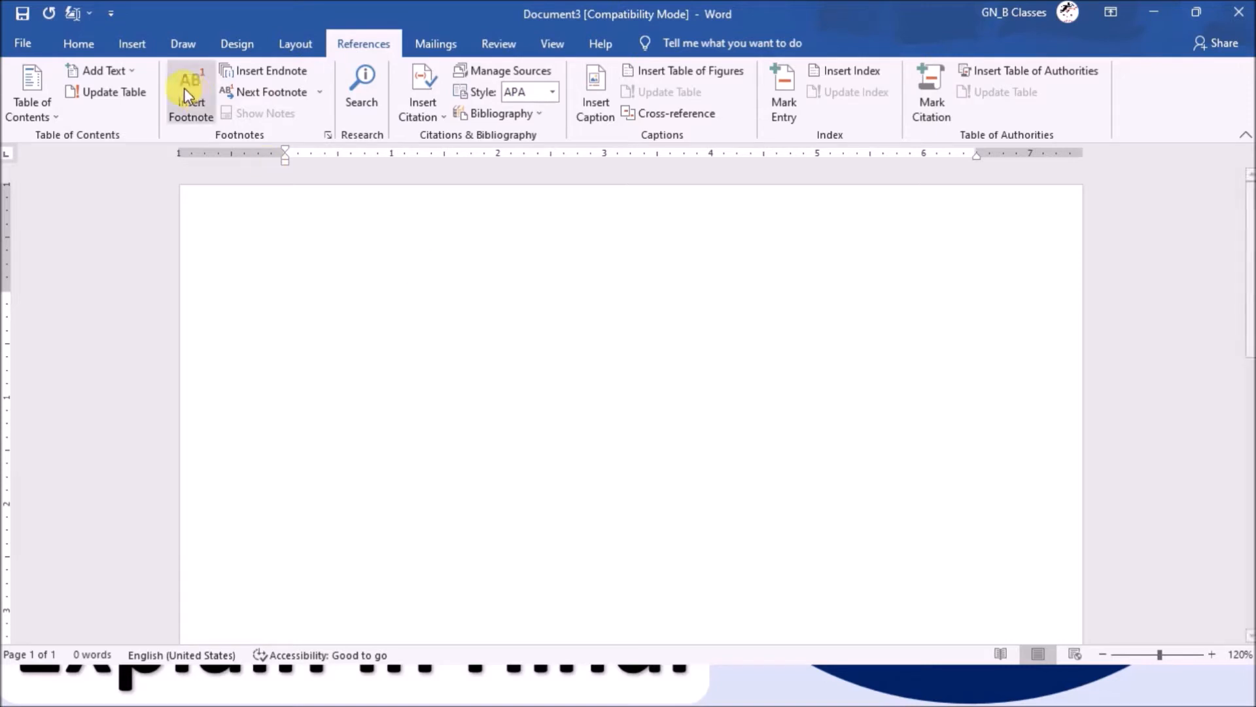
left_click(80, 43)
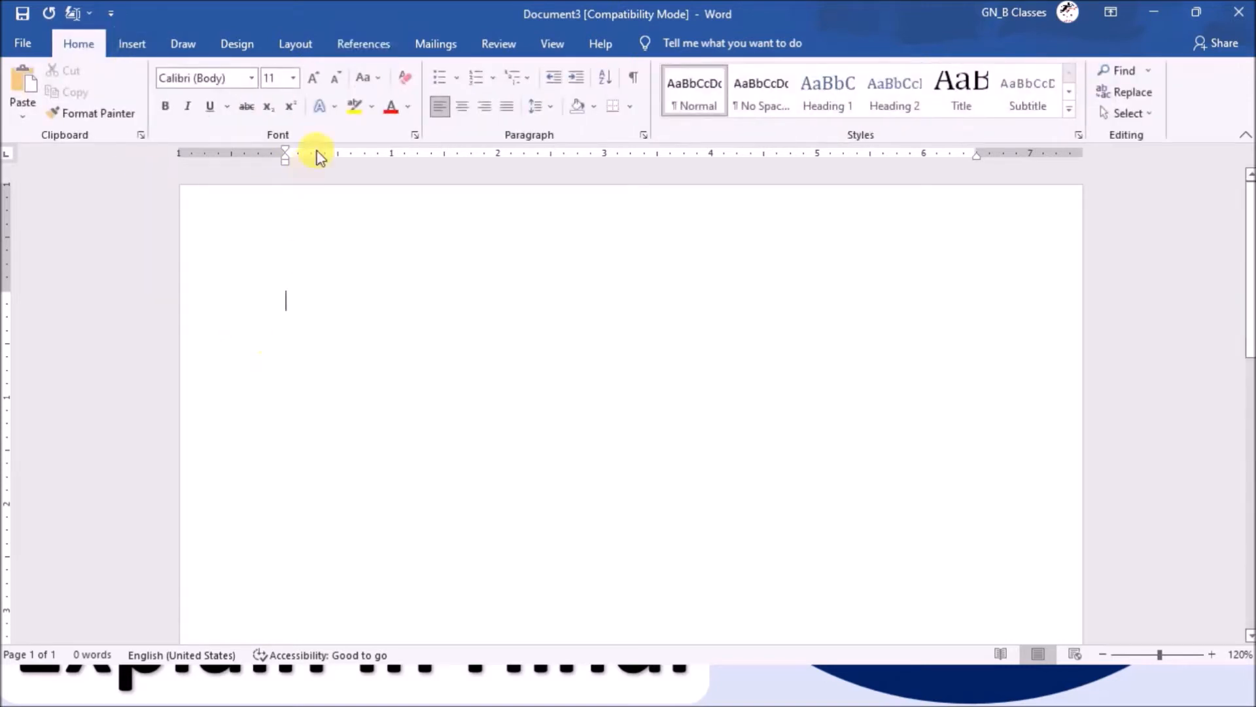
left_click(362, 44)
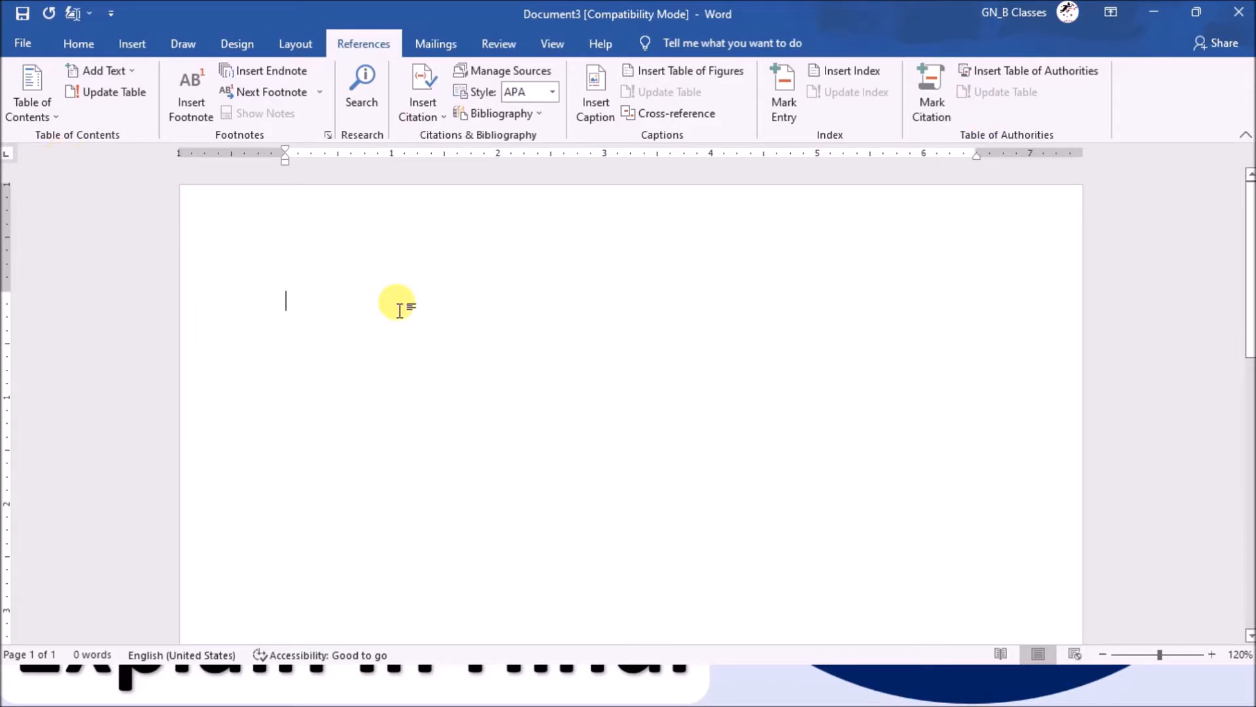
- Fill the blank document with 40 paragraphs of sample text using =rand(40)
type("=")
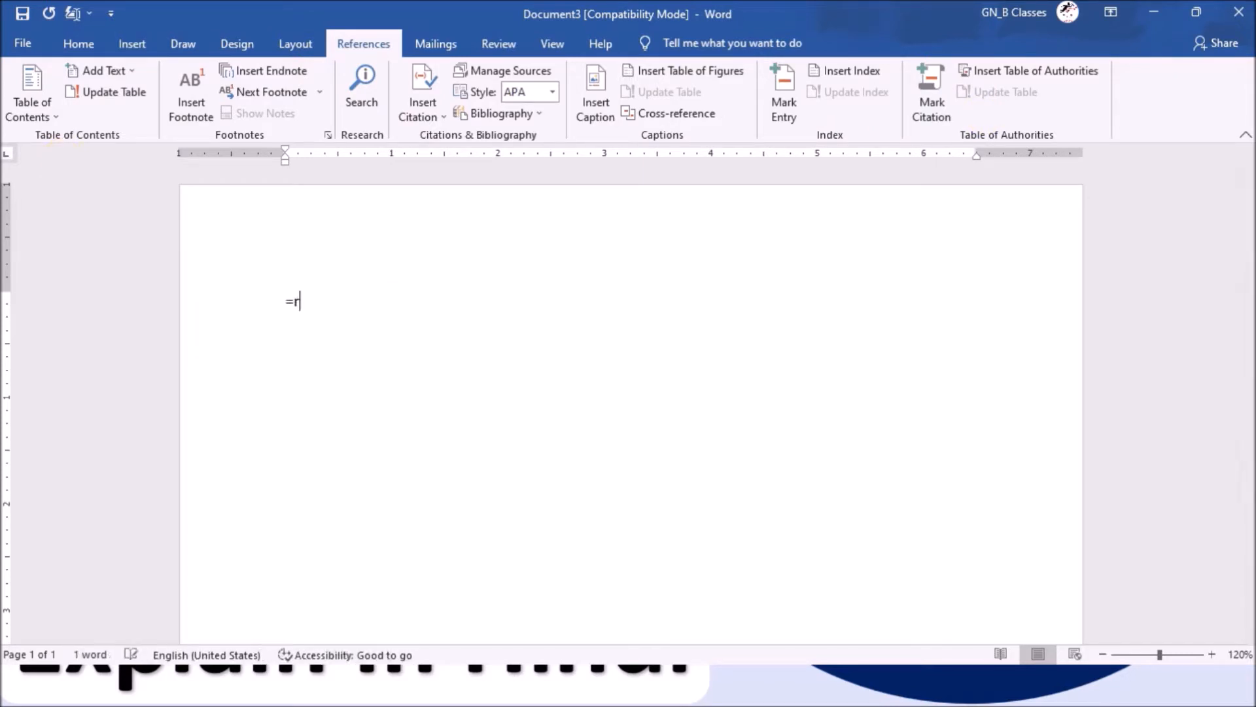
type("rand(")
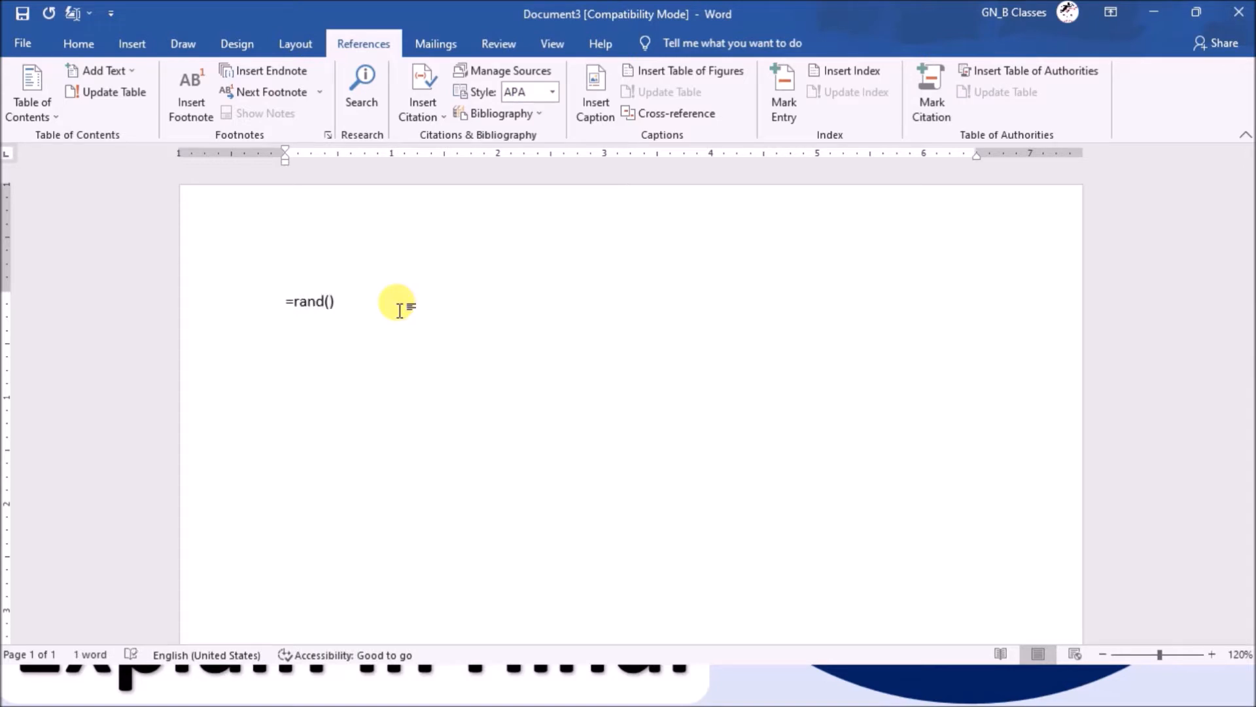
type("40")
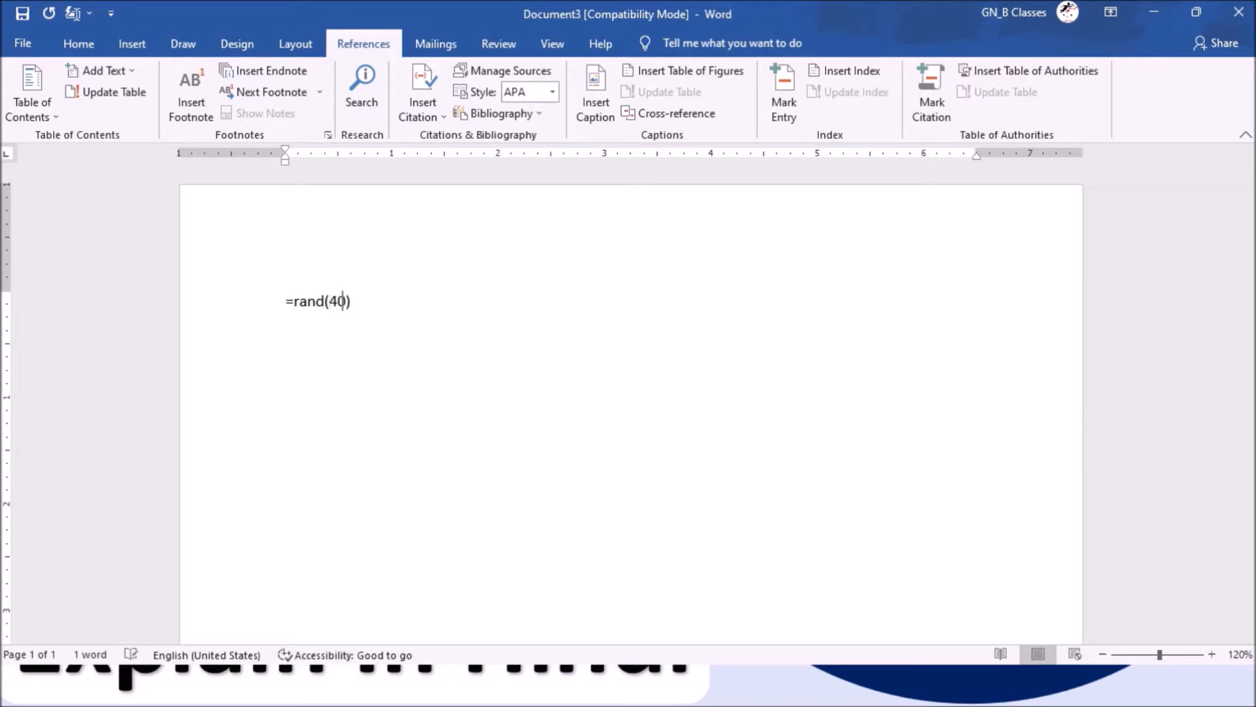
key("BackSpace")
key("Return")
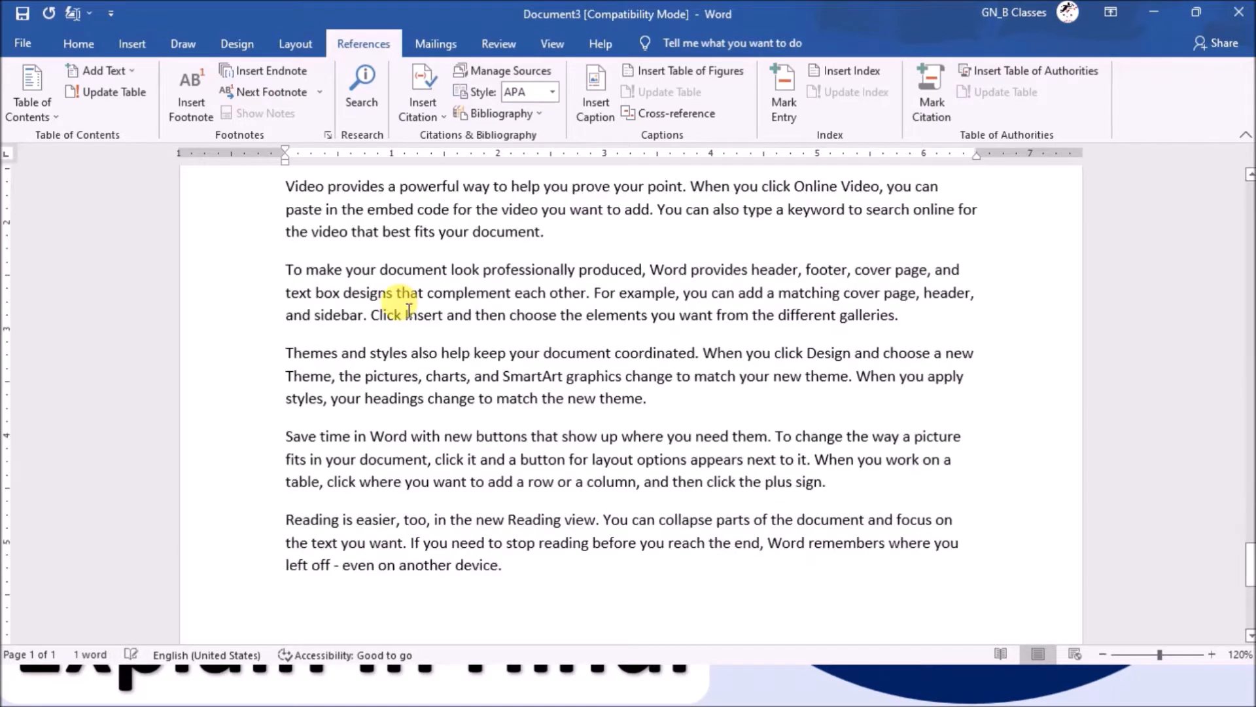
- Insert an empty line above the first paragraph at the very start of the document
scroll(584, 540, "up", 4)
scroll(585, 539, "up", 17)
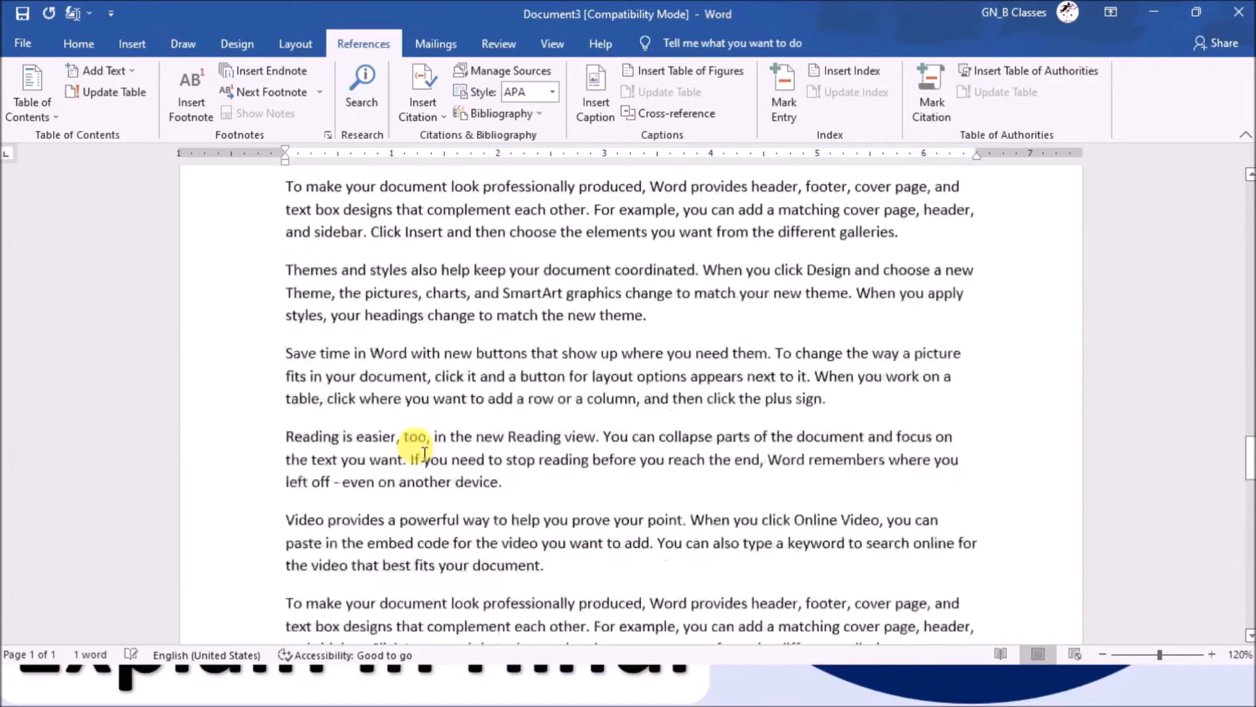
left_click_drag(1251, 432, 1247, 196)
left_click(320, 301)
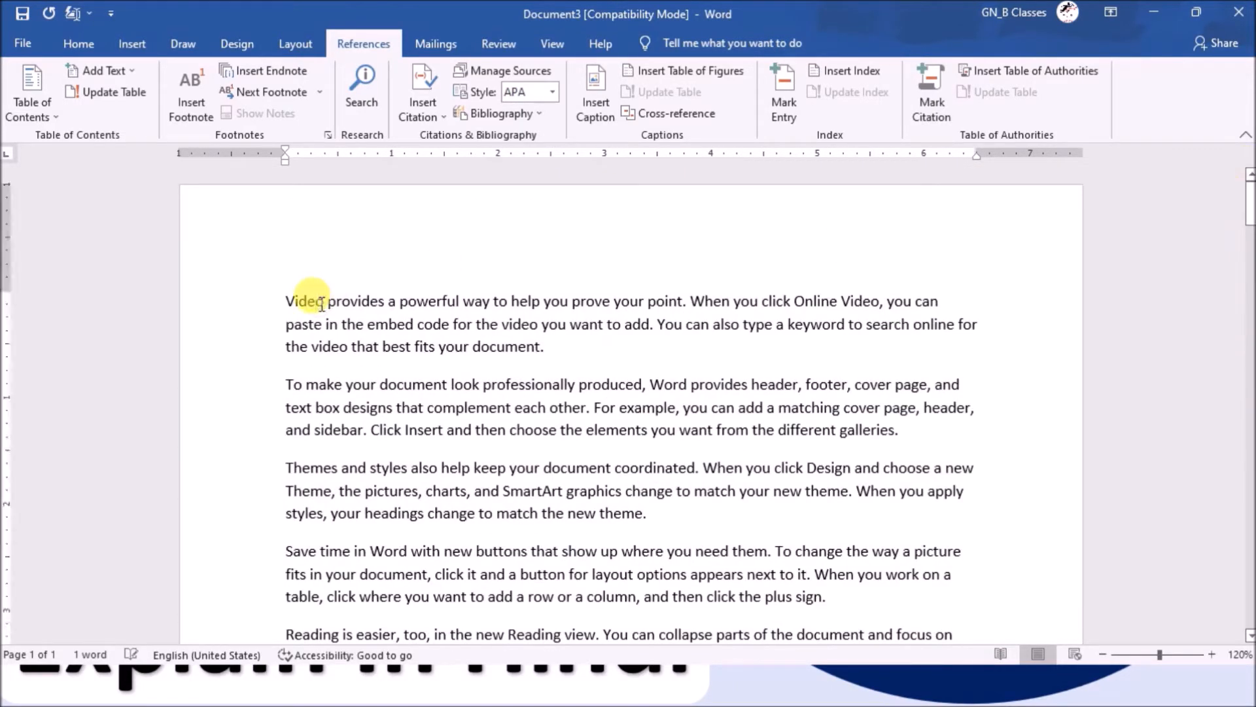
left_click(287, 303)
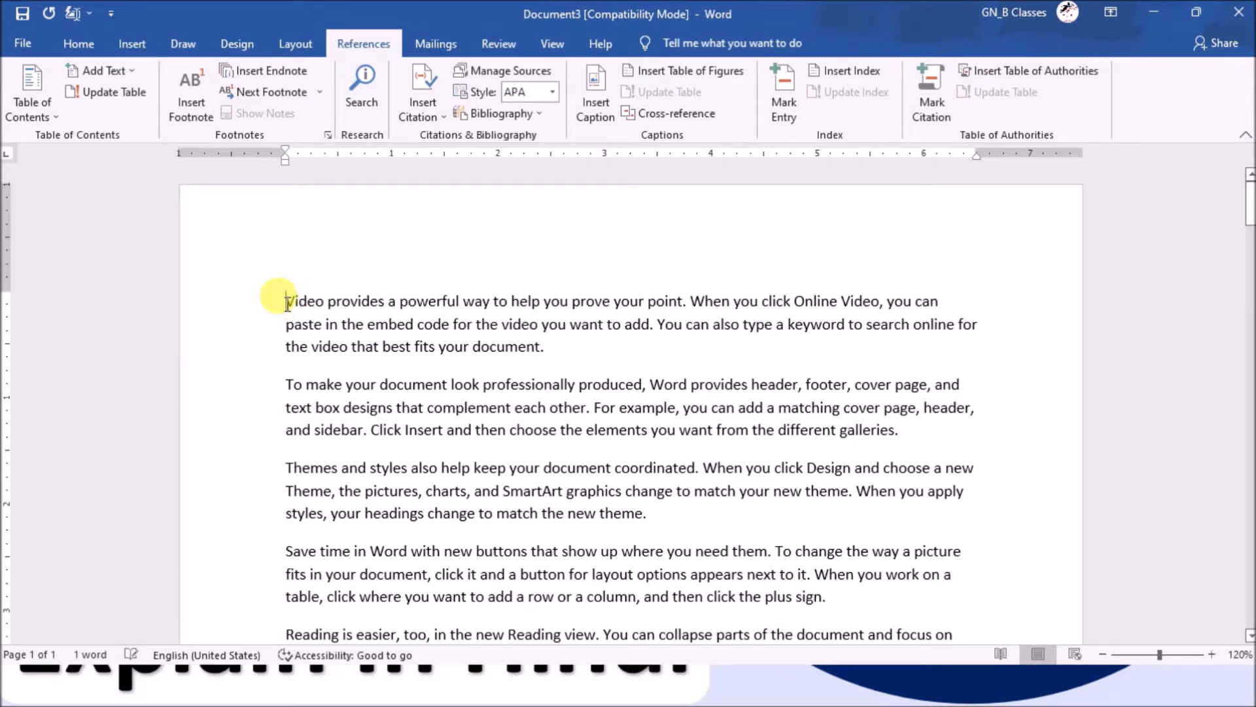
key("Return")
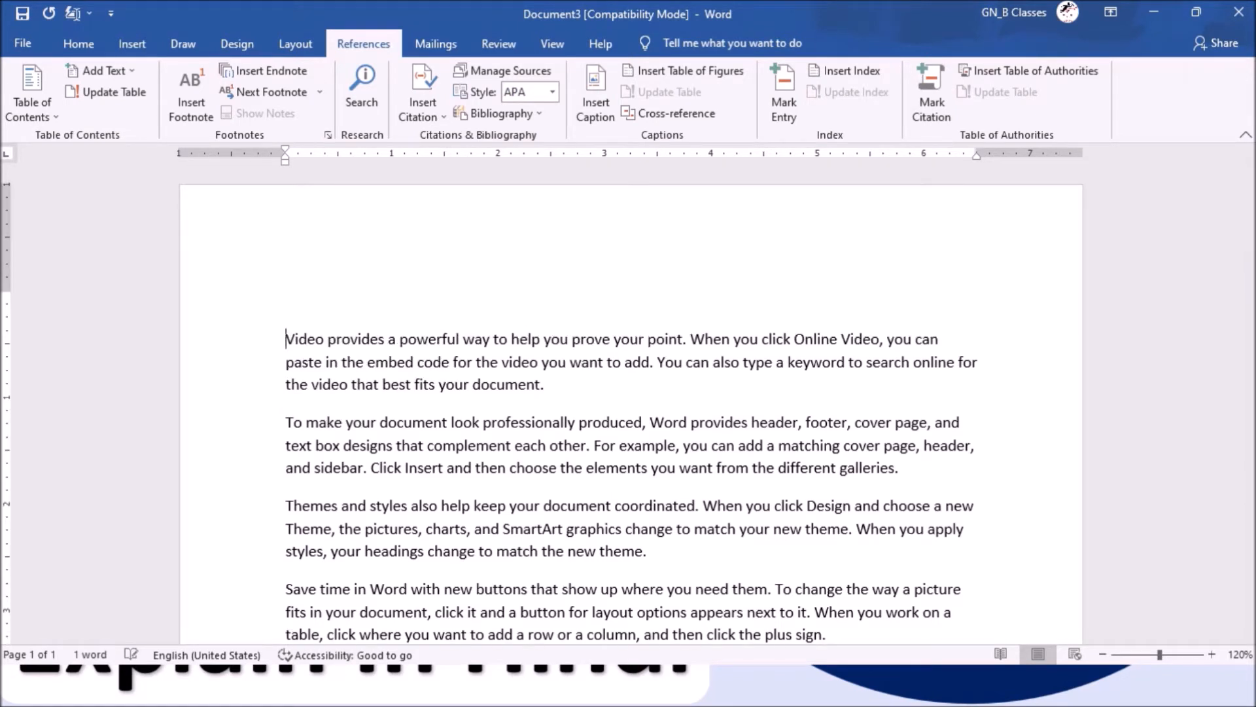
- Copy the words "Video provides" from the start of the first paragraph into the empty line above it
left_click(287, 305)
key("shift+Right")
key("shift+Right")
key("shift+Right")
key("shift+Right")
key("shift+Right")
key("shift+Right")
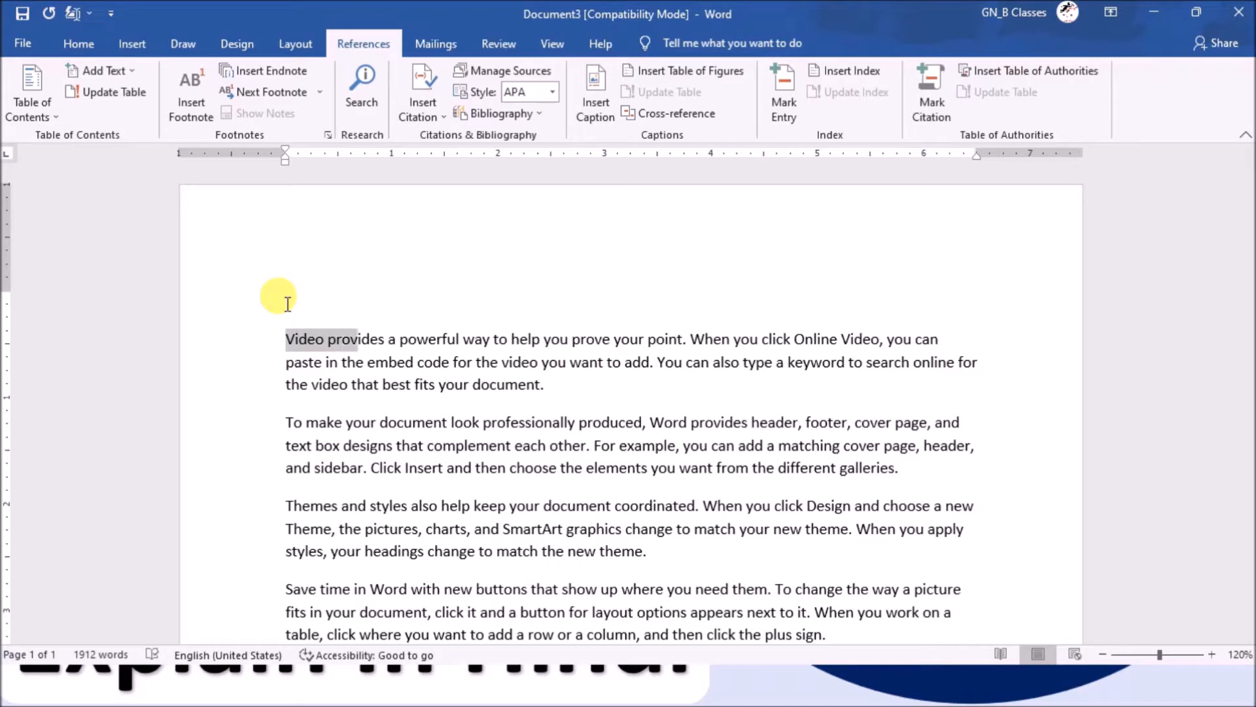
key("shift+Right")
key("ctrl+c")
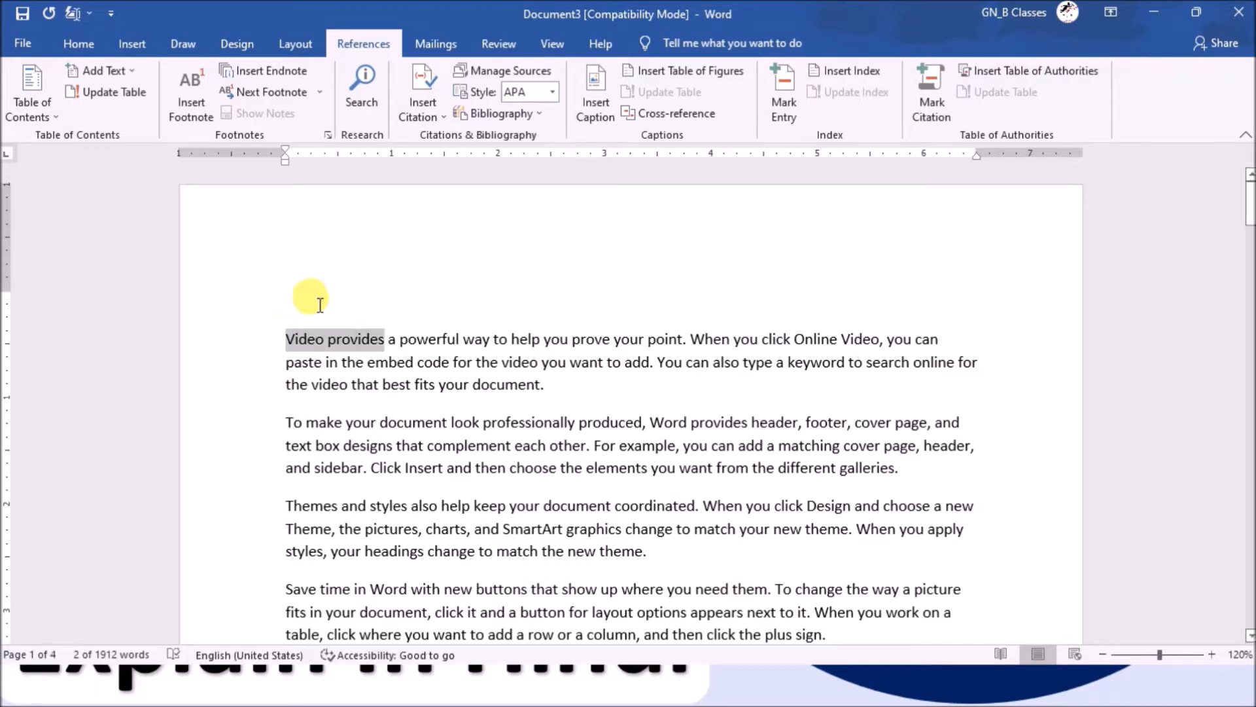
left_click(320, 305)
key("ctrl+v")
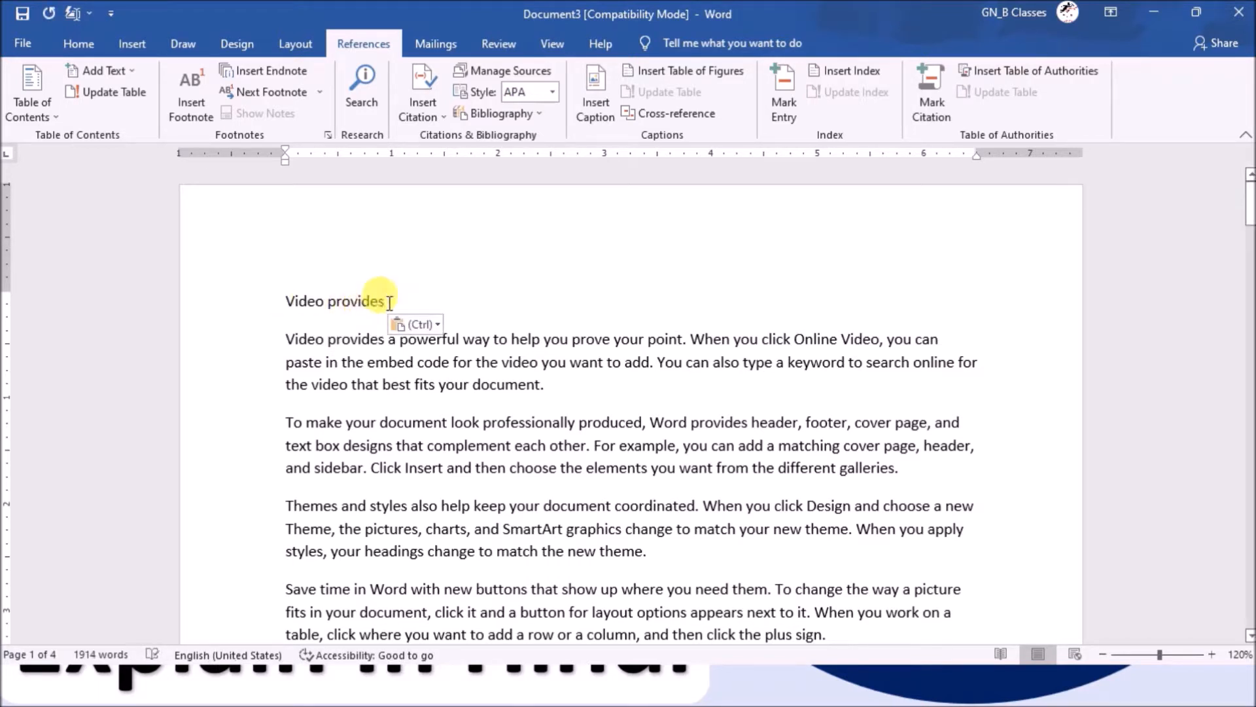
- Apply the Heading 1 style to the "Video provides" line at the start of the document and make it bold
left_click(248, 310)
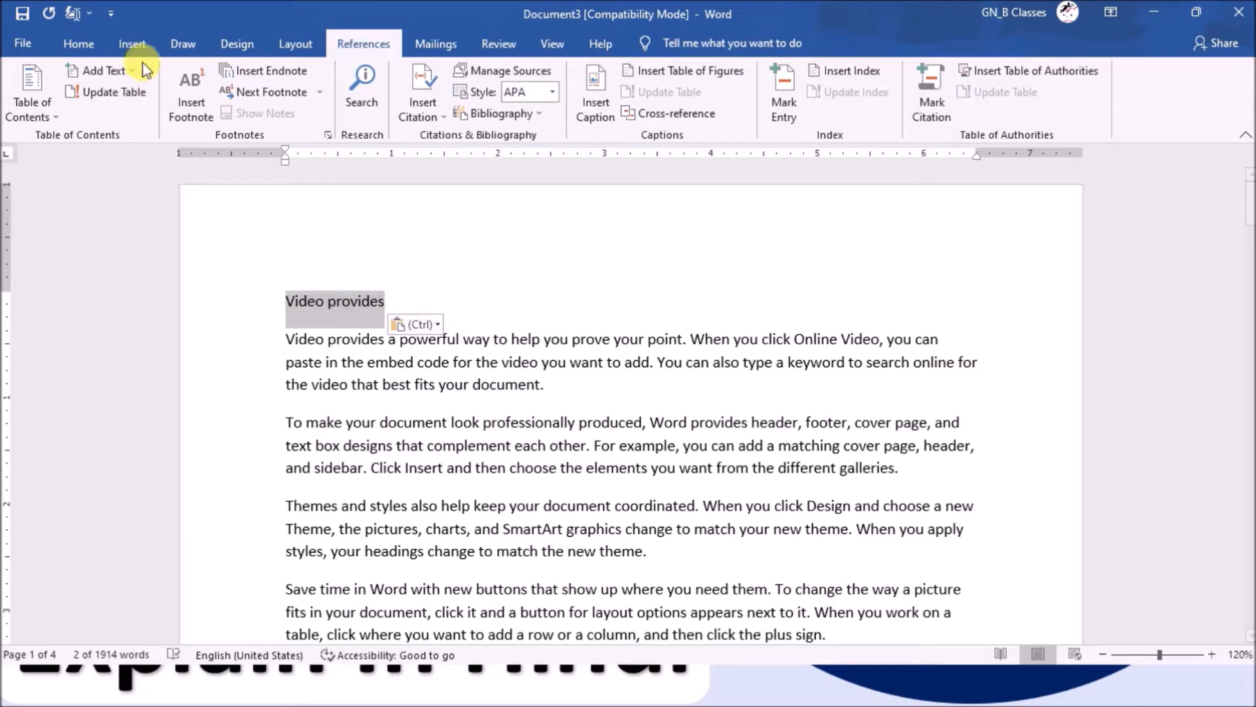
left_click(79, 43)
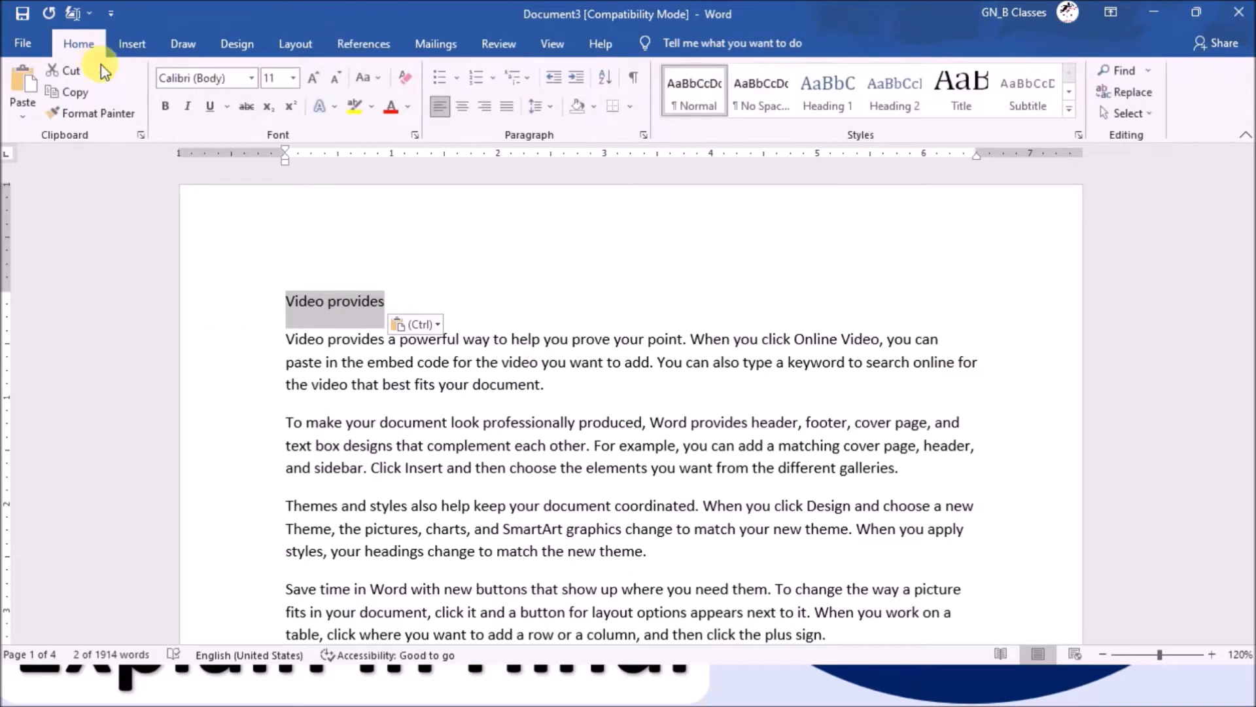
left_click(822, 107)
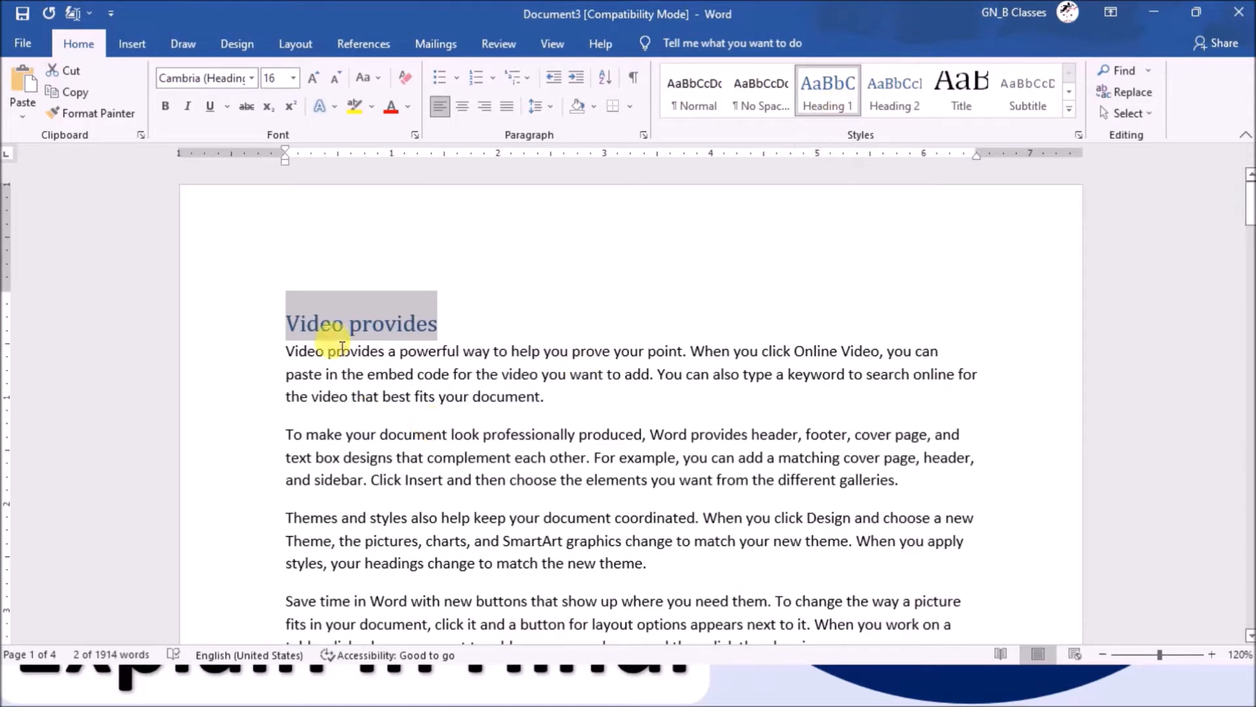
left_click(303, 328)
left_click_drag(272, 314, 401, 281)
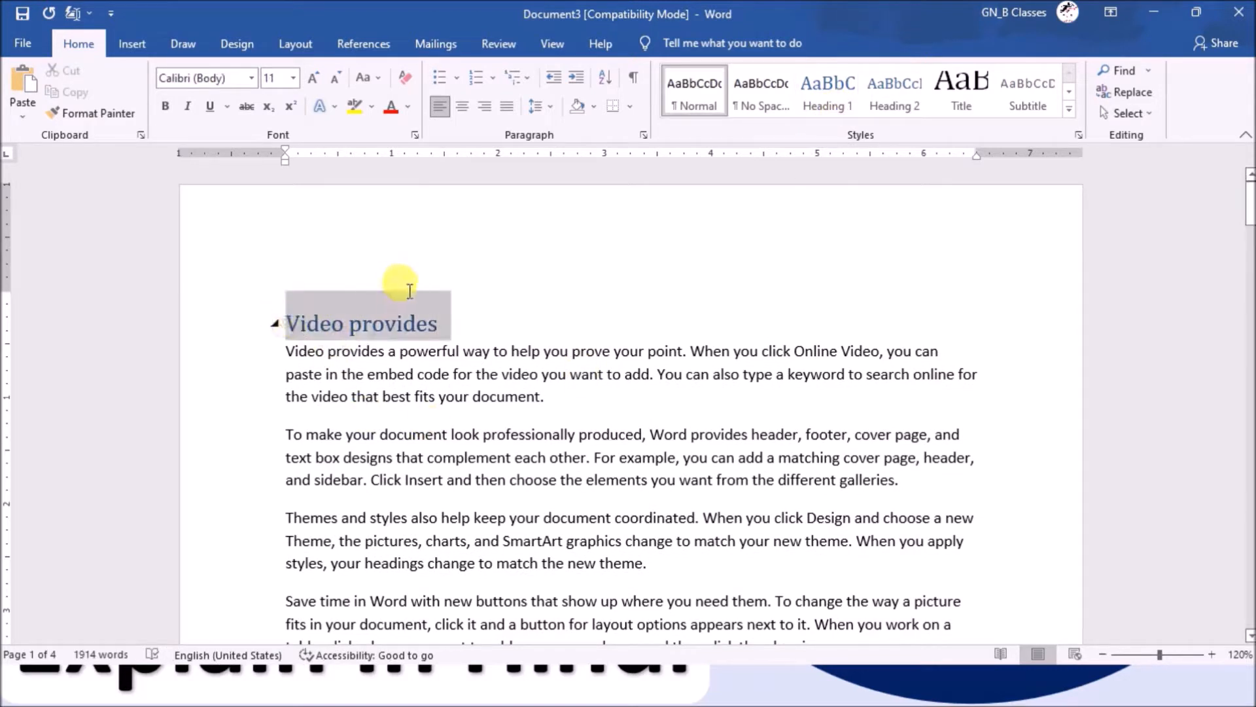
left_click(168, 110)
left_click(515, 357)
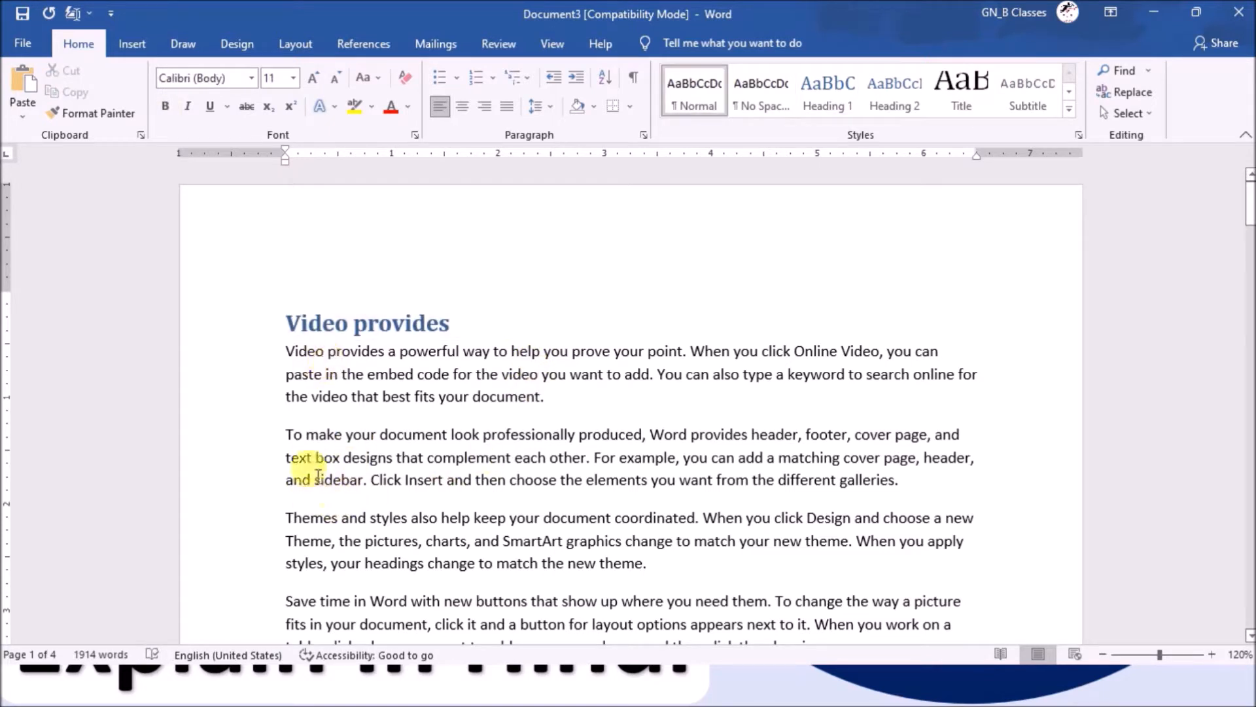
- Add a new line reading "MP4" directly below the first body paragraph
left_click_drag(288, 436, 336, 452)
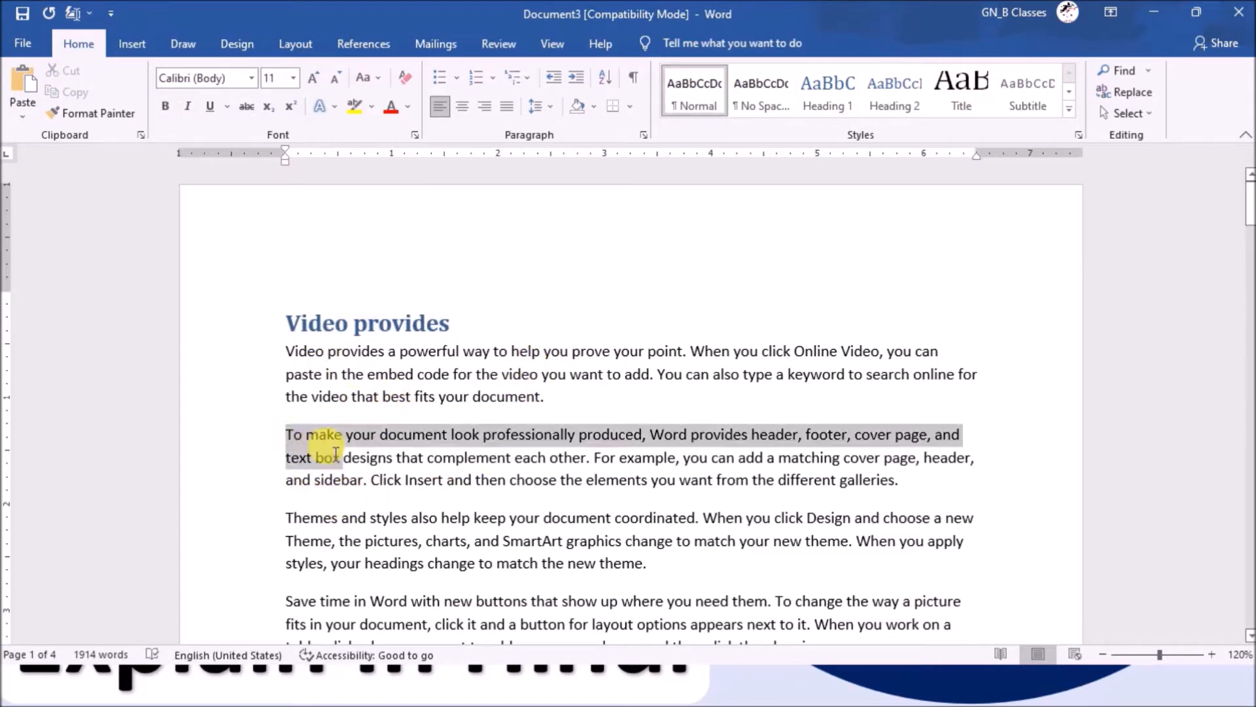
left_click(335, 452)
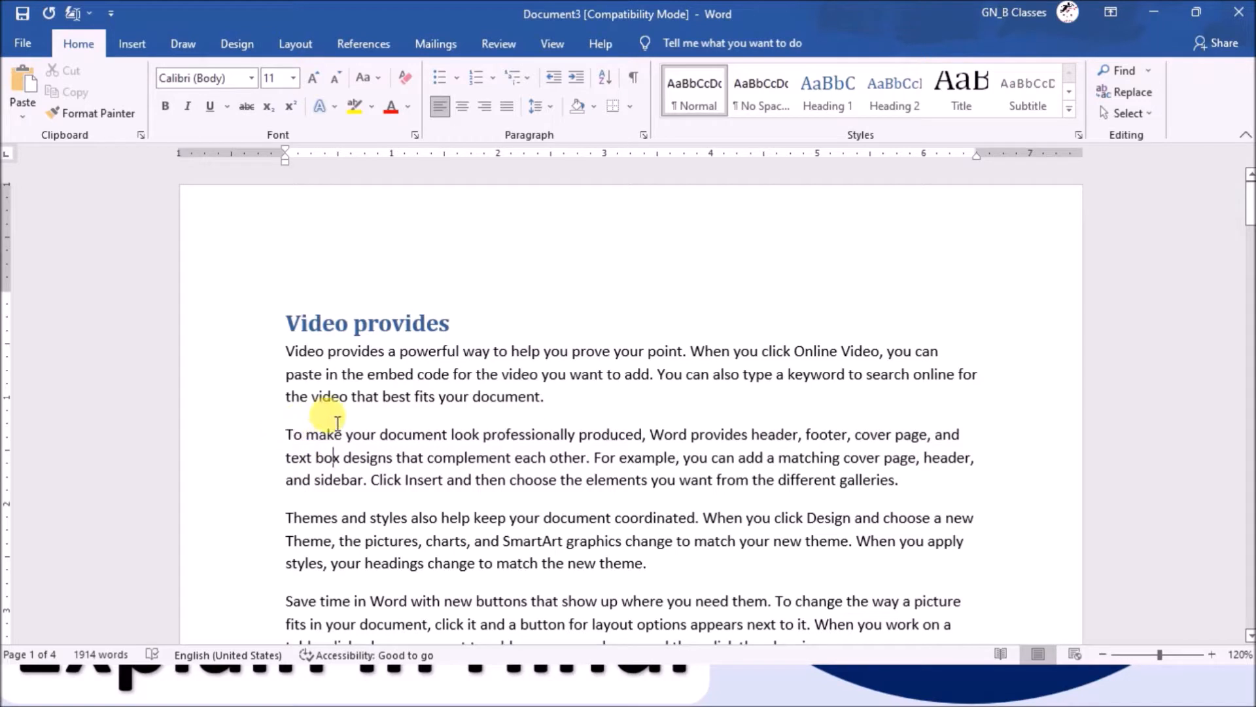
left_click(585, 400)
key("Return")
type("M")
type("P$")
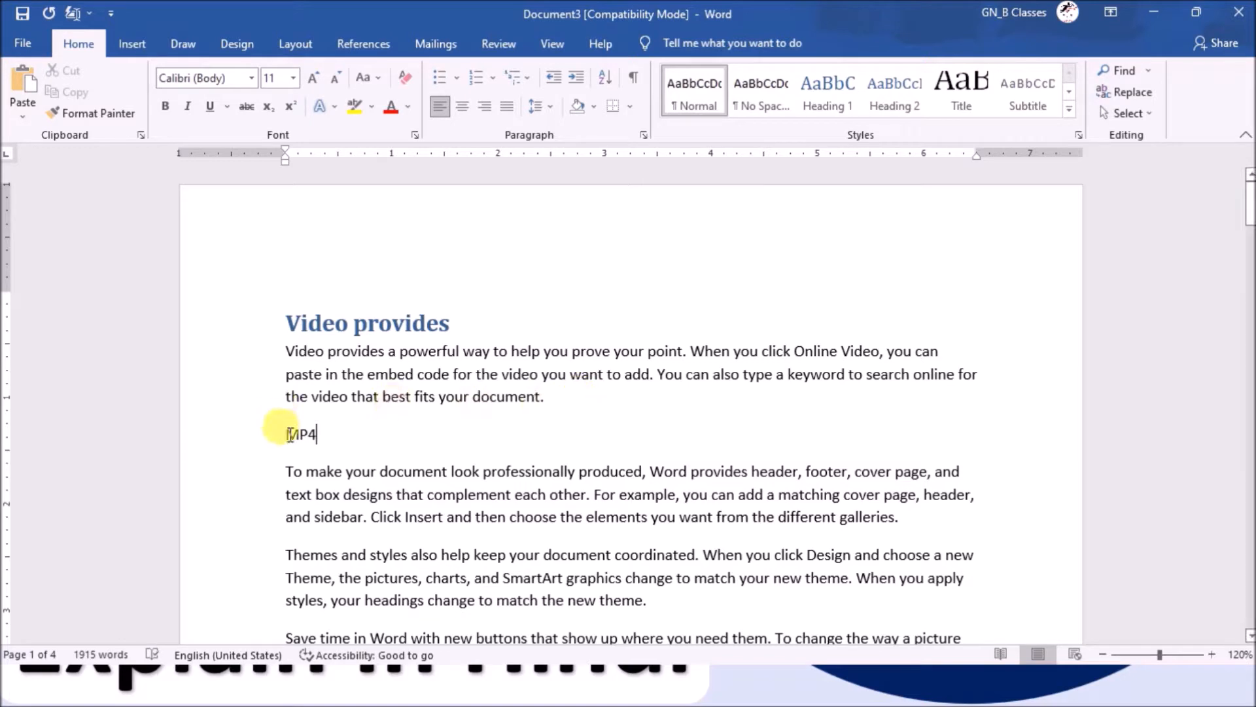
- Apply the Heading 2 style to the "MP4" line
left_click_drag(288, 435, 317, 436)
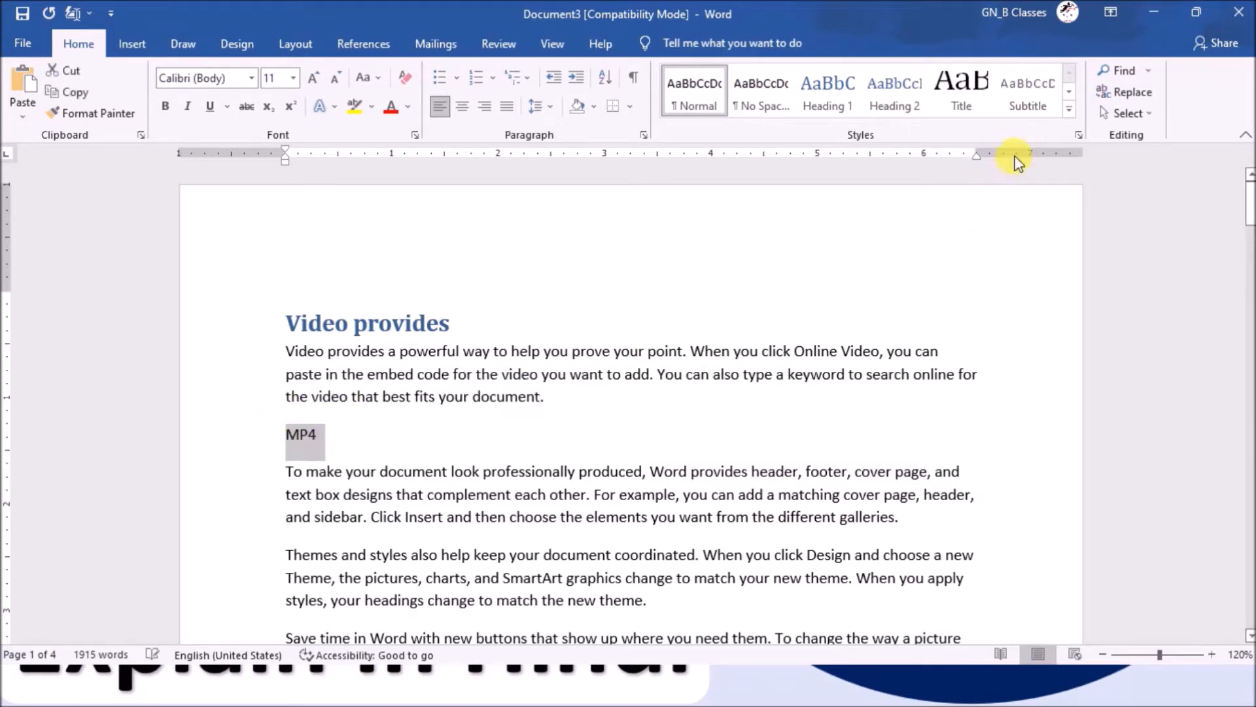
left_click(903, 115)
left_click(642, 400)
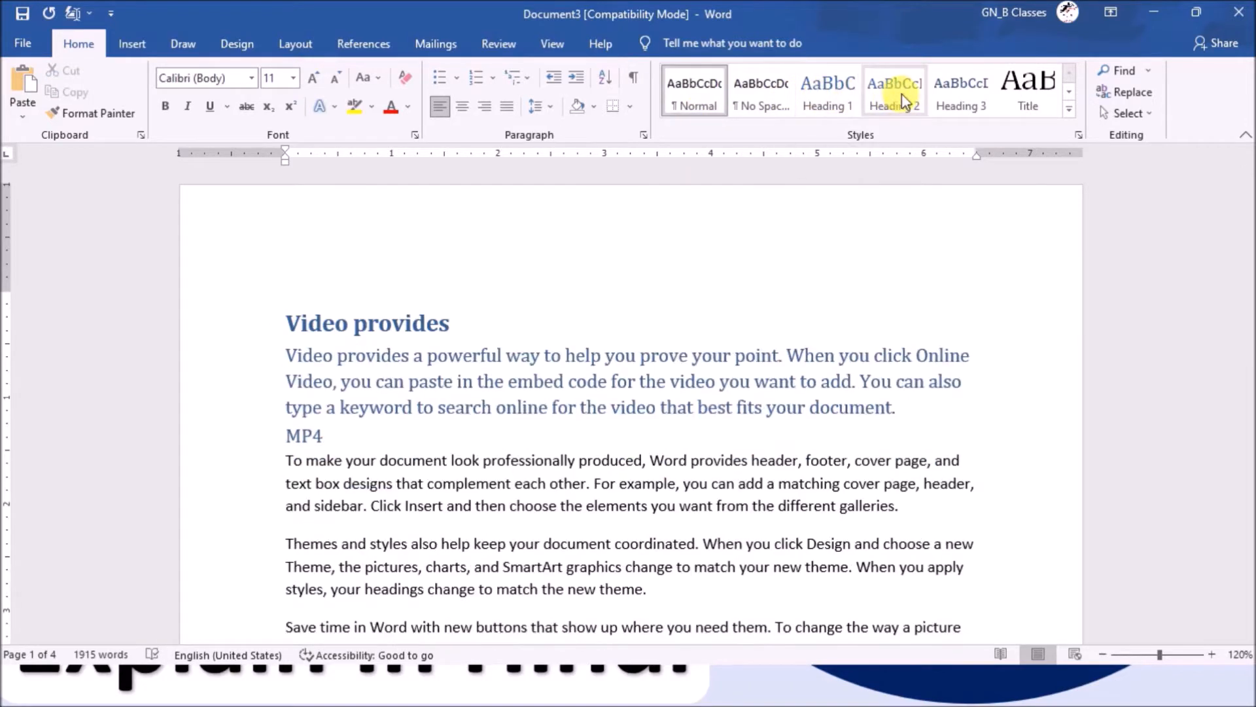
- Turn the word "Reading" that begins the "Reading is easier" paragraph into a Heading 1 on its own line
scroll(366, 479, "down", 4)
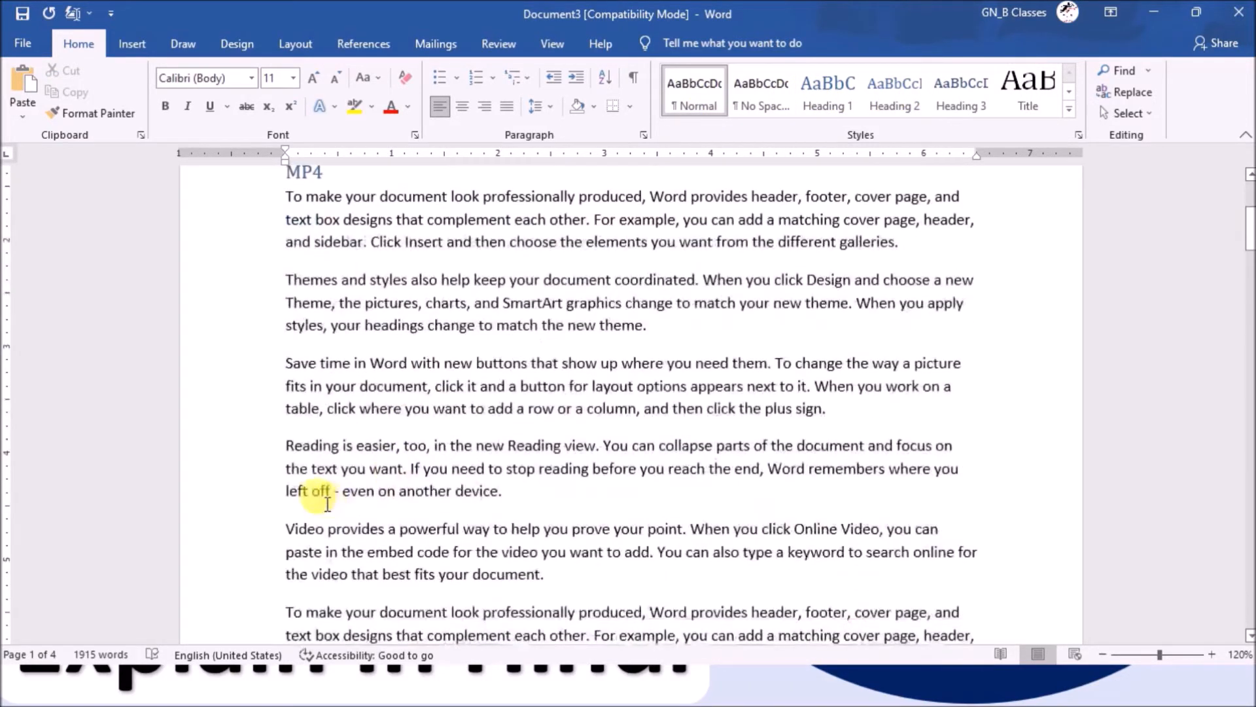
double_click(316, 449)
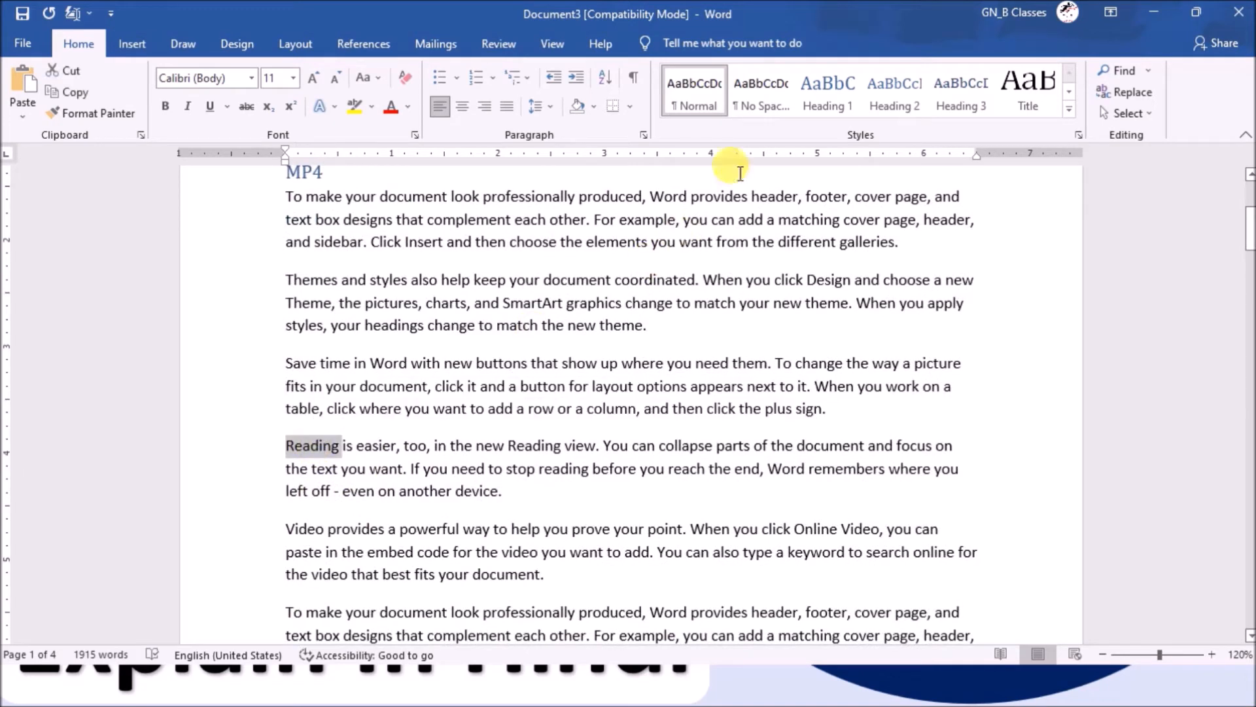
left_click(828, 92)
left_click(371, 451)
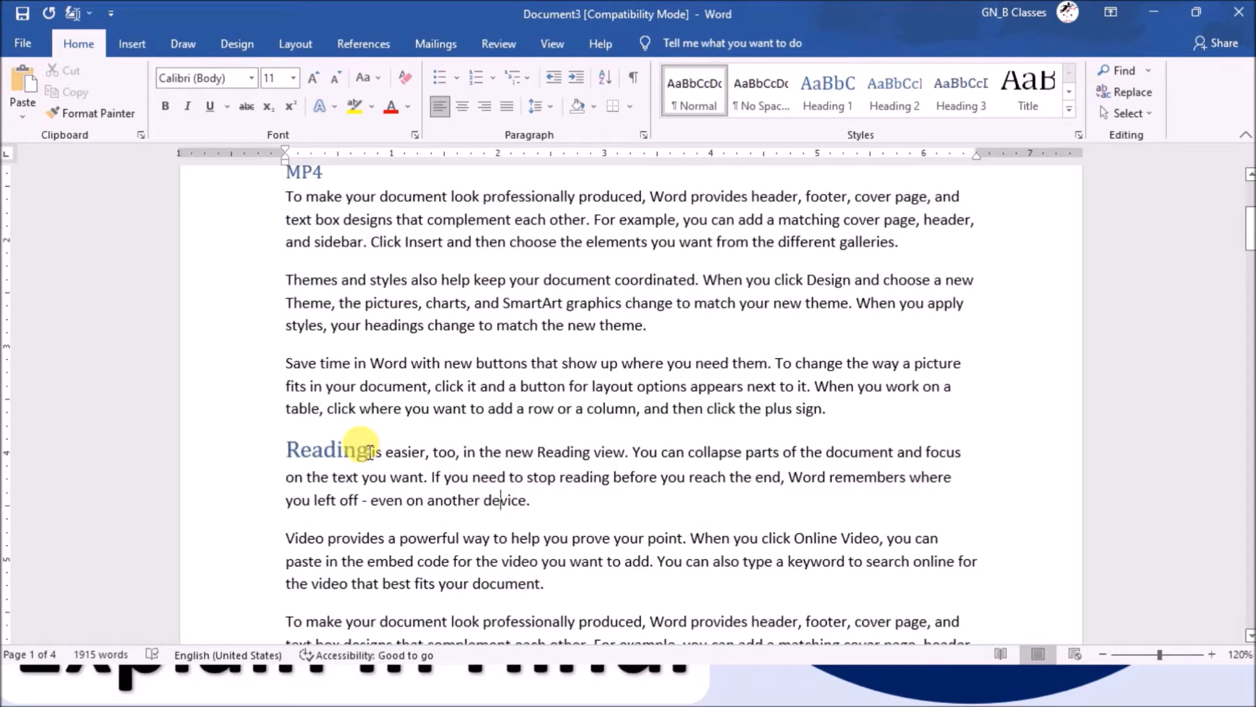
key("Return")
- Turn the opening words "Video provides" of the paragraph below the Reading section into a Heading 2 on its own line
scroll(411, 470, "down", 4)
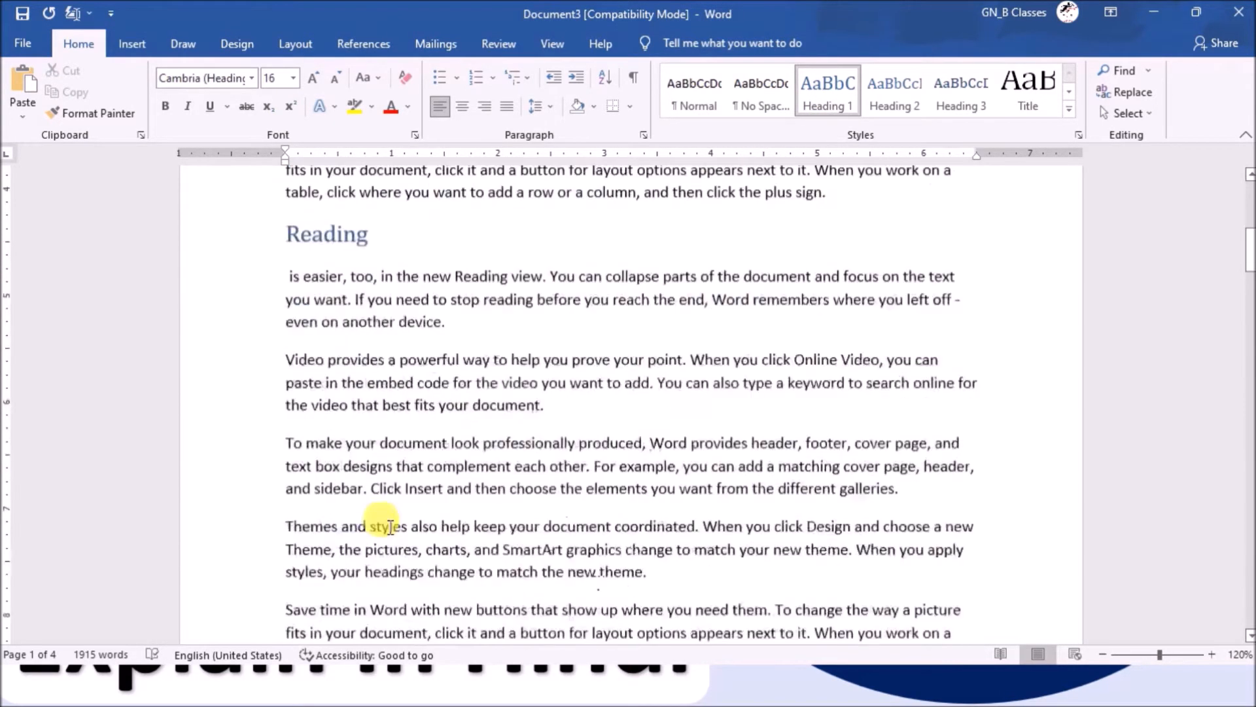
left_click_drag(287, 313, 387, 314)
left_click(894, 88)
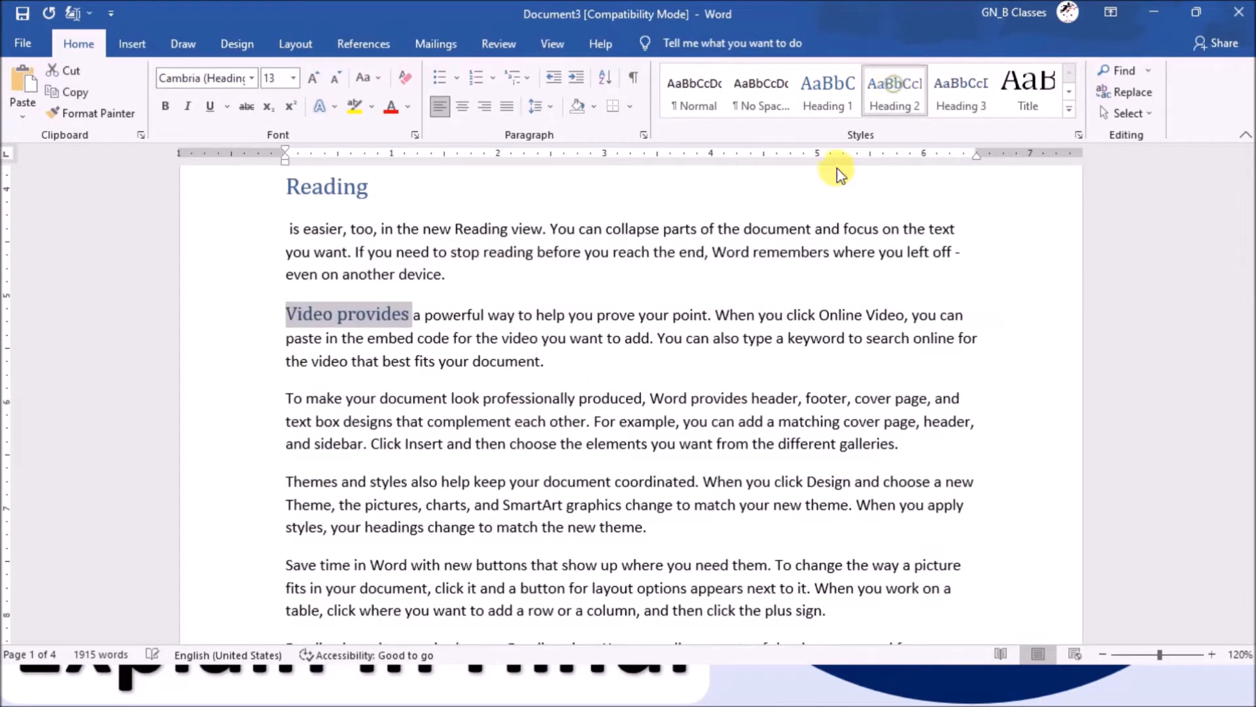
left_click(415, 313)
key("Return")
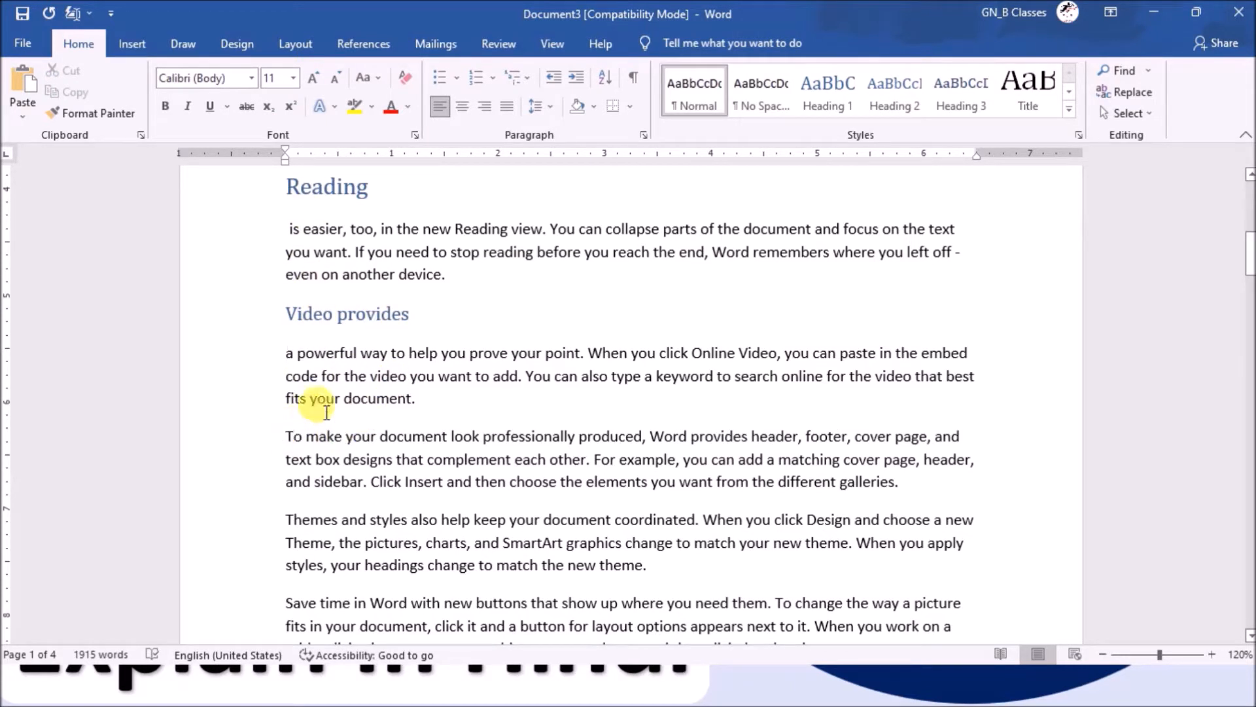
- Split "To make" off the following paragraph onto its own line and replace it with "XYZ"
left_click(335, 435)
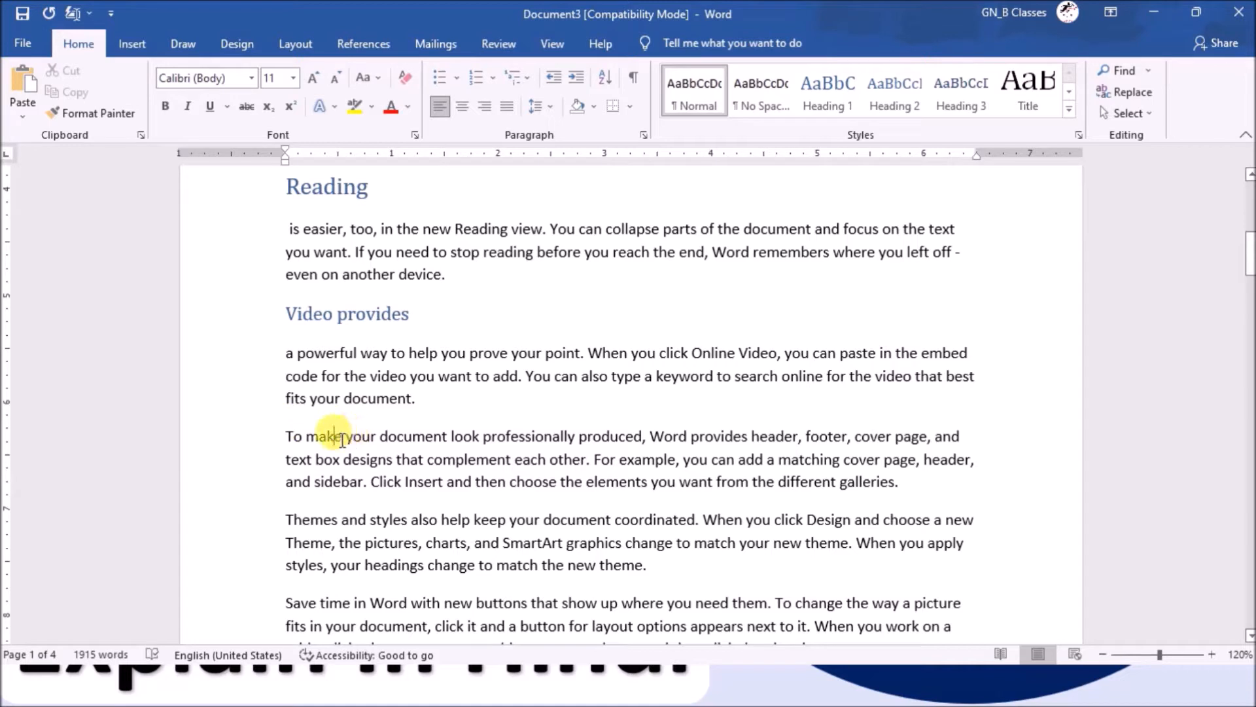
key("Return")
left_click_drag(284, 429, 348, 437)
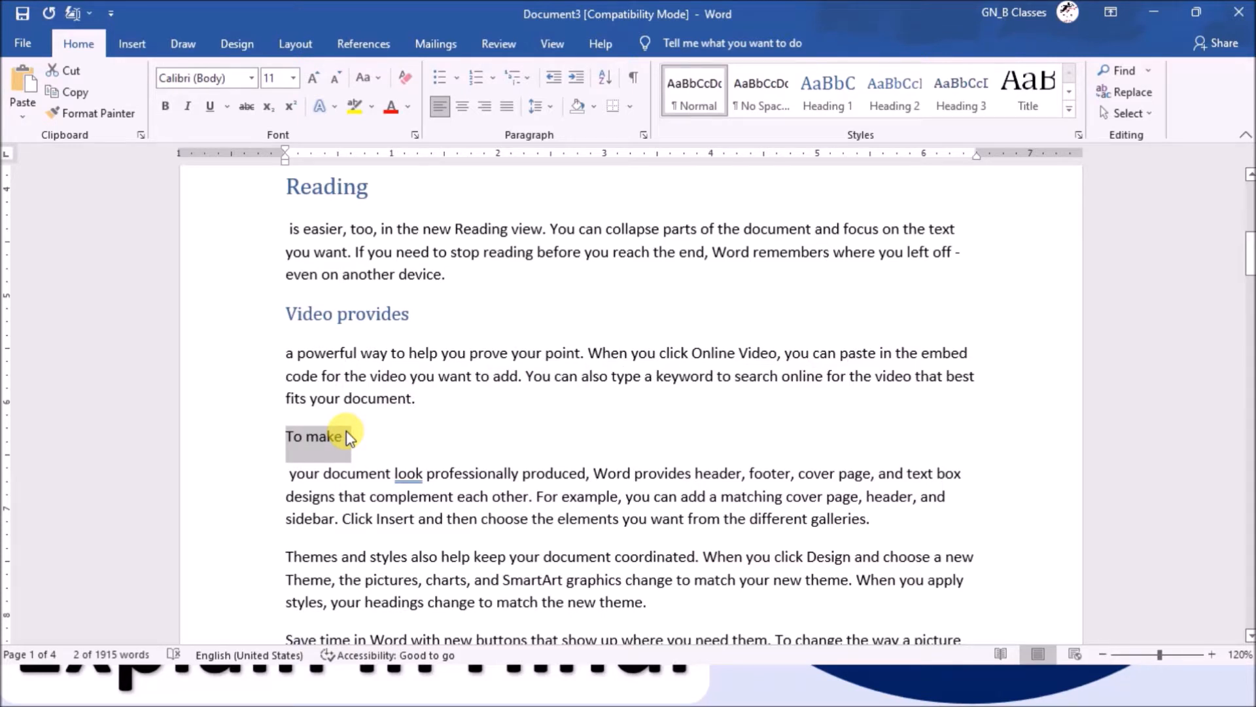
type("XYZ")
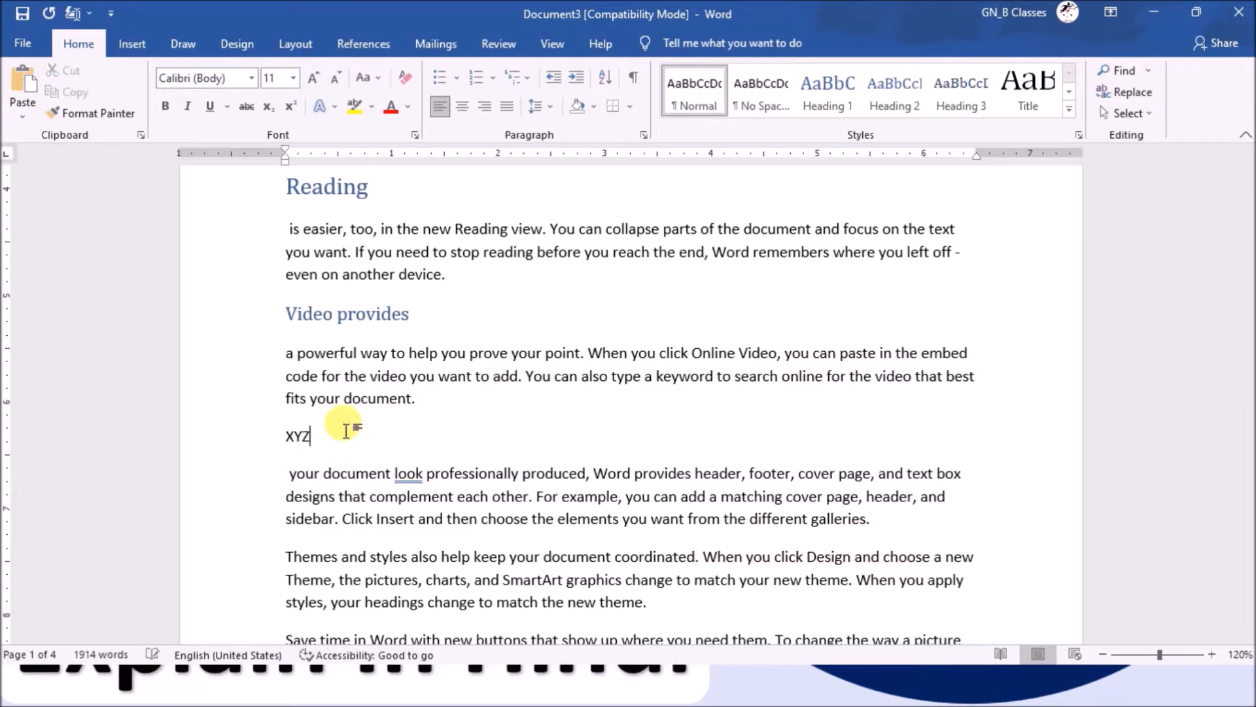
- Apply the Heading 2 style to the "XYZ" line
left_click(246, 425)
left_click(243, 448)
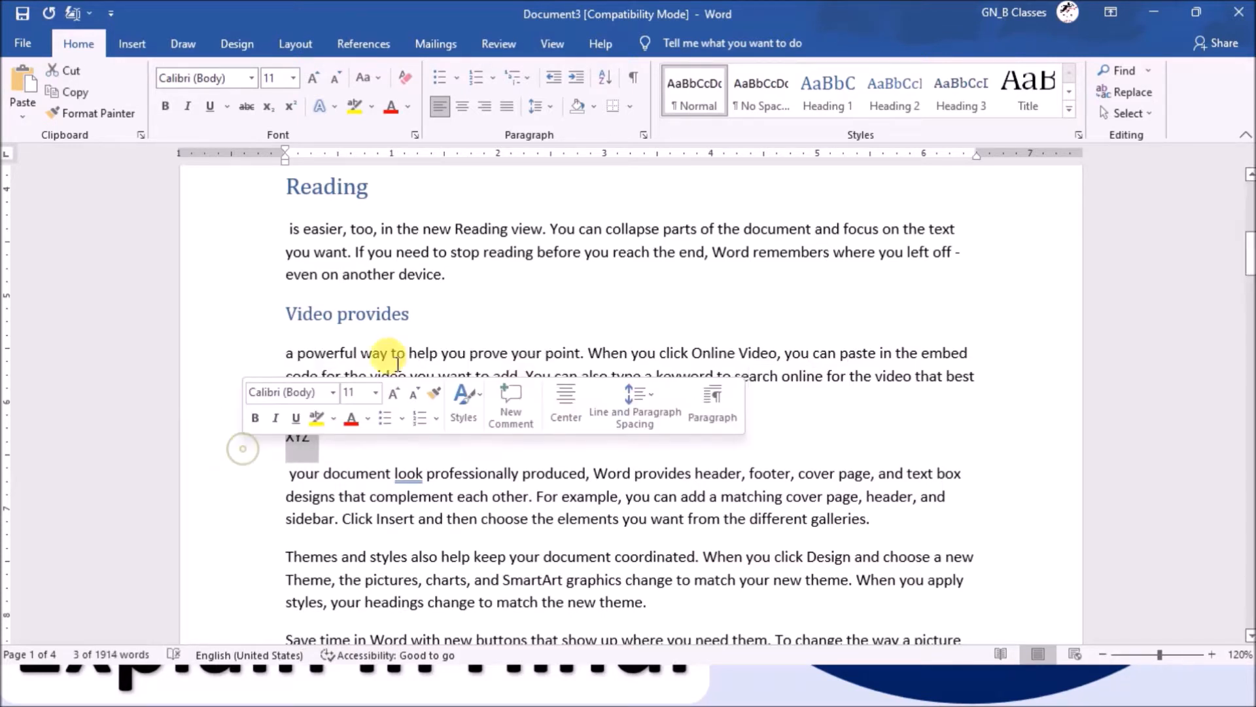
left_click(895, 92)
left_click(556, 365)
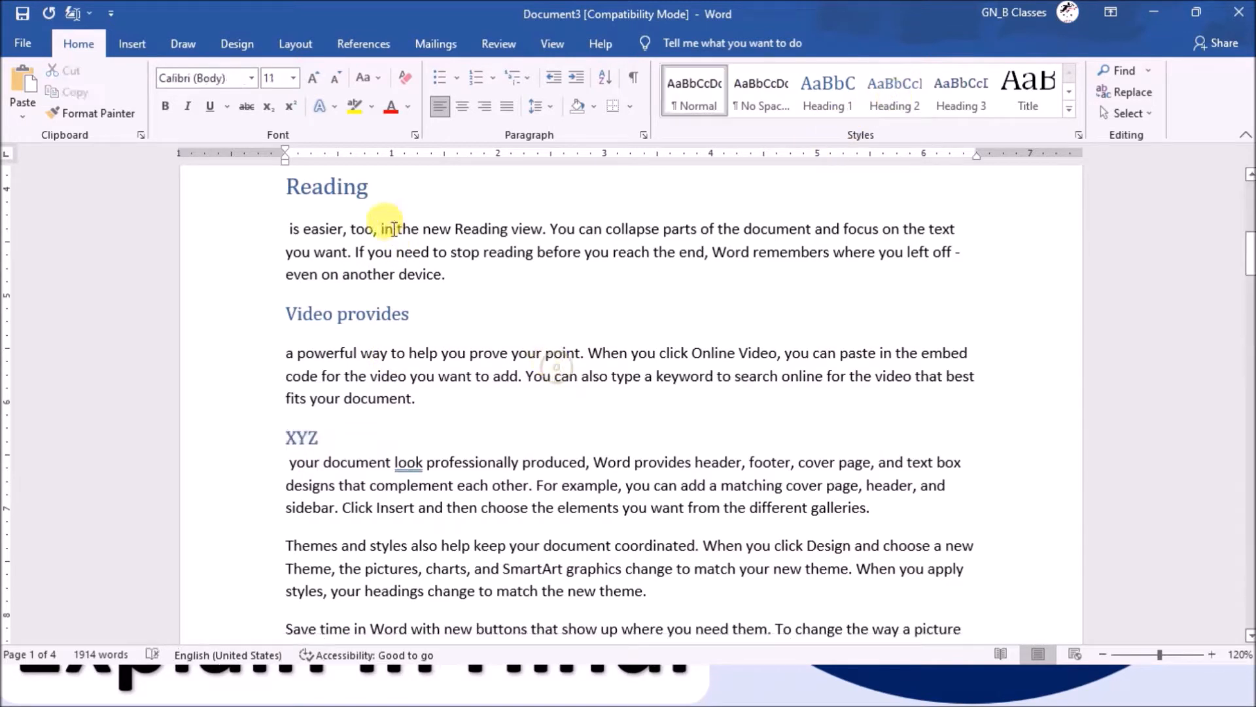
left_click(343, 188)
left_click(307, 430)
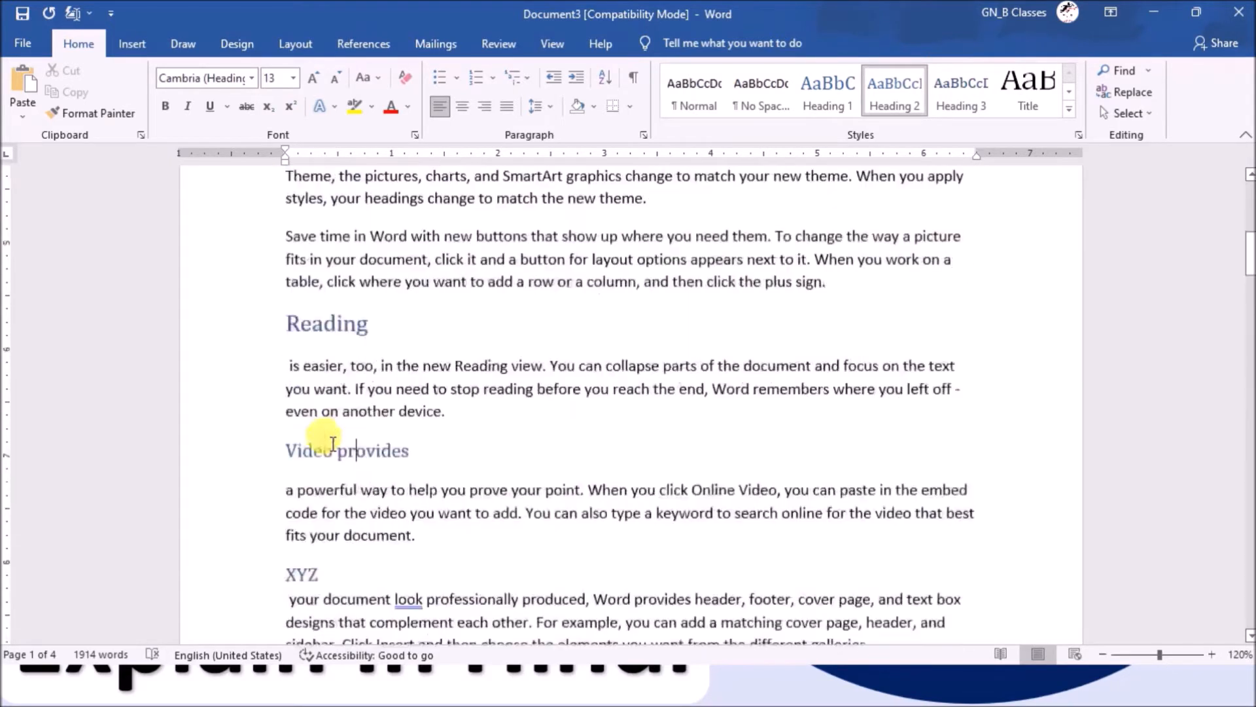
- Apply Heading 1 to the words "To make" that open the page 2 paragraph and put them on their own line
scroll(327, 445, "down", 6)
scroll(401, 452, "down", 4)
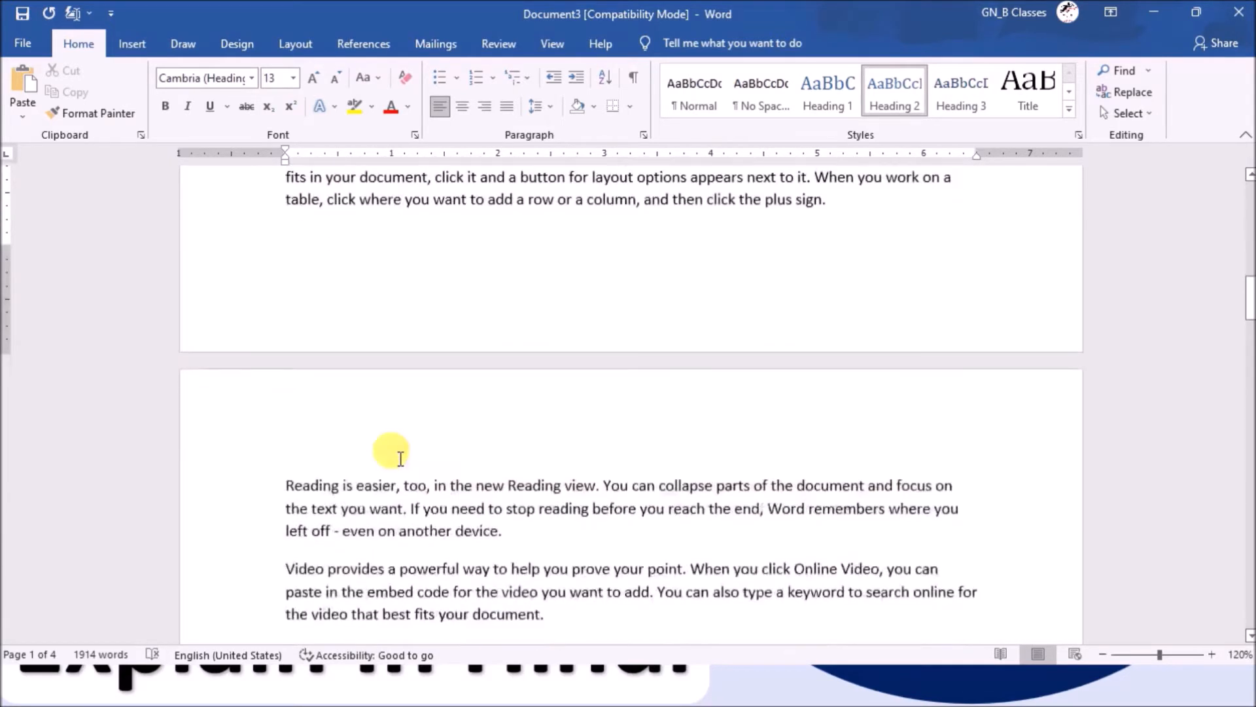
scroll(401, 449, "down", 3)
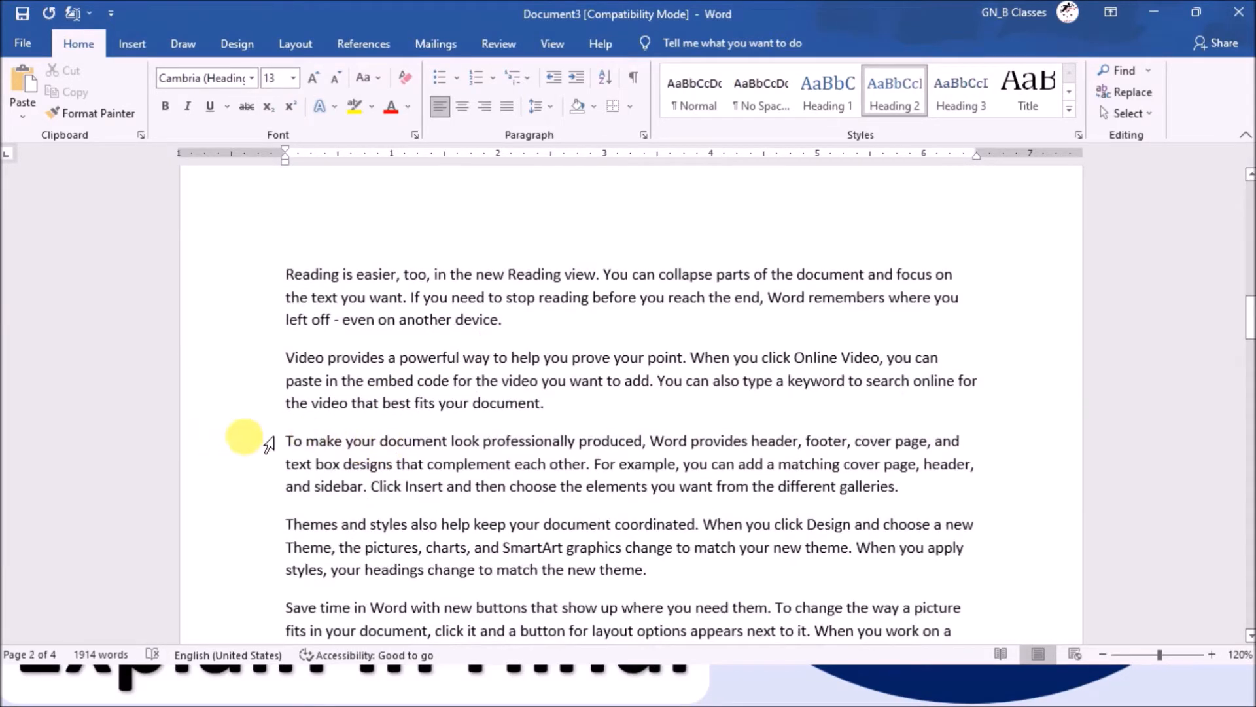
left_click_drag(286, 440, 331, 440)
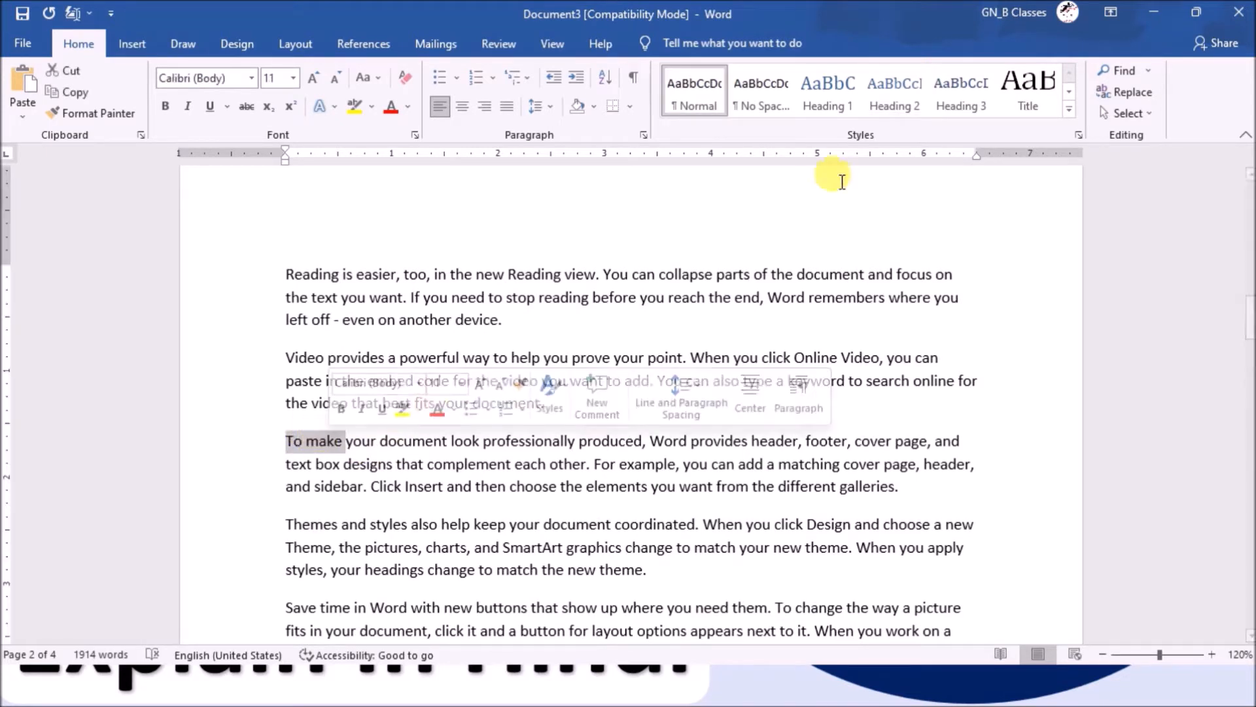
left_click(828, 92)
left_click(382, 450)
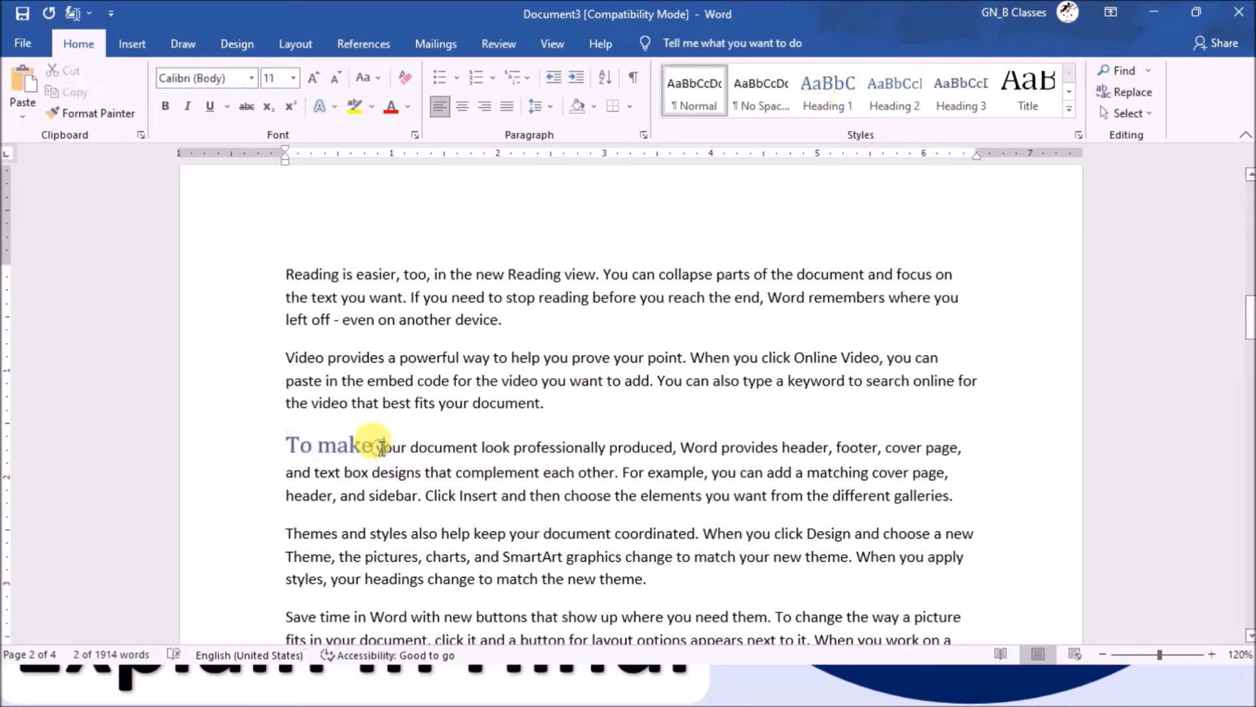
key("Return")
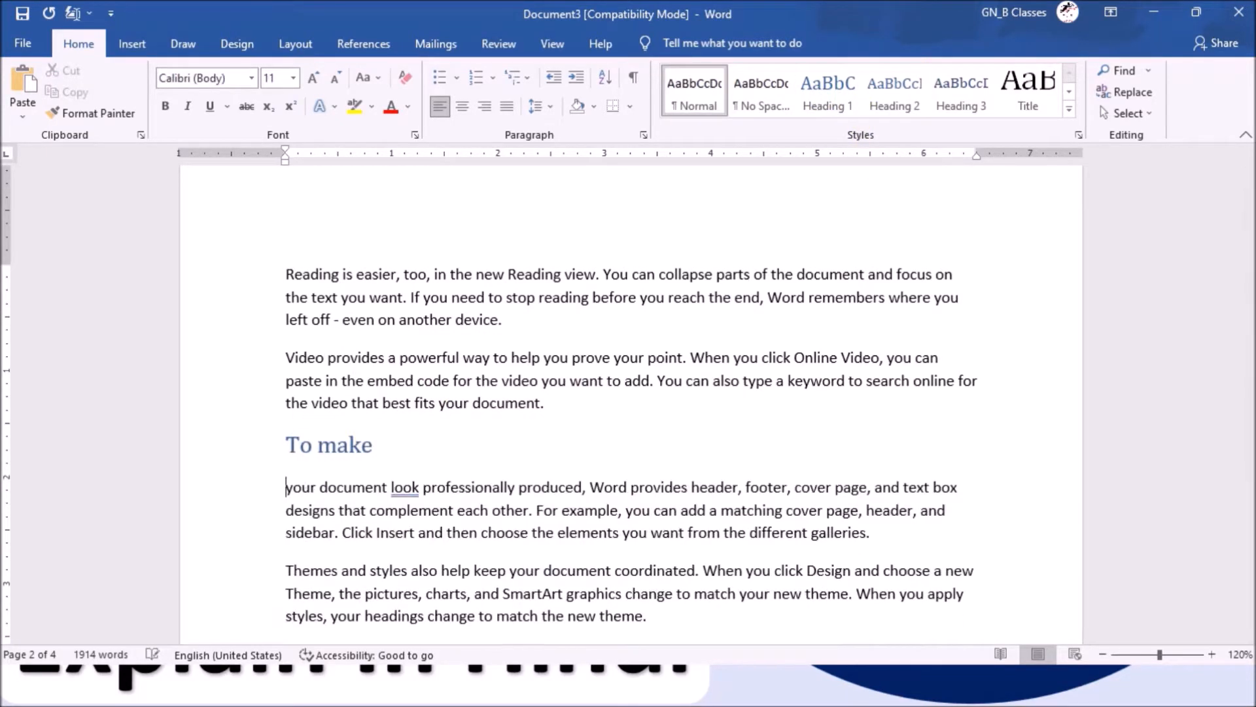
- Break the text below the "To make" heading into separate paragraphs after "professiona", "complem" and "Inser"
left_click(409, 532)
key("Return")
left_click(430, 511)
key("Return")
left_click(500, 487)
key("Return")
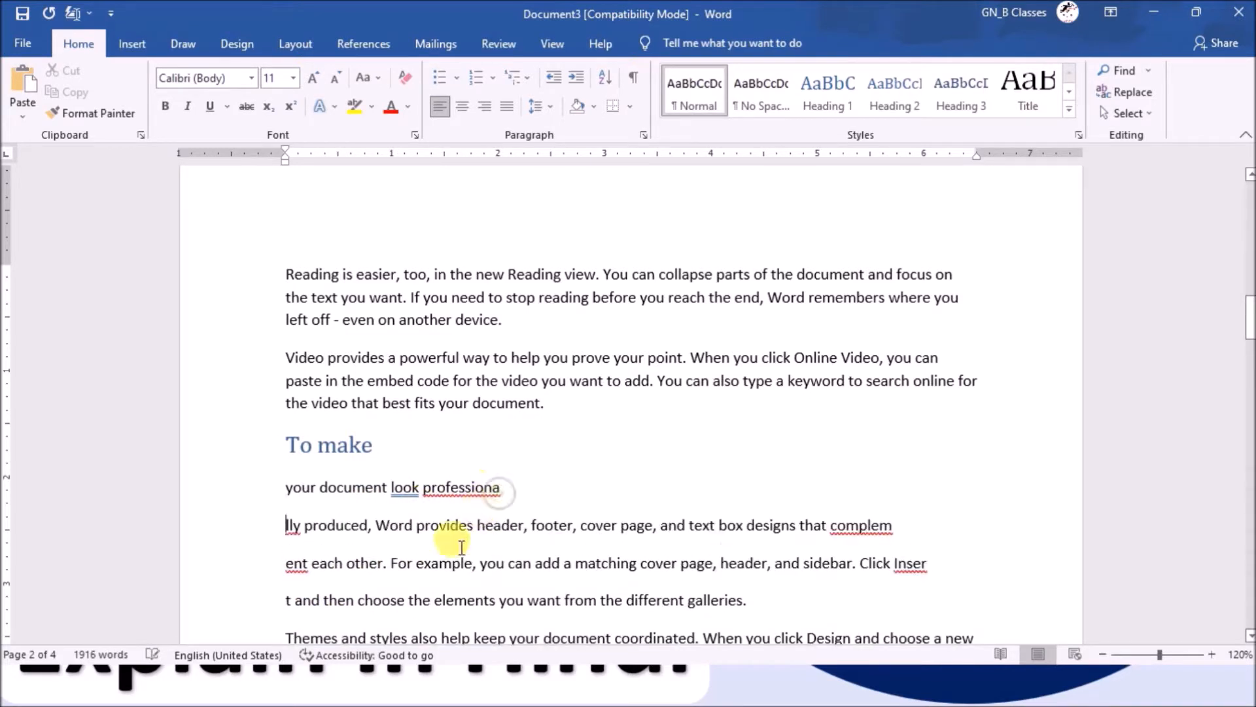
- Remove the stray "t" before "and then choose" and turn "and" into a Heading 2 on its own line
left_click(321, 600)
key("Return")
left_click(291, 598)
key("BackSpace")
left_click_drag(322, 607, 286, 616)
left_click(883, 108)
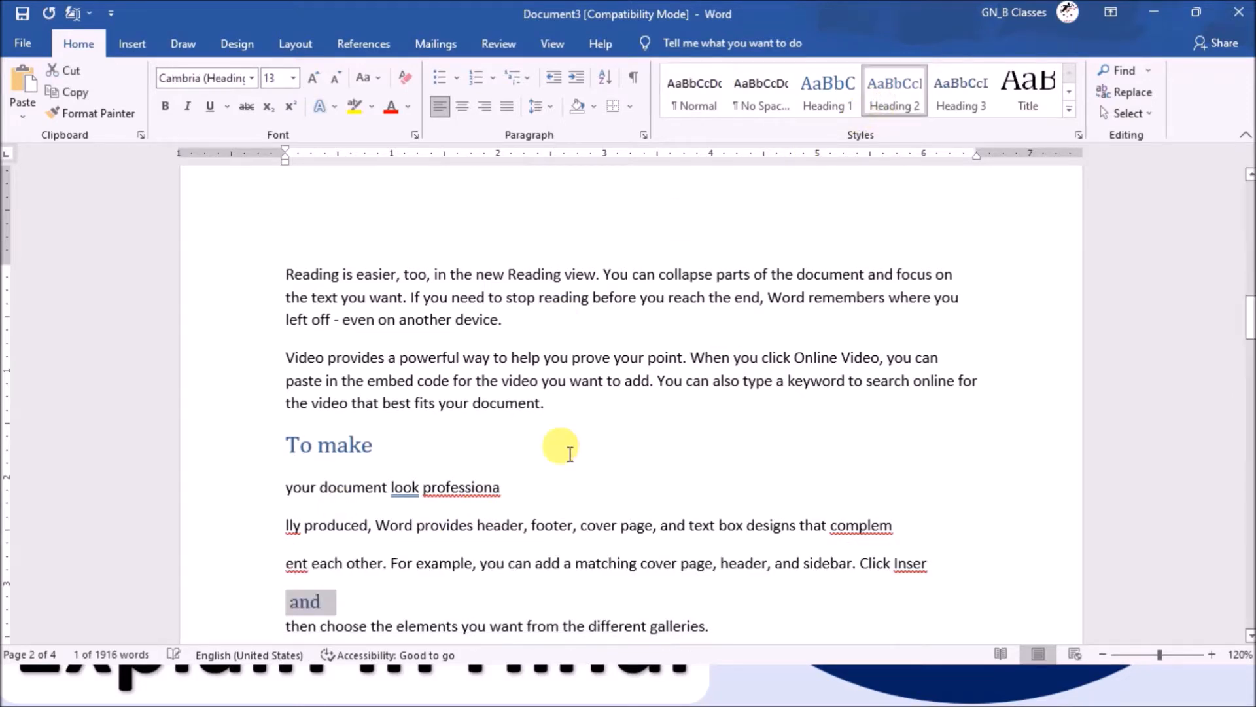
- Apply the Heading 2 style to the word "Themes" that opens the "Themes and styles" paragraph on page 2
scroll(336, 510, "down", 3)
scroll(346, 563, "down", 1)
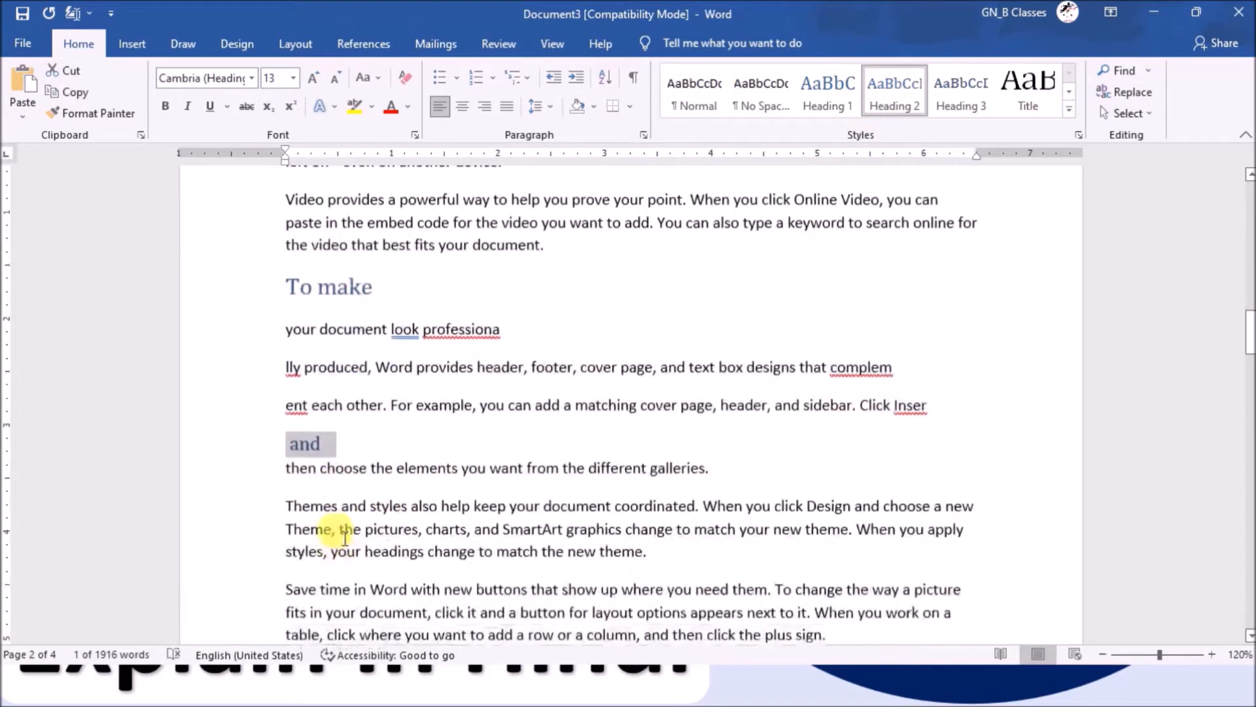
double_click(296, 506)
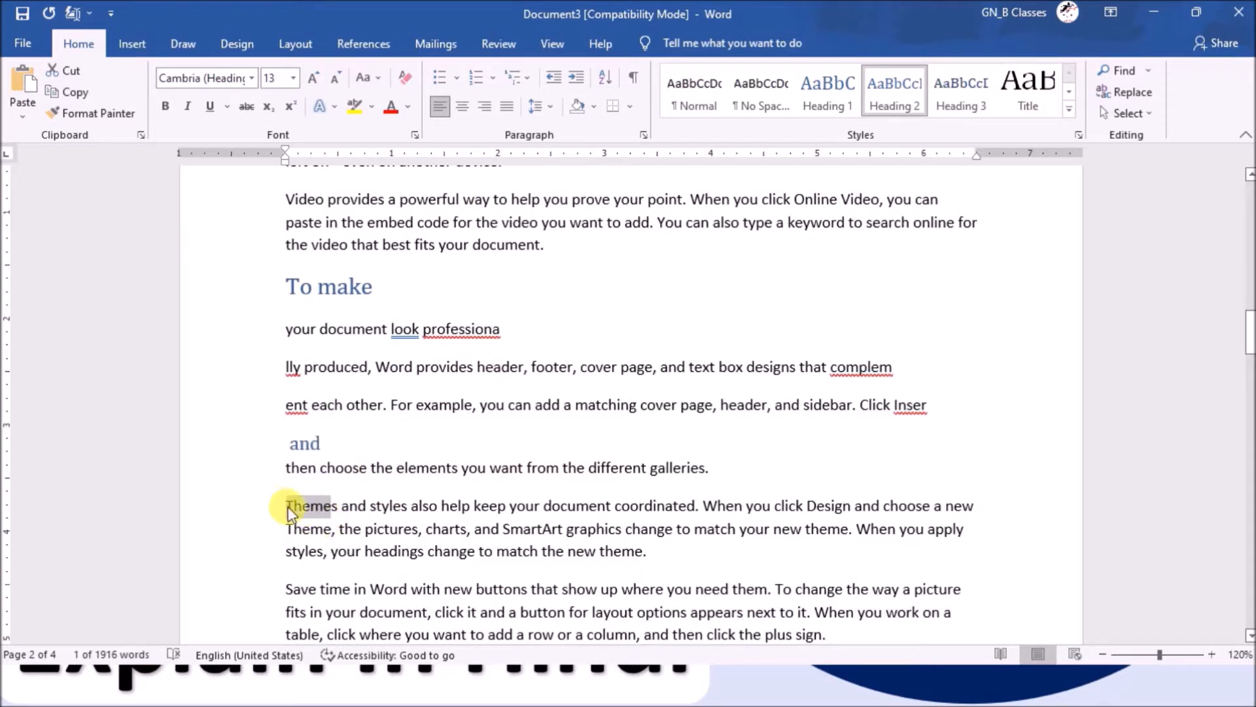
left_click(875, 97)
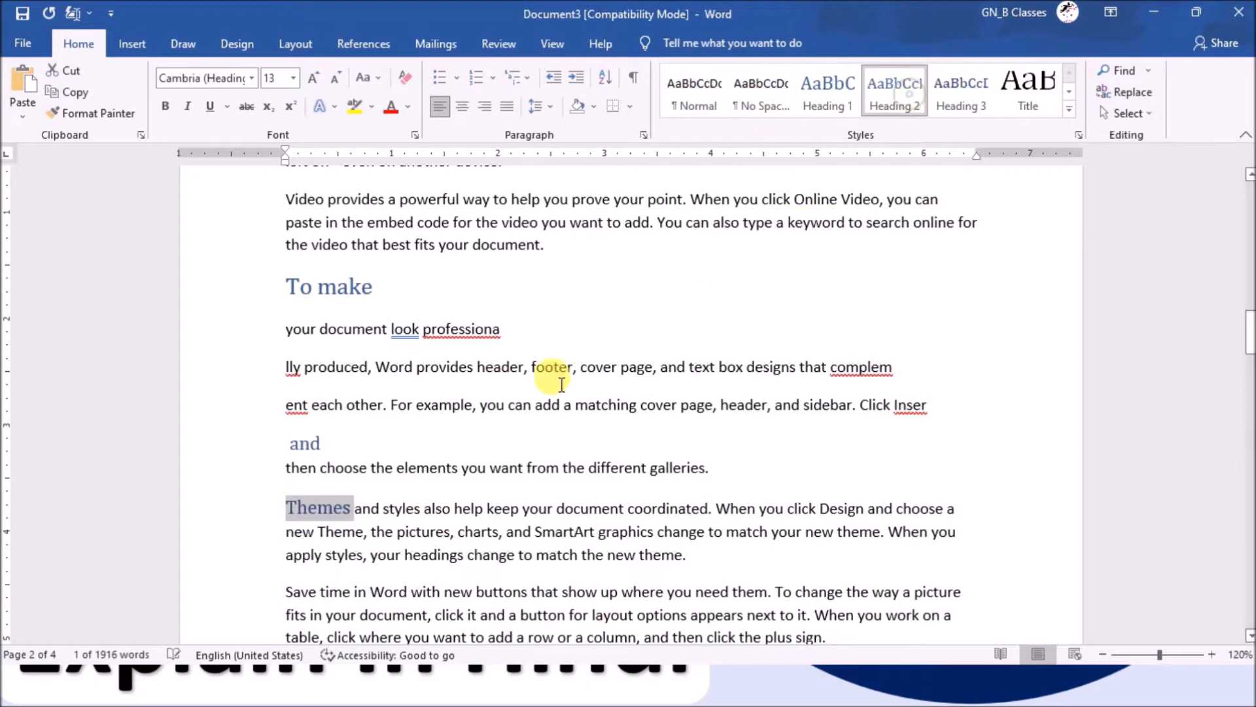
- Apply the Heading 2 style to the word "Save" that opens the "Save time in Word" paragraph on page 2
scroll(415, 454, "down", 2)
left_click(308, 487)
double_click(302, 488)
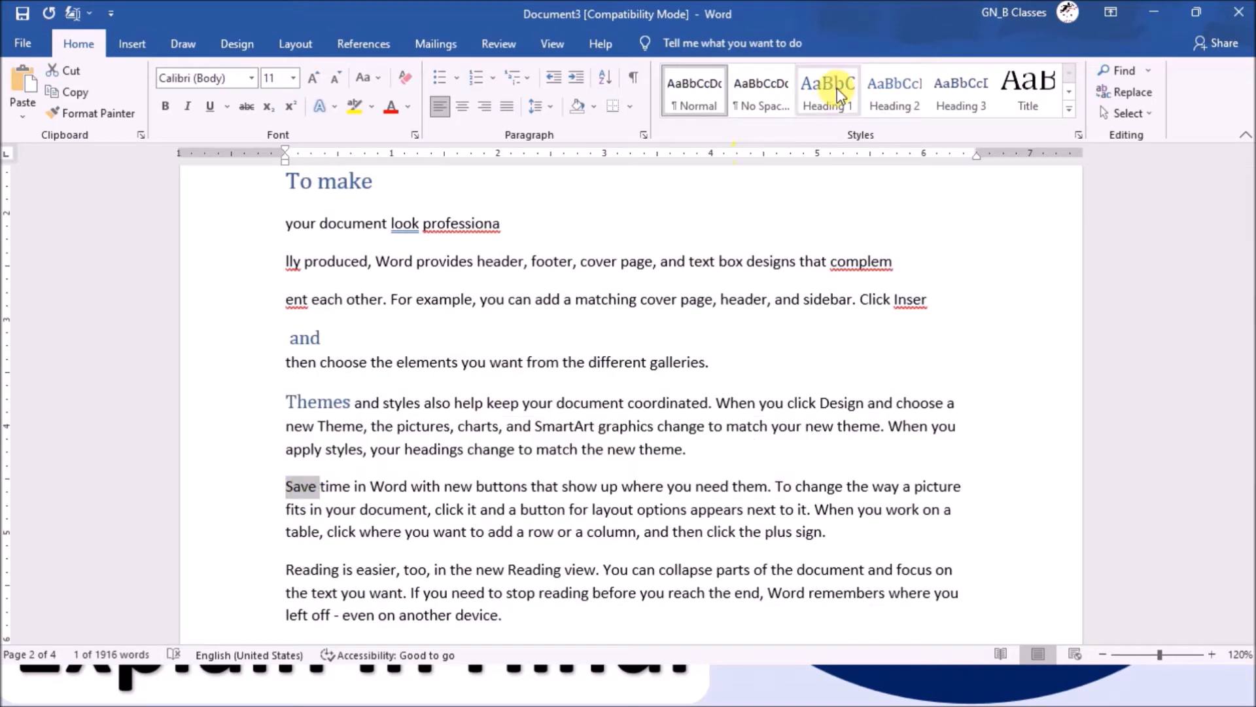
left_click(890, 87)
left_click(498, 446)
- Add an empty line above the "Video provides" heading at the very start of the document
scroll(492, 454, "up", 2)
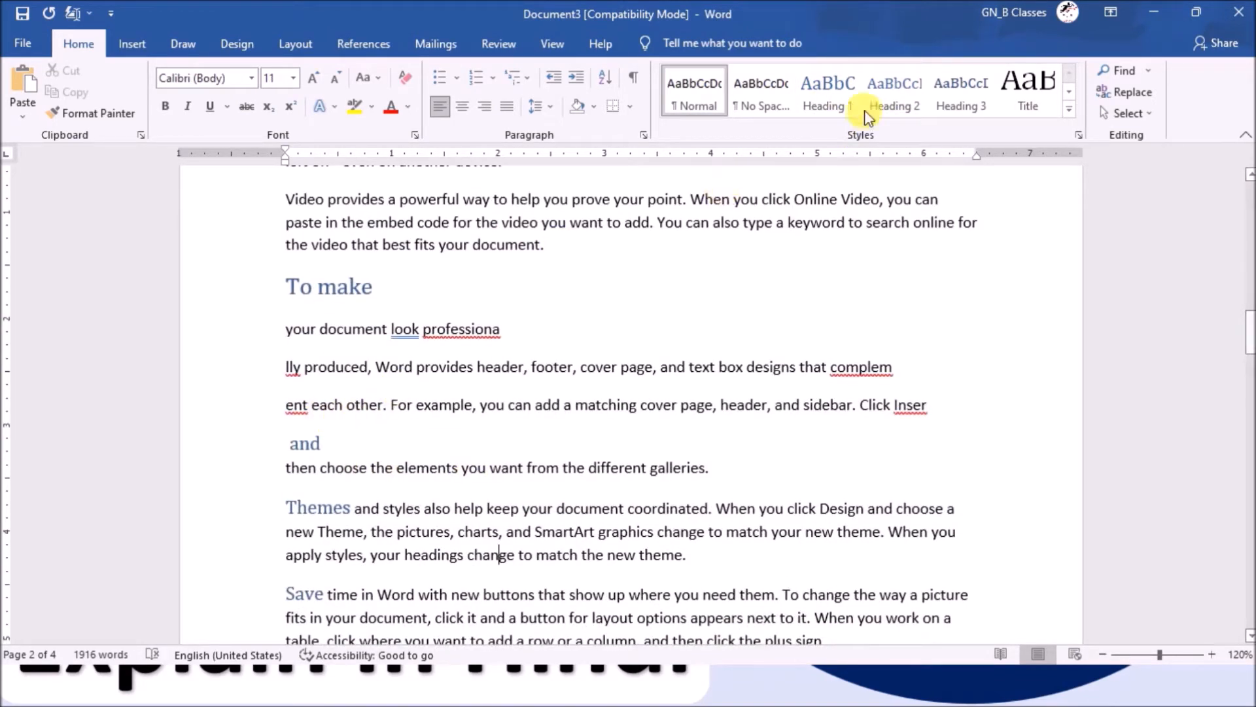
scroll(498, 330, "up", 3)
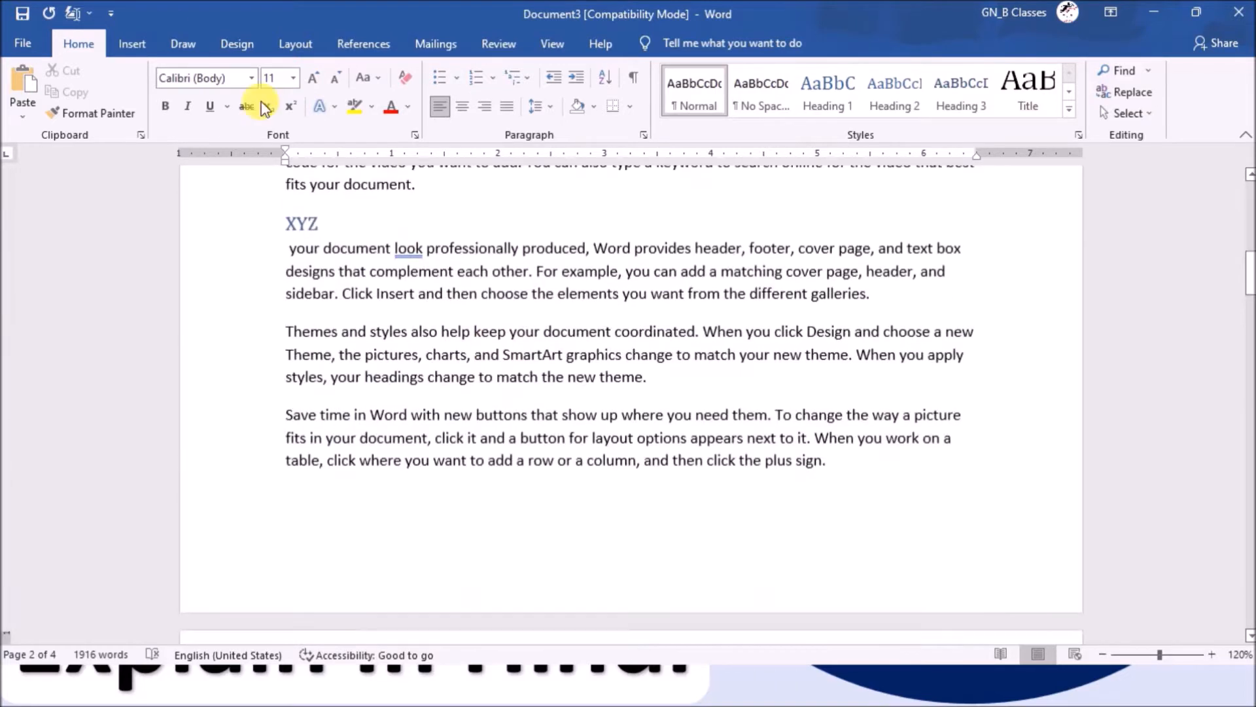
left_click(362, 43)
scroll(500, 402, "down", 3)
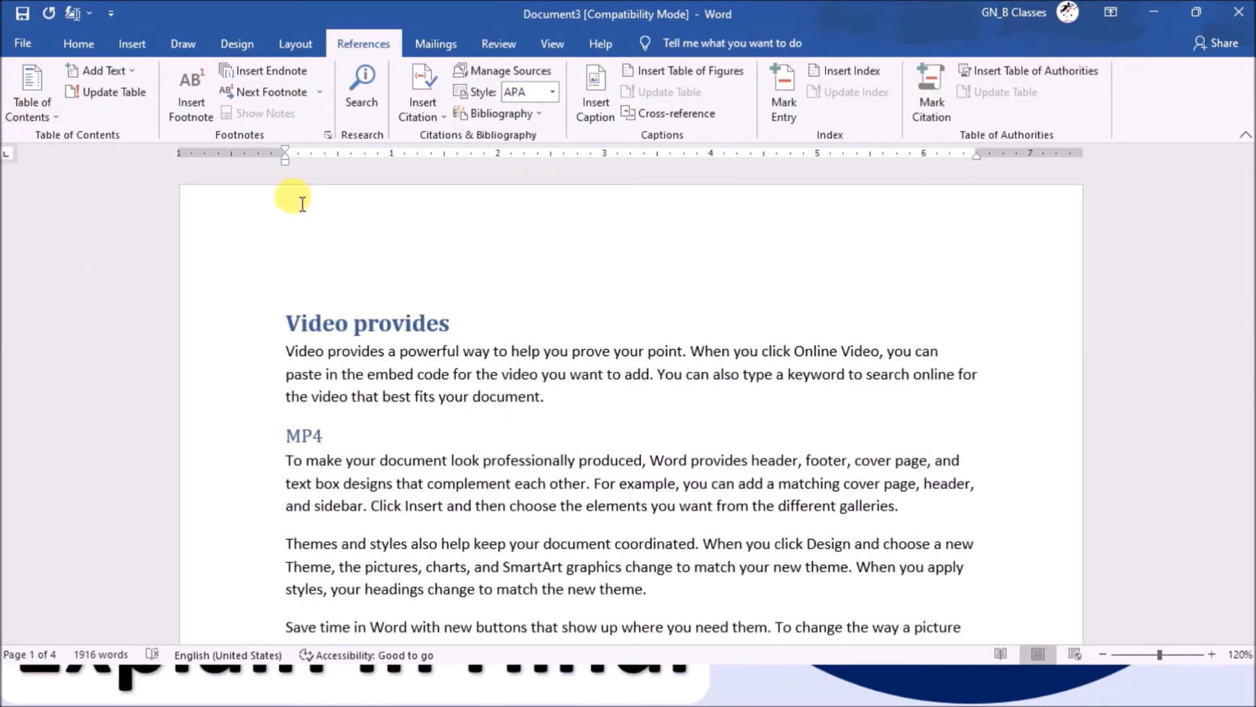
left_click(305, 242)
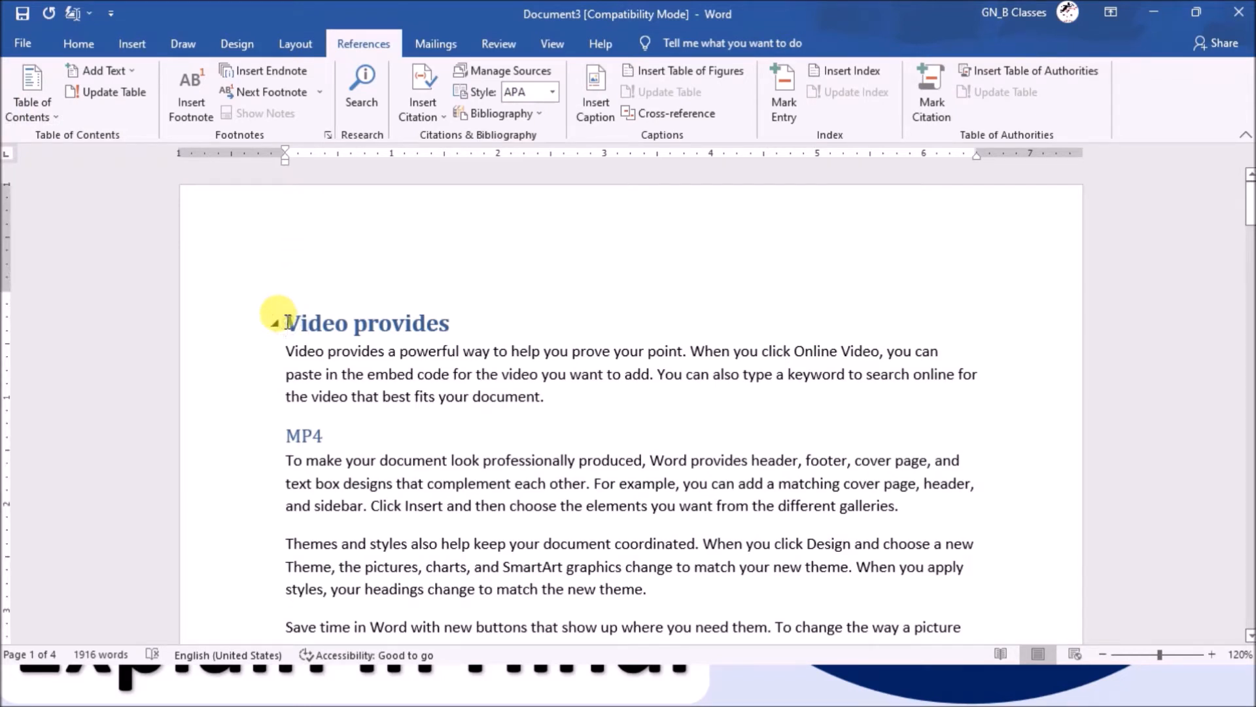
key("Return")
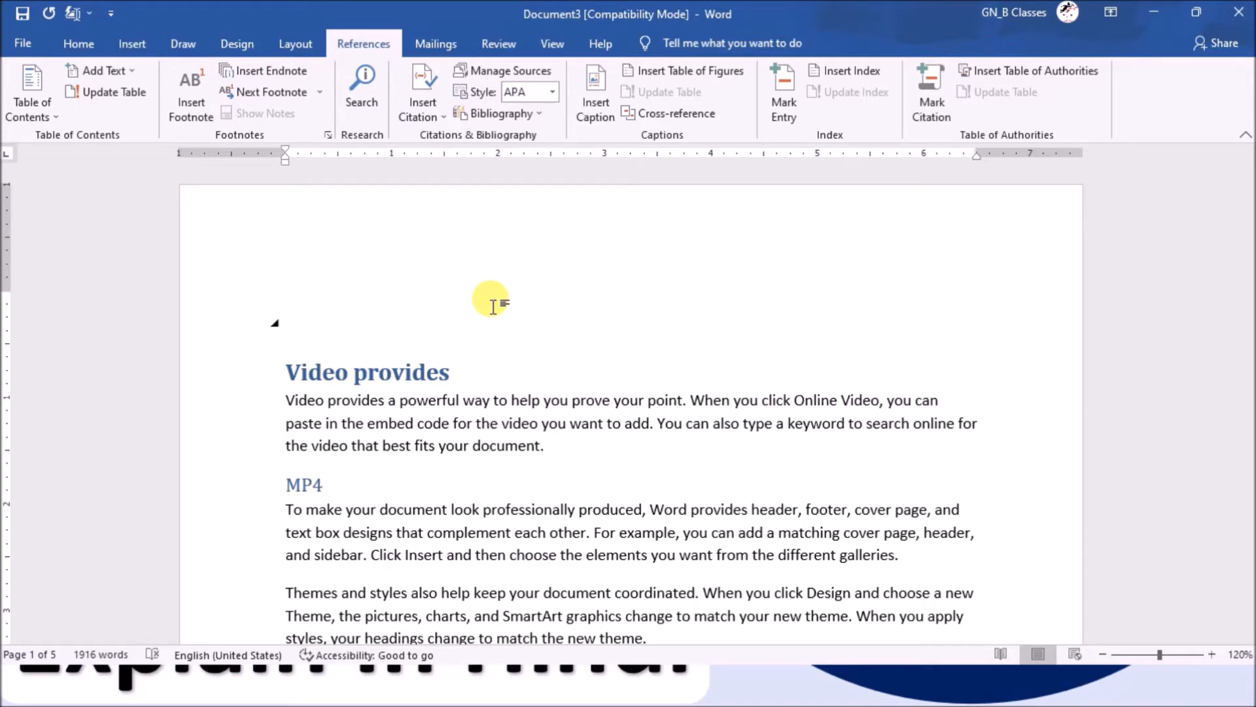
- Insert an Automatic Table 1 table of contents at the start of the document
left_click(38, 115)
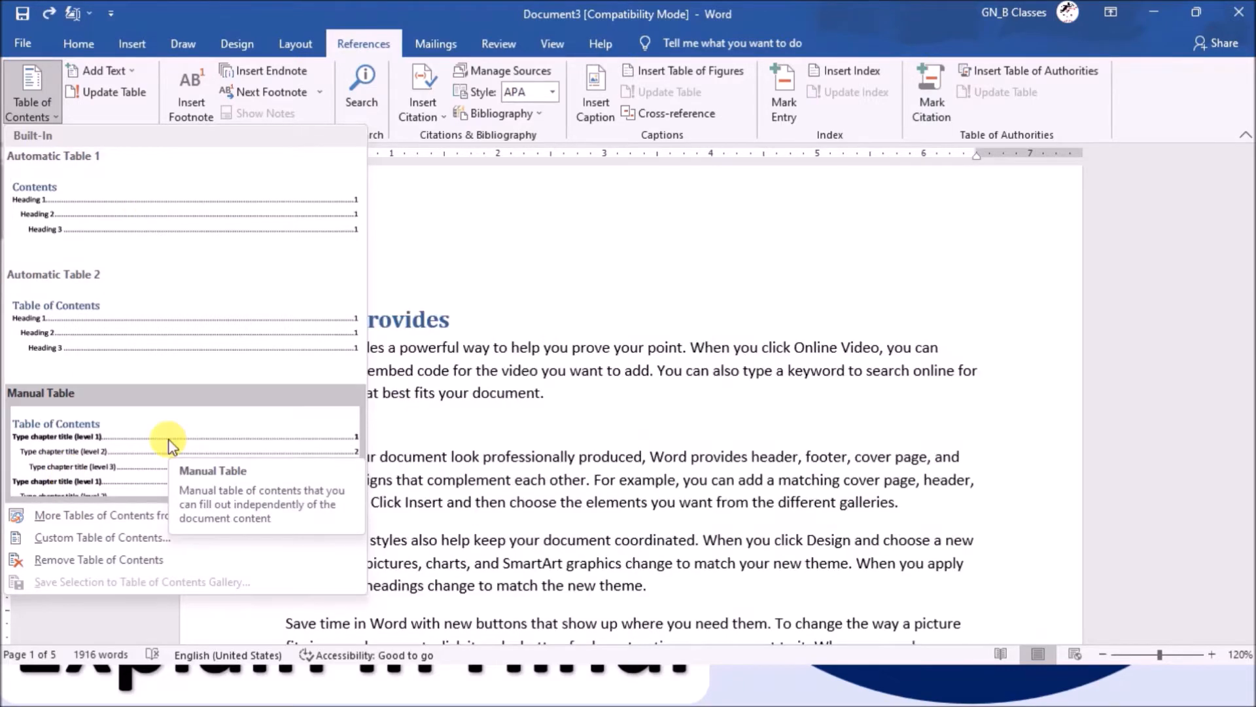
left_click(138, 245)
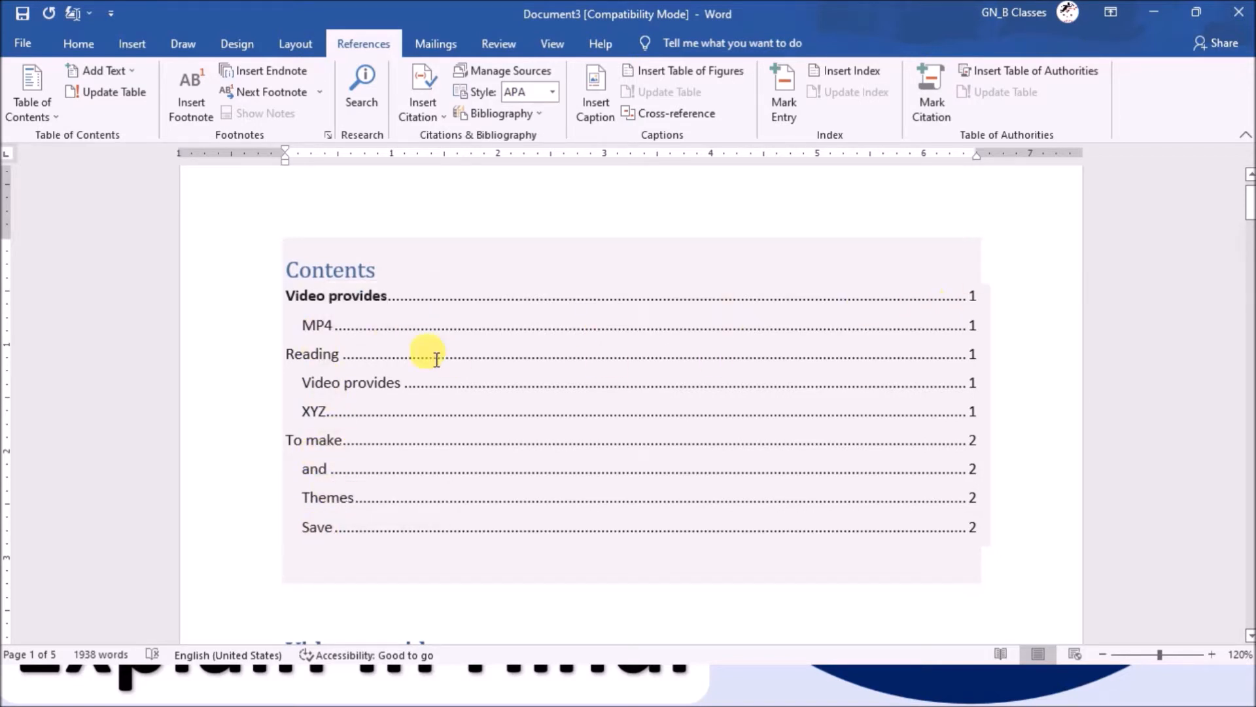
scroll(437, 360, "down", 2)
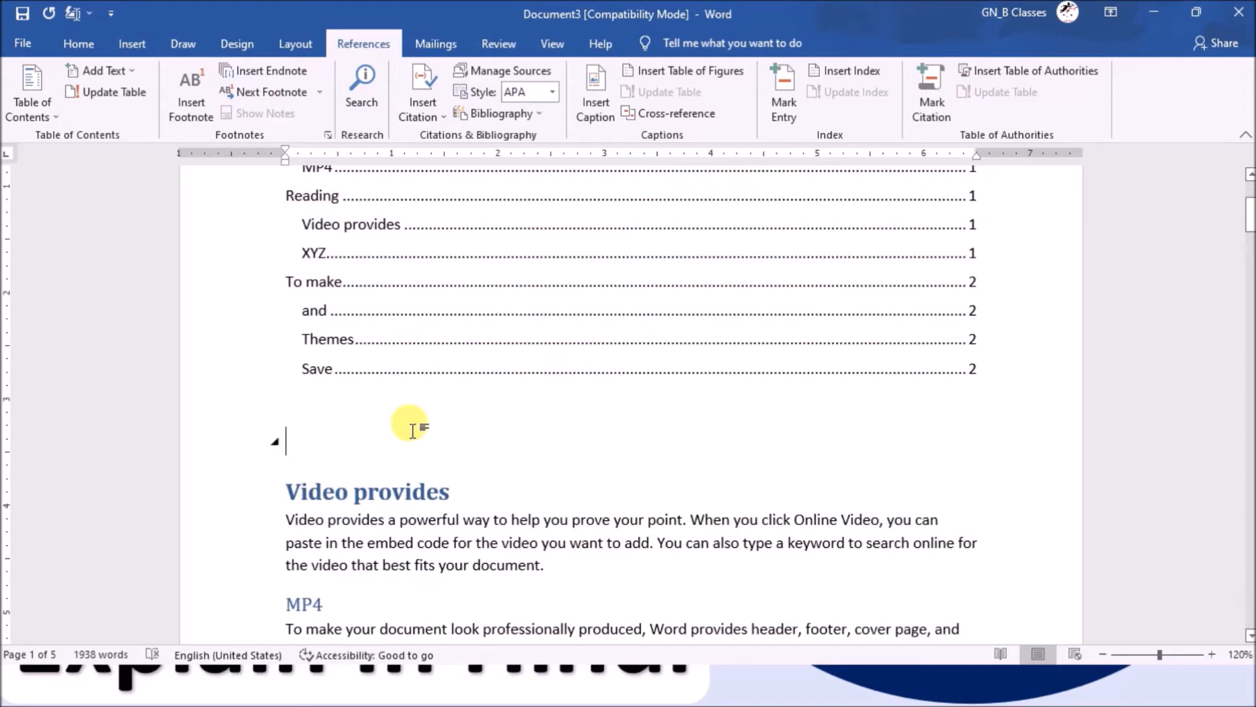
key("alt+Tab")
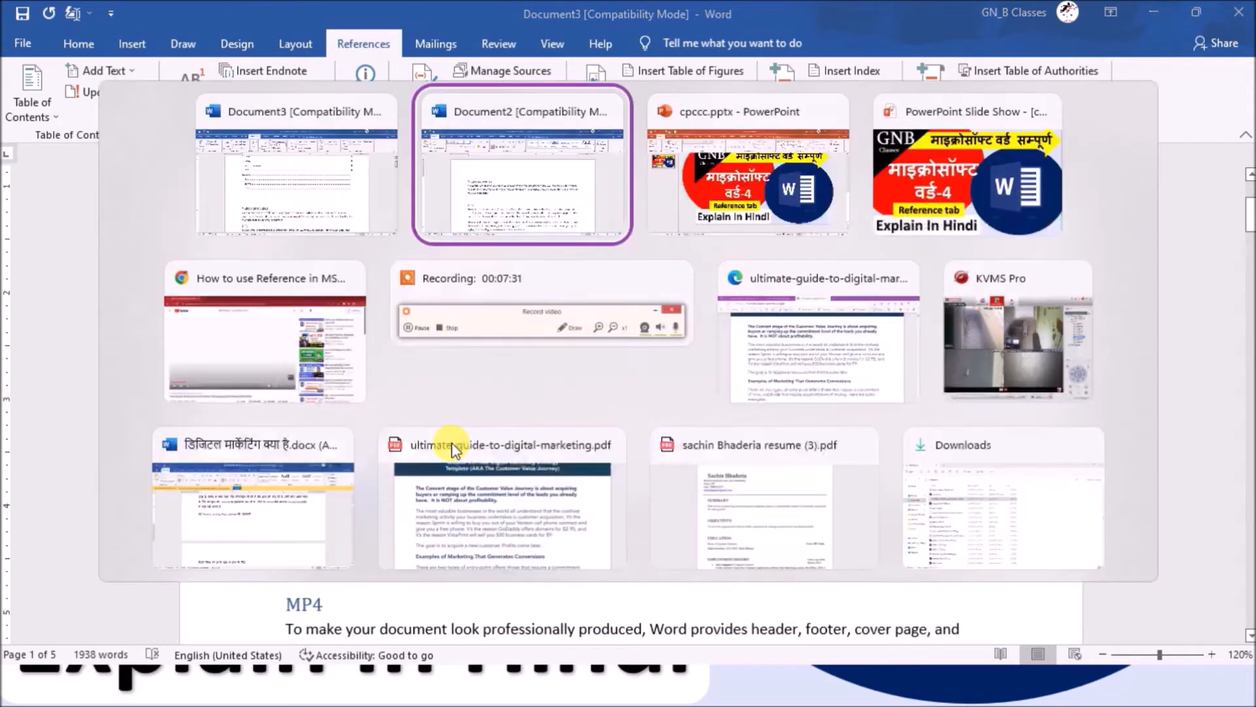
key("Tab")
key("Tab")
key("Tab")
key("Tab")
key("Tab")
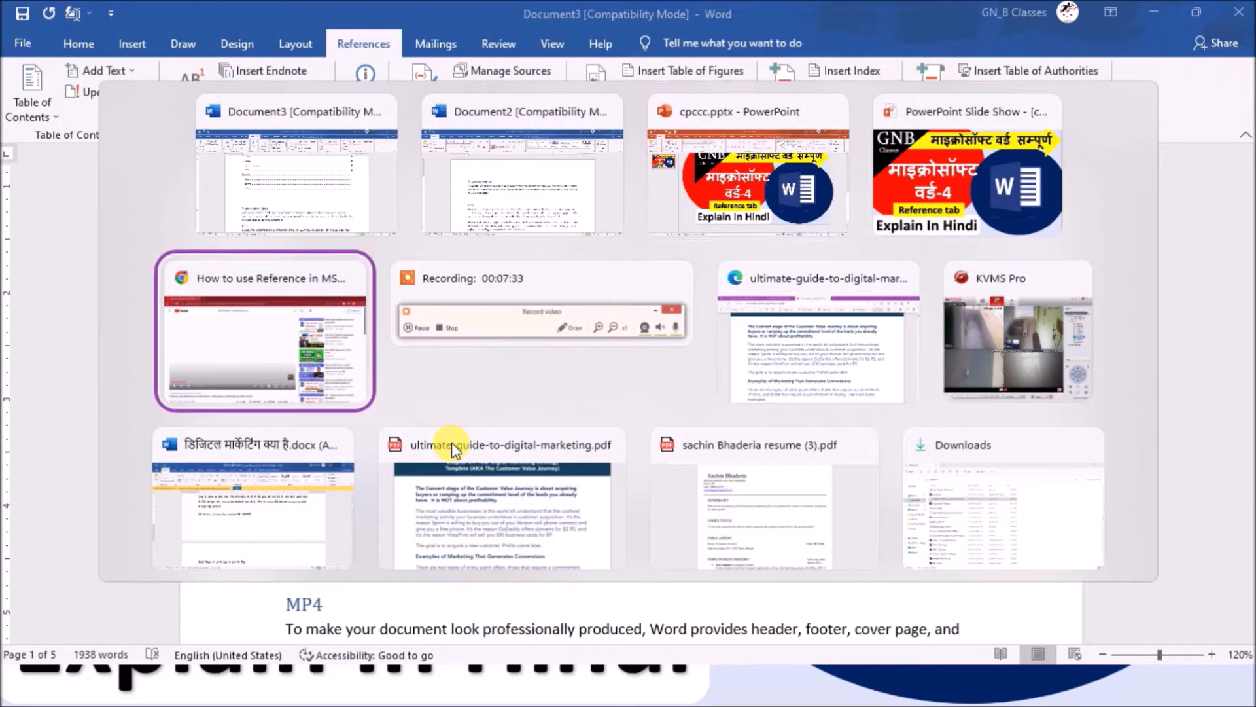
key("Escape")
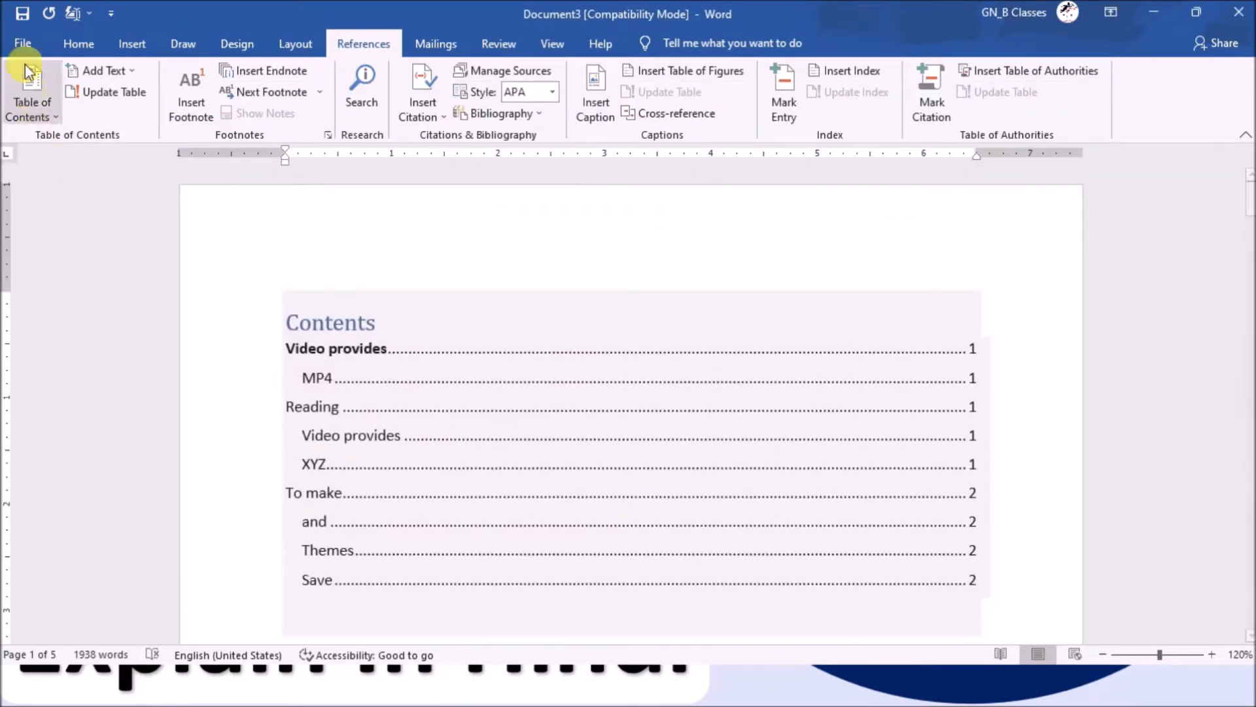
- Open the recent document "no2Tally prime new book march 2022.docx" and go to its CONTENTS page
left_click(22, 43)
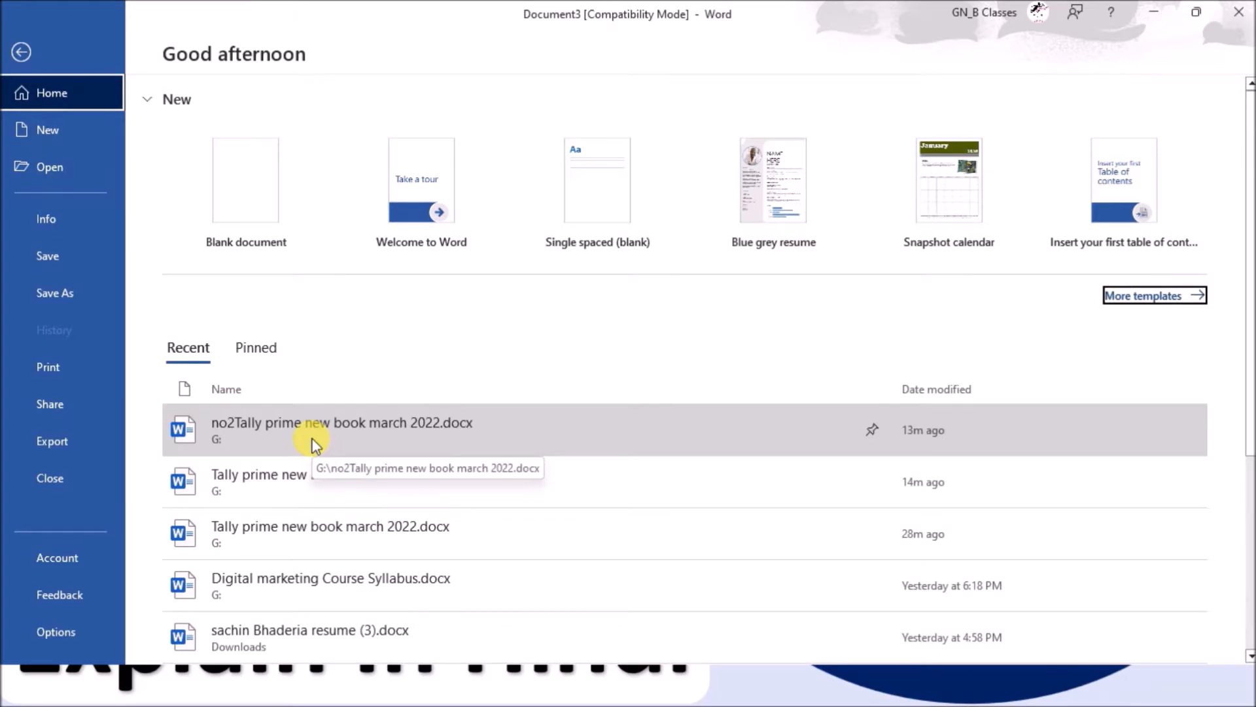
left_click(311, 445)
scroll(457, 481, "down", 15)
scroll(600, 491, "down", 10)
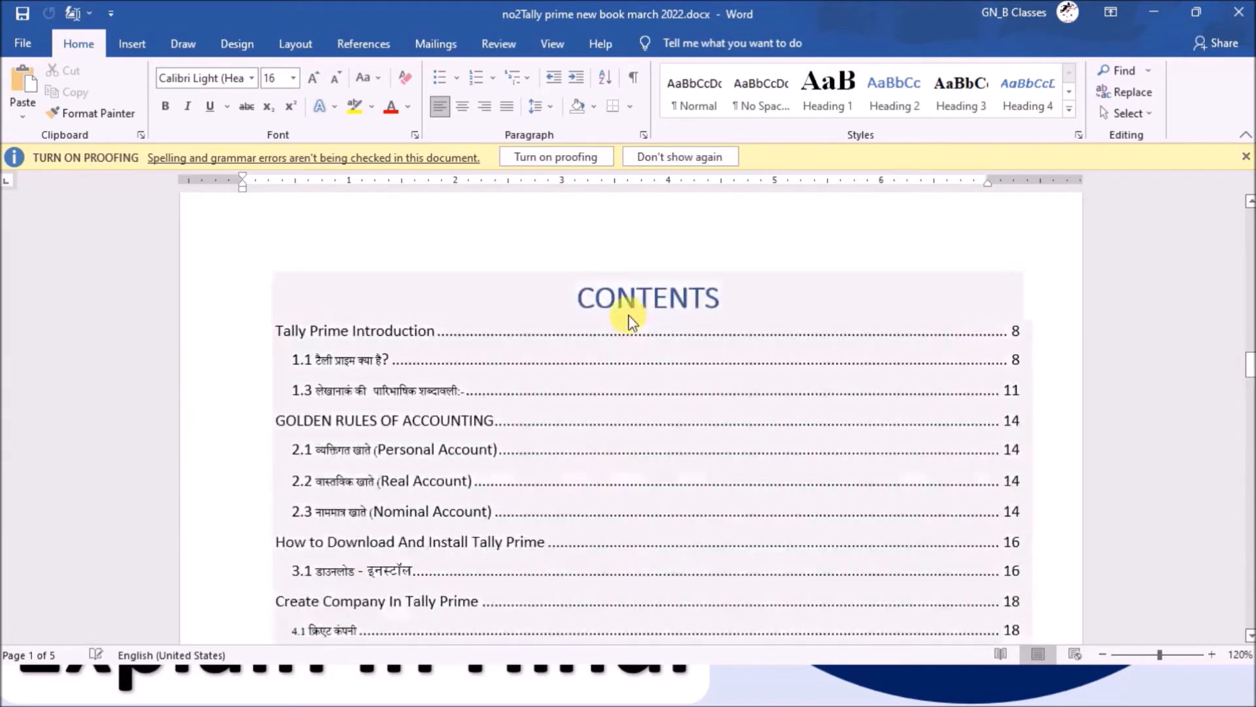
- Examine the book's table of contents and the chapter and section headings in the "Tally Prime Introduction" chapter
scroll(359, 359, "down", 4)
scroll(376, 361, "down", 15)
scroll(375, 364, "down", 15)
scroll(377, 364, "down", 20)
scroll(403, 398, "down", 20)
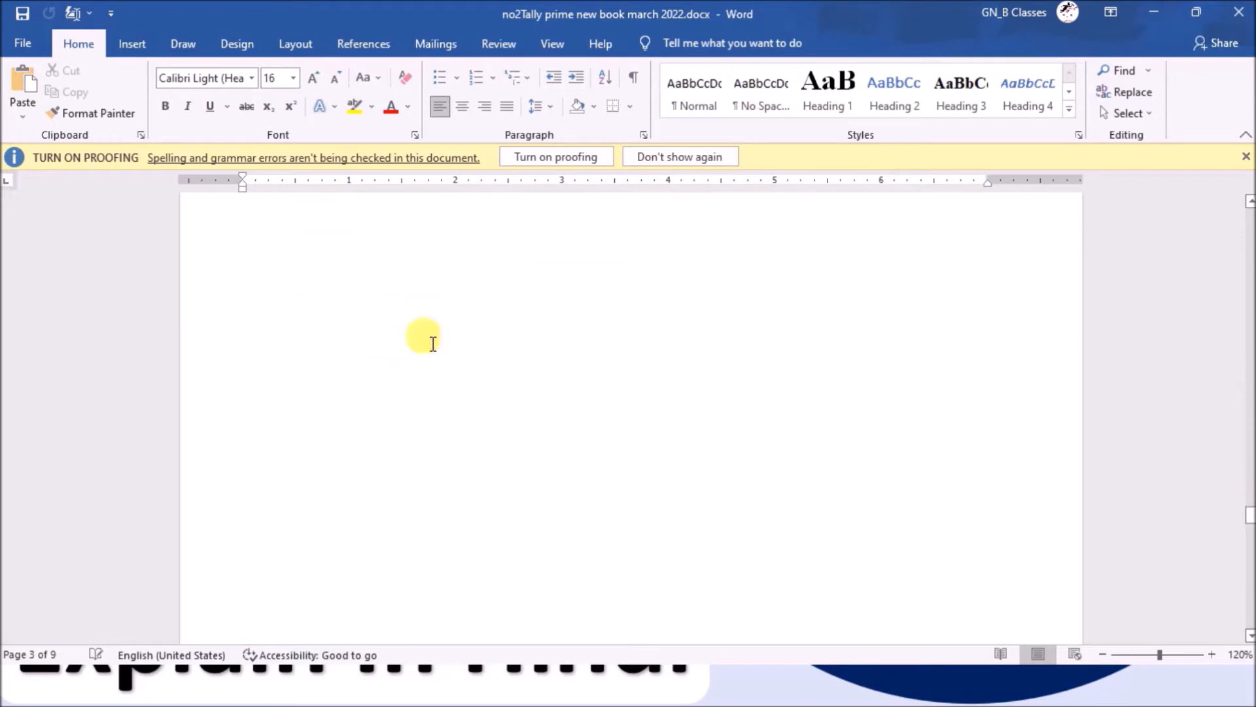
scroll(434, 345, "down", 12)
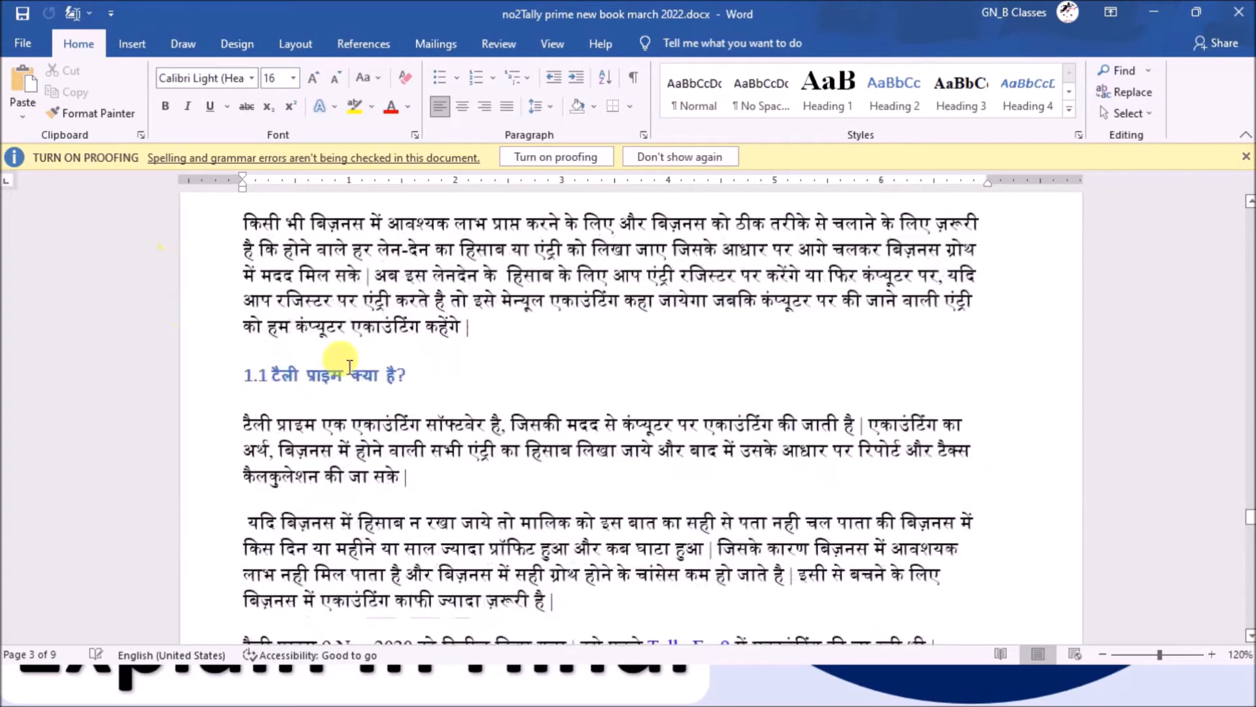
scroll(386, 441, "down", 3)
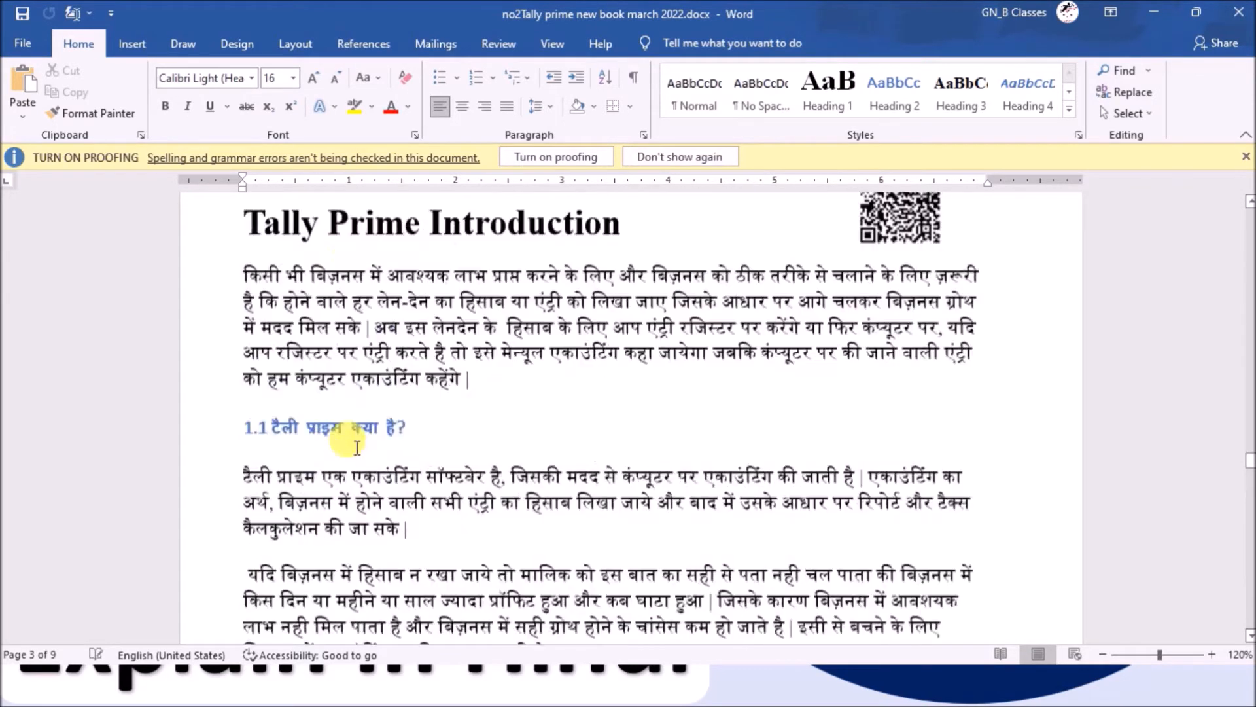
scroll(359, 449, "up", 8)
scroll(358, 449, "up", 10)
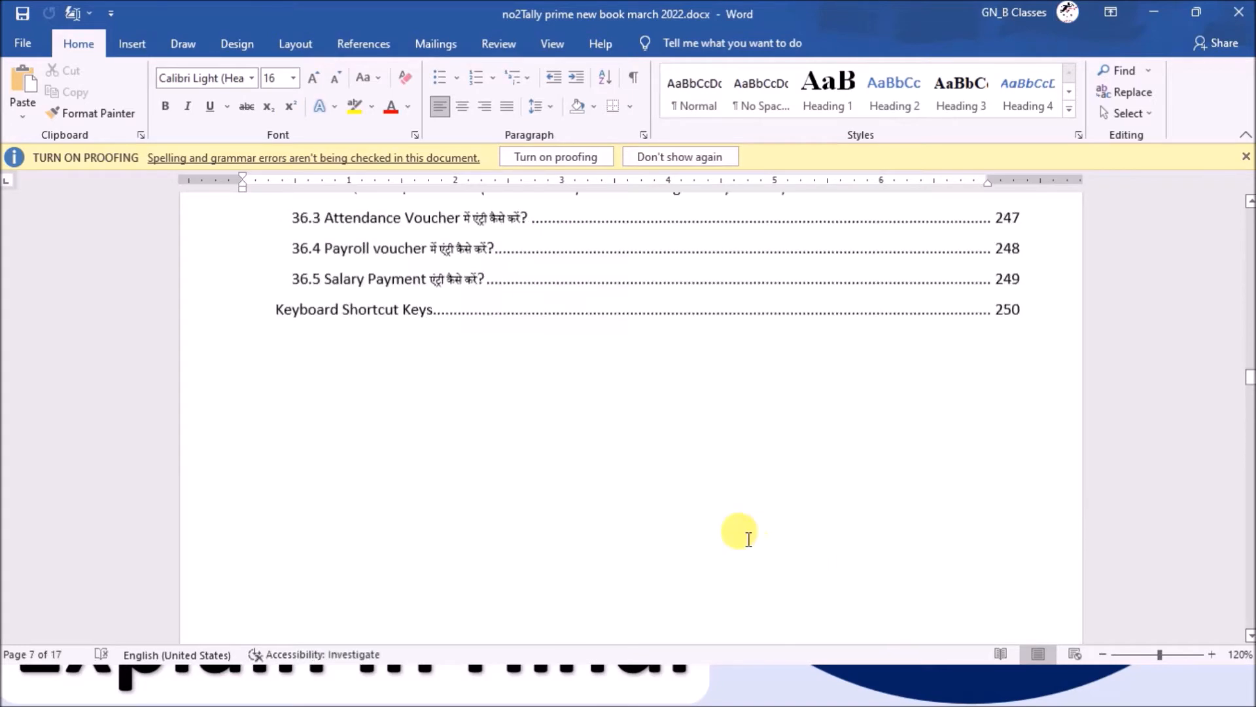
- Delete the book's entire existing table of contents, including its CONTENTS title
left_click_drag(541, 255, 405, 170)
left_click_drag(339, 566, 309, 457)
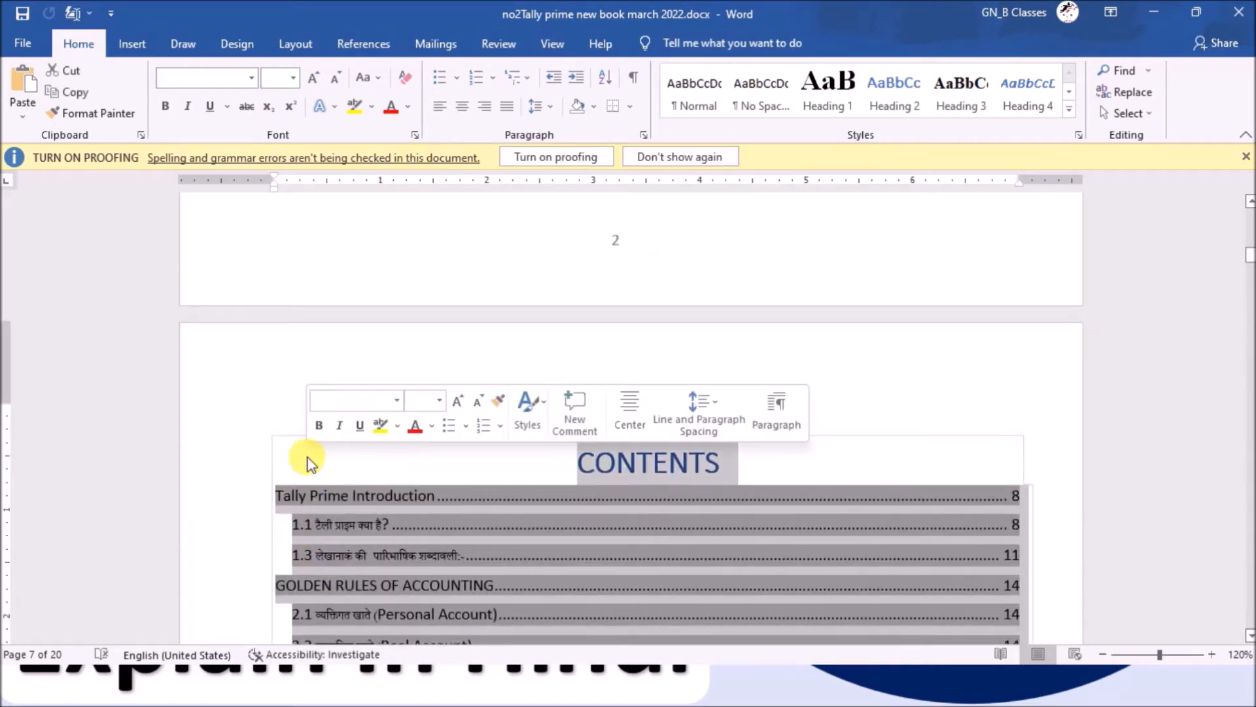
key("Delete")
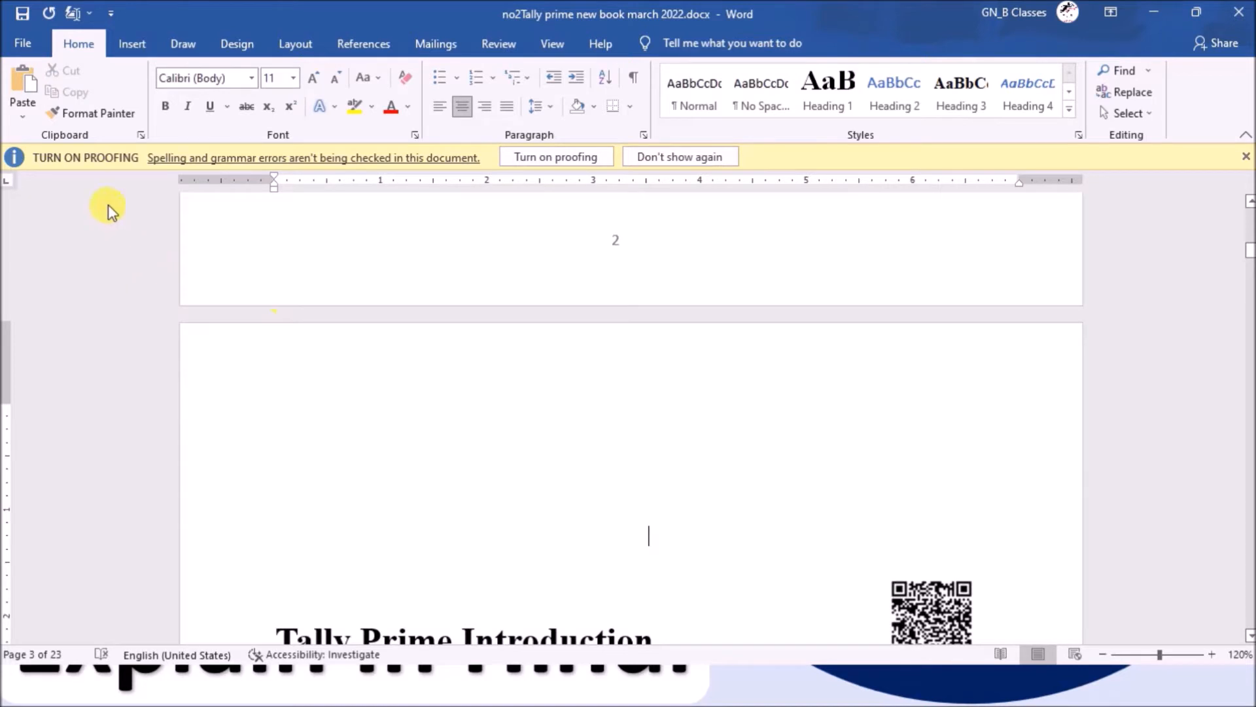
- Insert an Automatic Table 1 table of contents above the "Tally Prime Introduction" heading and review its entries
left_click(363, 43)
left_click(50, 121)
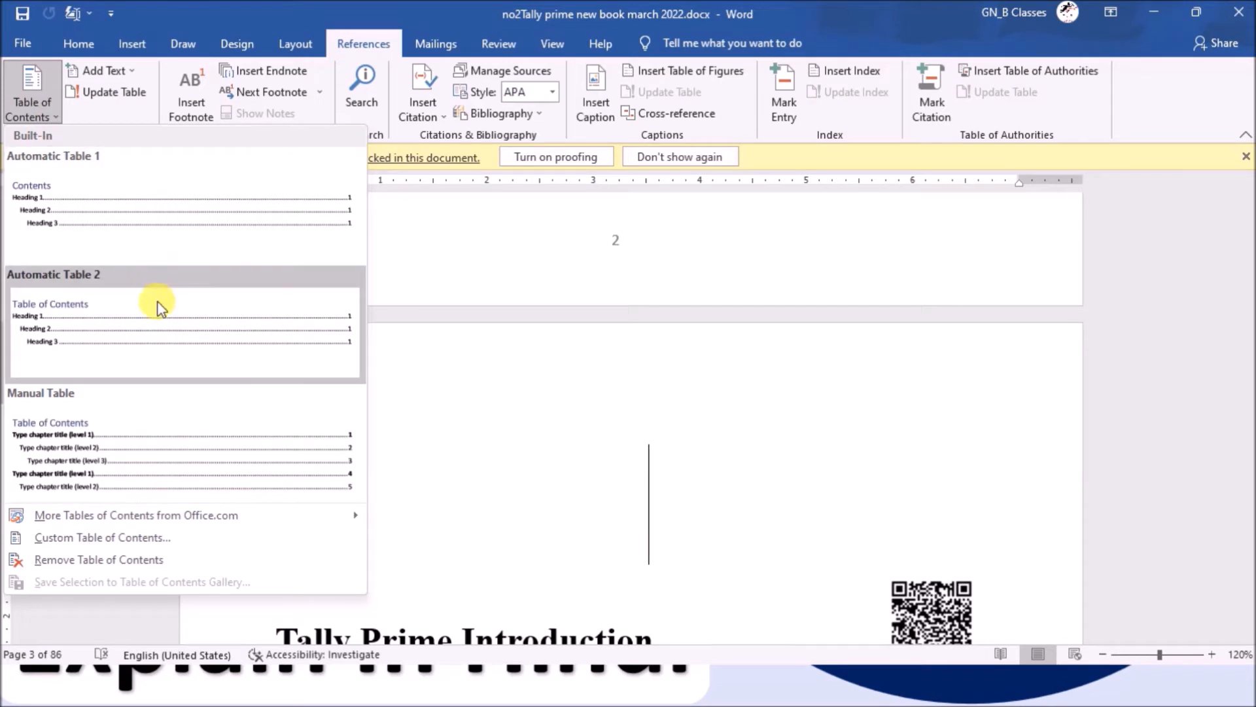
left_click(161, 229)
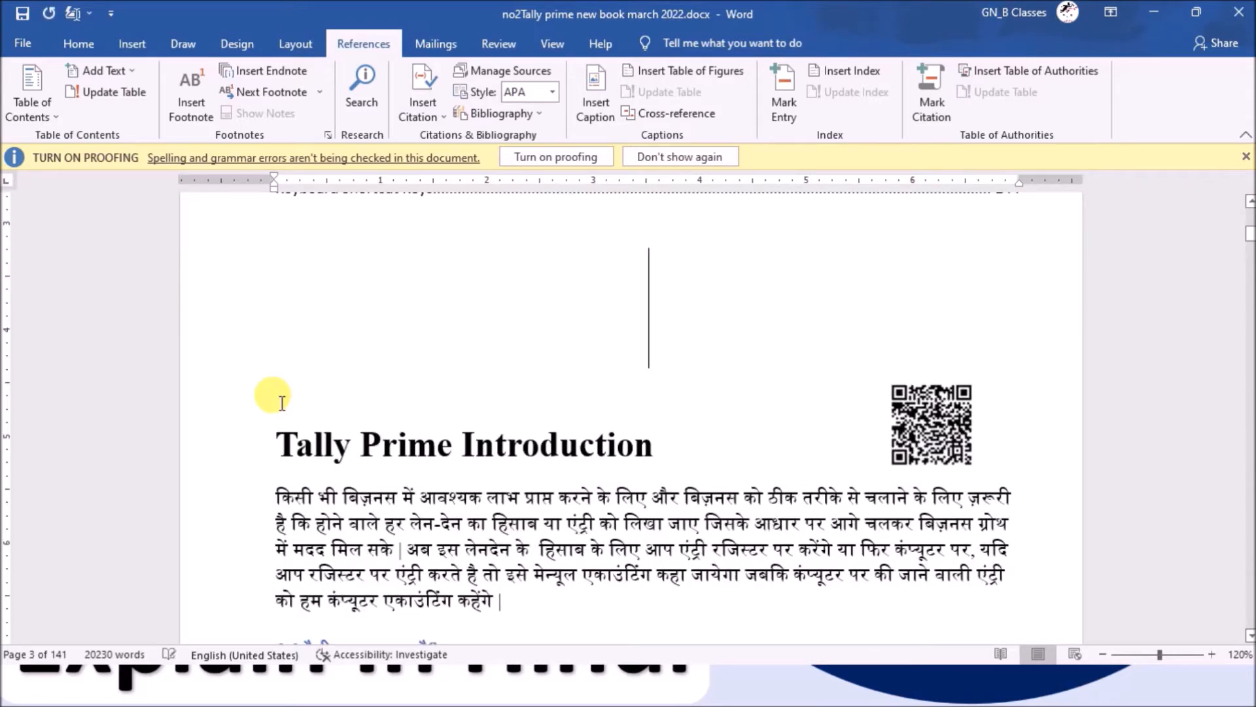
scroll(281, 400, "up", 6)
left_click(417, 461)
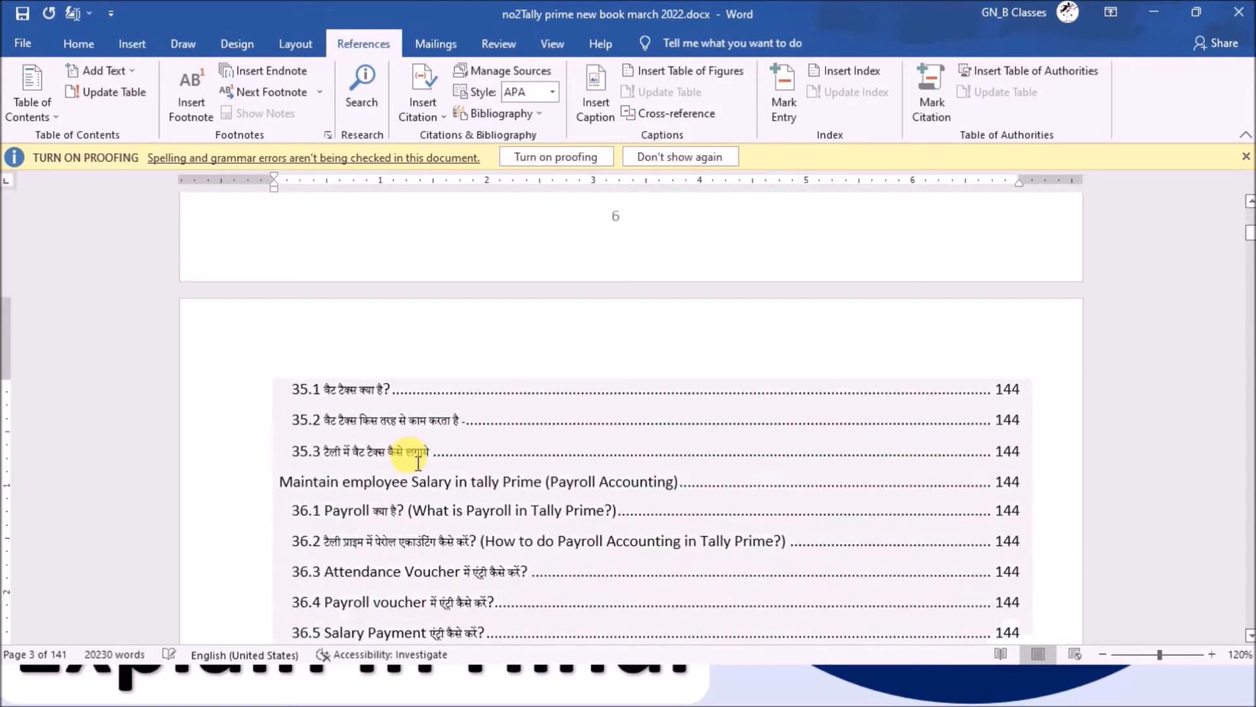
scroll(417, 462, "up", 12)
scroll(417, 462, "up", 15)
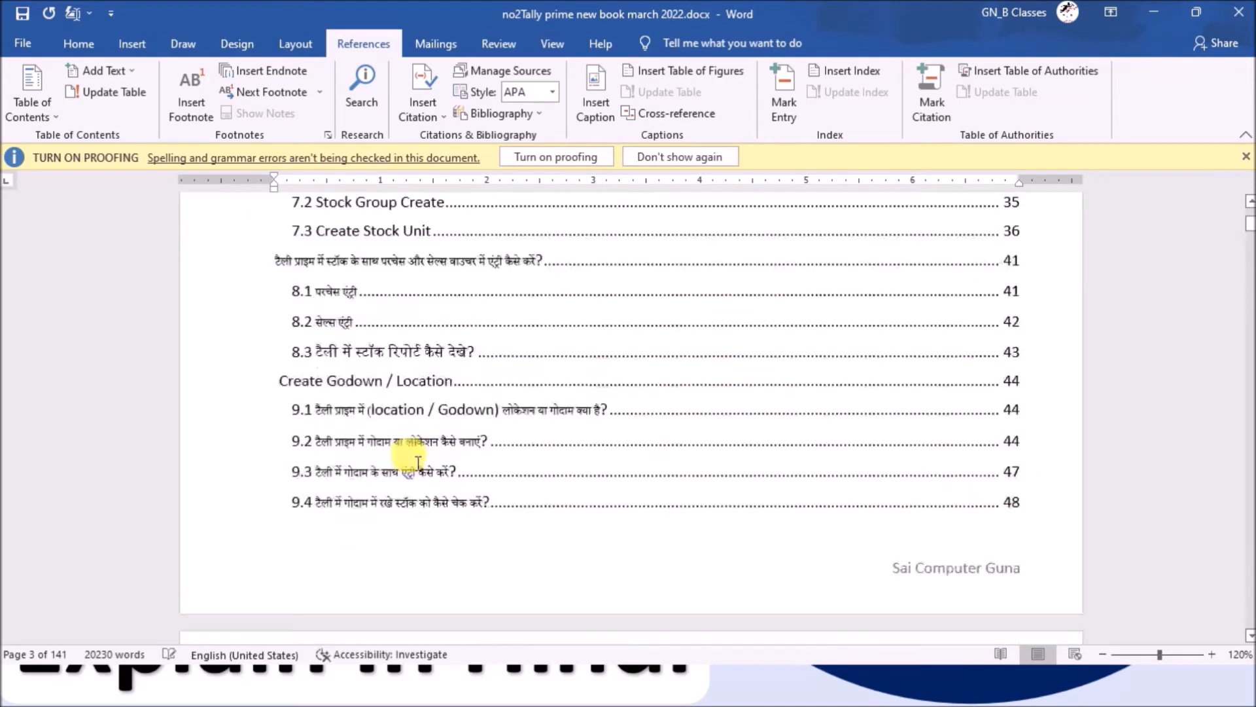
scroll(418, 462, "up", 18)
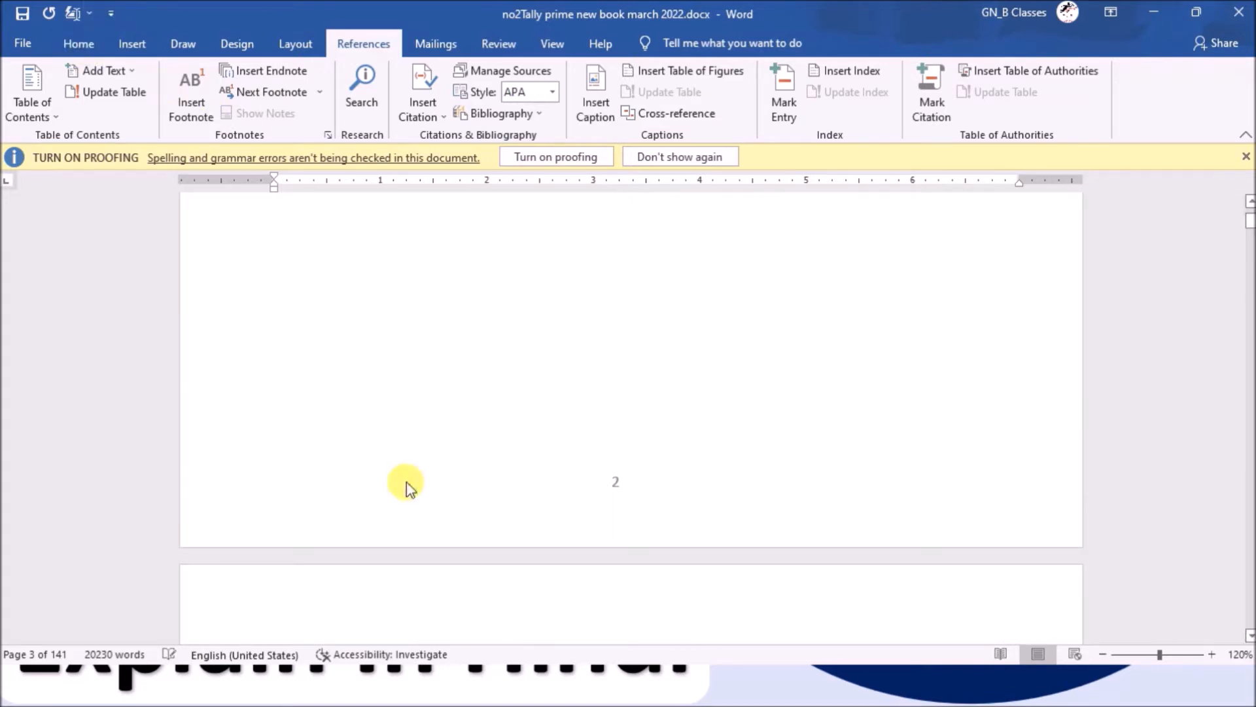
- Follow the "GOLDEN RULES OF ACCOUNTING" link in the book's new table of contents to check its chapter, and return to the front pages
scroll(407, 481, "down", 4)
left_click(401, 477)
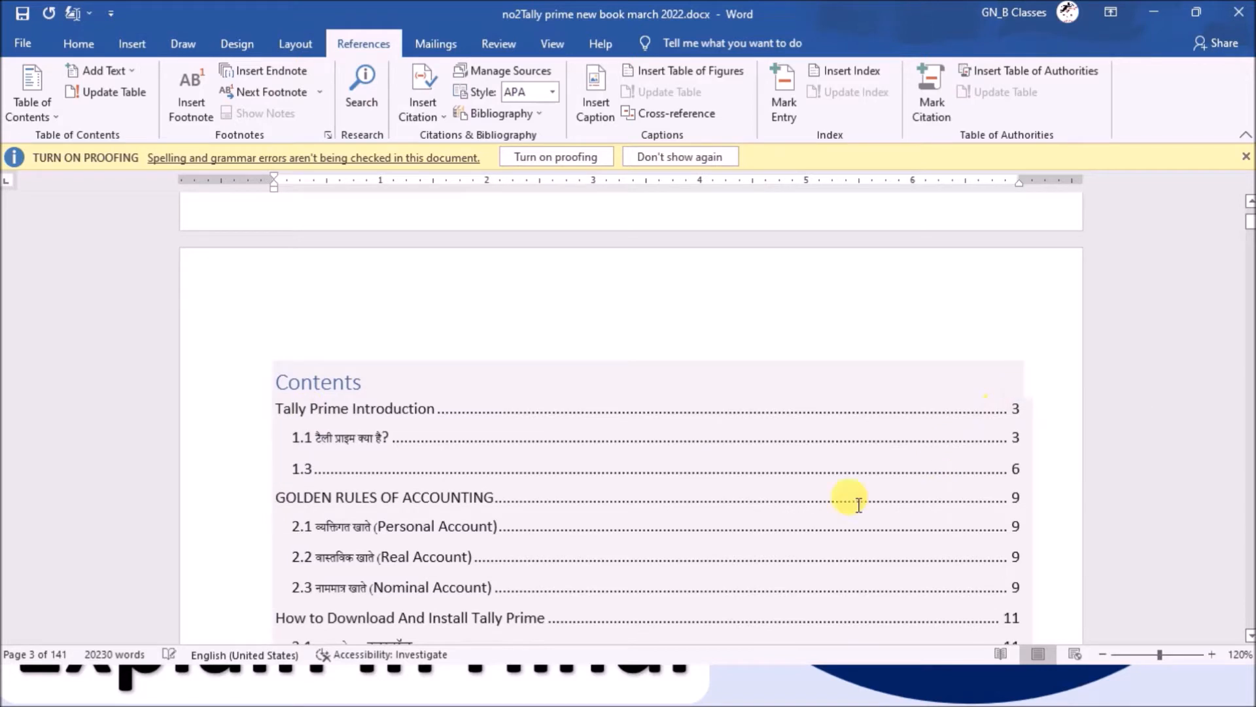
scroll(362, 437, "down", 3)
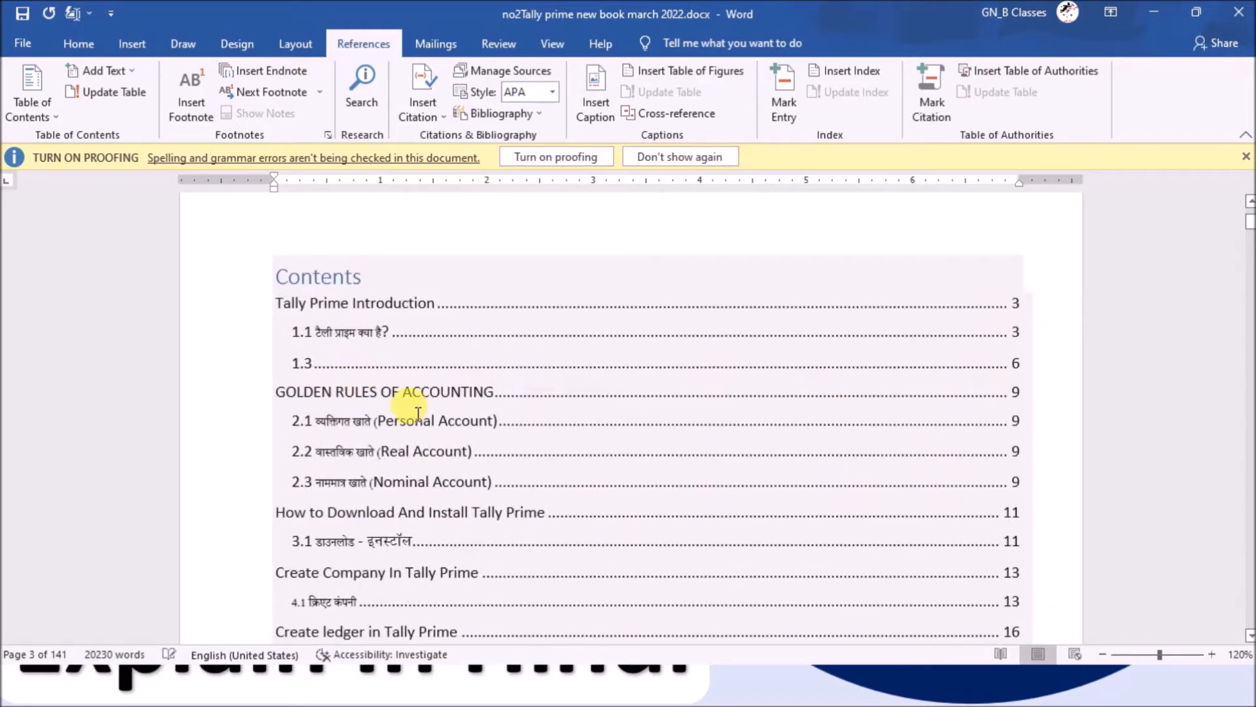
left_click(327, 391, "ctrl")
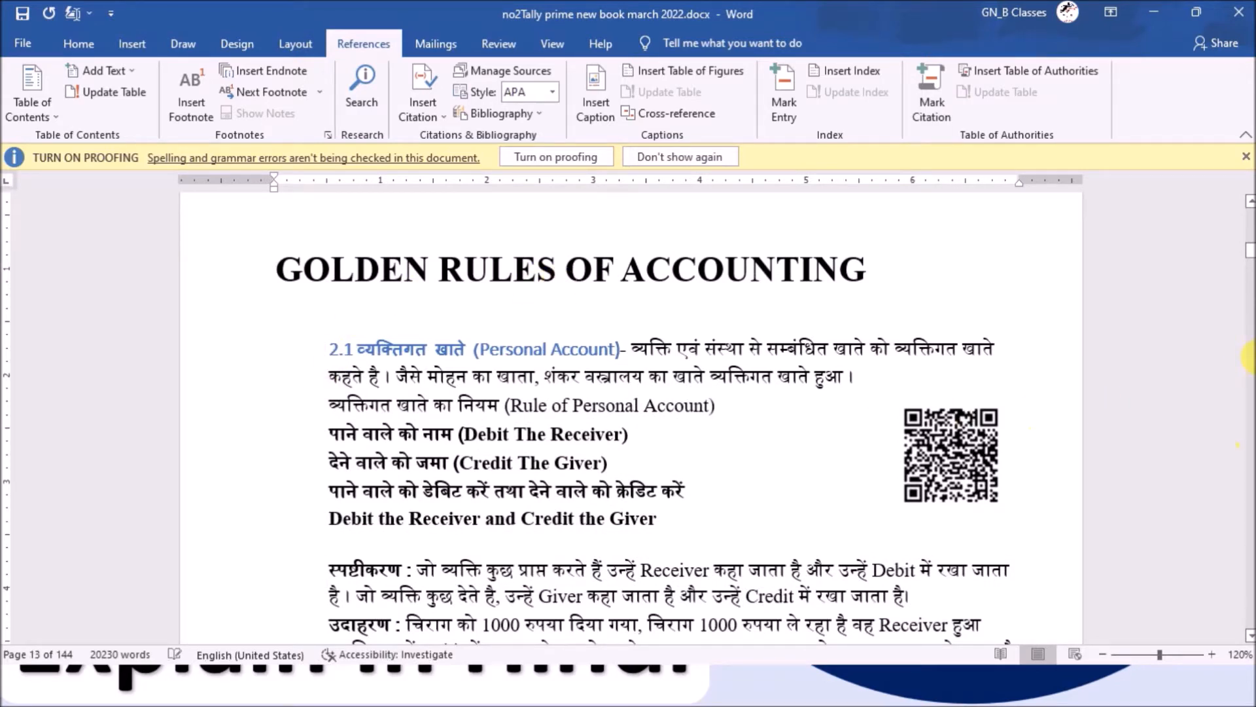
left_click_drag(1250, 256, 1249, 203)
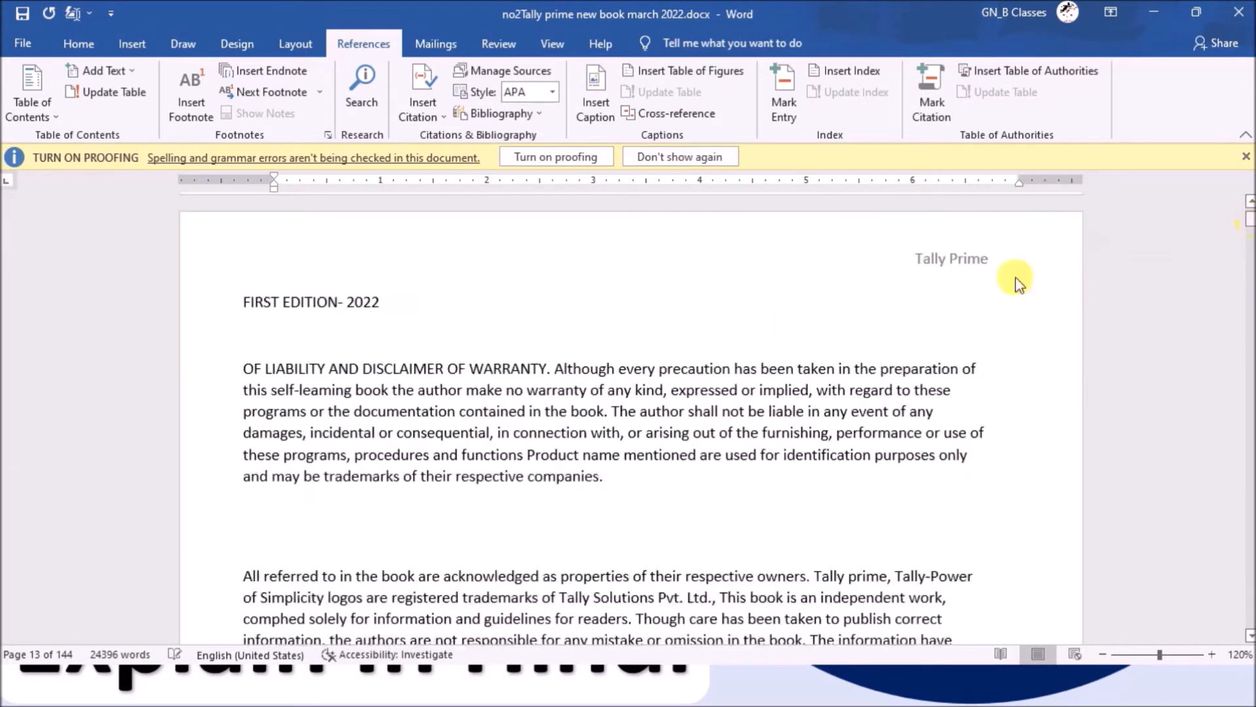
scroll(591, 482, "down", 2)
scroll(591, 482, "down", 3)
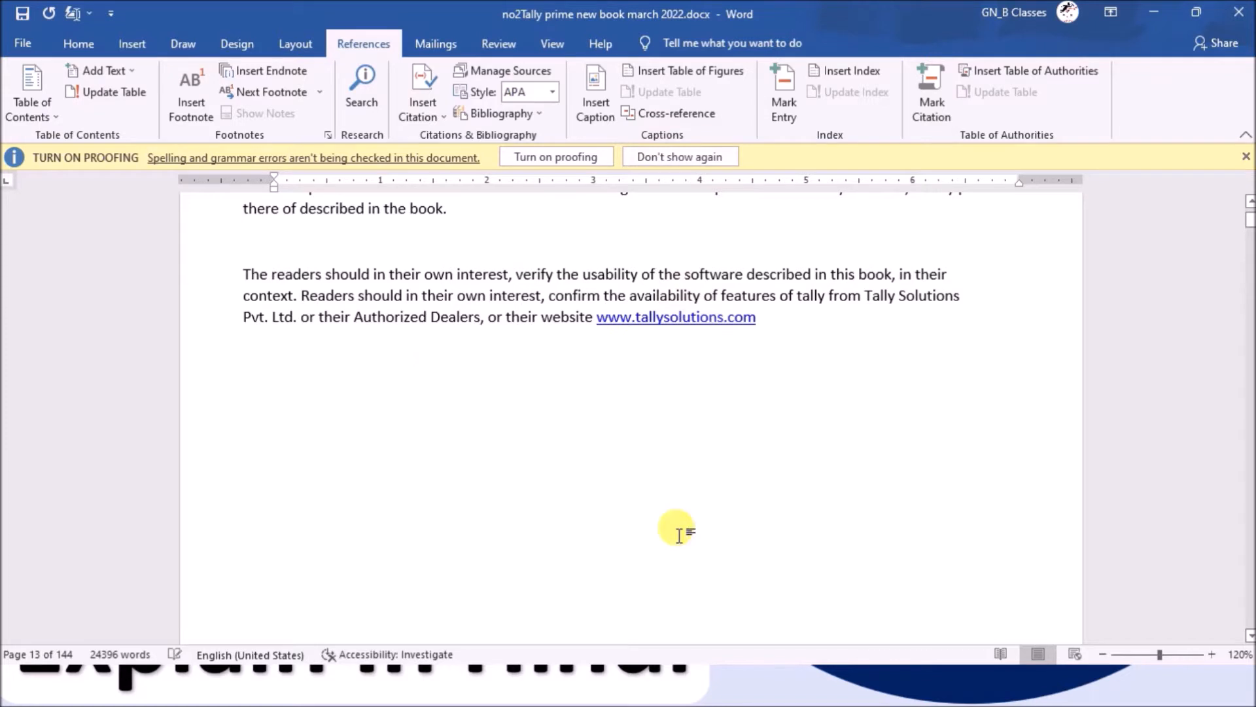
- Switch to Document3 and shorten the "Reading" heading in the body text to "Read"
key("alt+Tab")
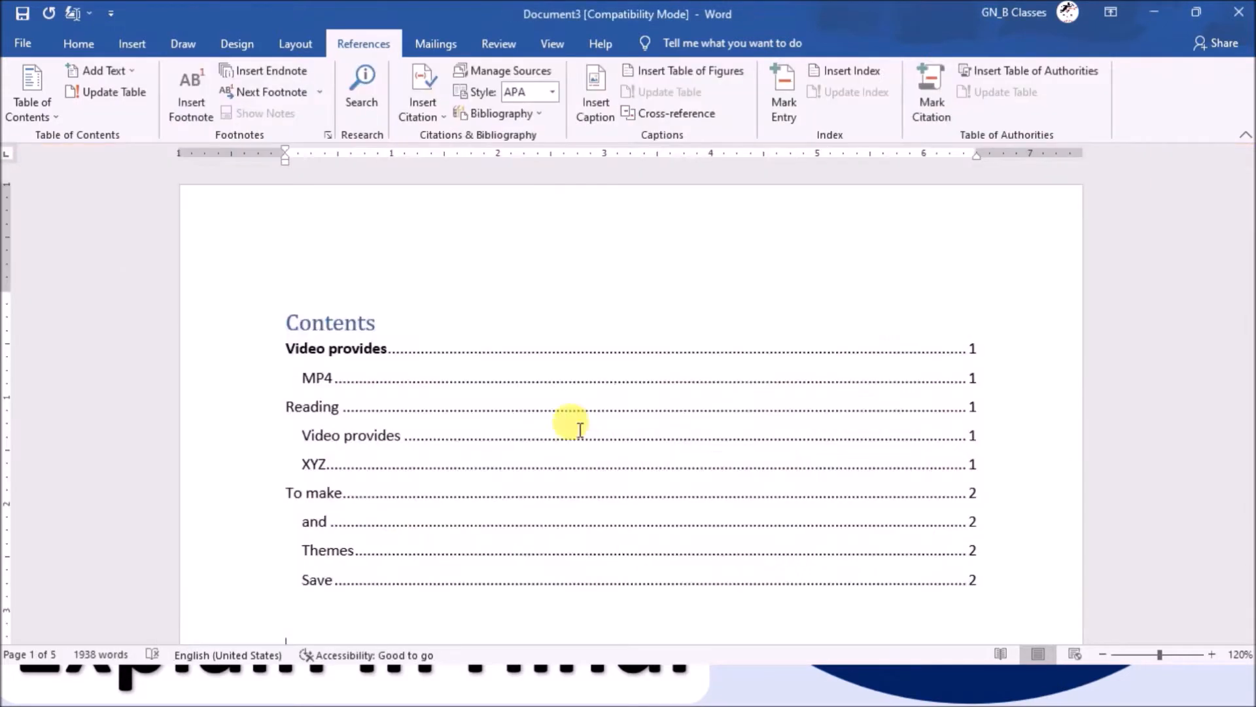
scroll(426, 437, "down", 1)
left_click(425, 438)
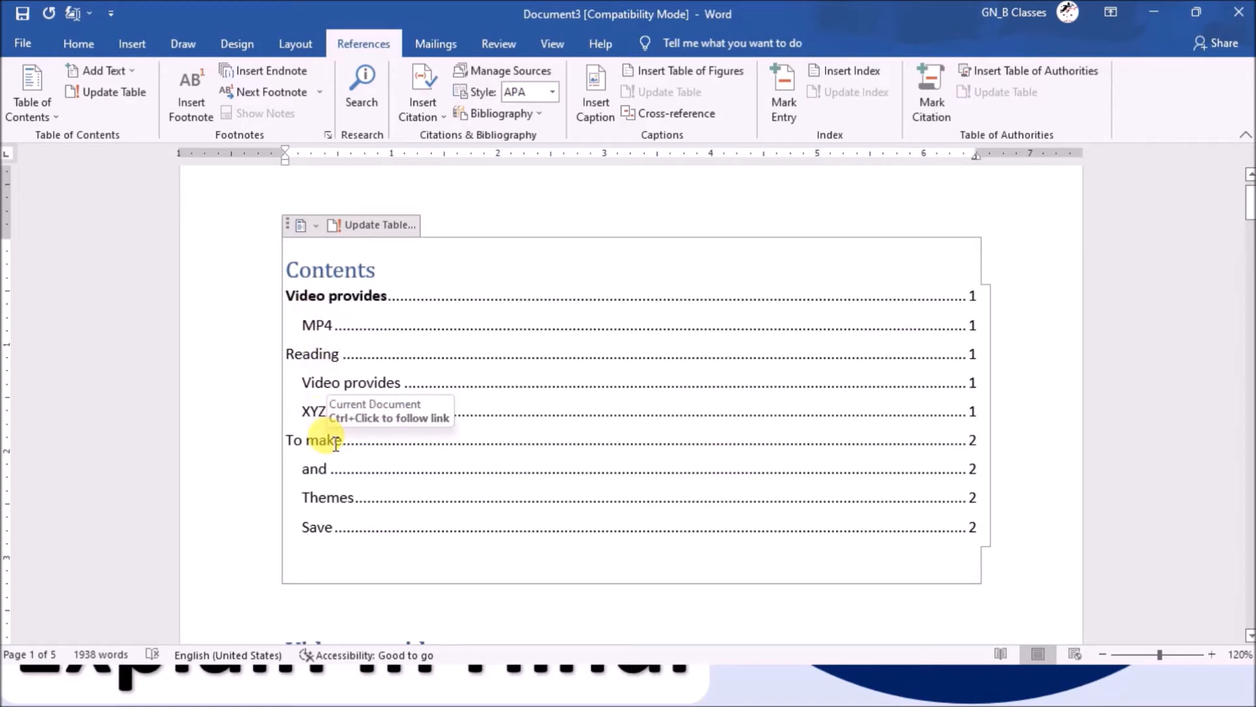
scroll(481, 332, "down", 3)
scroll(419, 320, "down", 4)
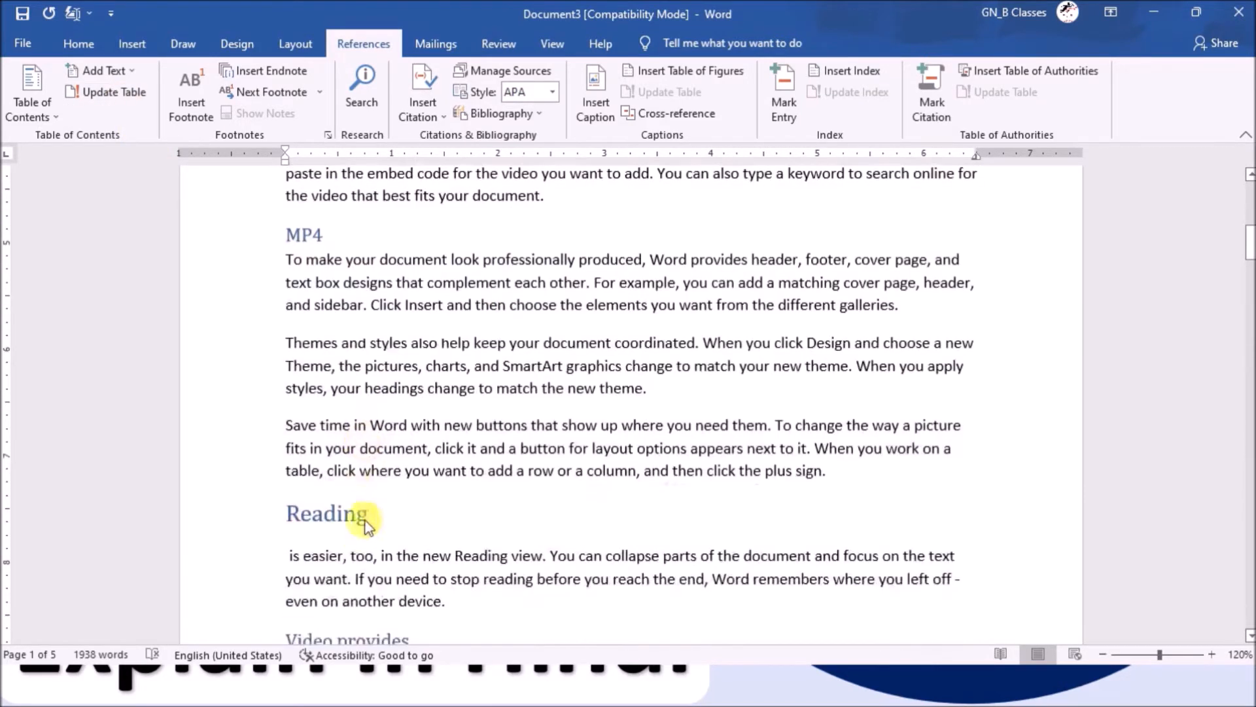
left_click(373, 520)
key("BackSpace")
key("BackSpace")
key("BackSpace")
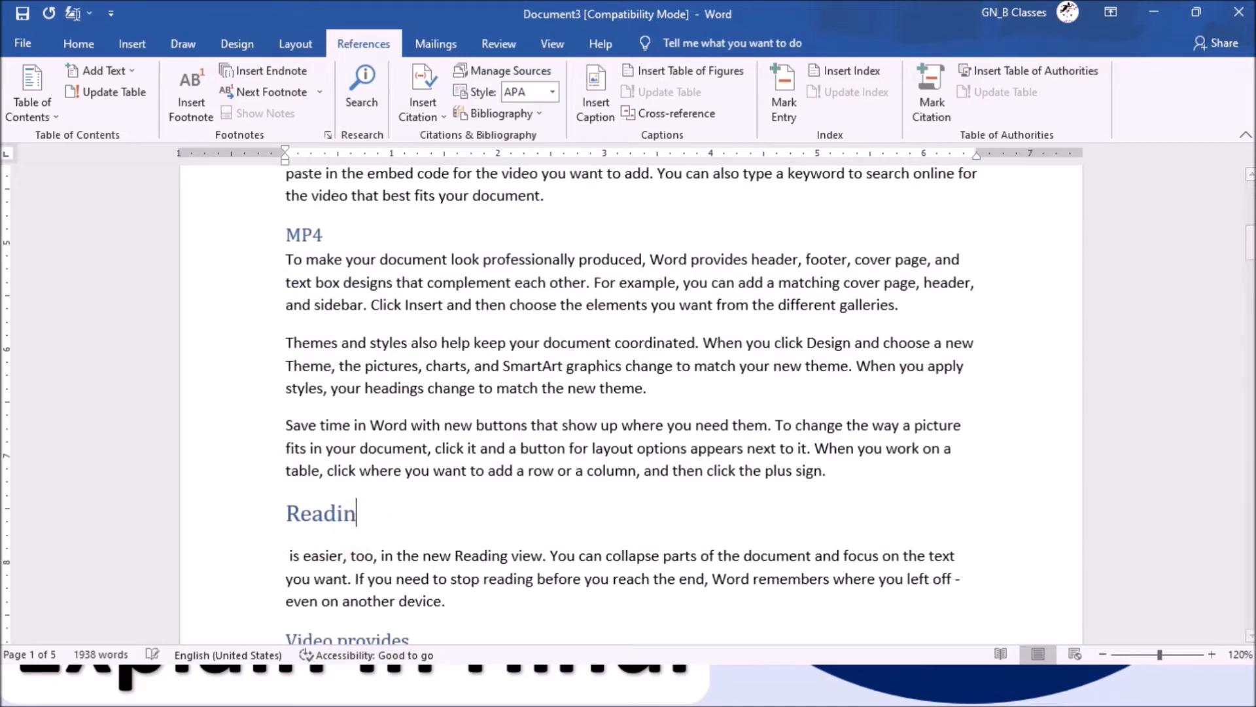
- Update the entire table of contents, including its entry text, and check it against the document's headings
scroll(366, 517, "up", 6)
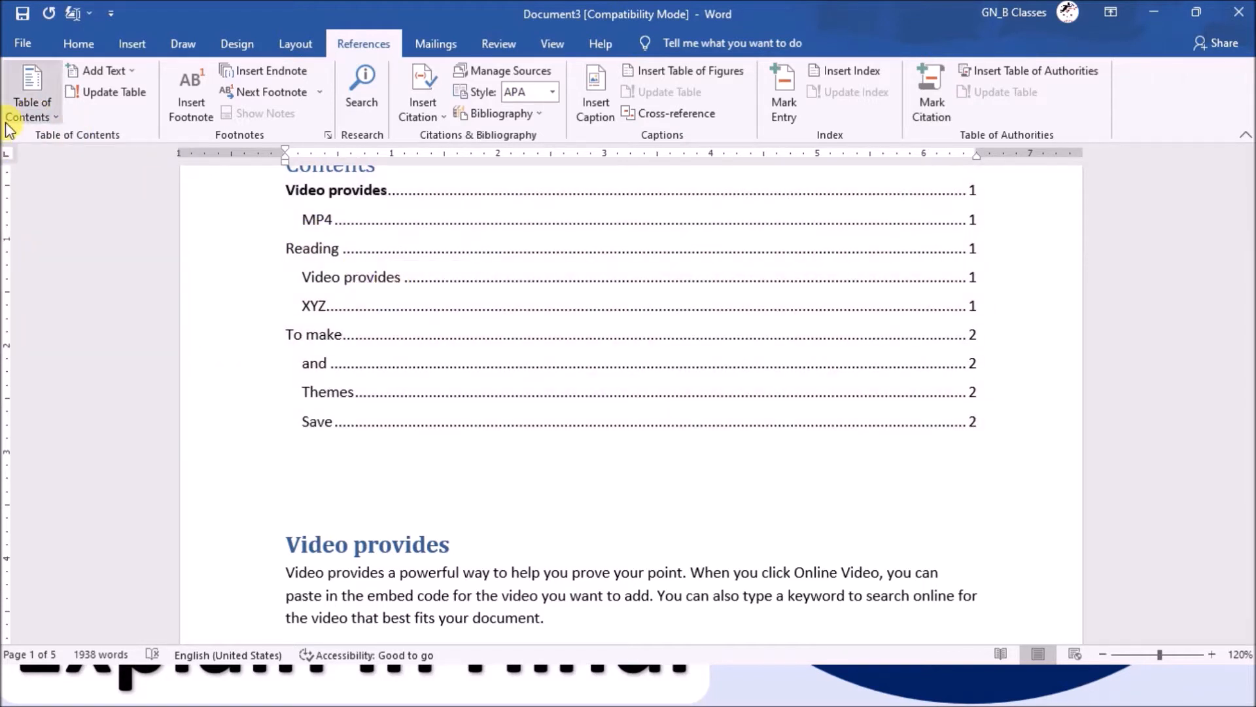
left_click(126, 97)
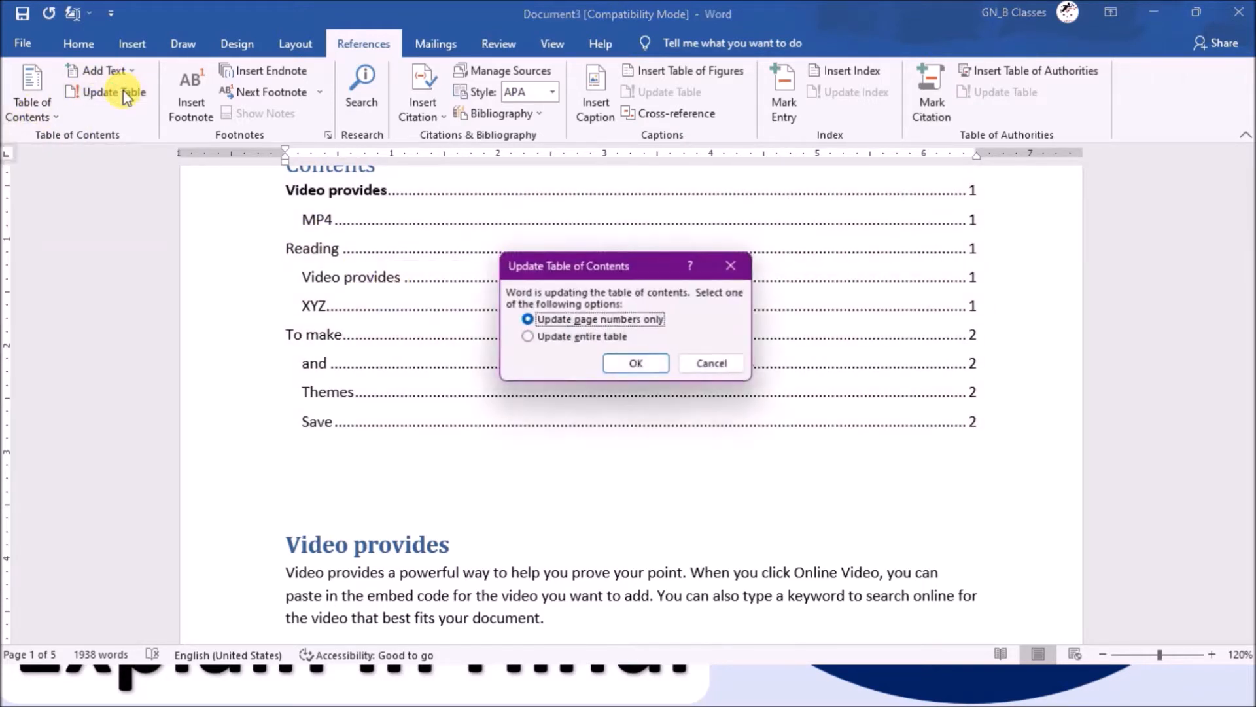
left_click(594, 345)
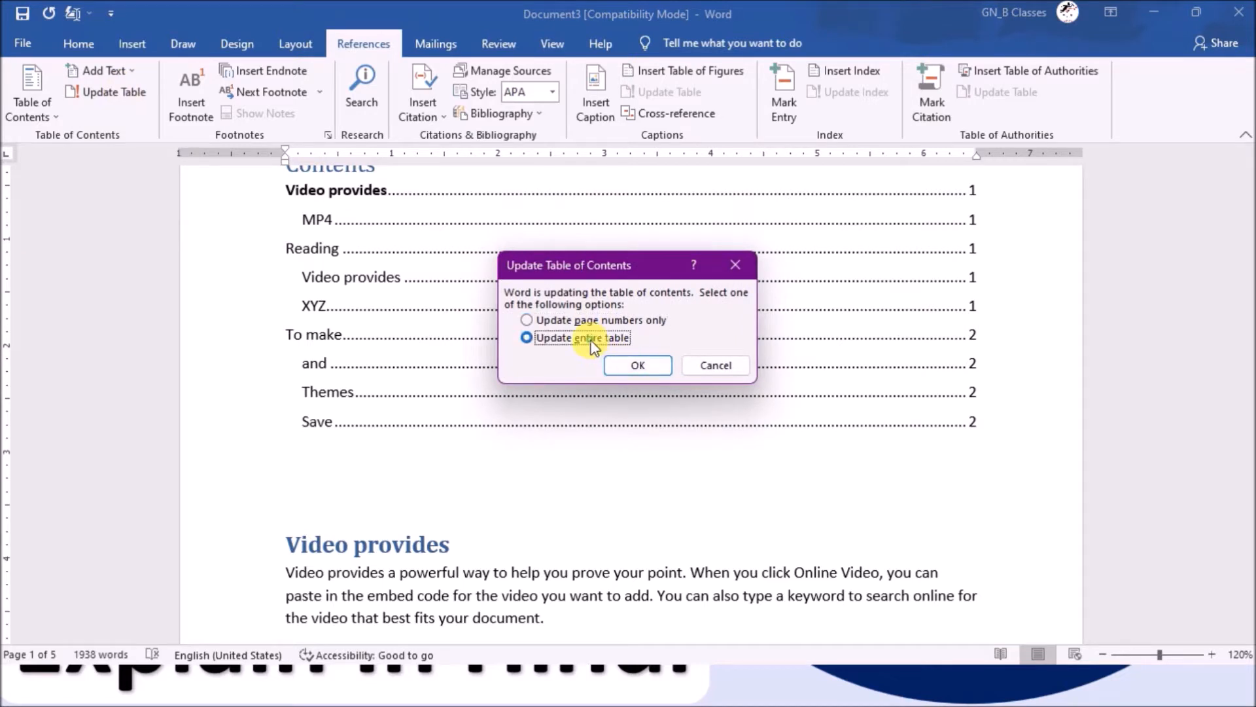
left_click(634, 367)
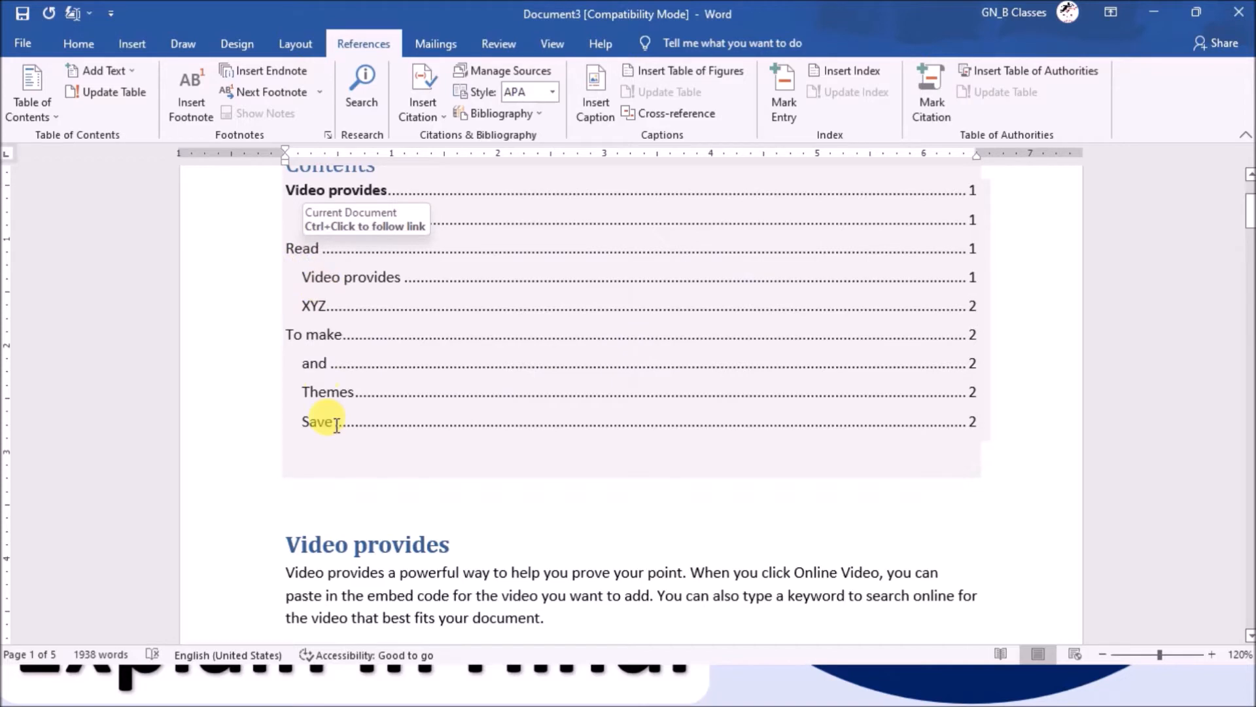
scroll(336, 425, "down", 4)
scroll(388, 488, "up", 5)
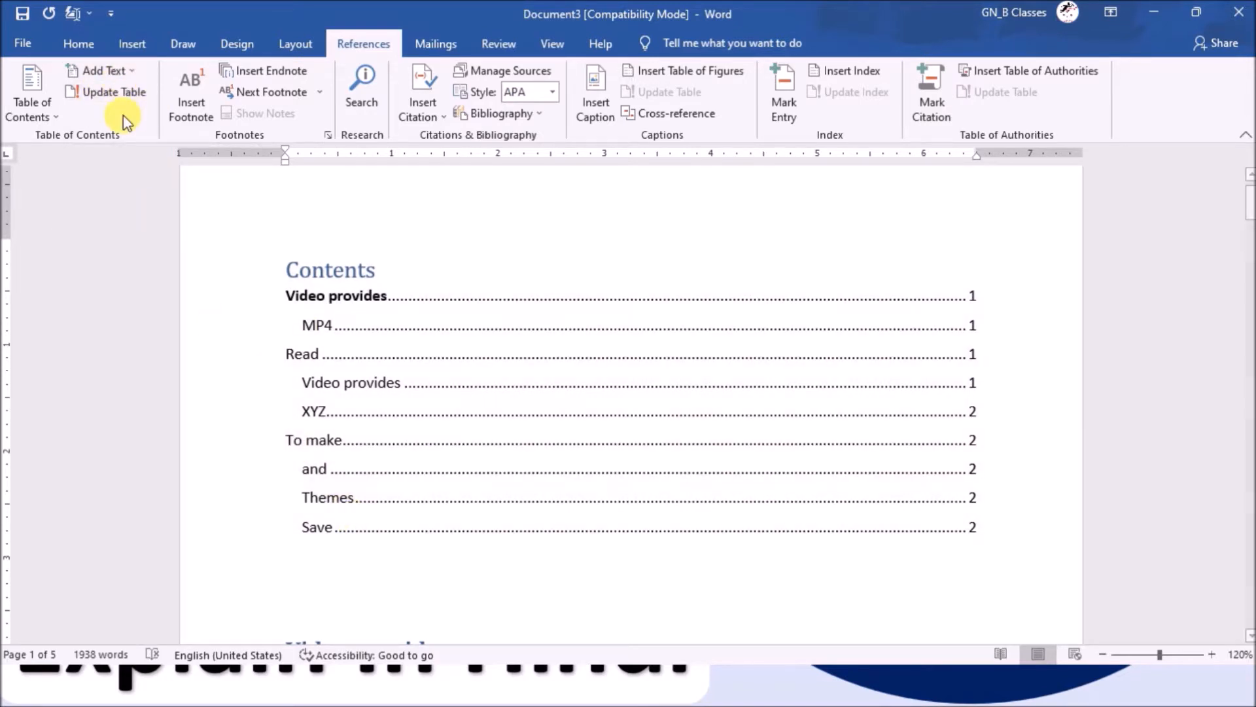
- Set the "MP4" heading in the body text to Level 3 with Add Text
left_click(114, 71)
left_click(137, 138)
scroll(317, 396, "down", 5)
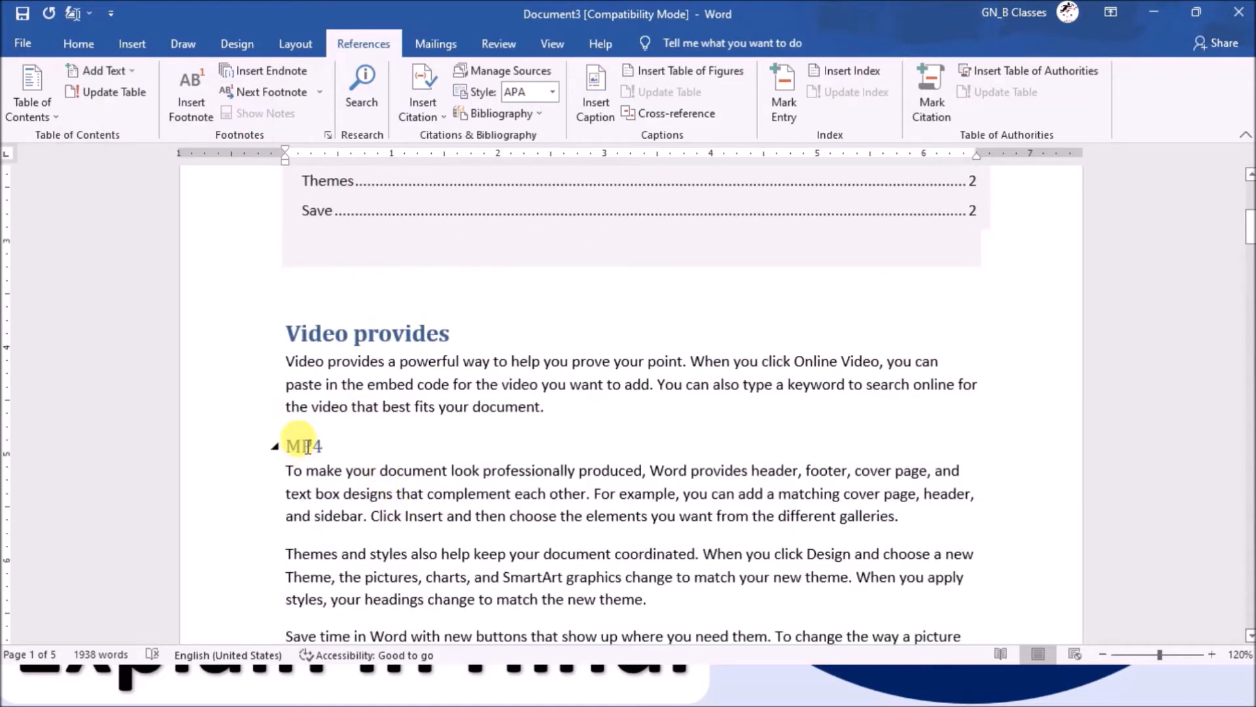
left_click(102, 71)
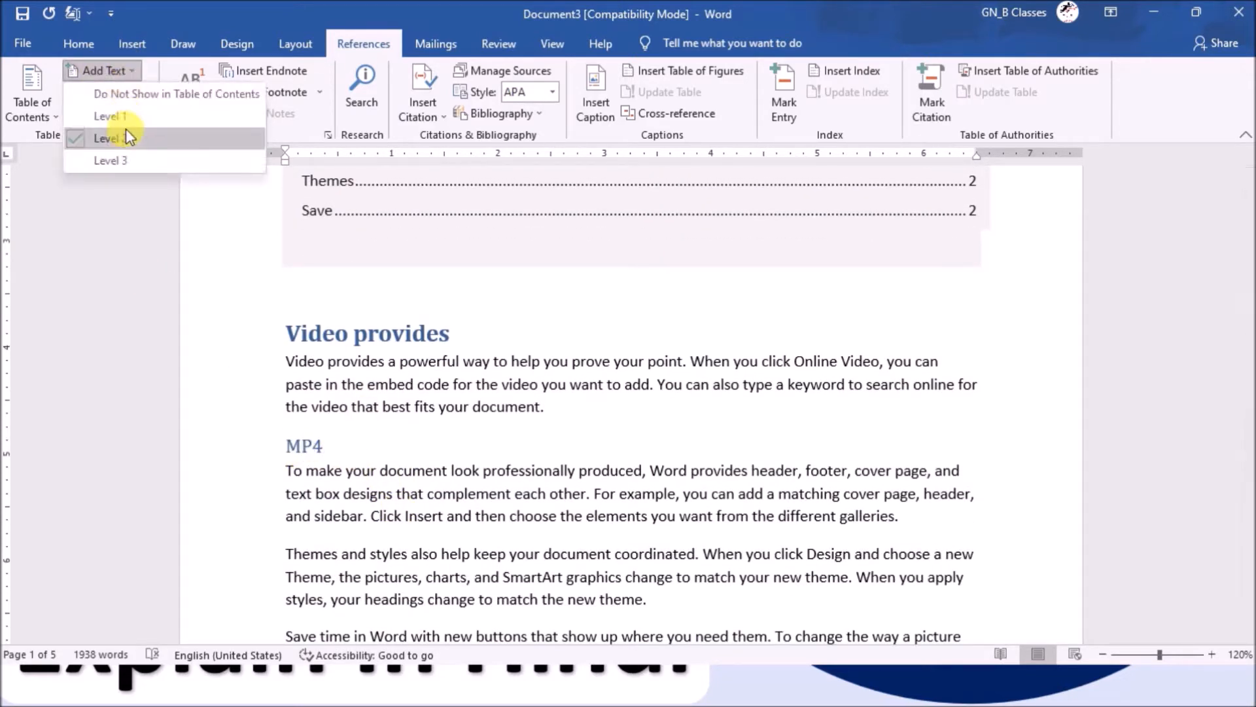
left_click(140, 157)
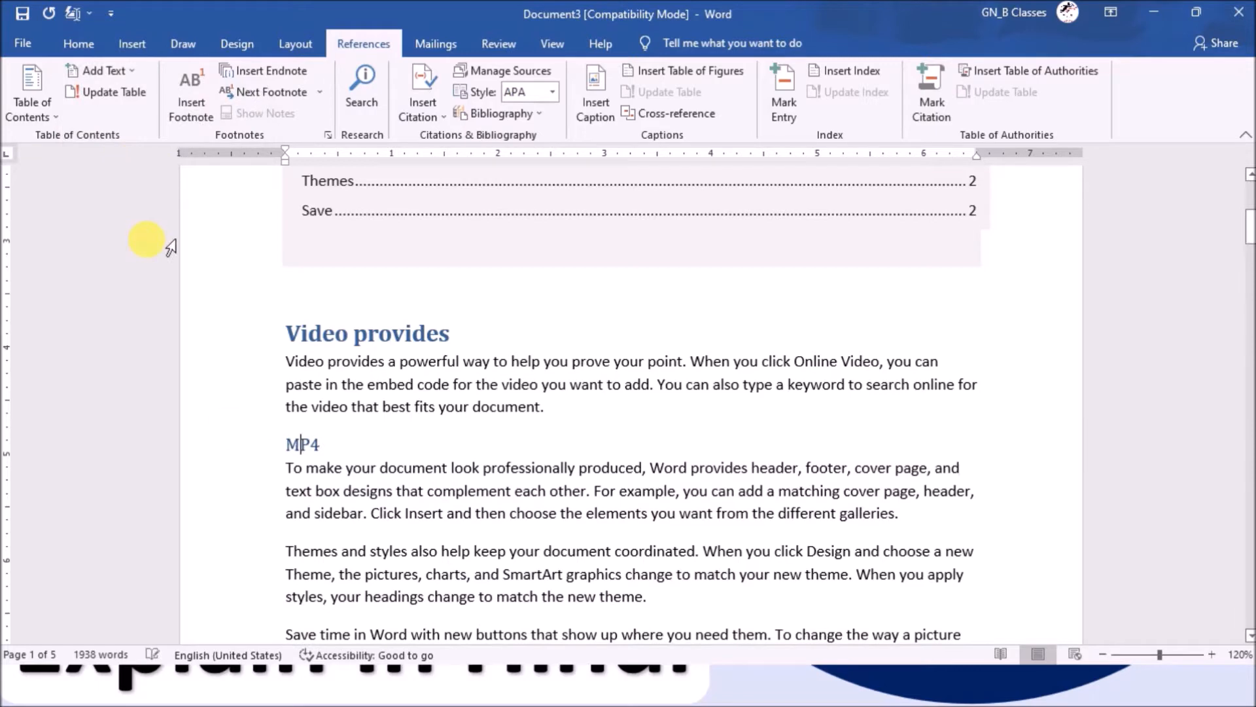
- Compare the Add Text levels and the heading styles with the entries in the table of contents
scroll(334, 447, "up", 5)
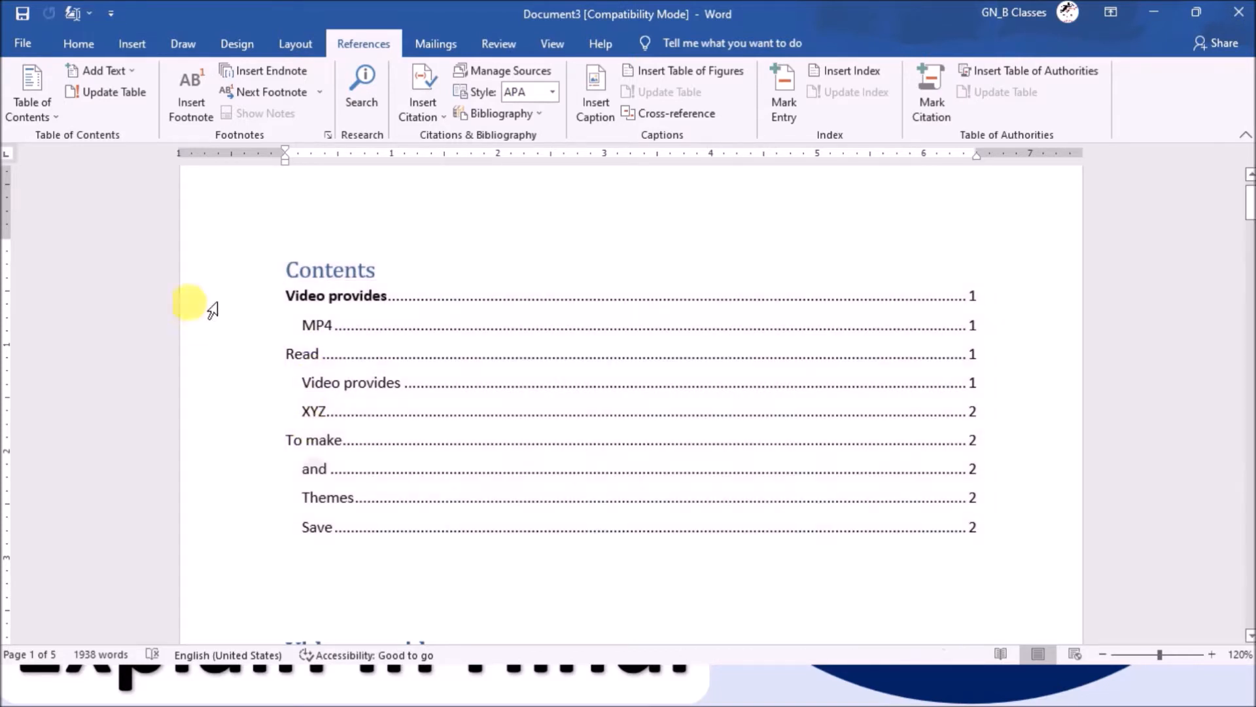
left_click(119, 74)
left_click(119, 75)
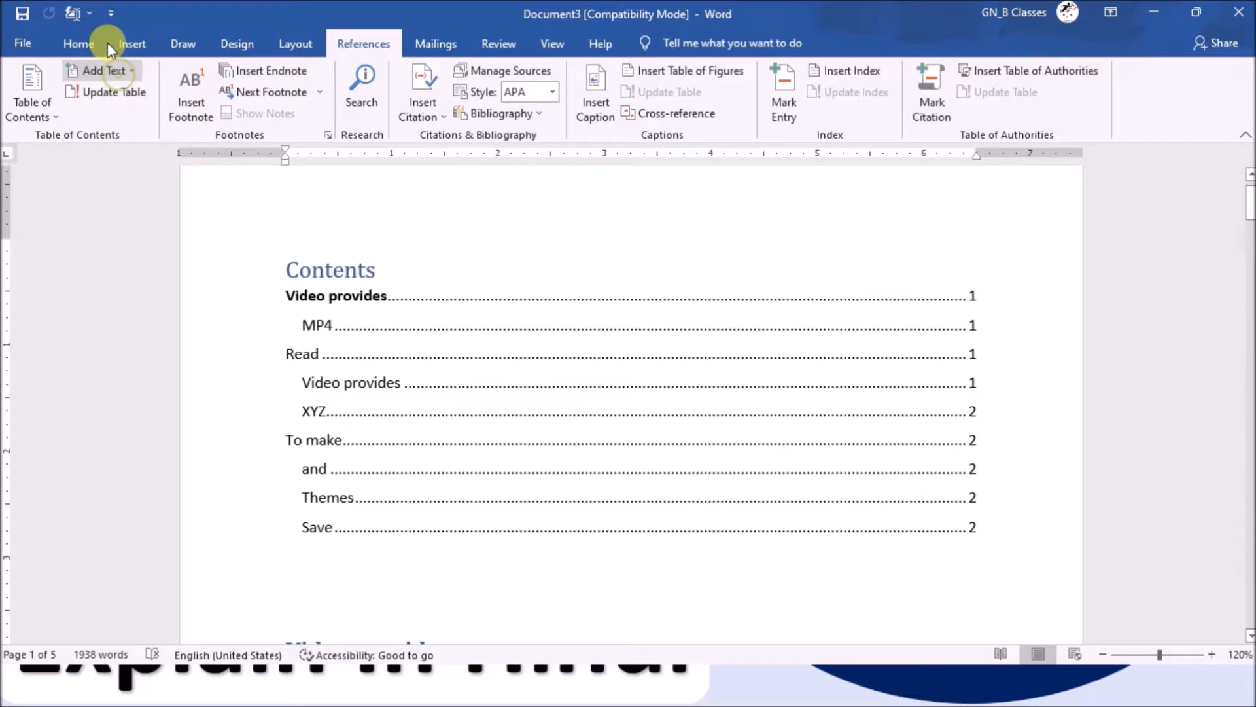
left_click(78, 43)
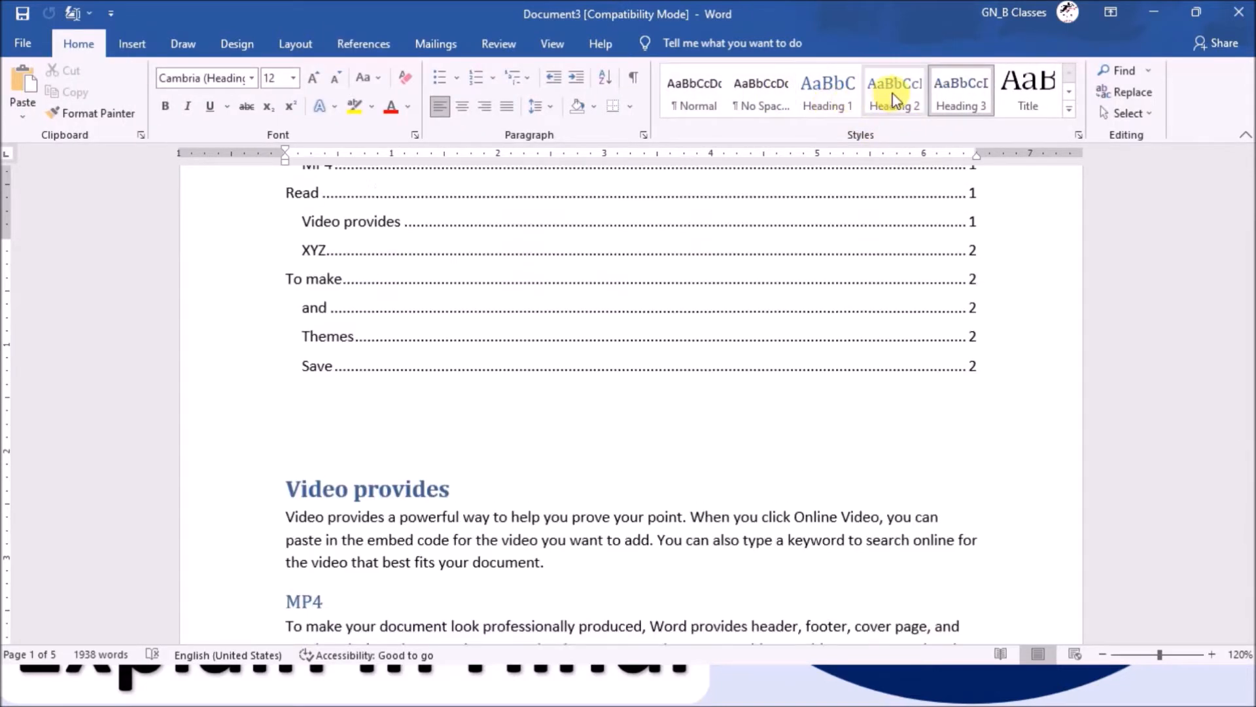
left_click(327, 411)
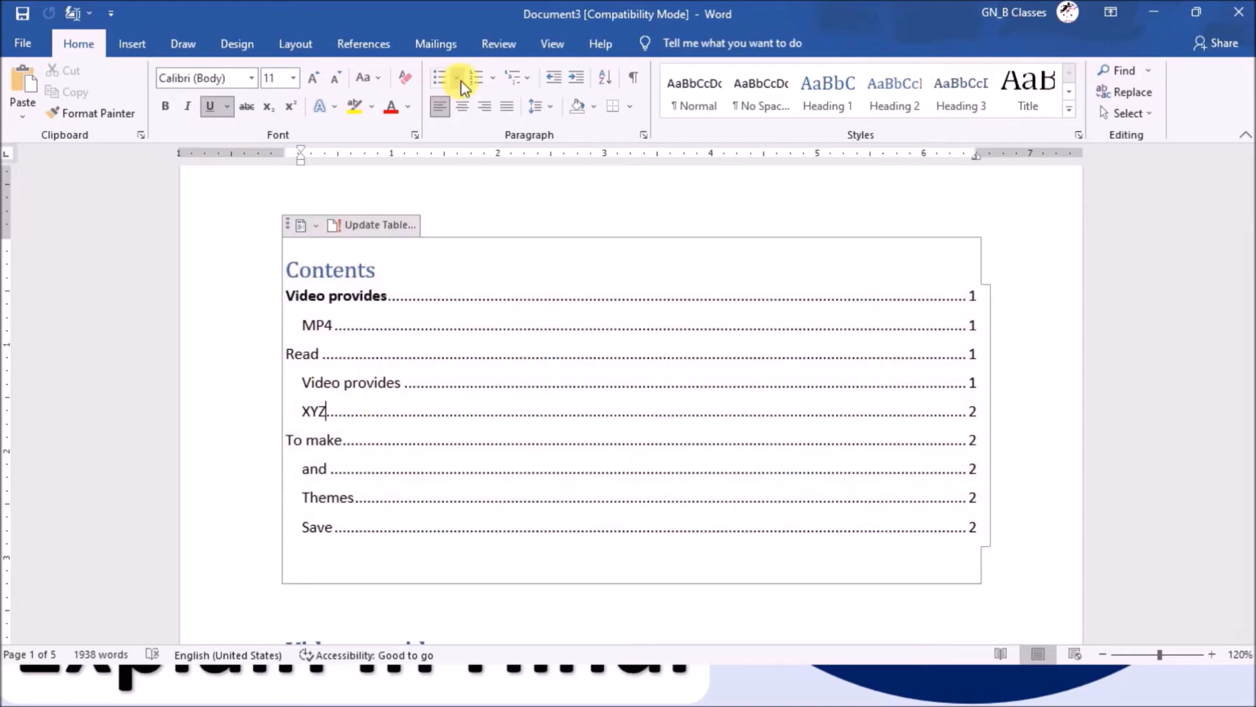
left_click(363, 44)
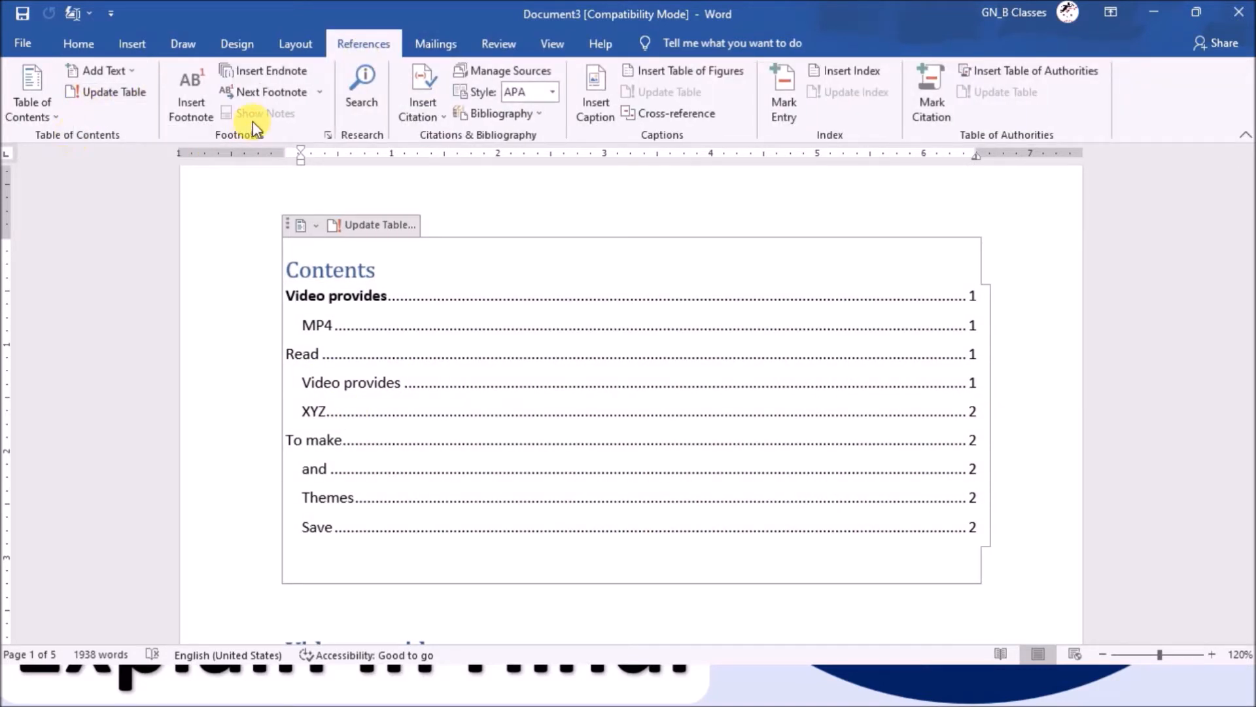
left_click(395, 434)
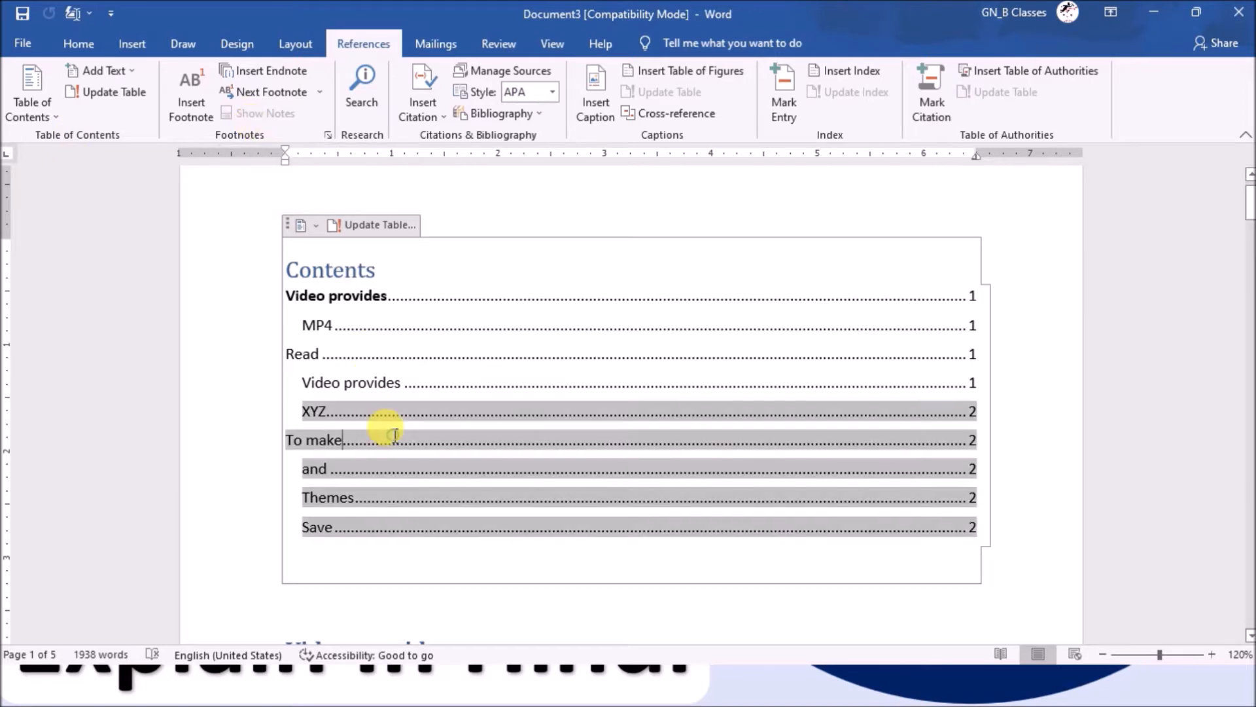
- Insert a footnote for the word "help" in the paragraph under the first "Video provides" heading
scroll(395, 434, "down", 3)
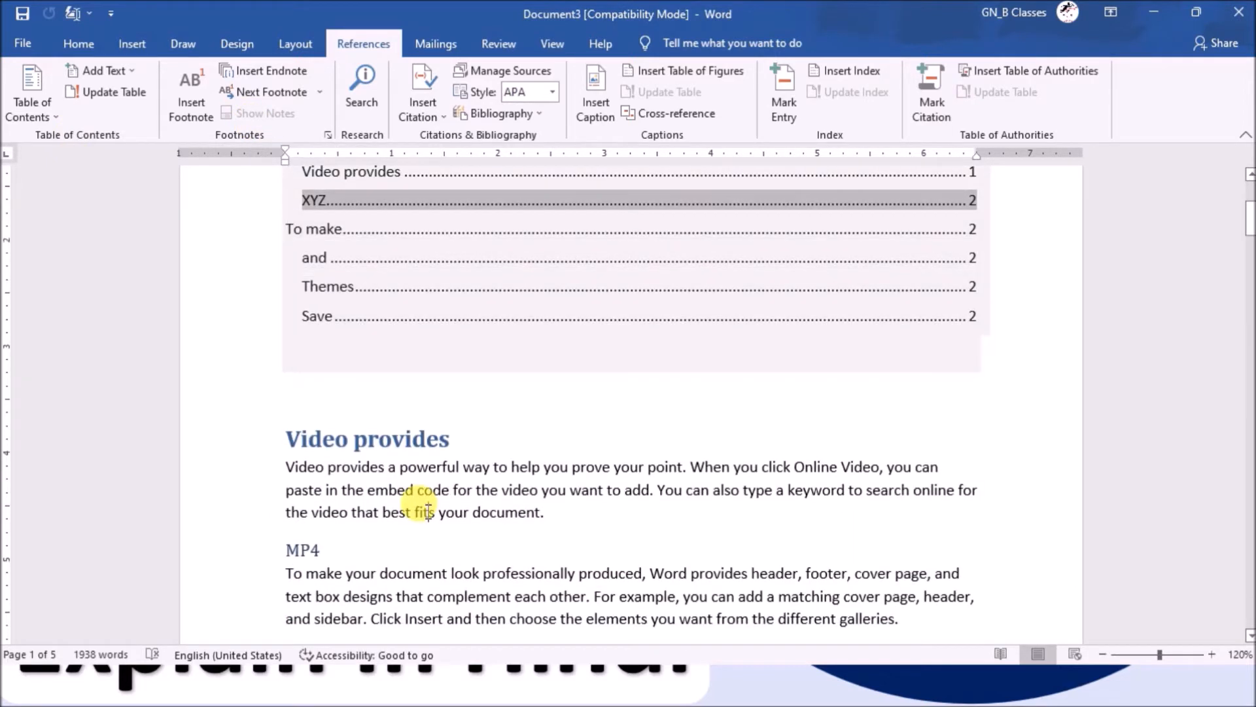
scroll(428, 512, "down", 1)
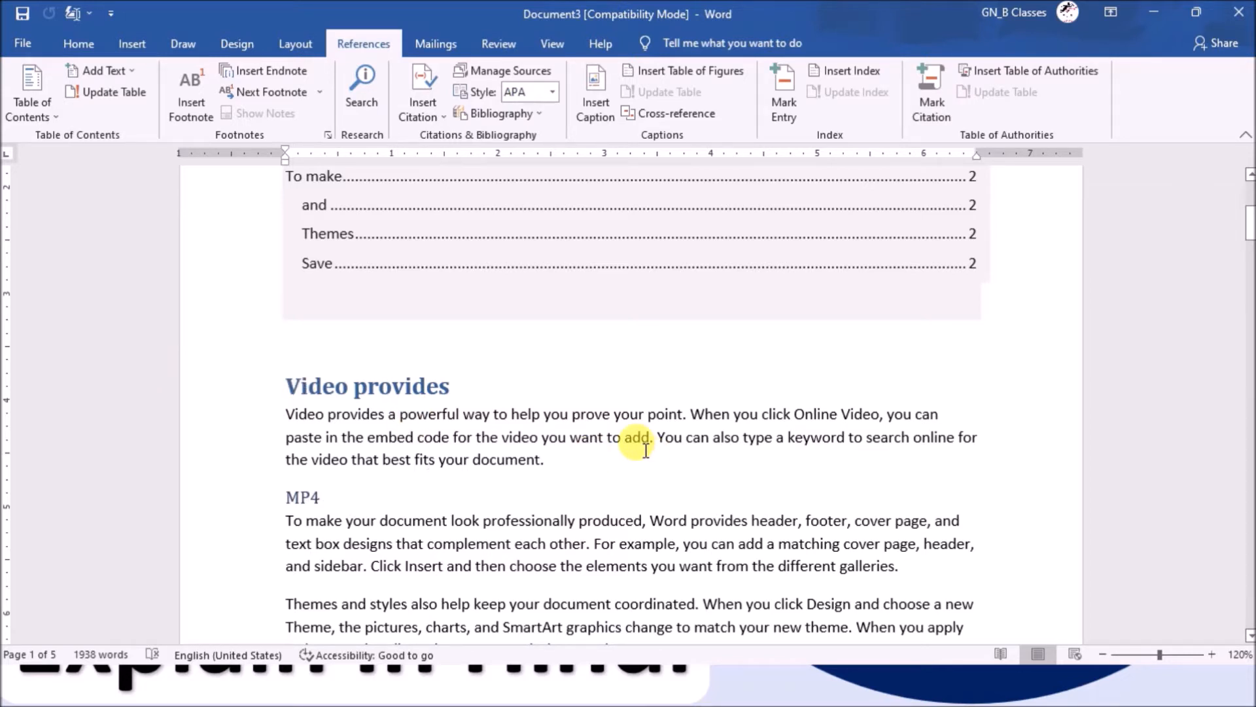
double_click(527, 414)
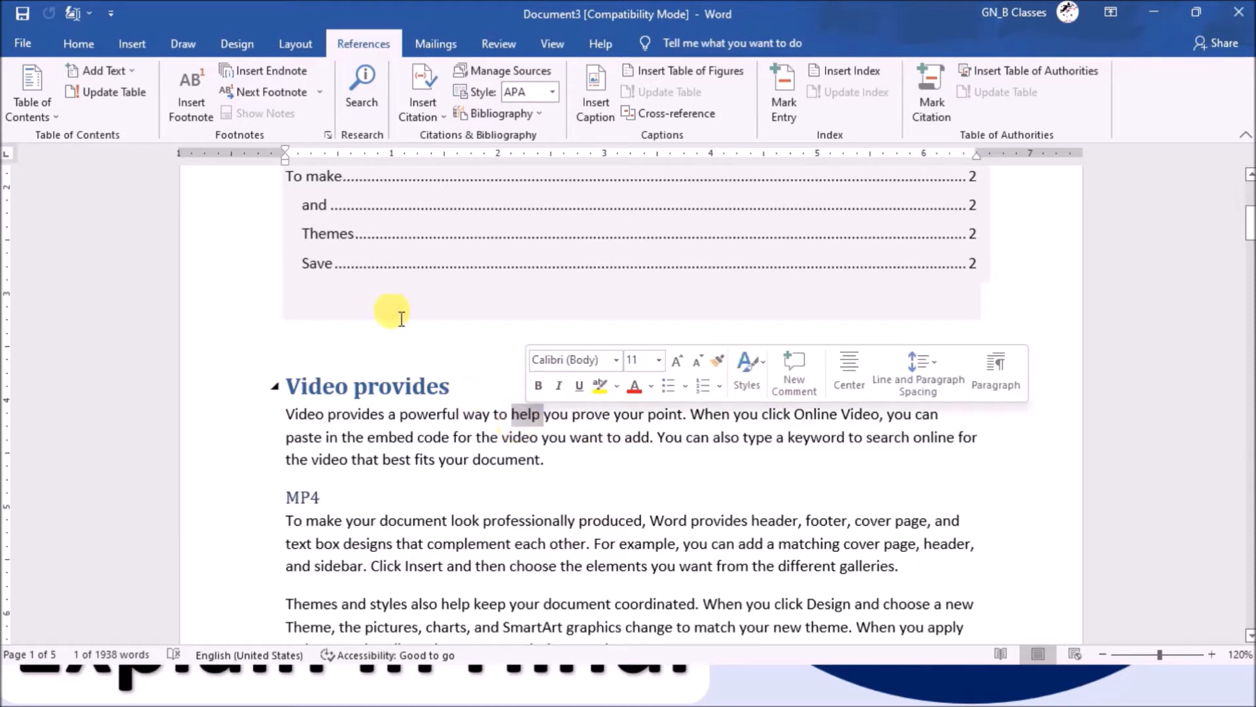
left_click(186, 118)
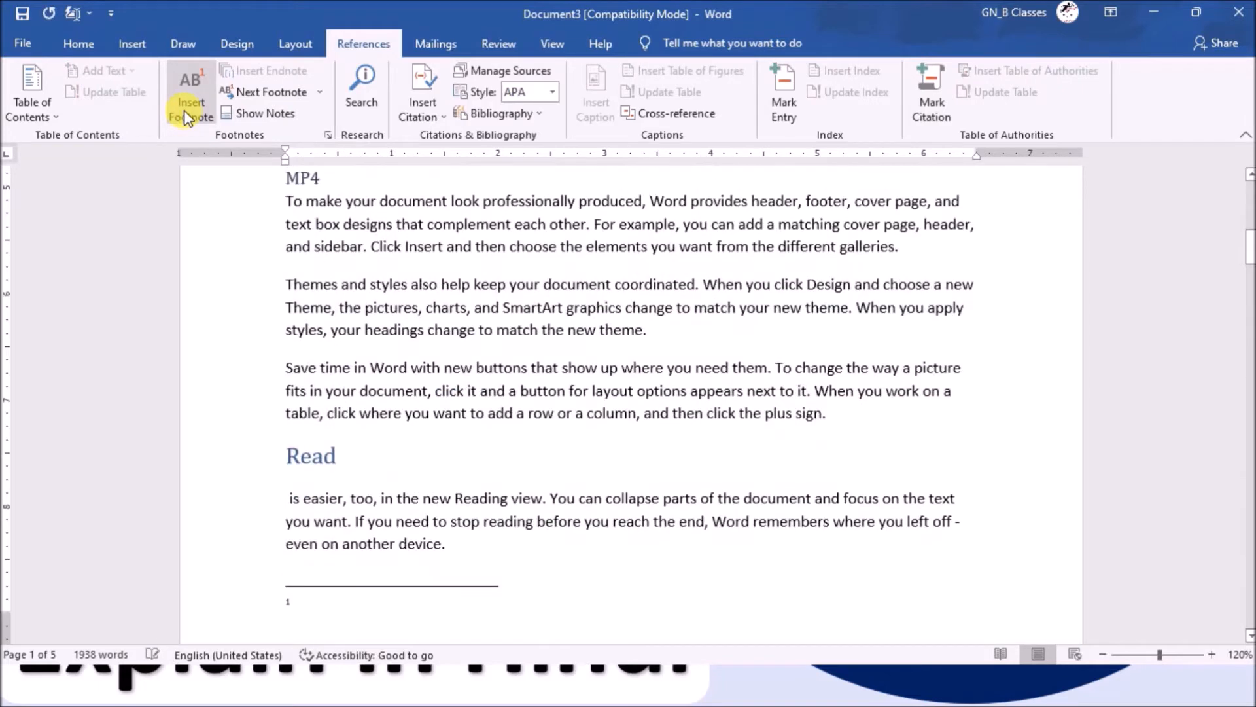
- Check the footnote's reference mark in the paragraph and enter "Help = ldjfkjfkldjflkdjflkjfklj" as the footnote text
scroll(575, 398, "up", 3)
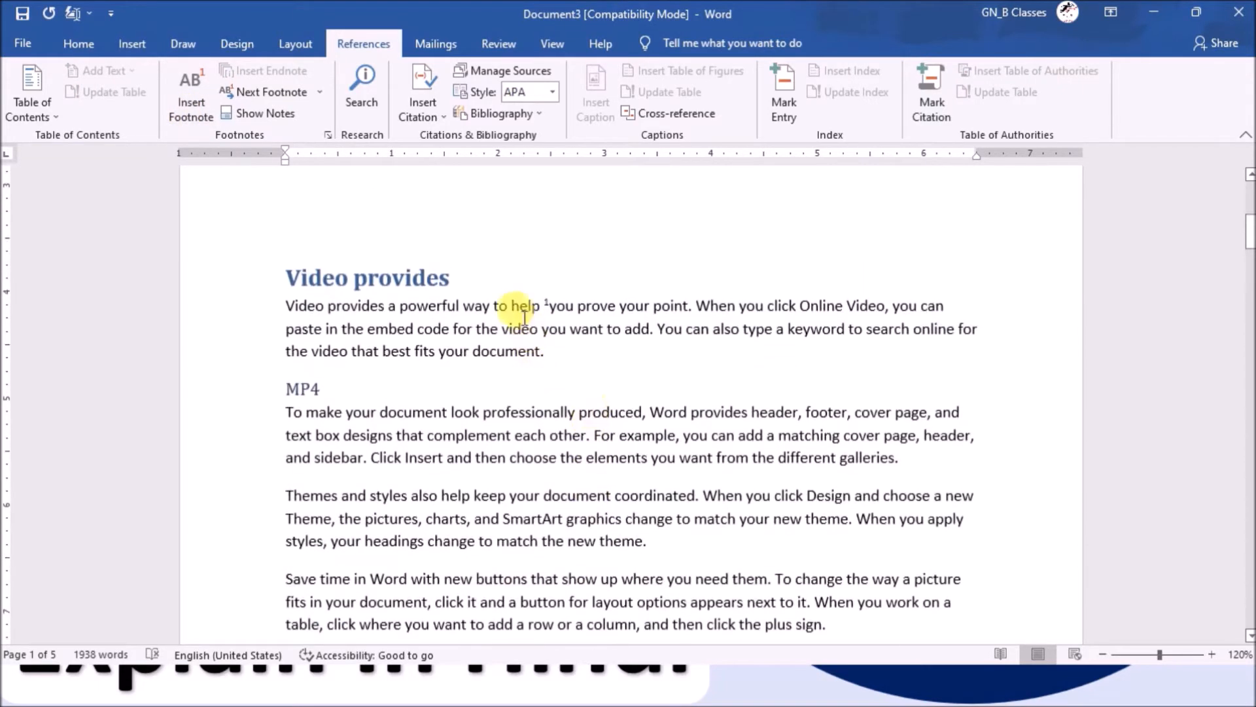
scroll(541, 367, "down", 5)
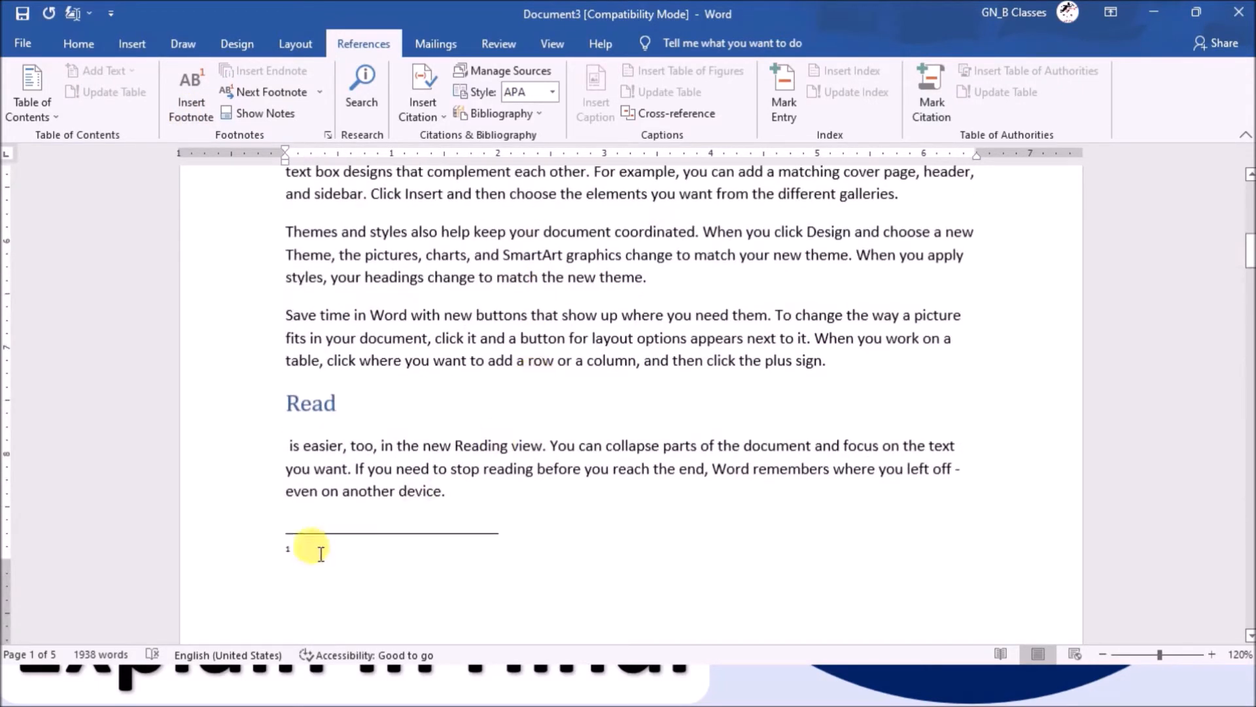
scroll(300, 556, "down", 1)
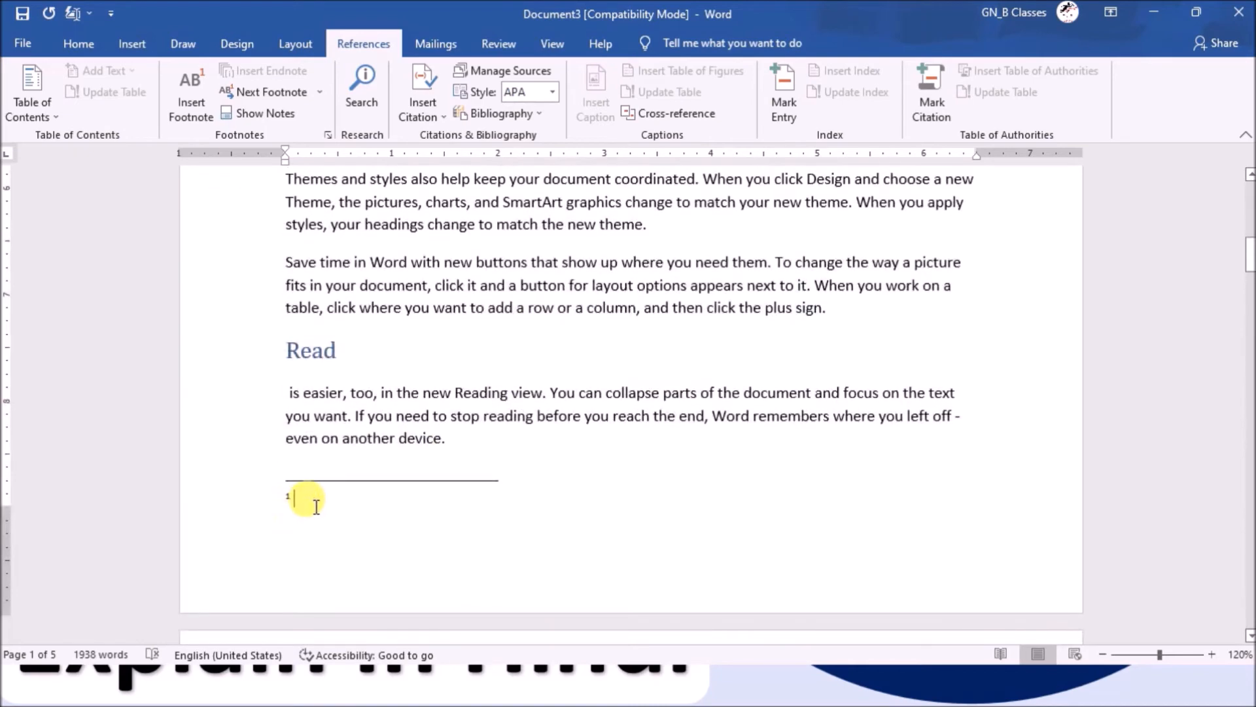
scroll(356, 519, "up", 3)
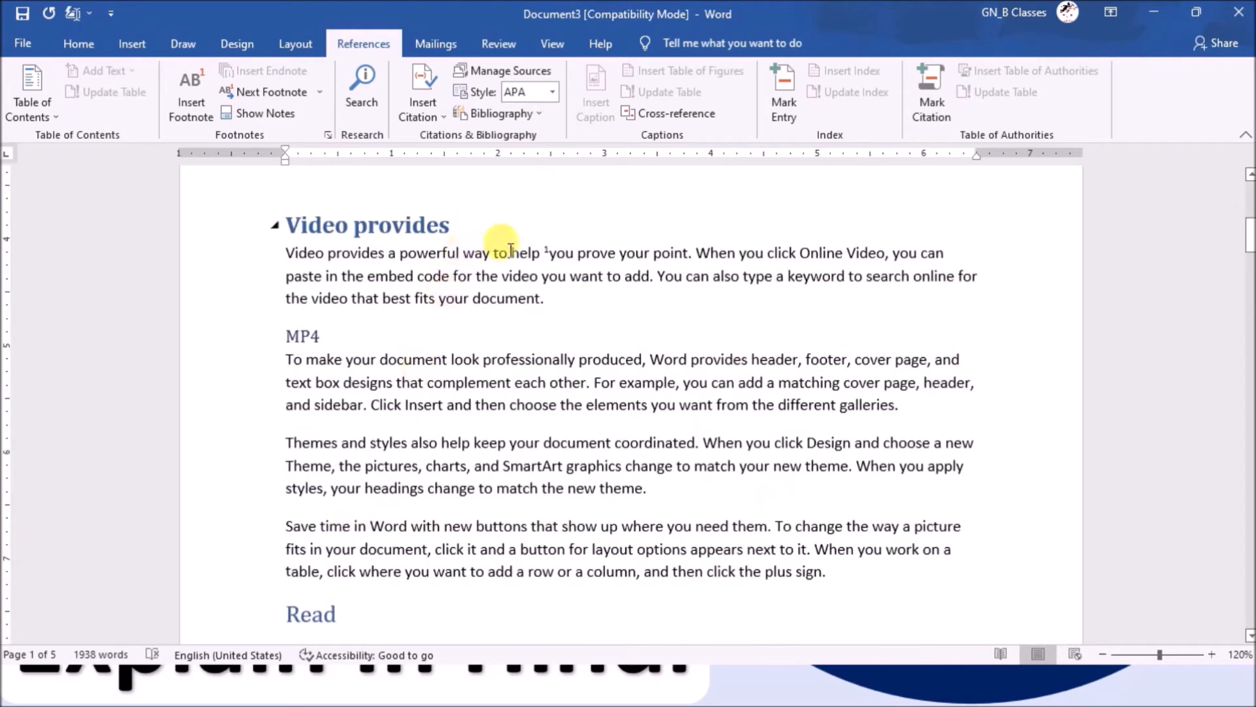
scroll(387, 574, "down", 3)
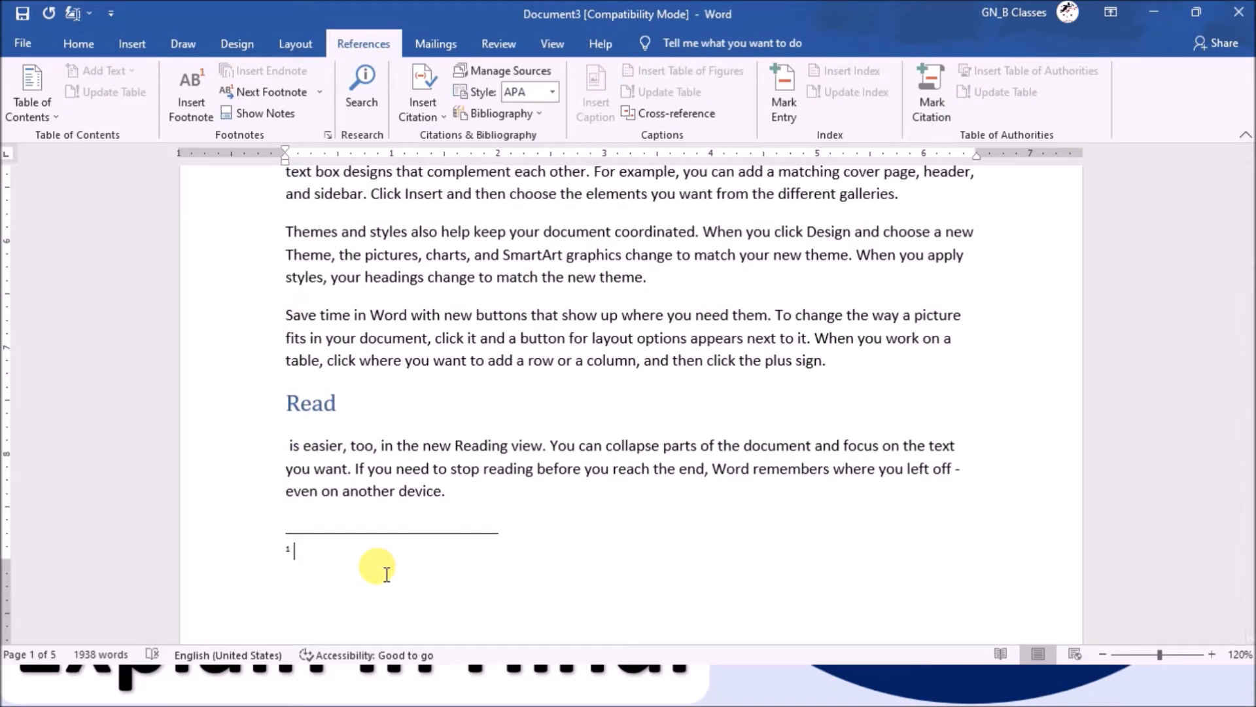
type("he")
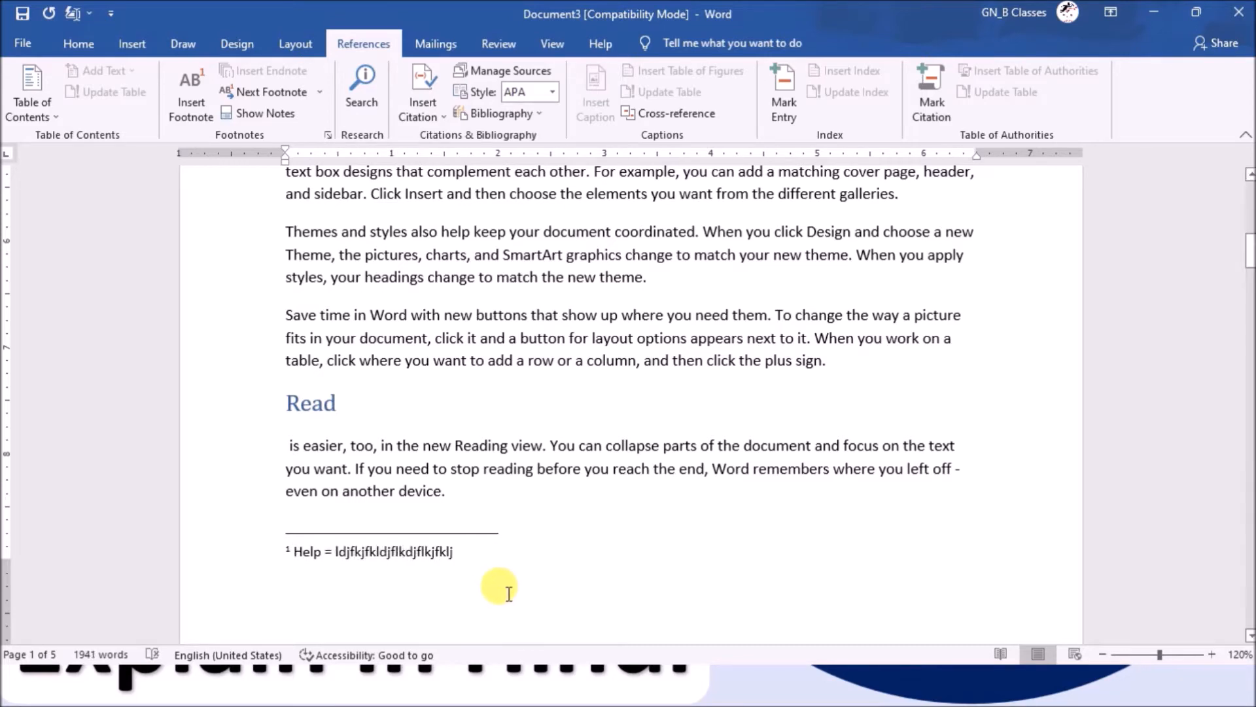
- Insert a footnote for "Themes" in the second paragraph under "MP4" with the text "Jlkdsjflksjflksjfsk lfjsdlkf jsdlkjflskdjflksd"
scroll(505, 589, "up", 2)
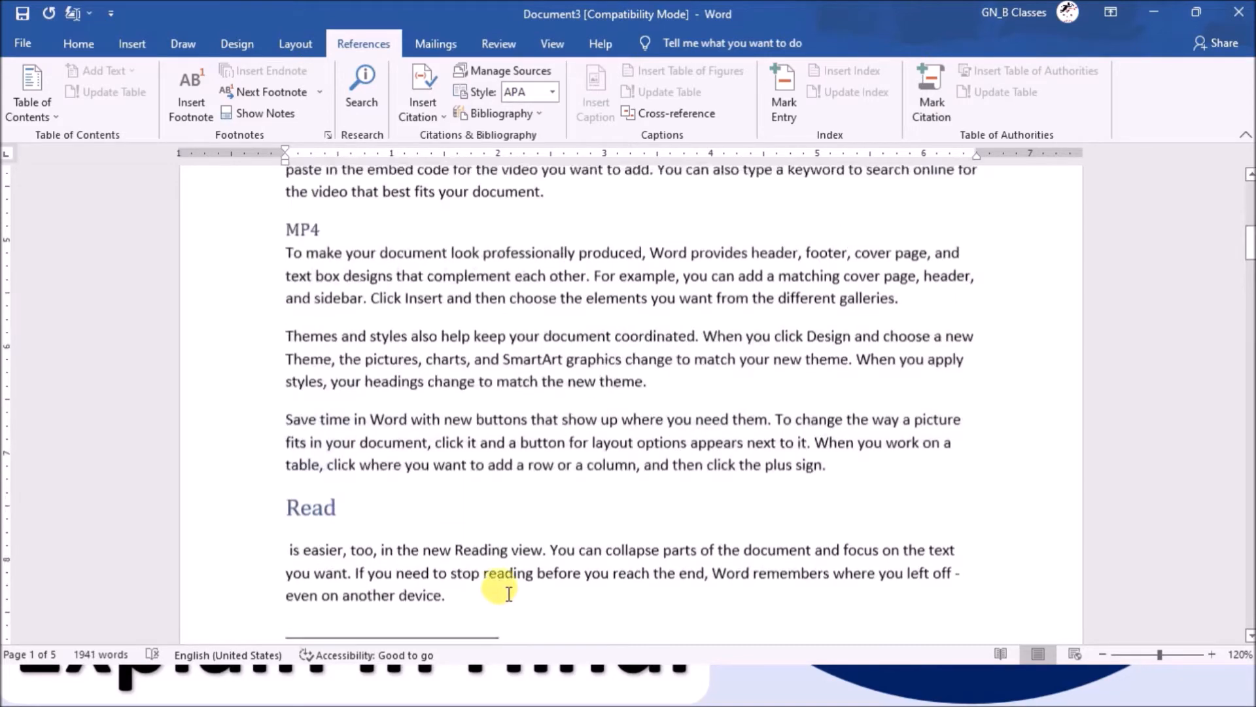
left_click(315, 338)
triple_click(310, 336)
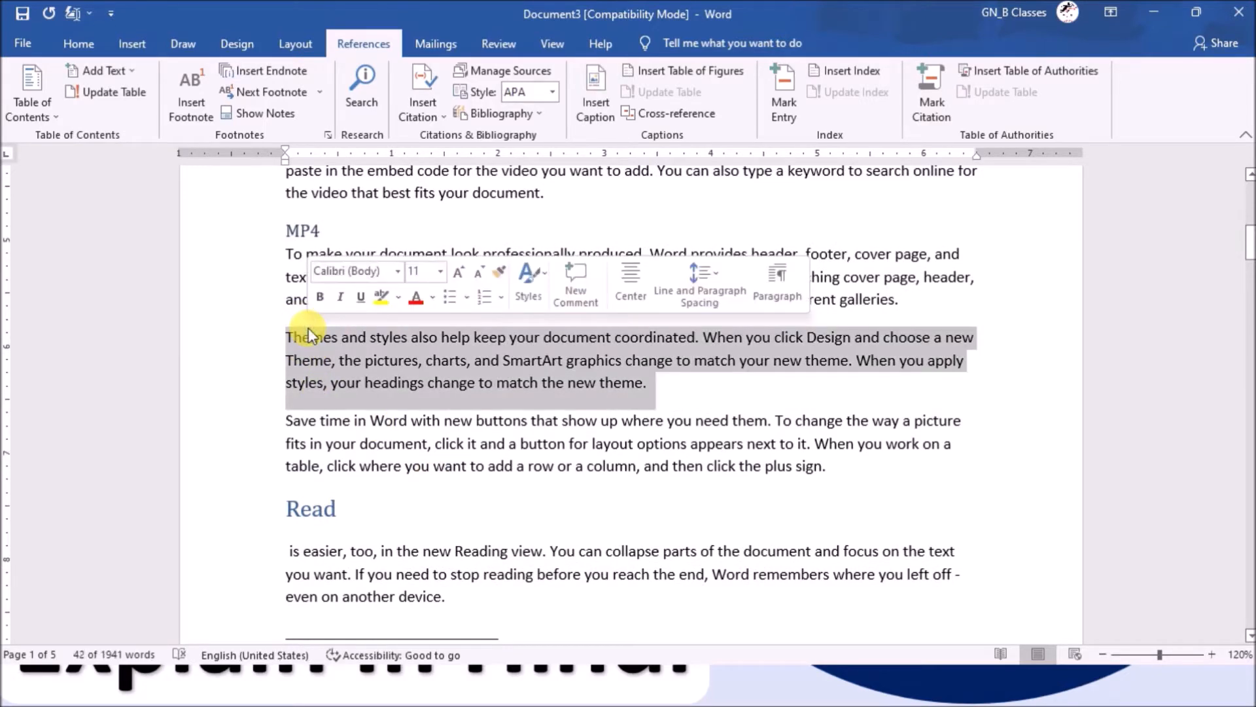
left_click(313, 340)
double_click(313, 340)
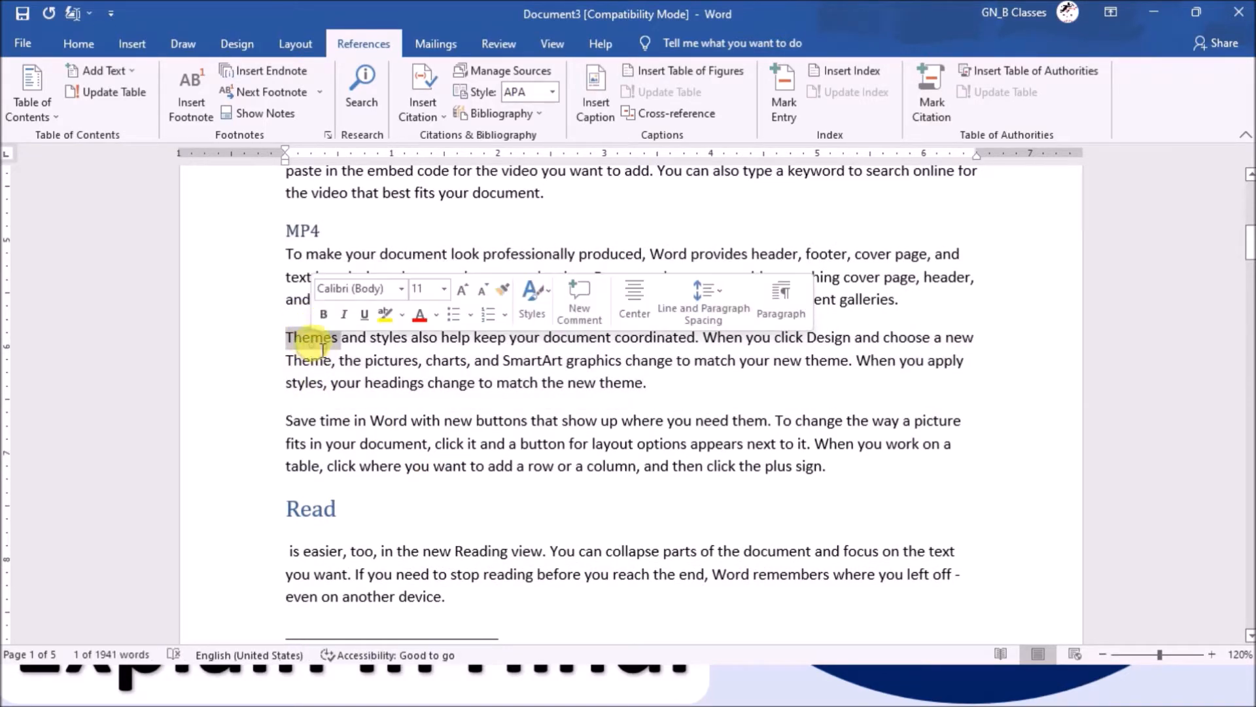
left_click(205, 118)
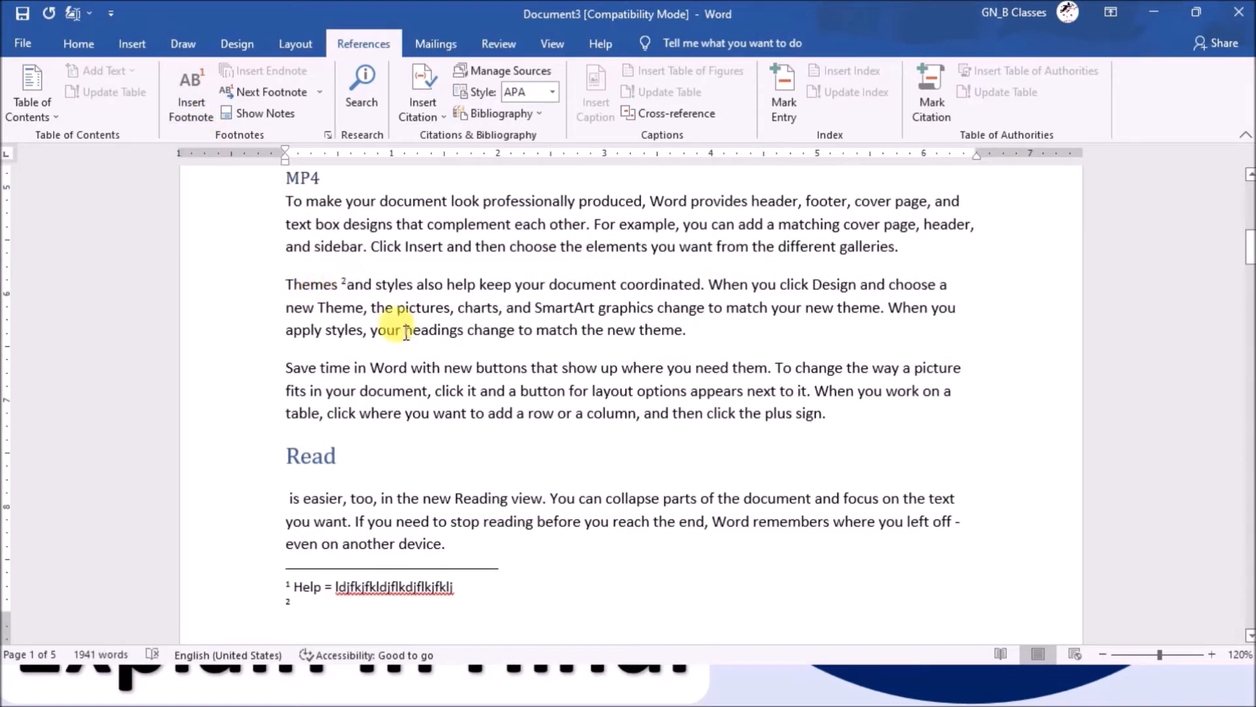
type("jlkdsjflksjf")
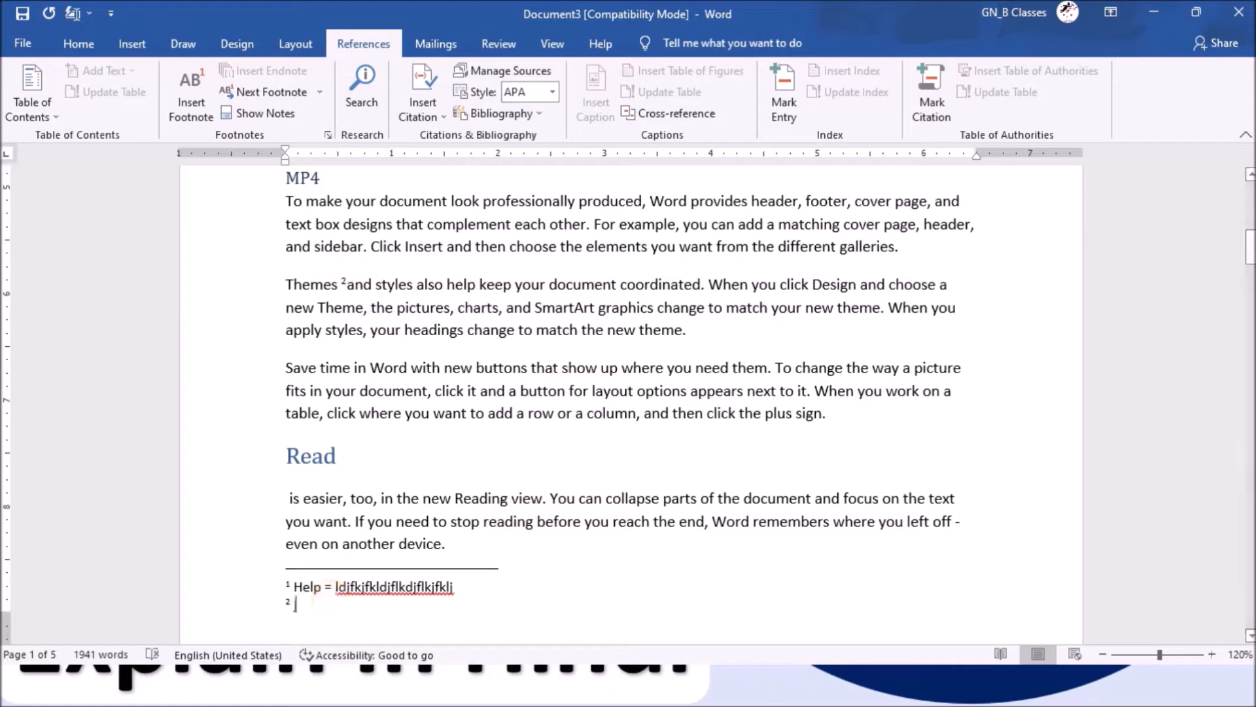
type("lksjfsk lfjsdlkf jsdlkjflskdjflksd")
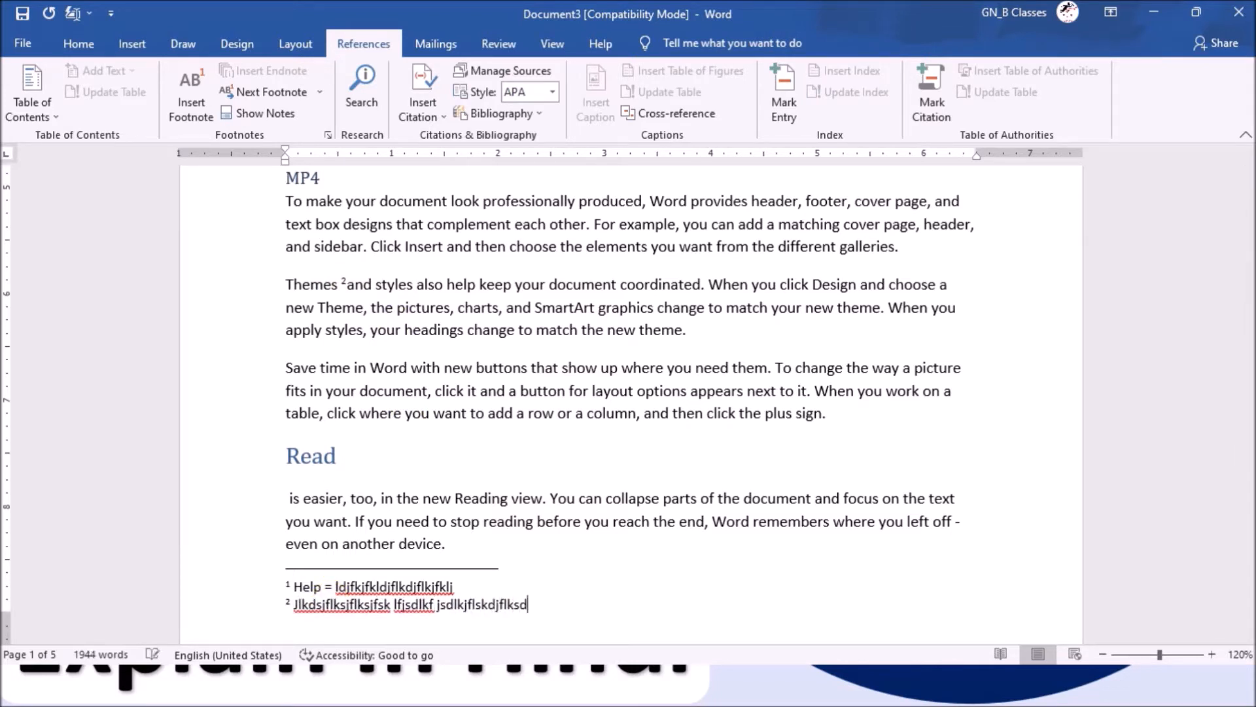
left_click(465, 369)
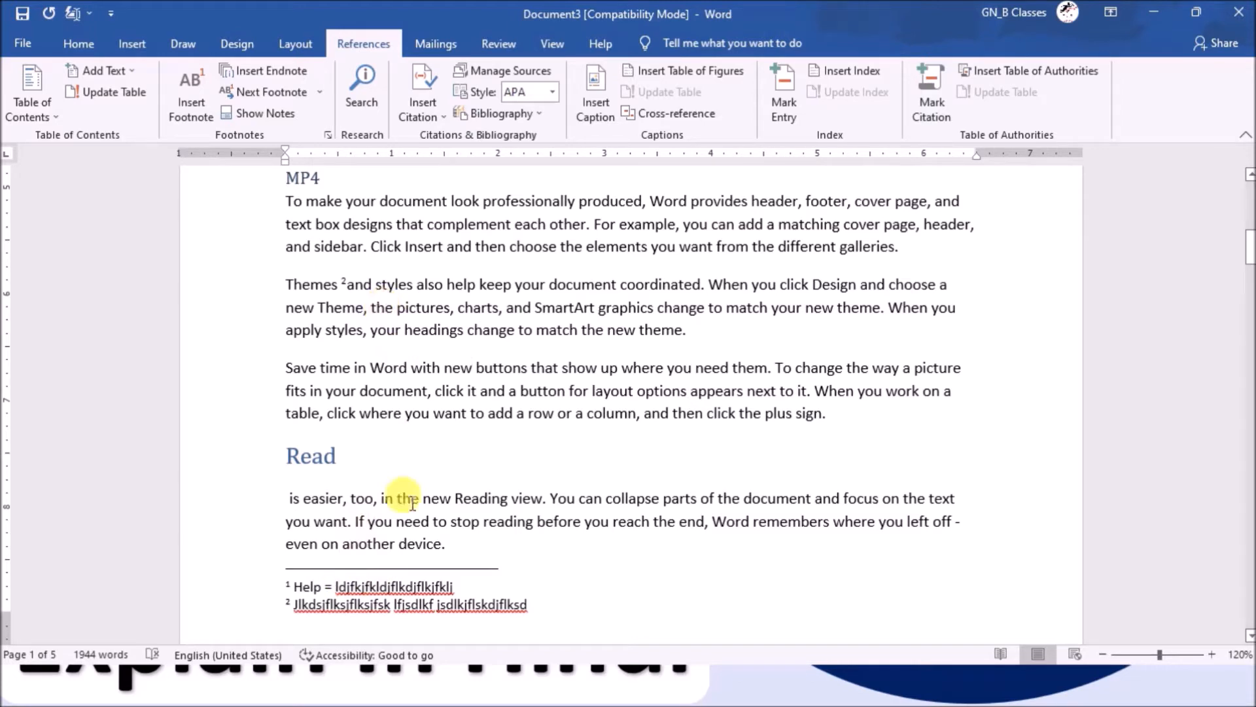
- Insert a footnote for "headings" in the second paragraph under "XYZ" on page 2 with the text "efsfsdfdsfsdf"
scroll(361, 306, "down", 10)
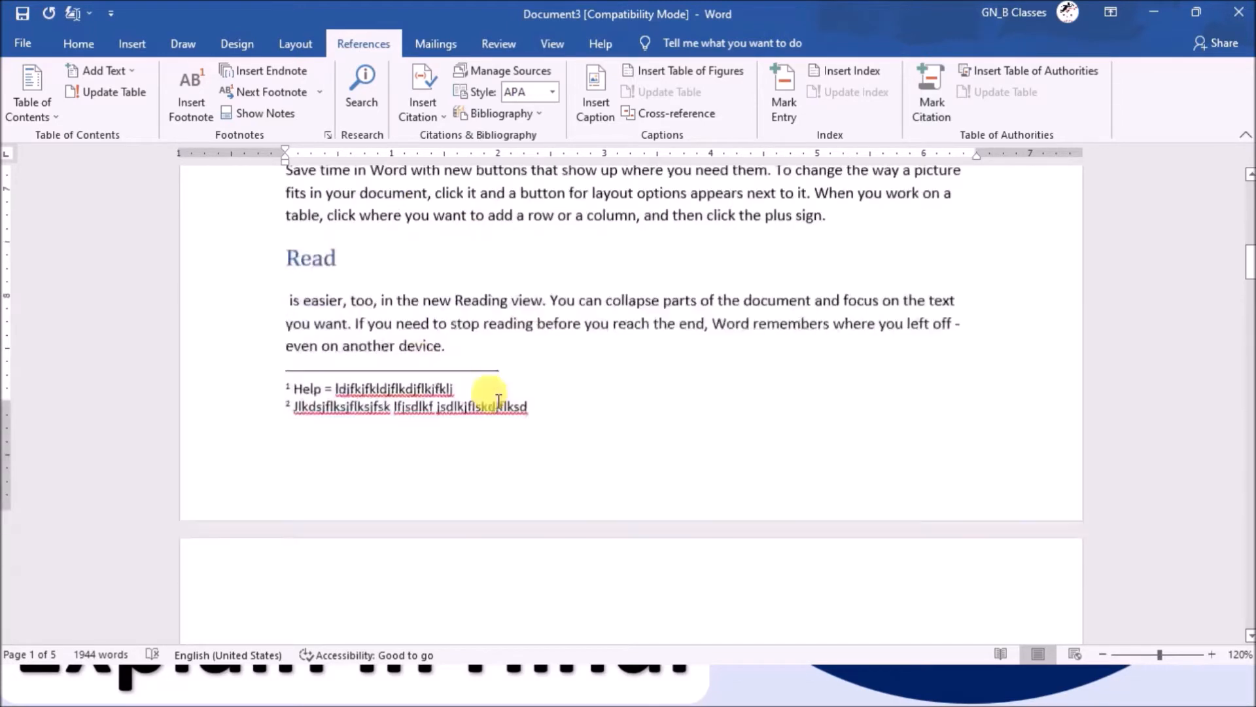
scroll(573, 458, "down", 1)
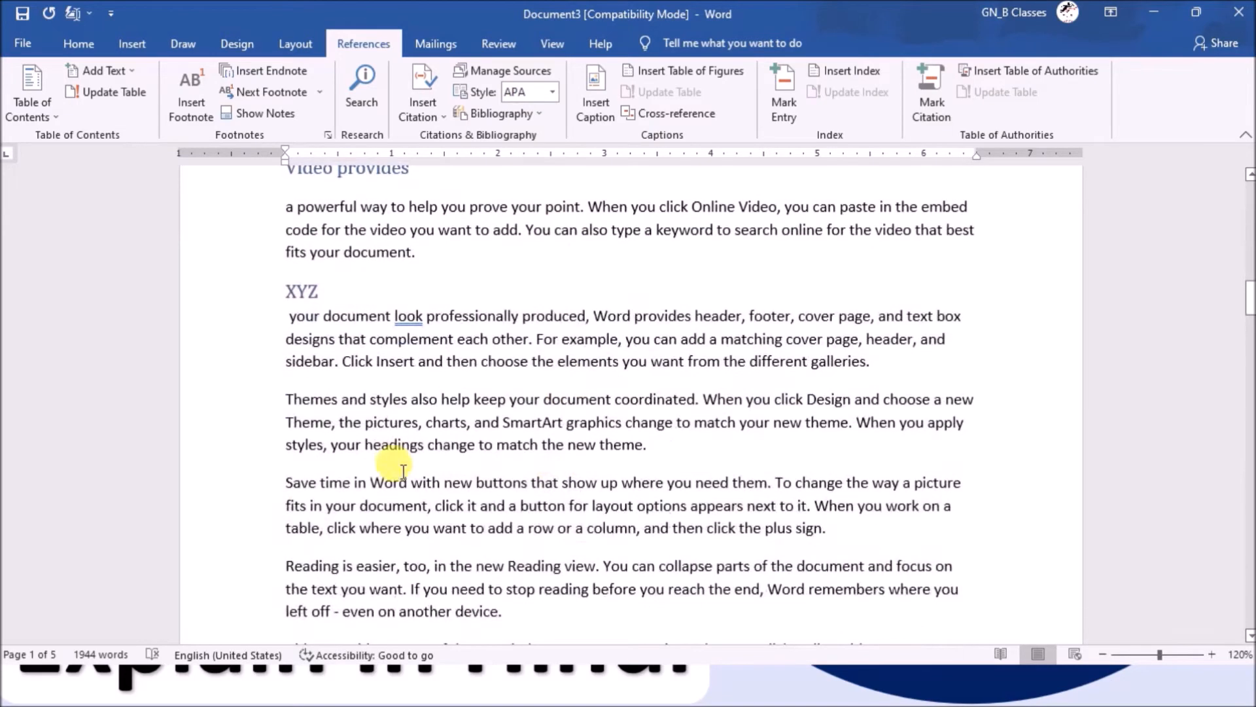
double_click(395, 445)
left_click(185, 129)
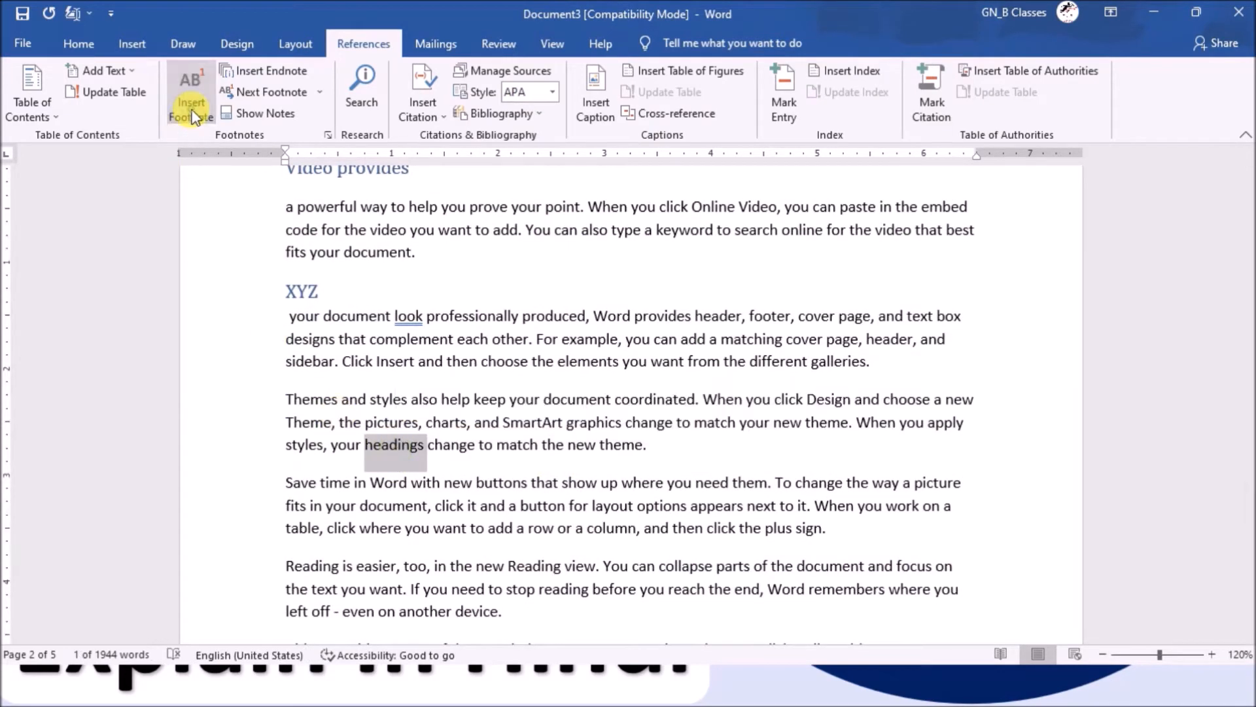
type("efsfsdfdsfsdf")
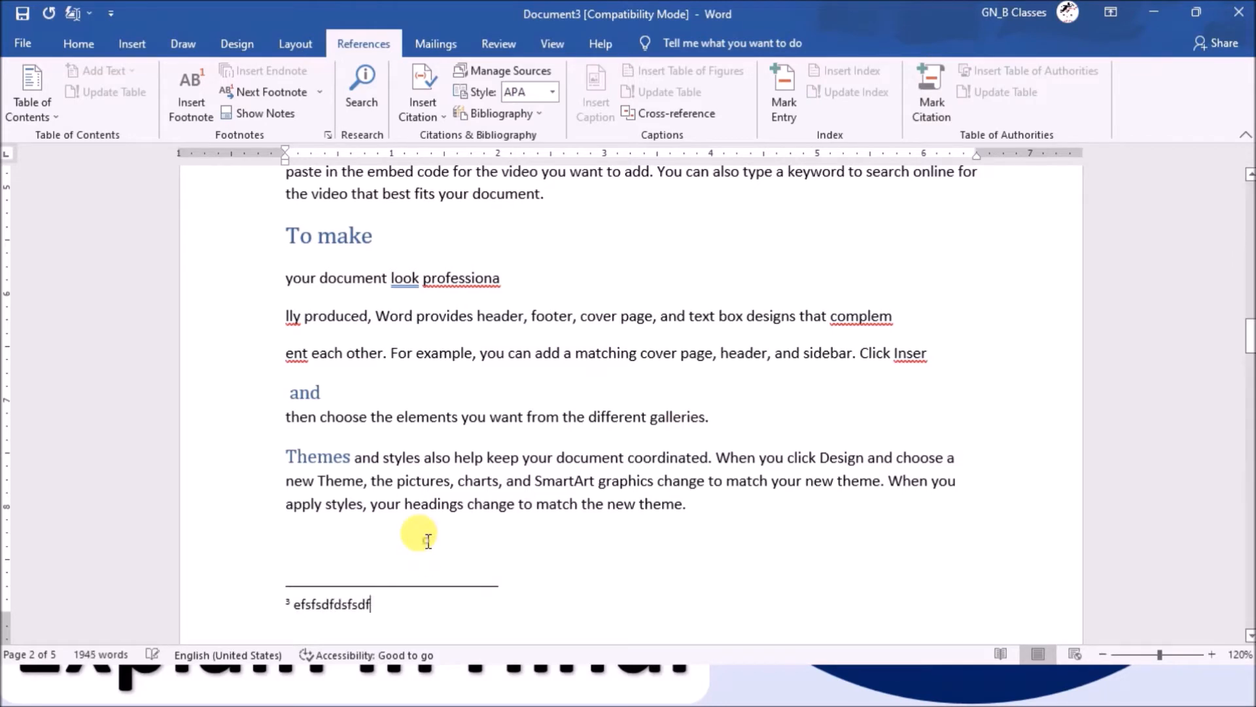
- Examine the footnote reference mark after "headings" at an enlarged view, and restore a smaller view
scroll(432, 523, "up", 3)
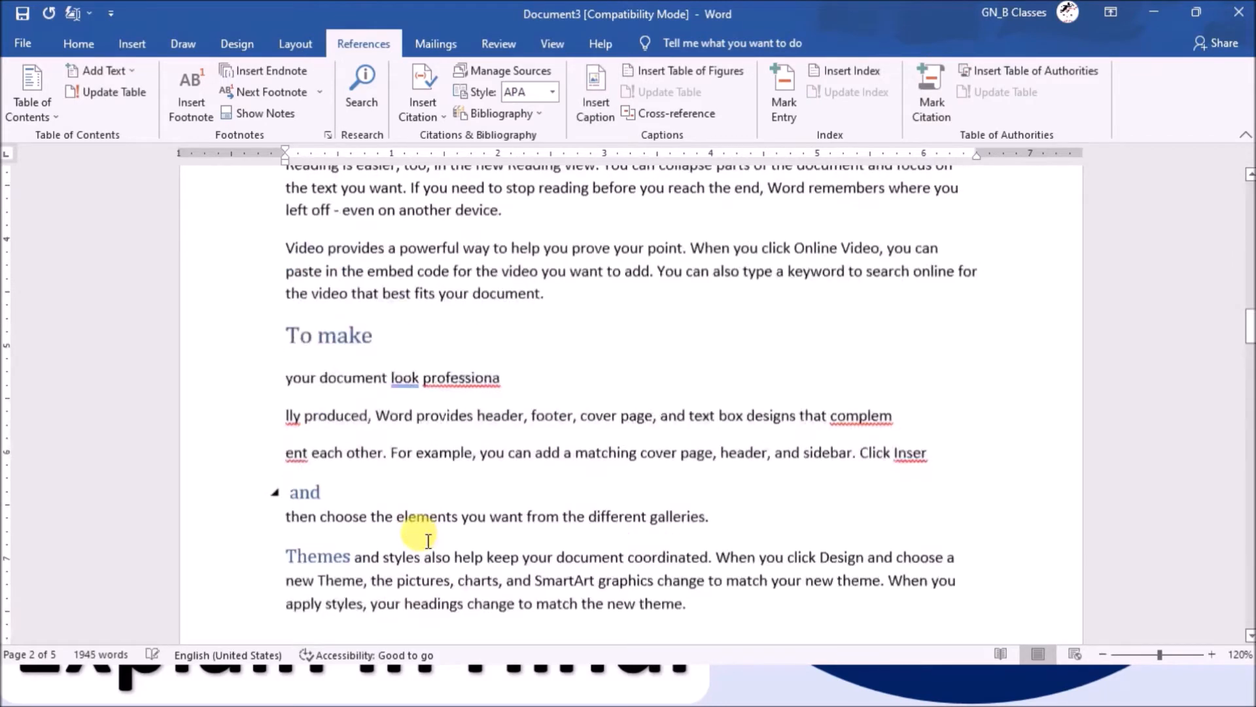
scroll(452, 282, "up", 2)
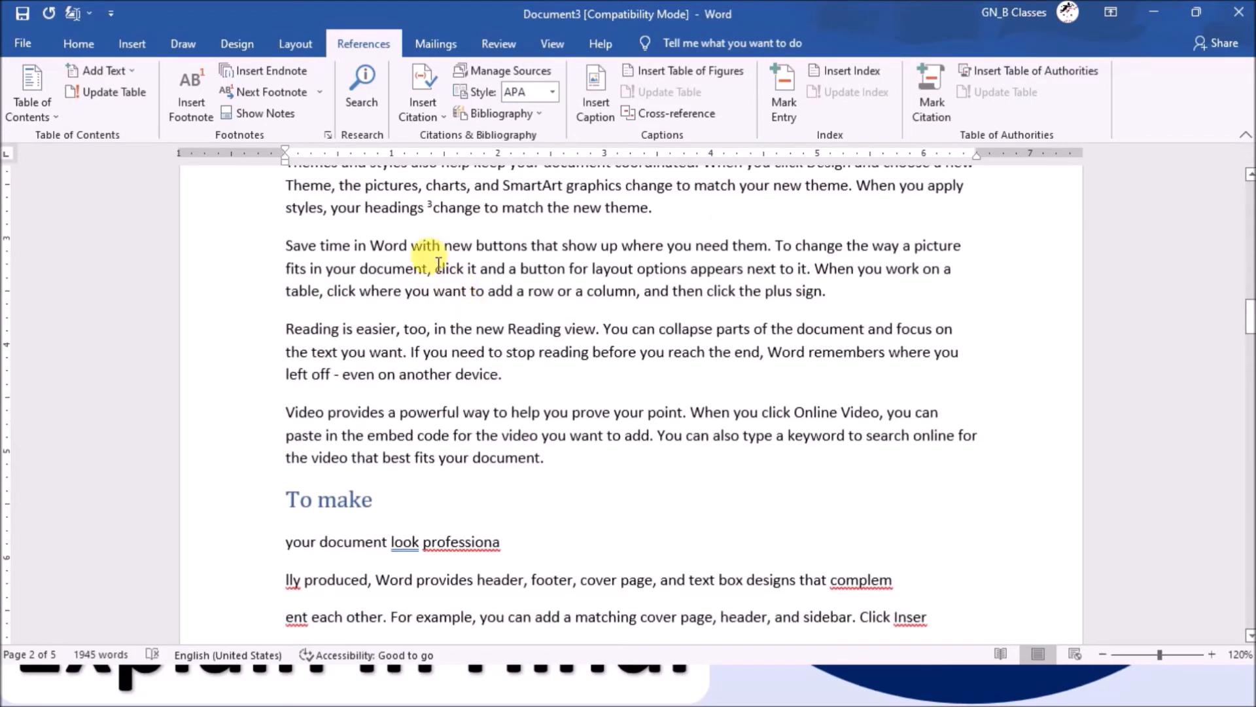
left_click(1212, 653)
left_click(1212, 653)
left_click(1212, 654)
left_click(1212, 653)
left_click(1212, 653)
left_click(1212, 654)
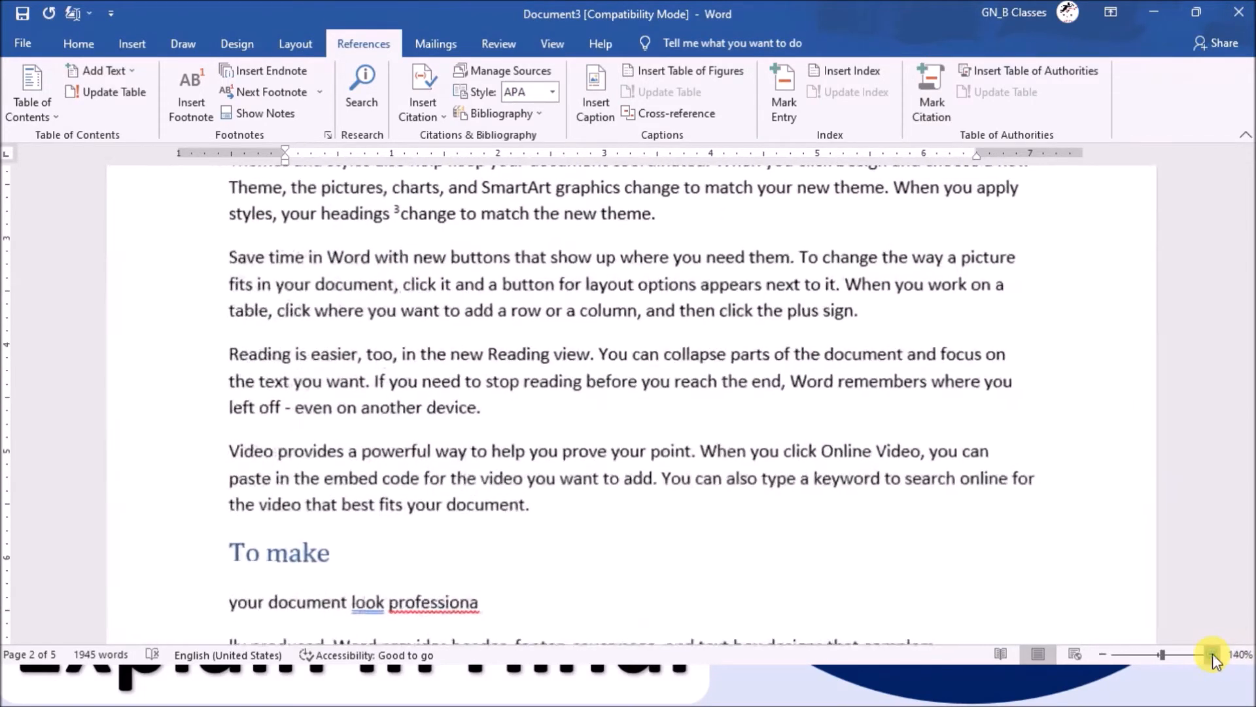
left_click(1212, 654)
left_click(1212, 654)
left_click(1212, 653)
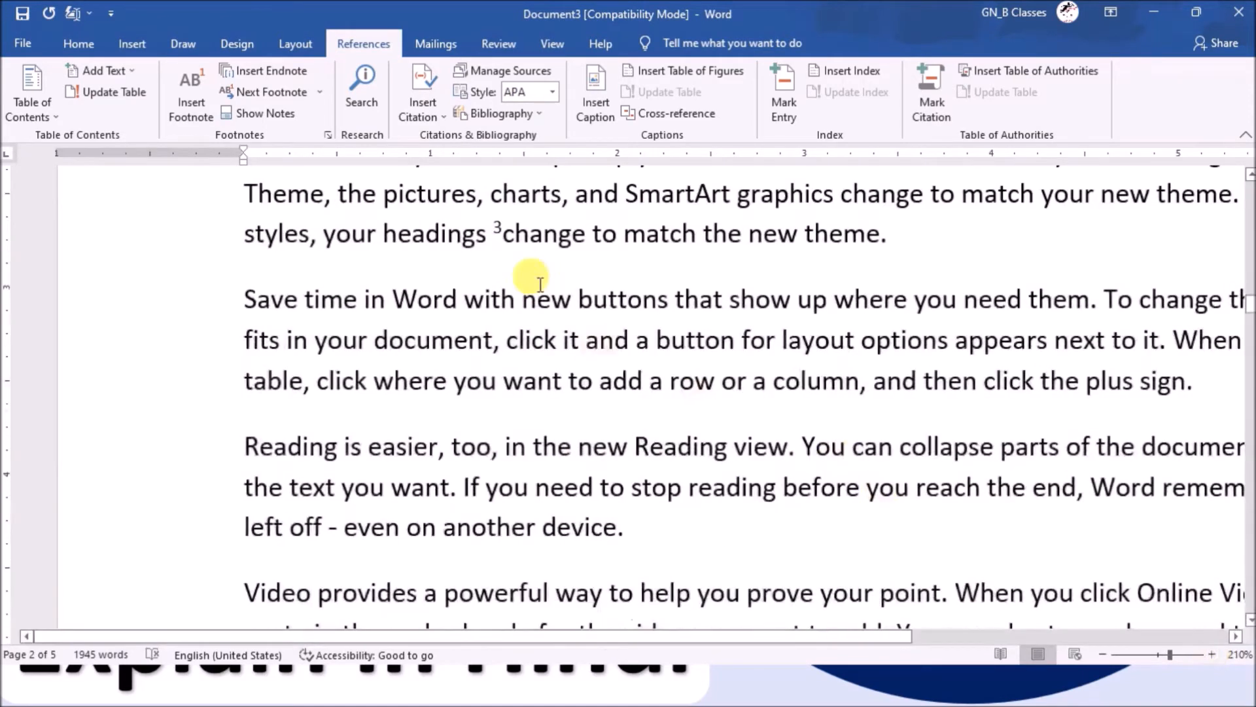
mouse_move(501, 230)
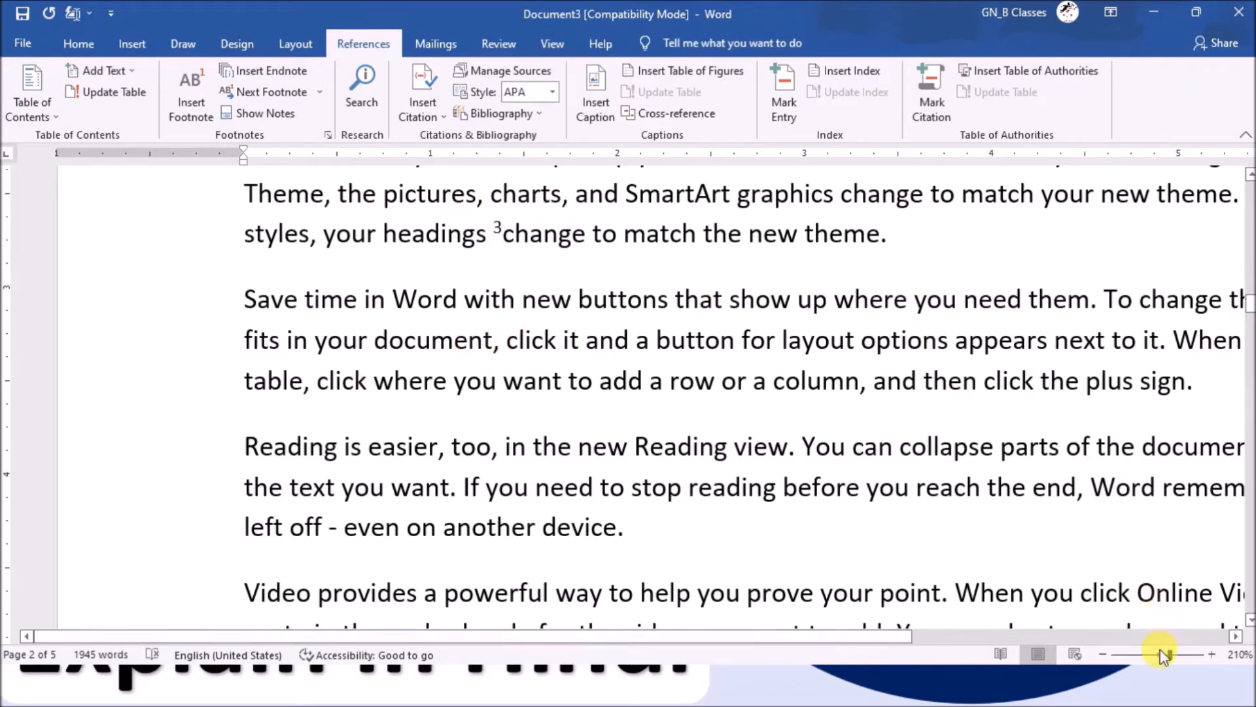
left_click_drag(1170, 654, 1160, 655)
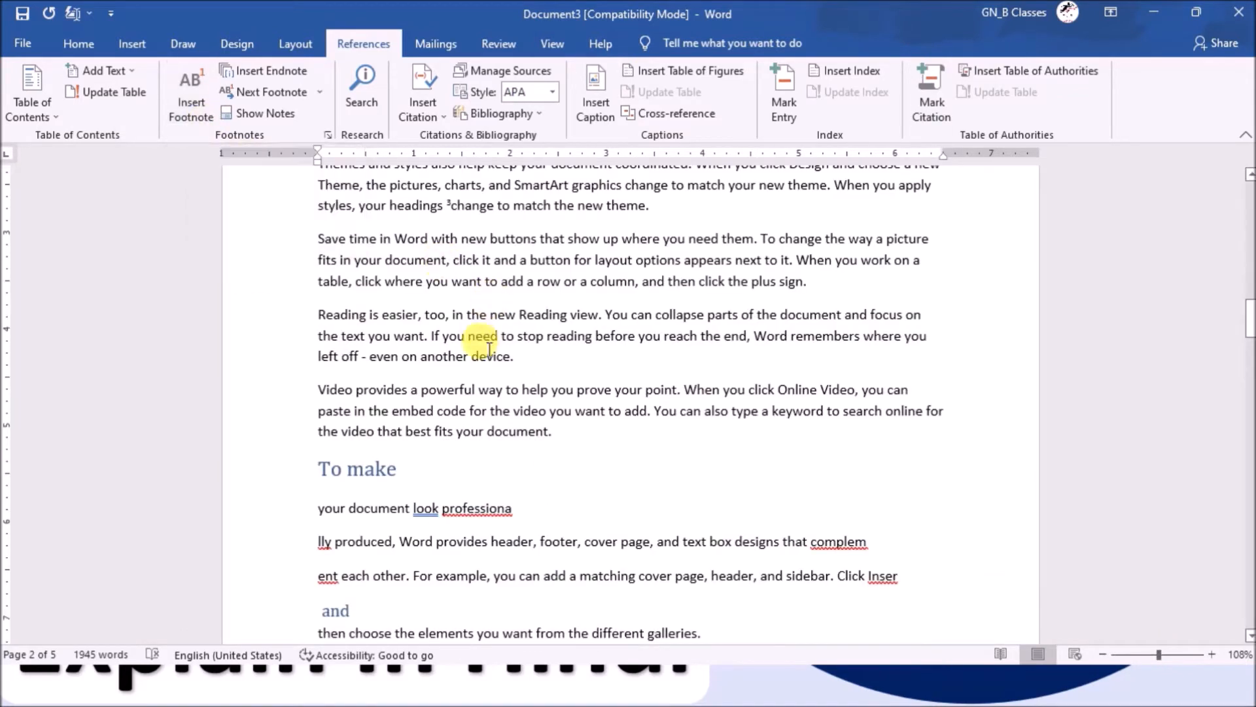
- Jump from the body text to the "efsfsdfdsfsdf" footnote, and return to it after reviewing the page 1 footnotes
scroll(491, 355, "up", 1)
scroll(490, 355, "up", 1)
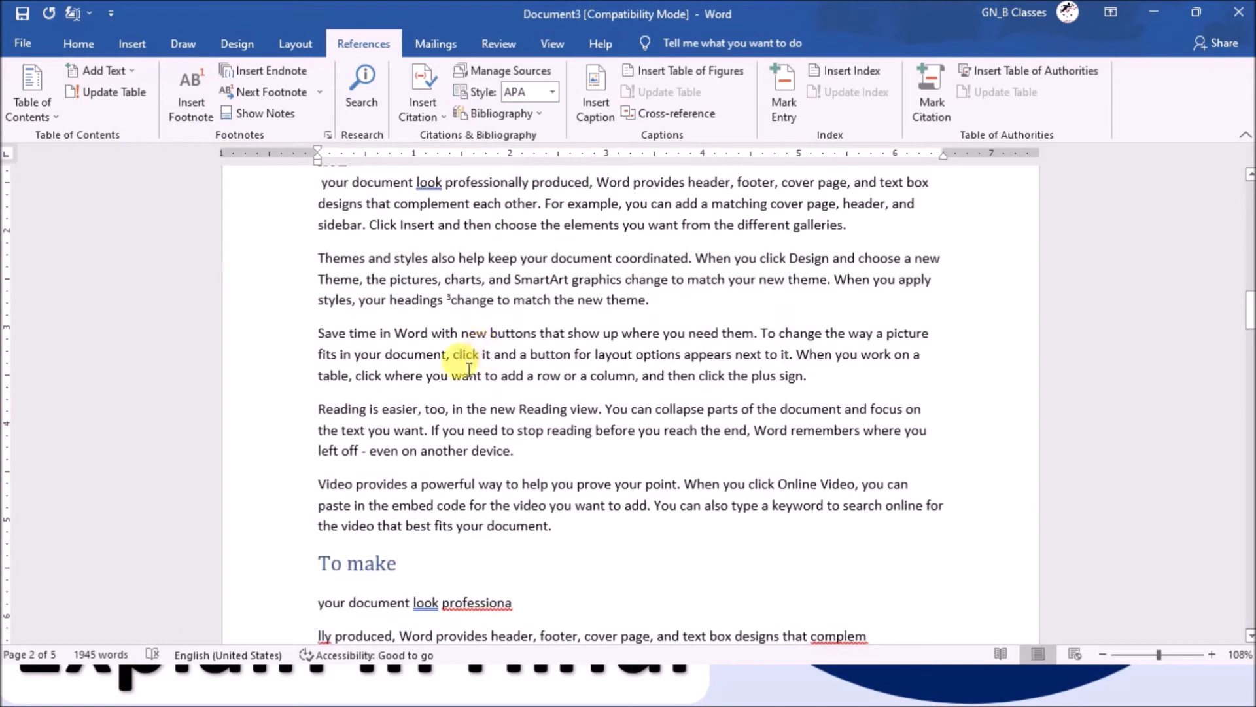
left_click(279, 122)
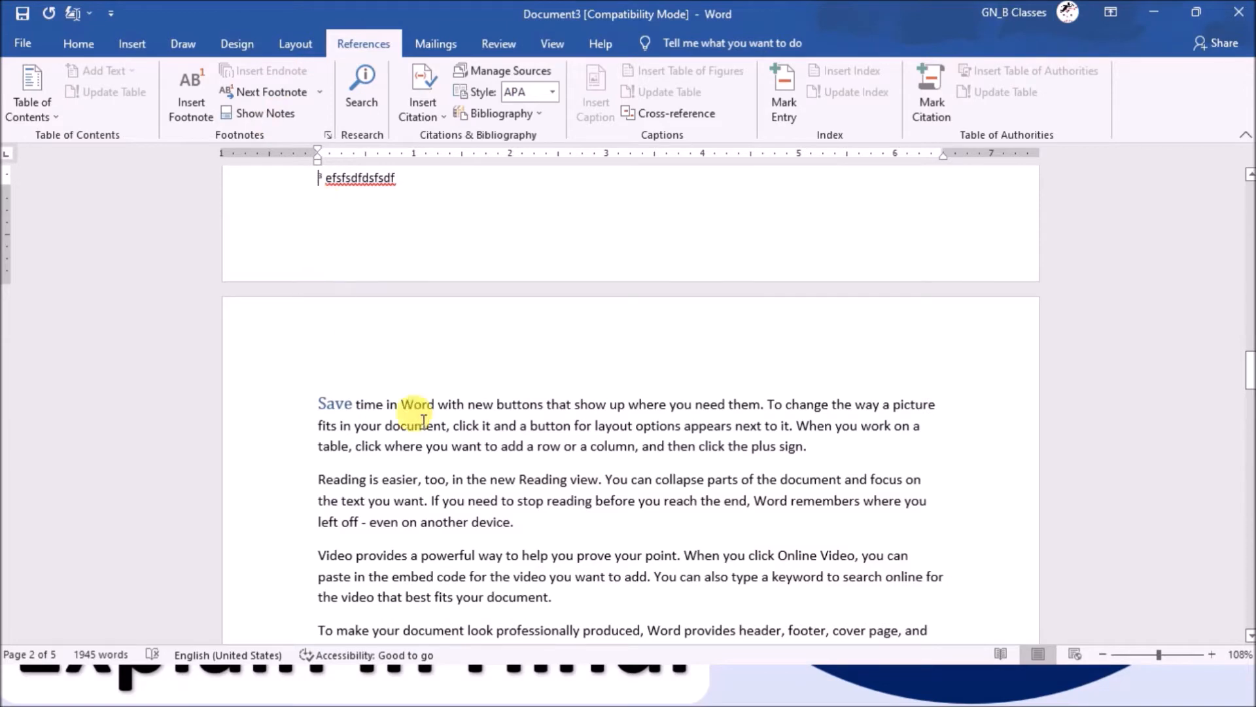
scroll(418, 406, "up", 10)
scroll(455, 456, "up", 4)
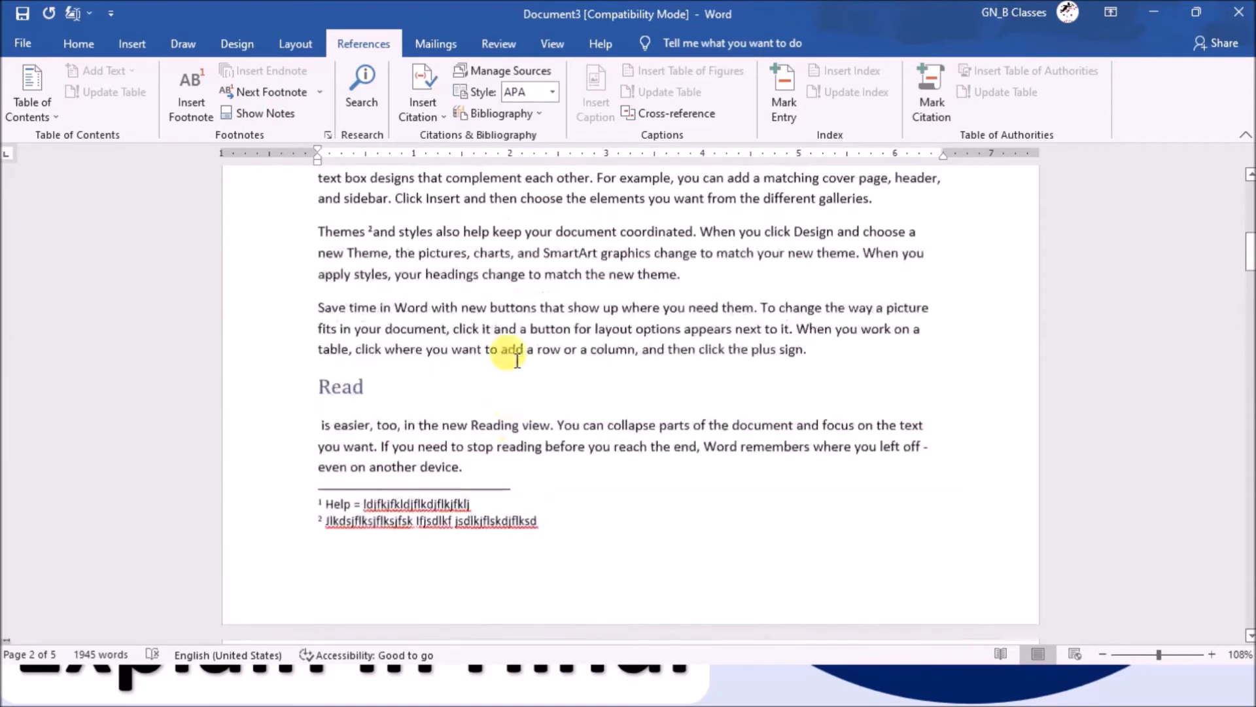
left_click(261, 120)
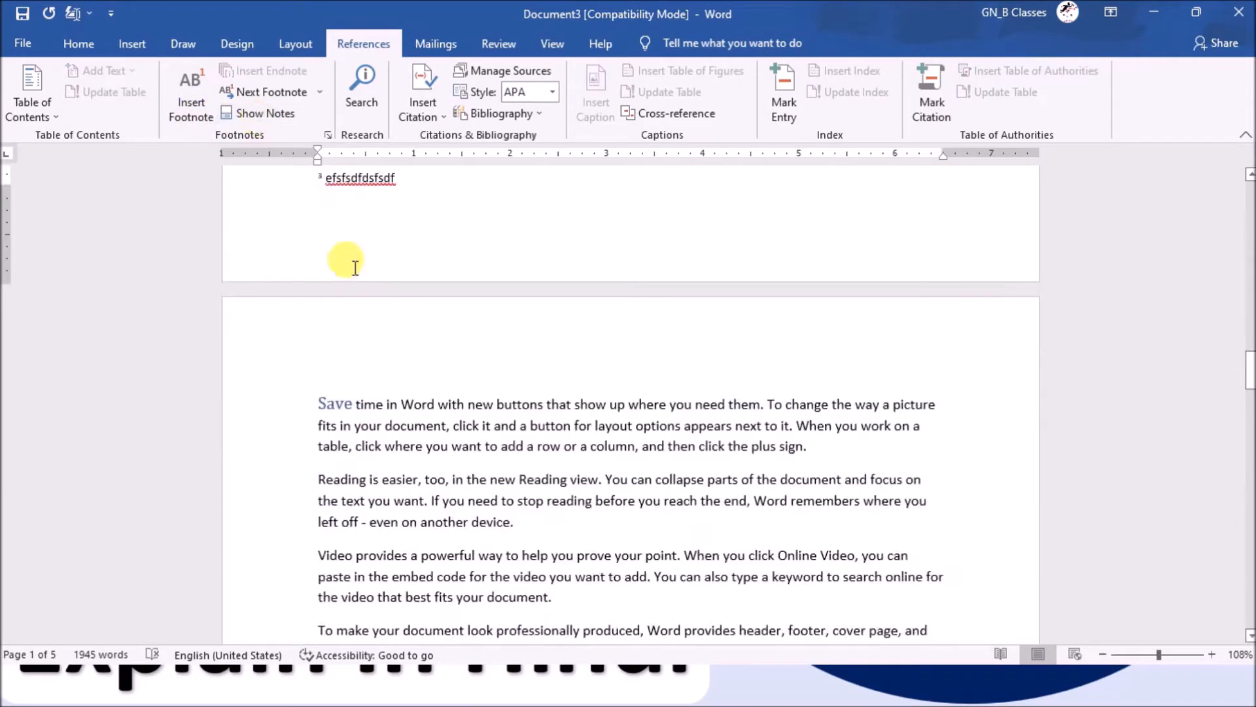
scroll(364, 286, "up", 2)
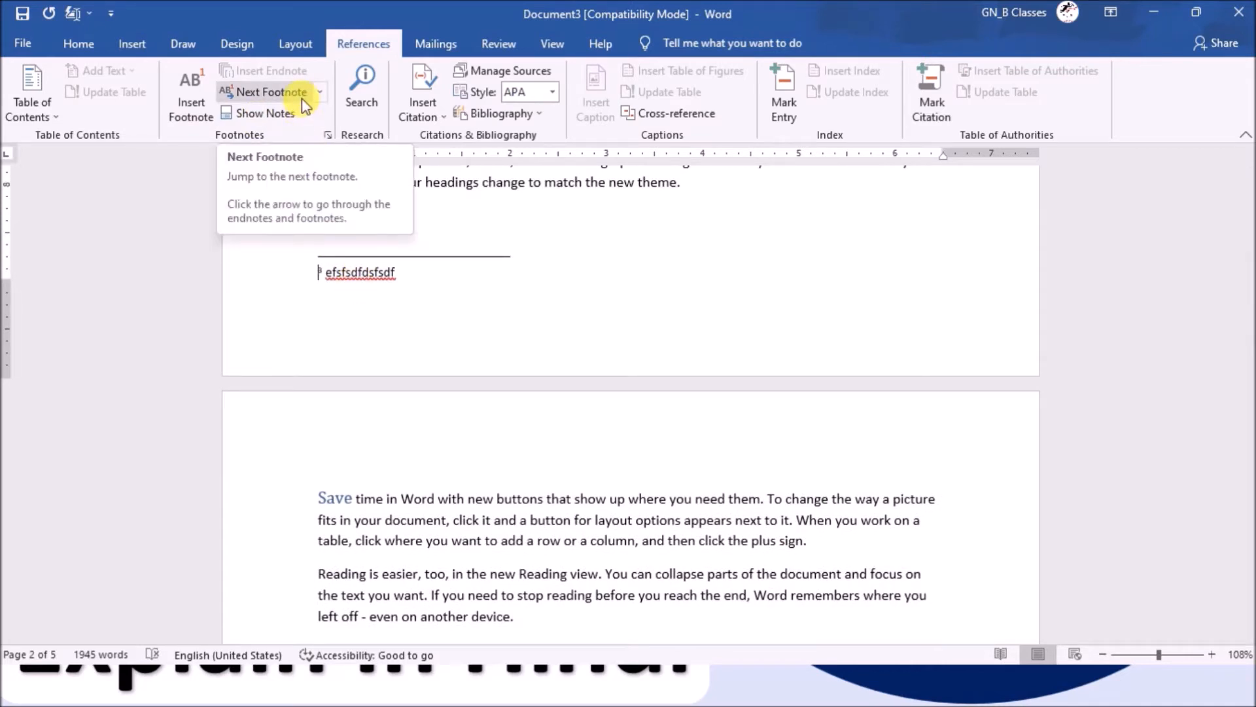
- Go to the previous footnote and forward again with Next Footnote, and view the available endnote navigation options
left_click(319, 92)
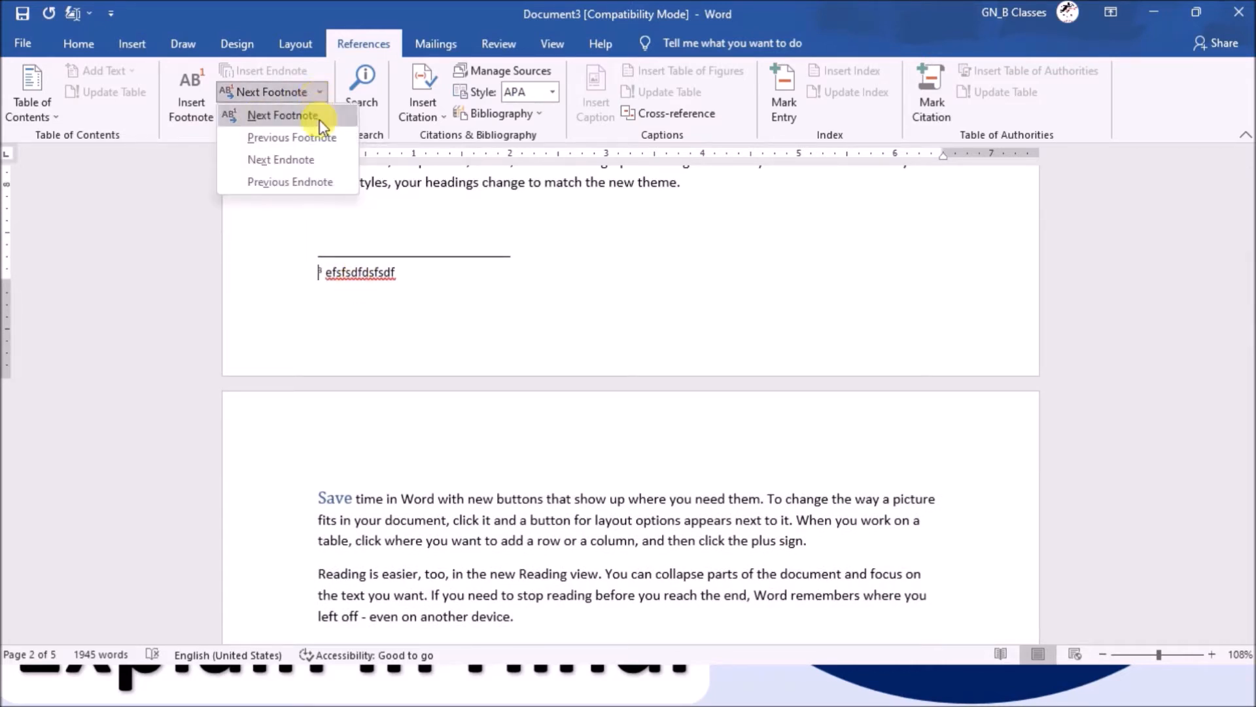
left_click(325, 139)
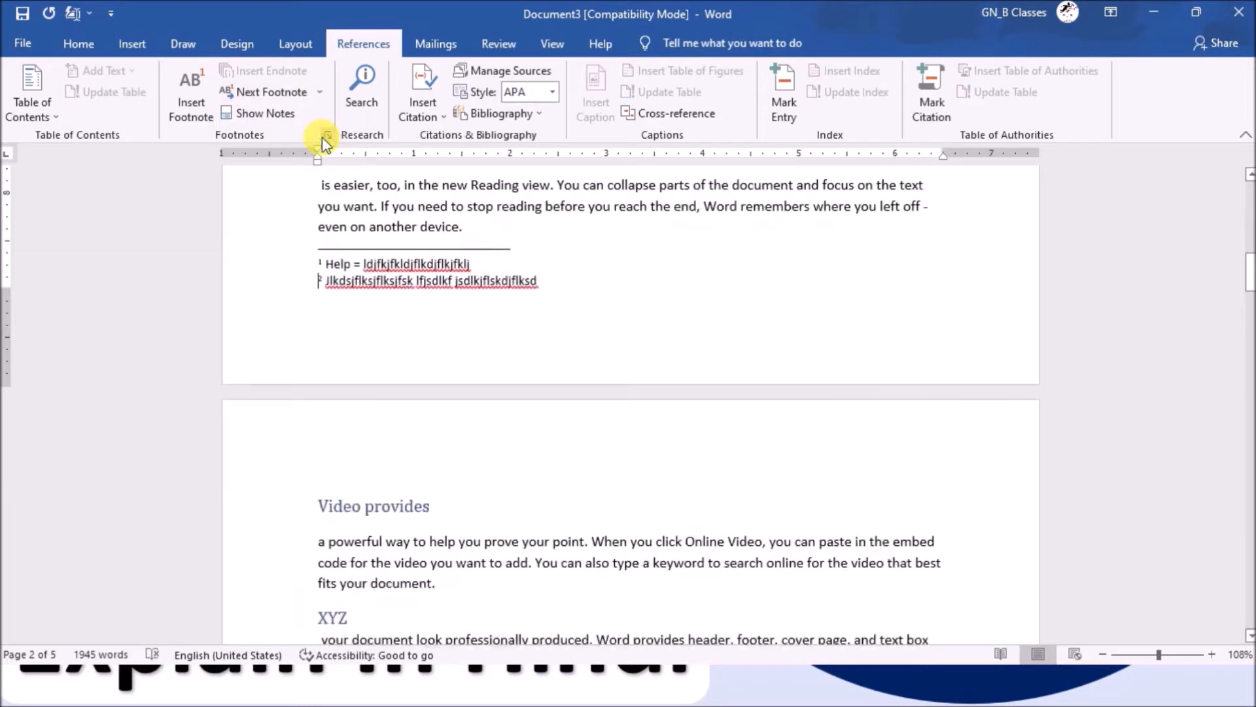
double_click(353, 280)
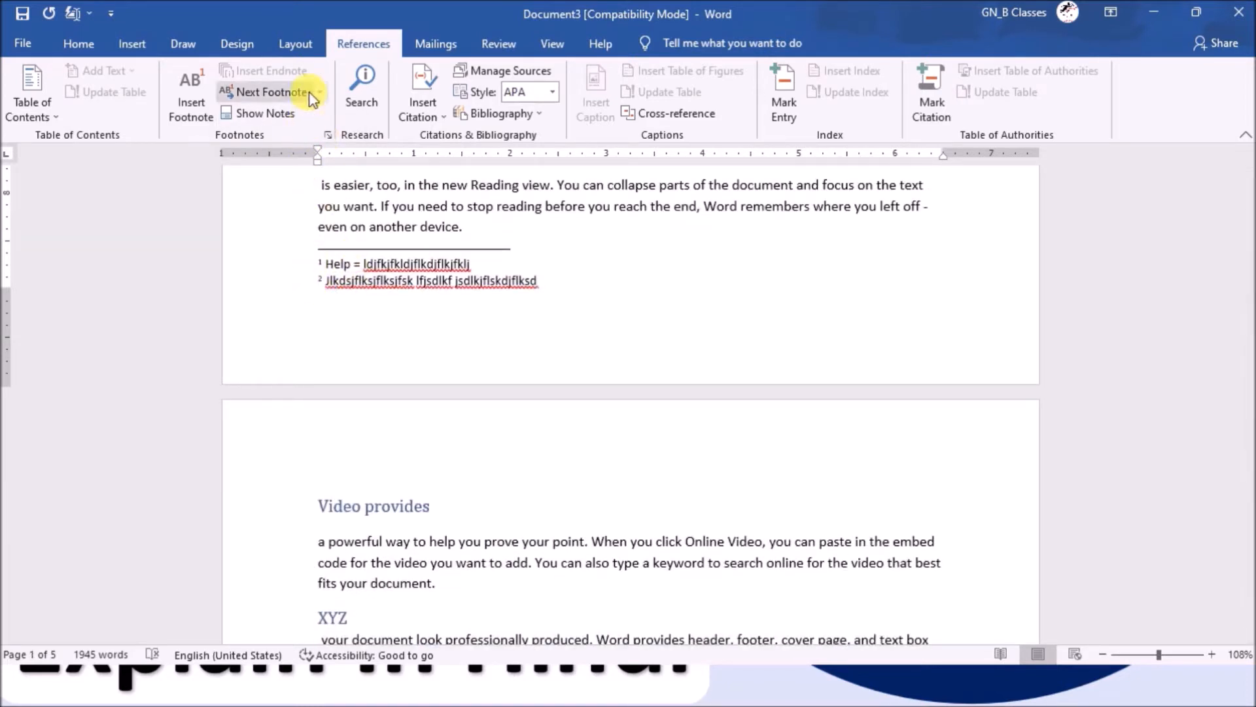
left_click(308, 92)
left_click(320, 93)
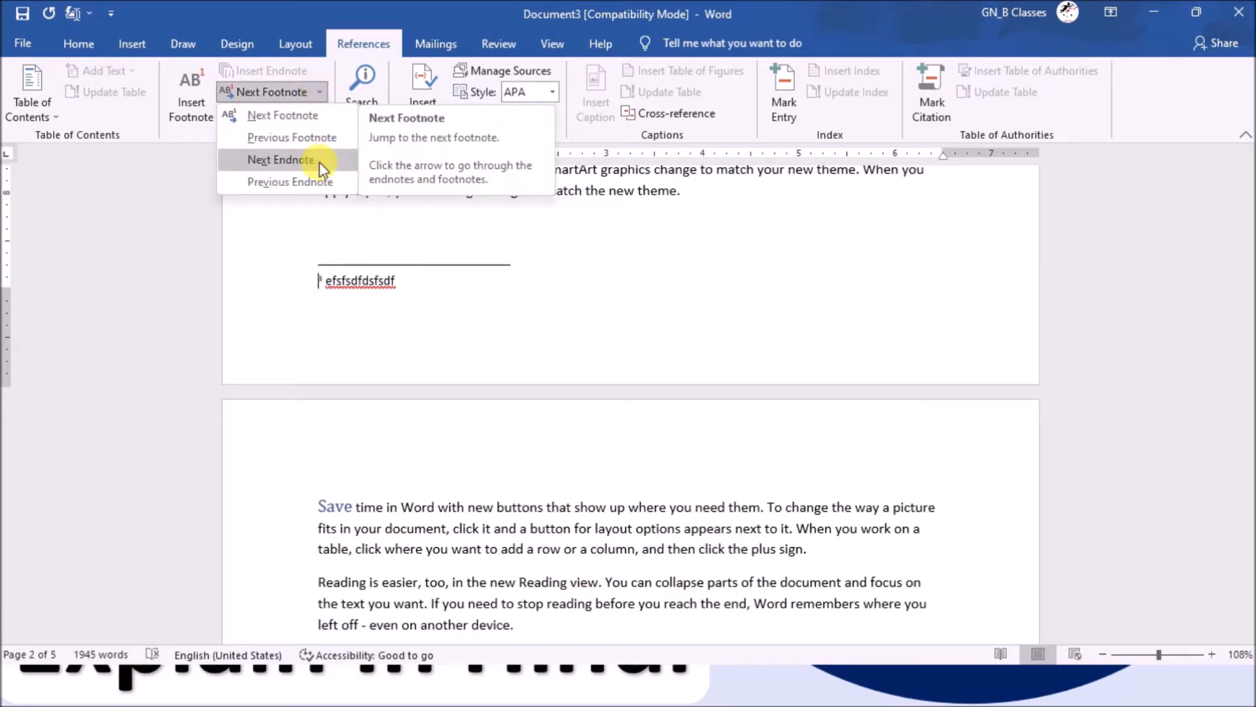
left_click(496, 265)
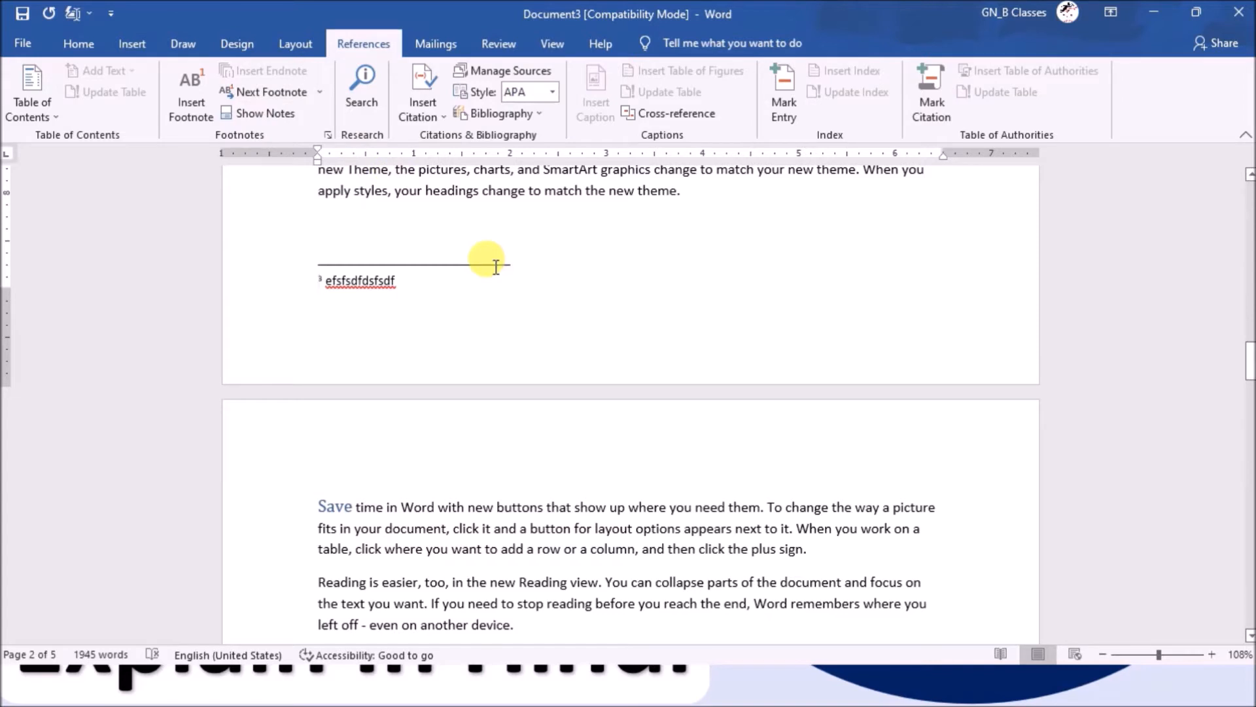
- Insert an endnote for "buttons" in the first paragraph of page 3 with the text "ljfldsjfldksjfsdlkjflskdjfksdl"
left_click(543, 508)
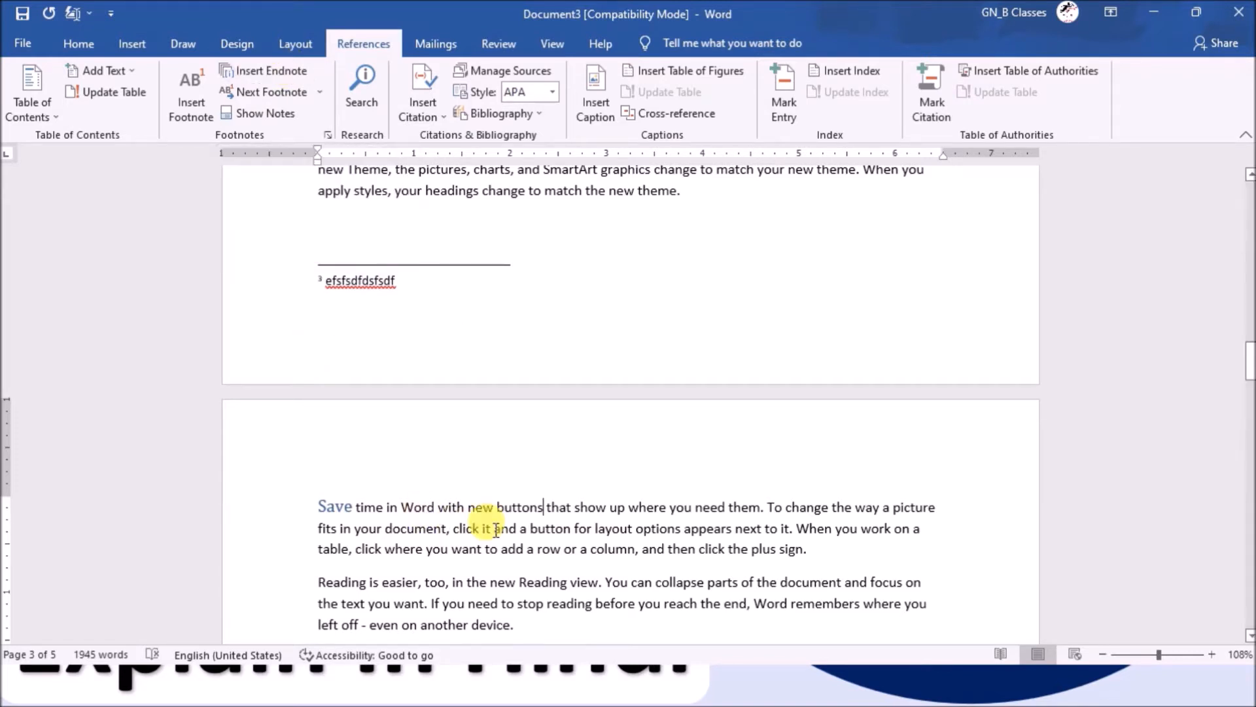
scroll(584, 527, "down", 3)
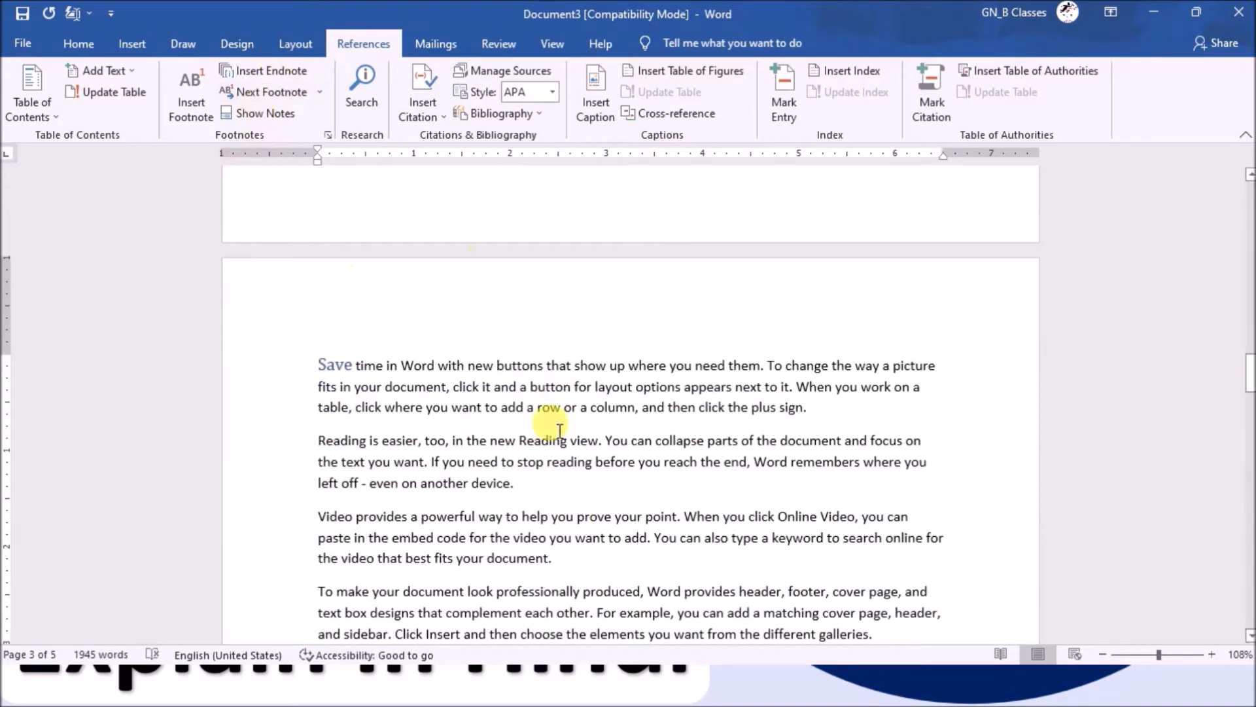
double_click(514, 368)
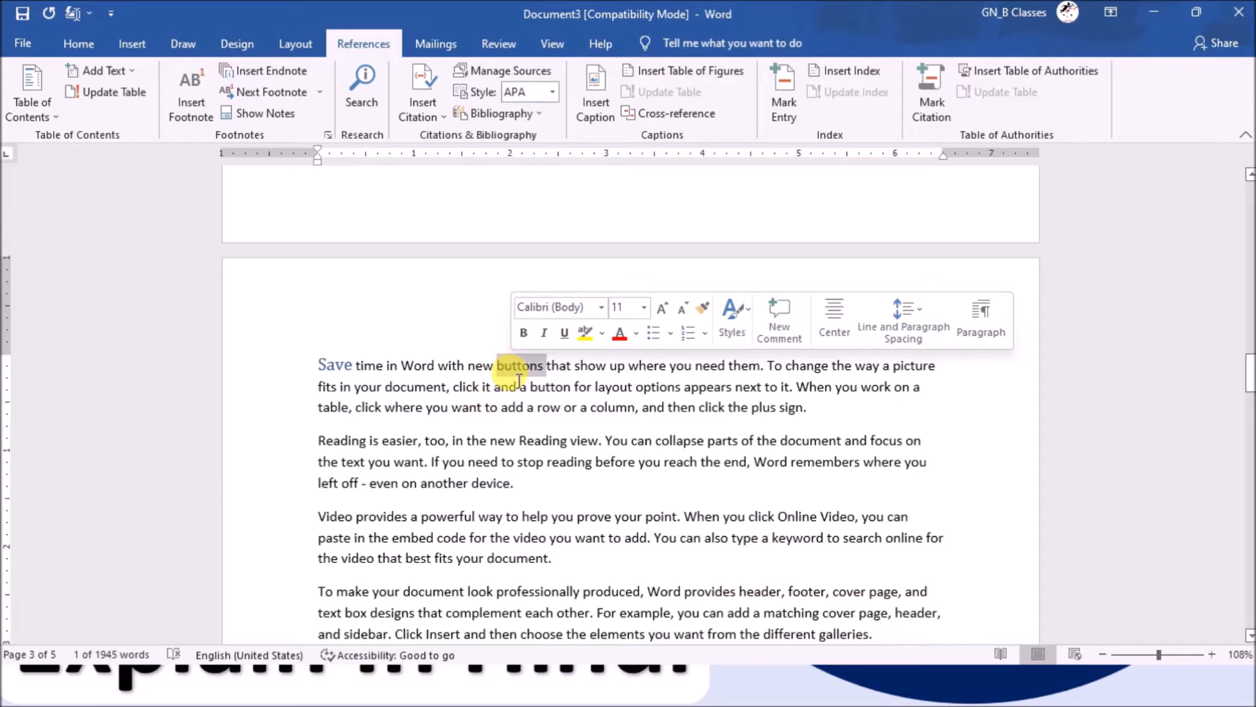
left_click(260, 71)
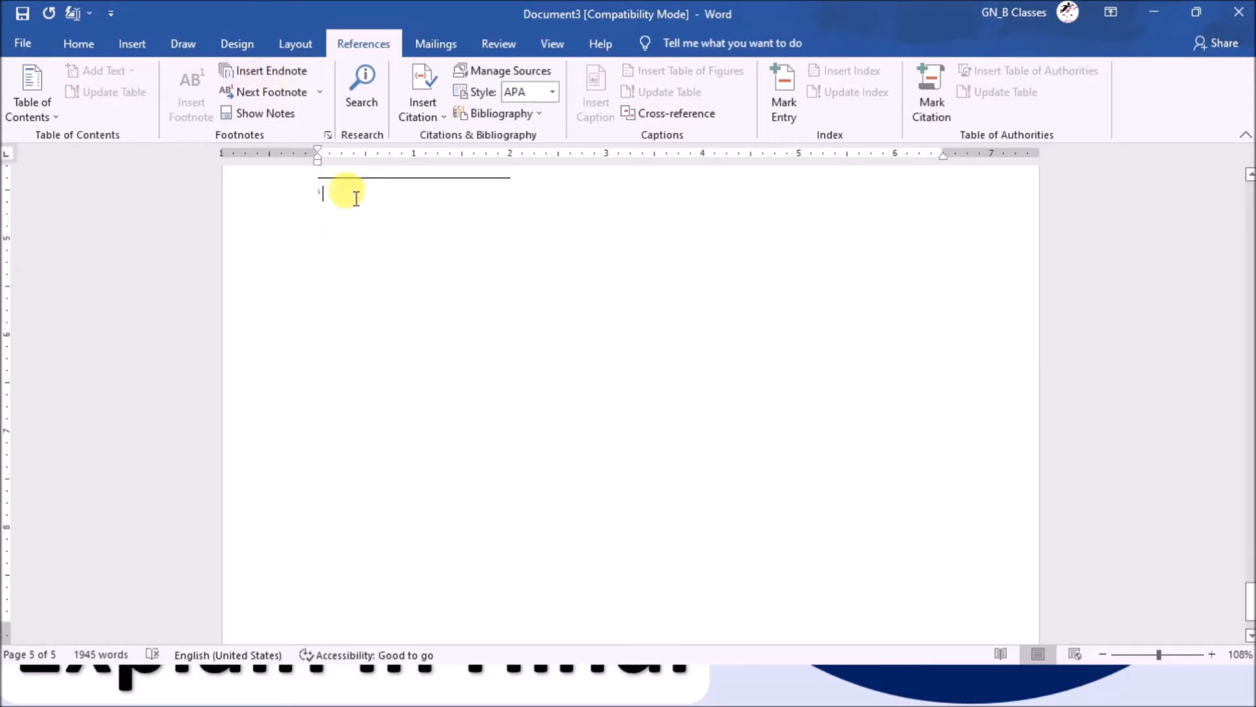
type("ljfldsjfldksjfsdlkjflskdjfksdl")
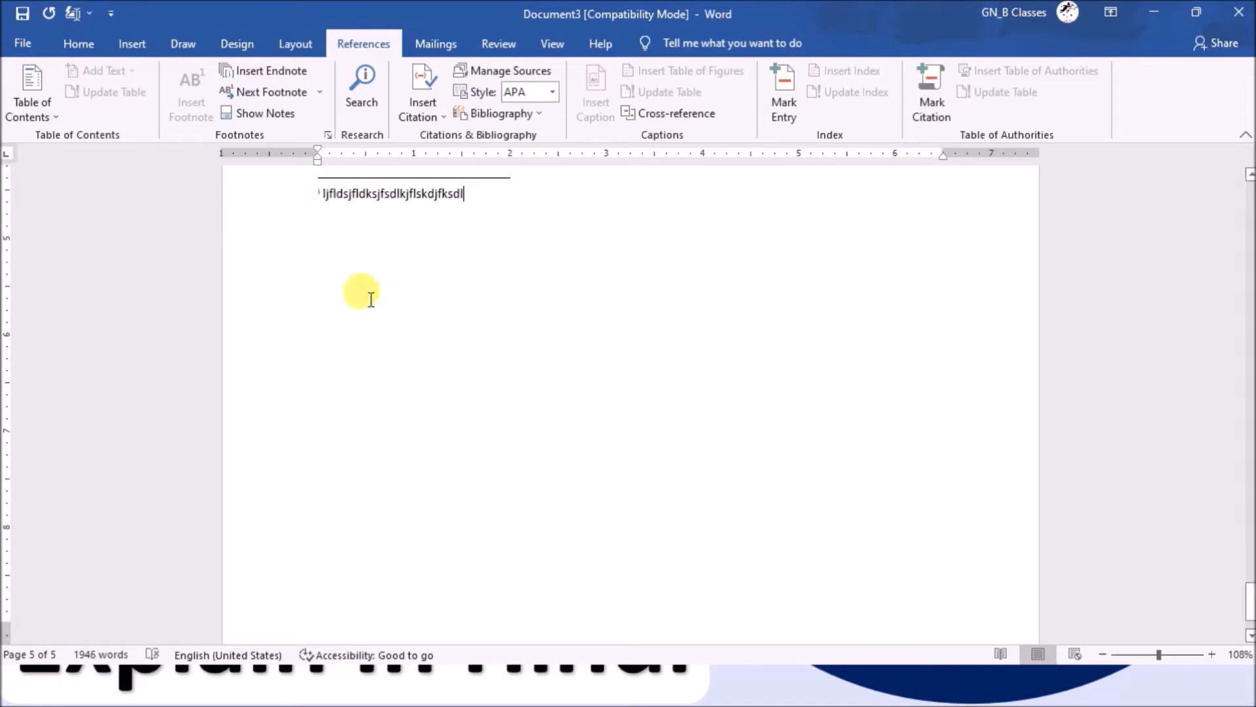
- Return from the endnote text to its reference mark after "buttons" on page 3, and try going to the next endnote
scroll(500, 365, "up", 2)
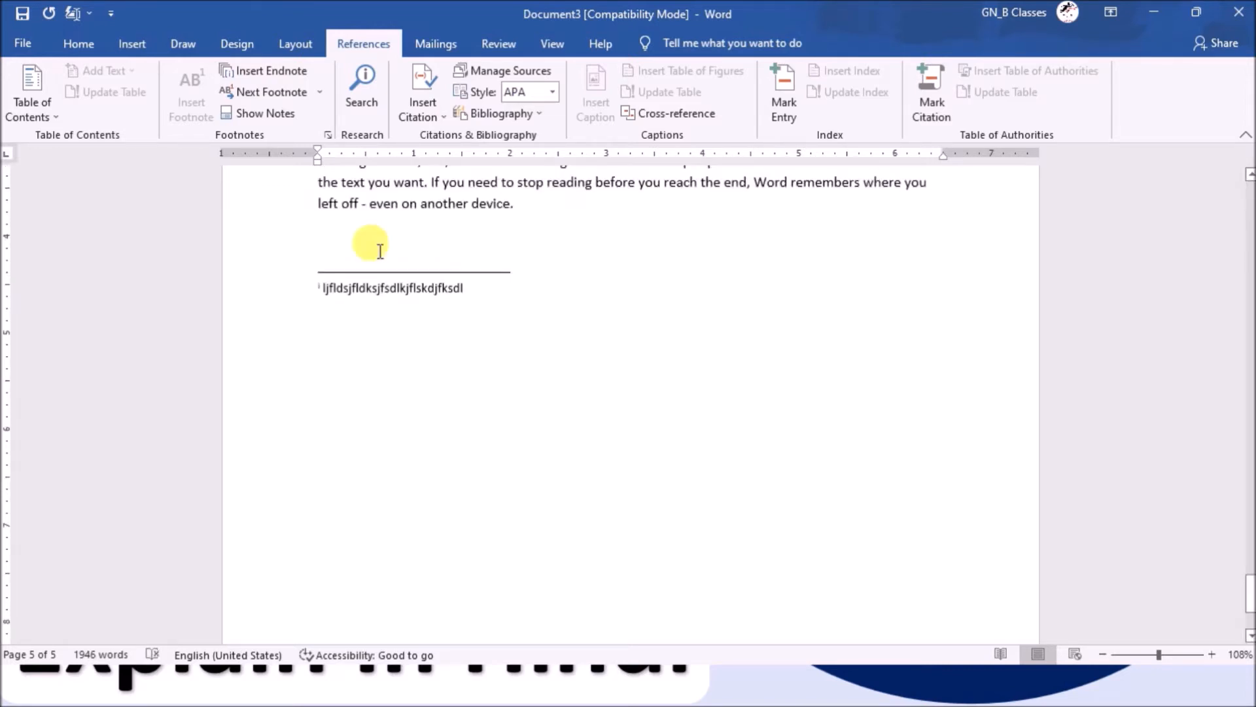
left_click(298, 92)
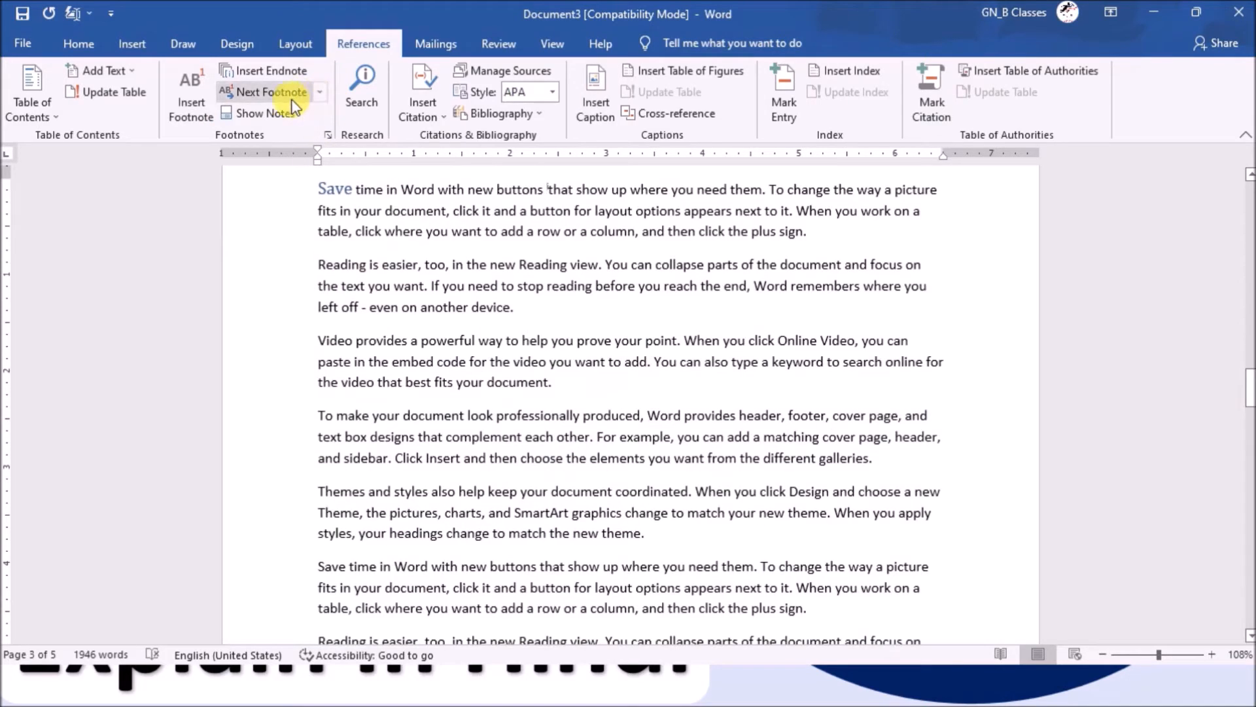
left_click(320, 92)
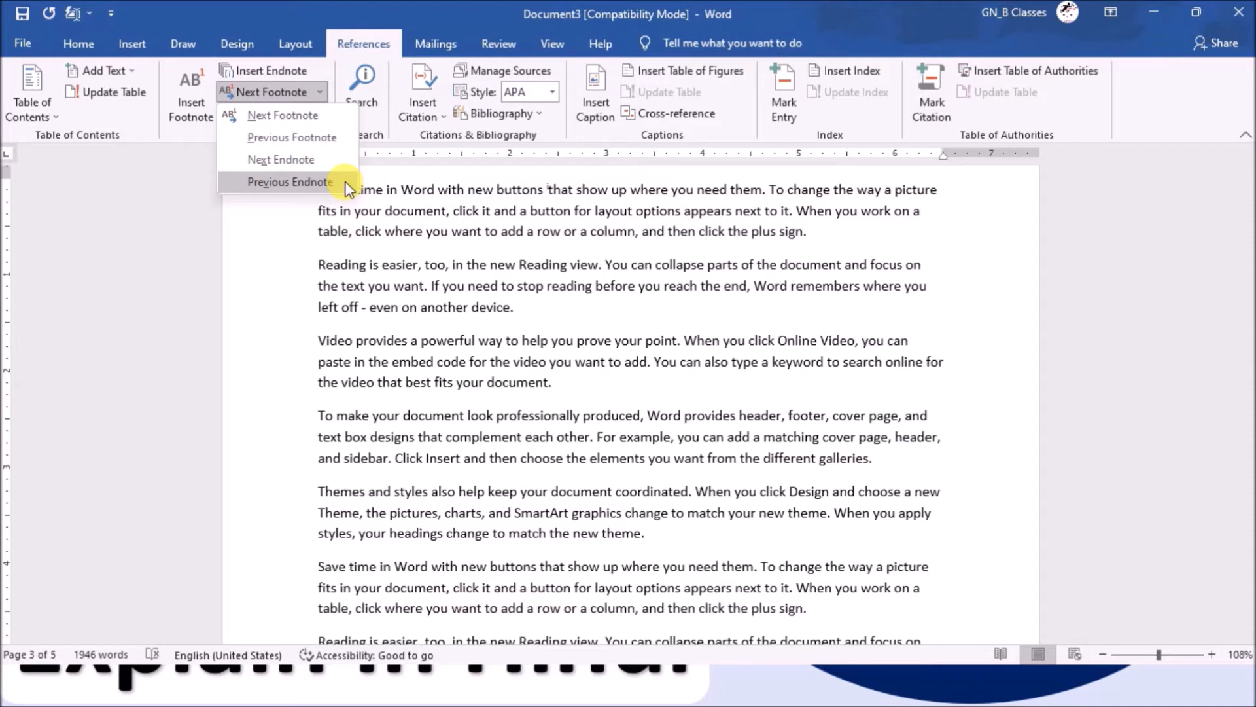
left_click(283, 161)
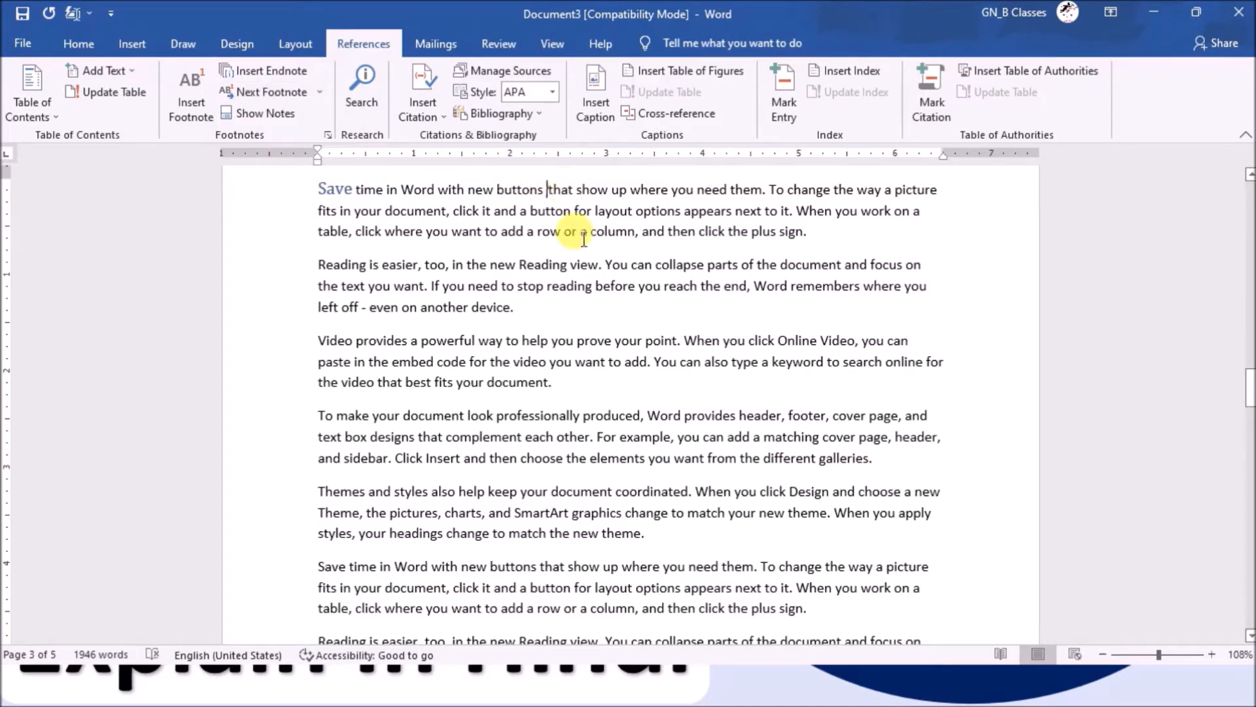
- Insert a second endnote after "powerful" in the third paragraph of page 3 with the text "sdfsdfdsf"
double_click(532, 340)
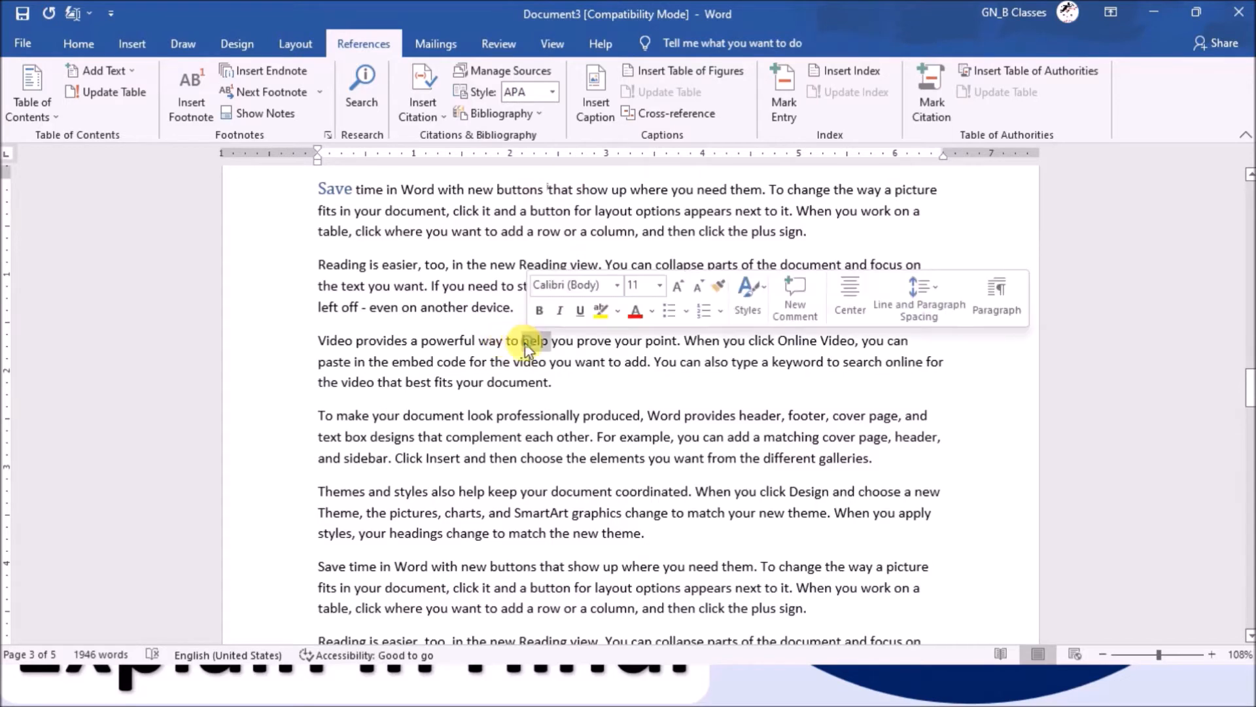
left_click(290, 71)
left_click(386, 226)
type("sdfsdfdsf")
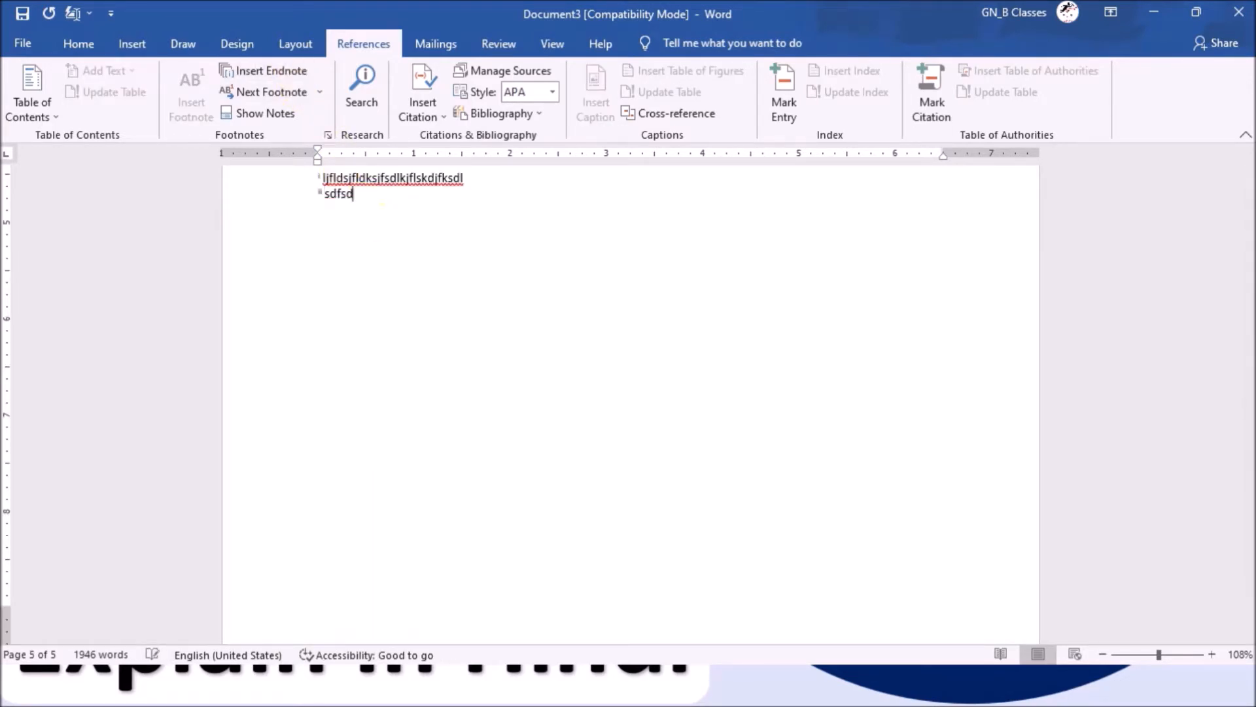
- Try the previous and next endnote navigation from within the endnote list on page 5
left_click(319, 92)
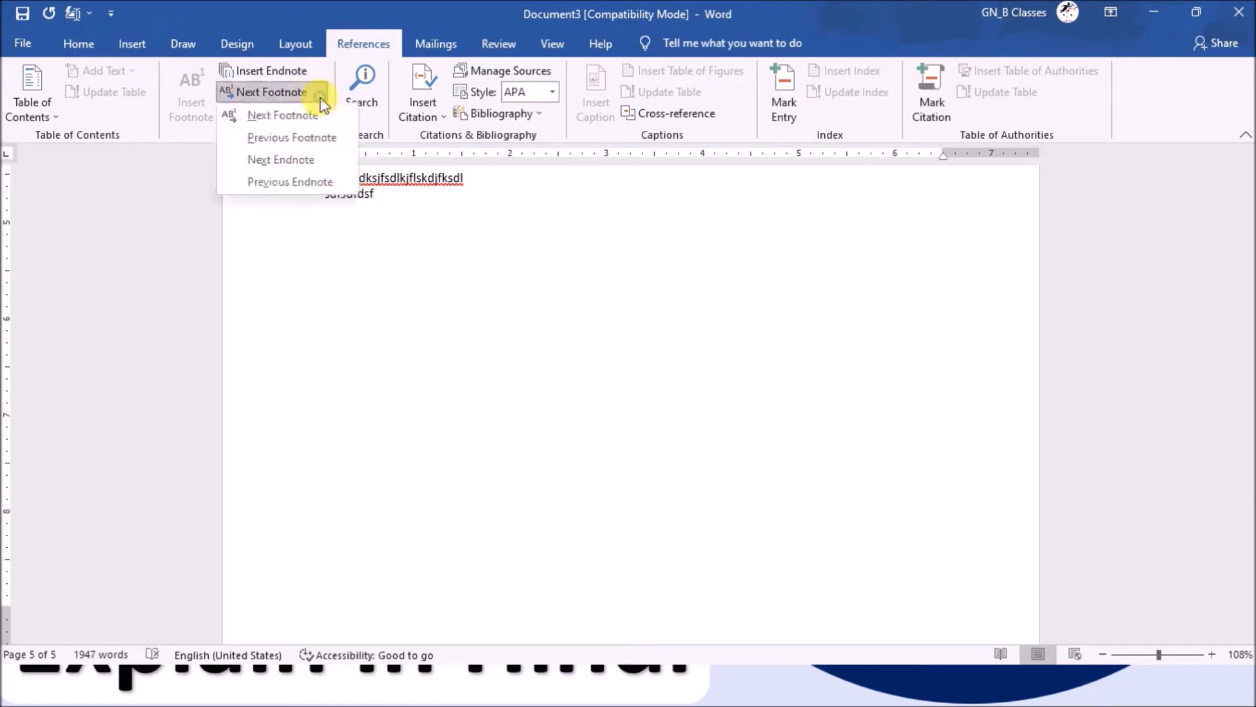
left_click(336, 178)
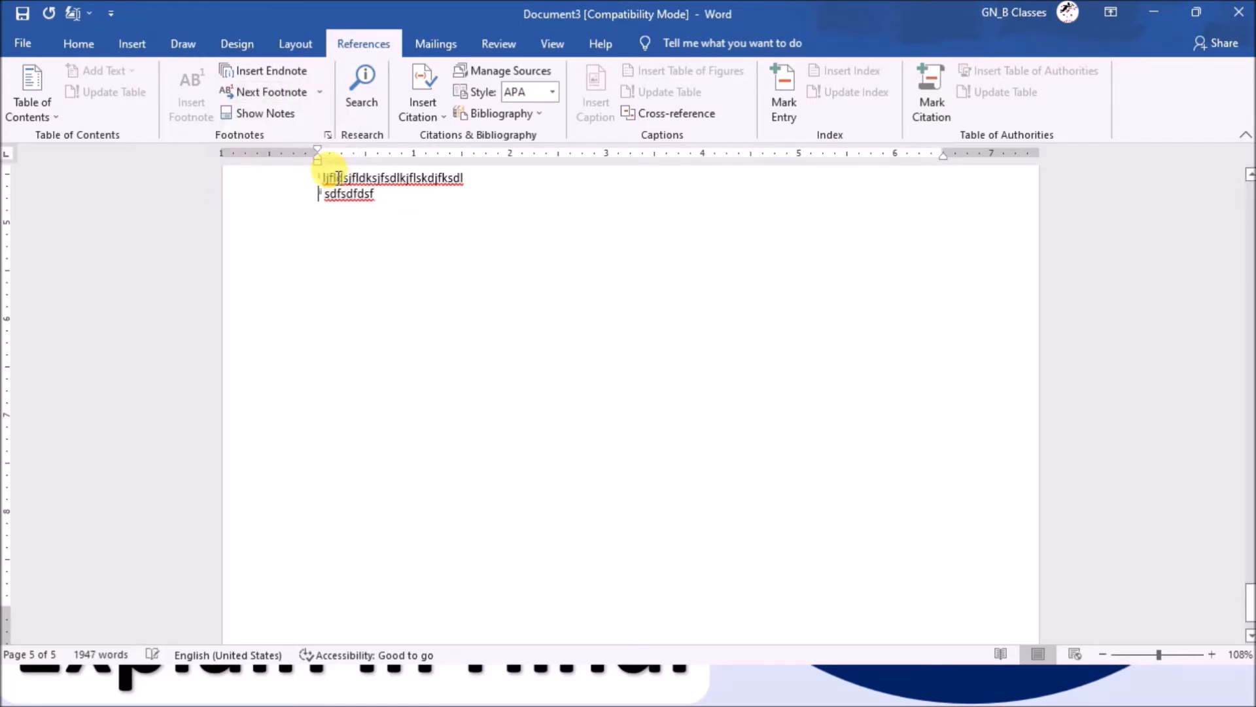
left_click(319, 93)
left_click(323, 161)
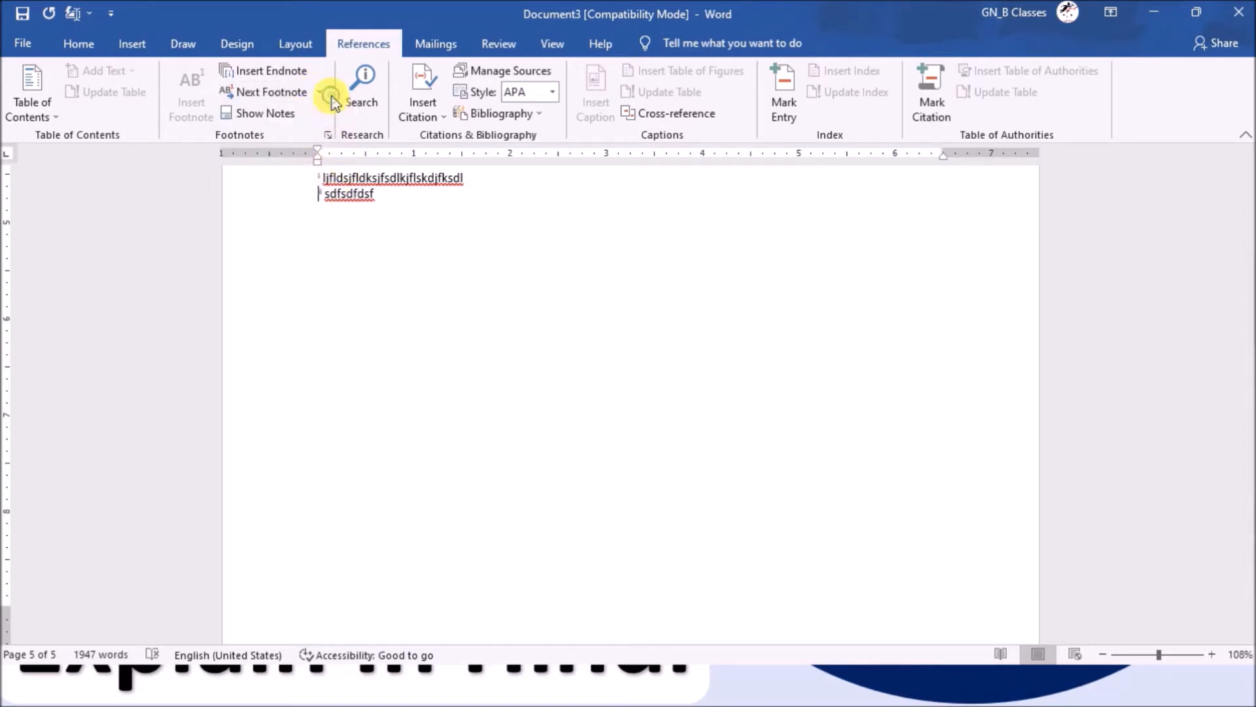
left_click(320, 93)
left_click(317, 160)
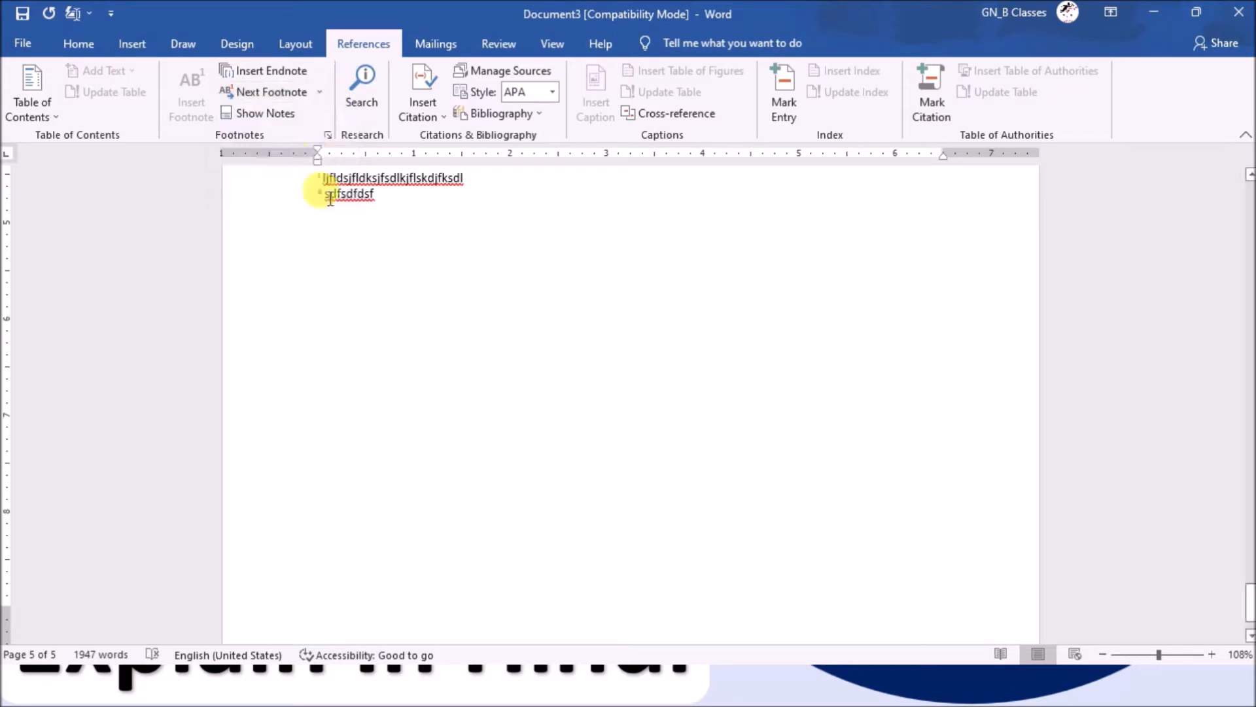
- Return from the endnote list to the reference mark after "powerful" in the page 3 body text
scroll(381, 331, "up", 2)
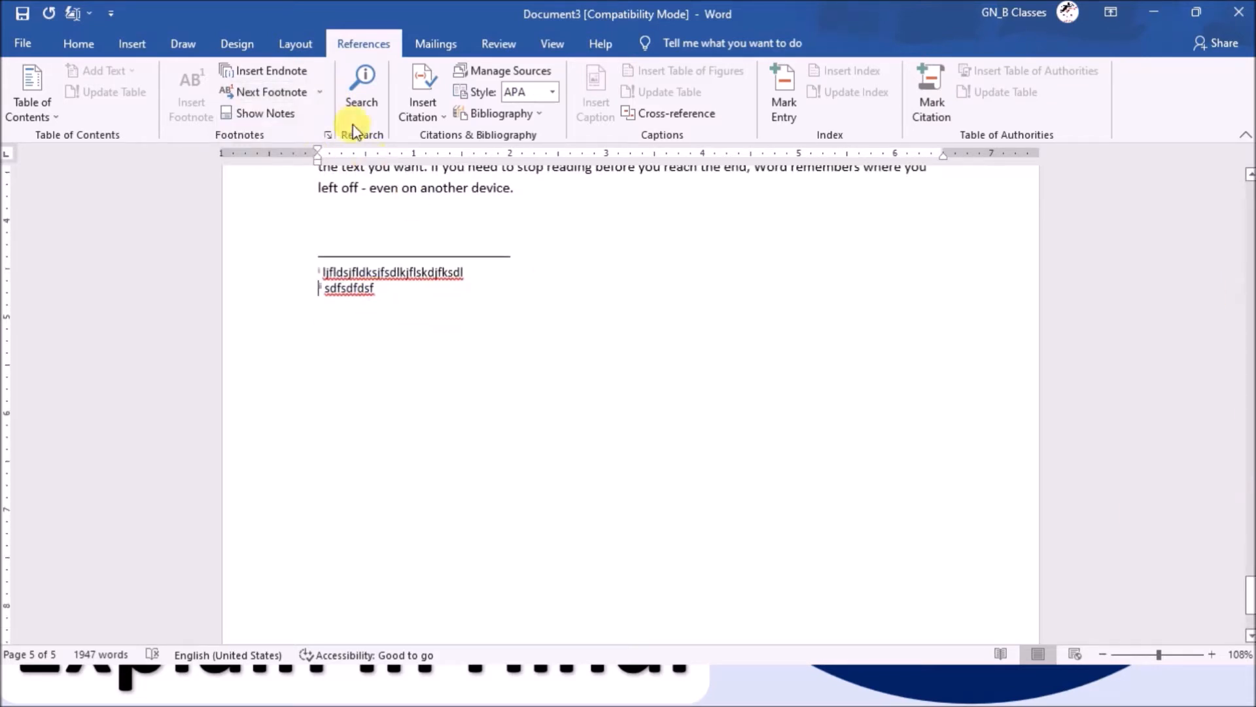
left_click(320, 92)
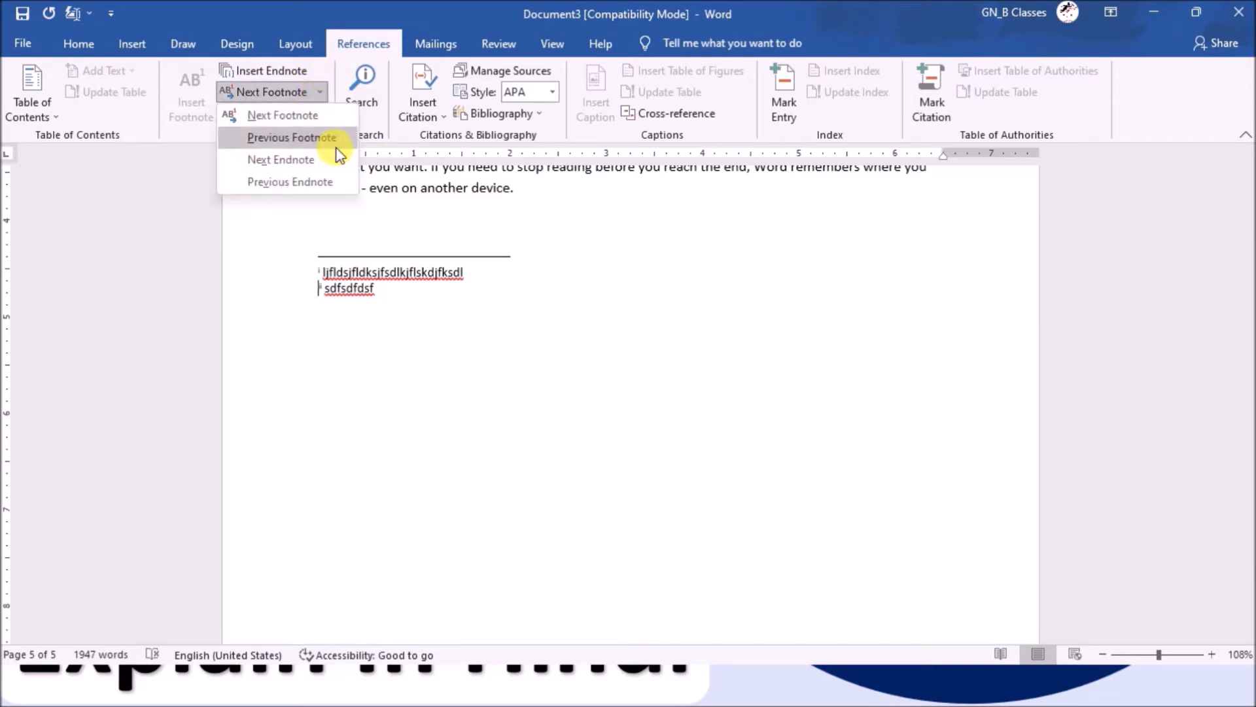
left_click(334, 122)
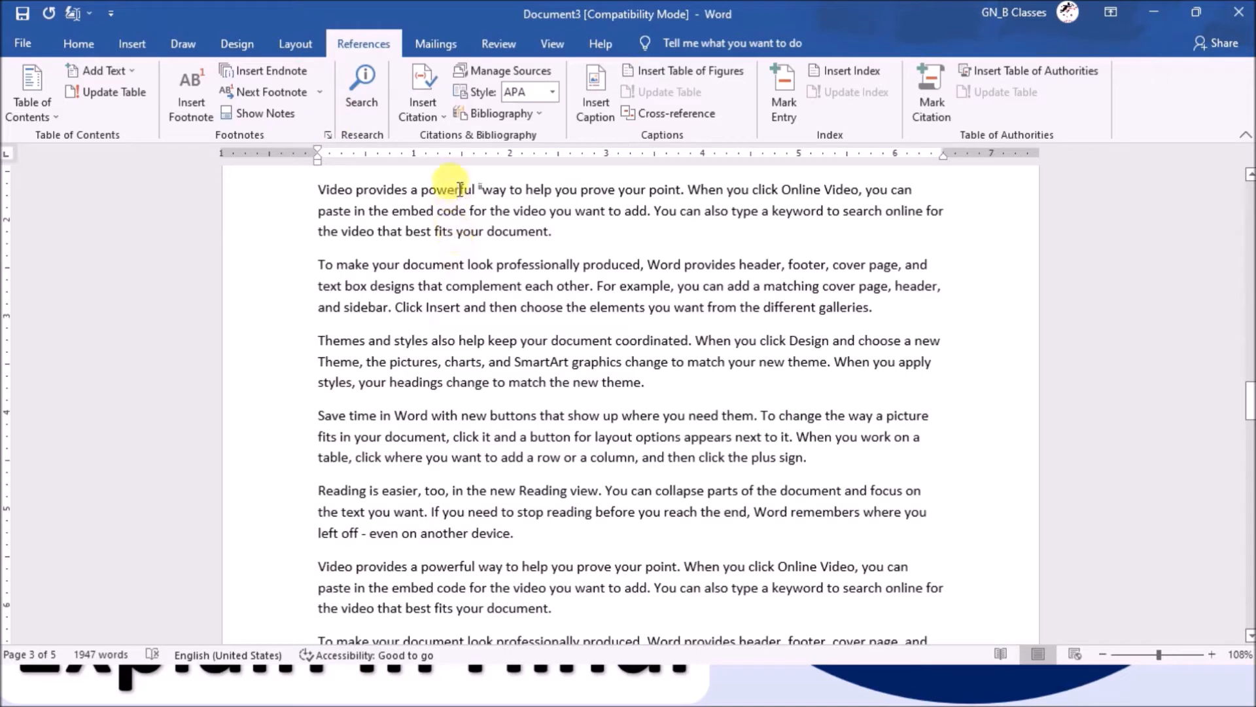
- Try Next Endnote from the mark after "powerful", and go back to the previous endnote mark after "buttons"
left_click(315, 93)
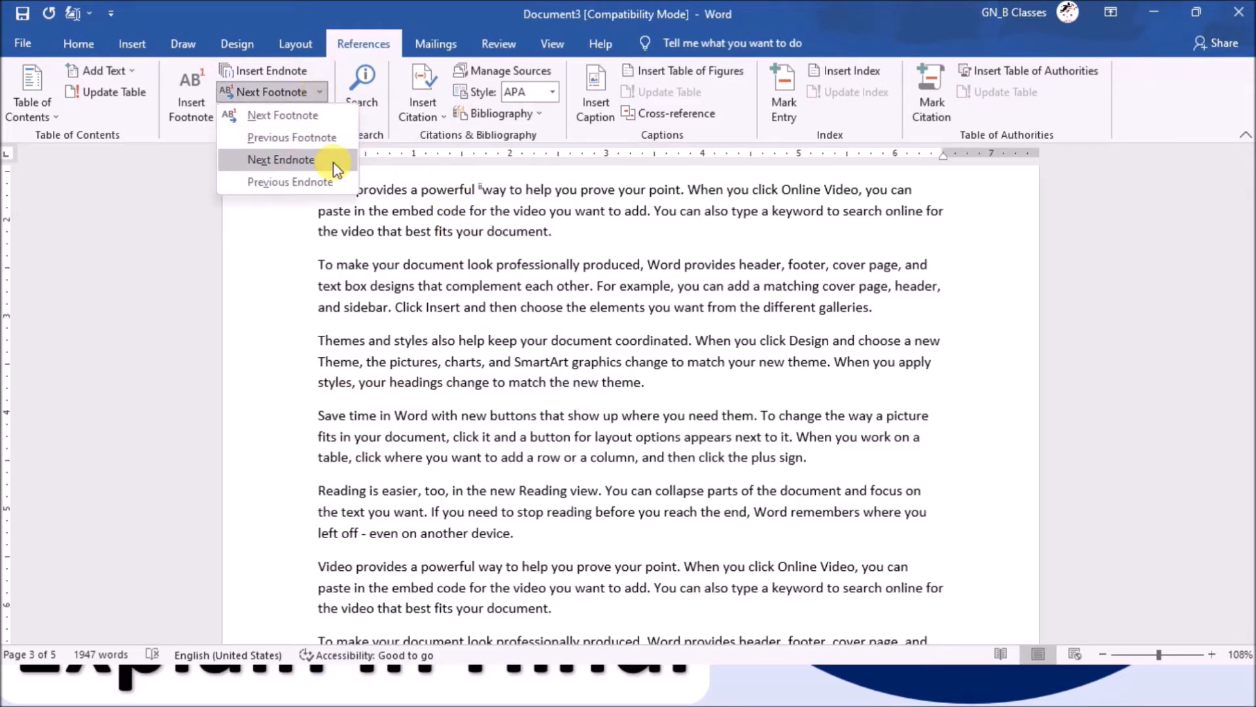
left_click(337, 160)
left_click(319, 92)
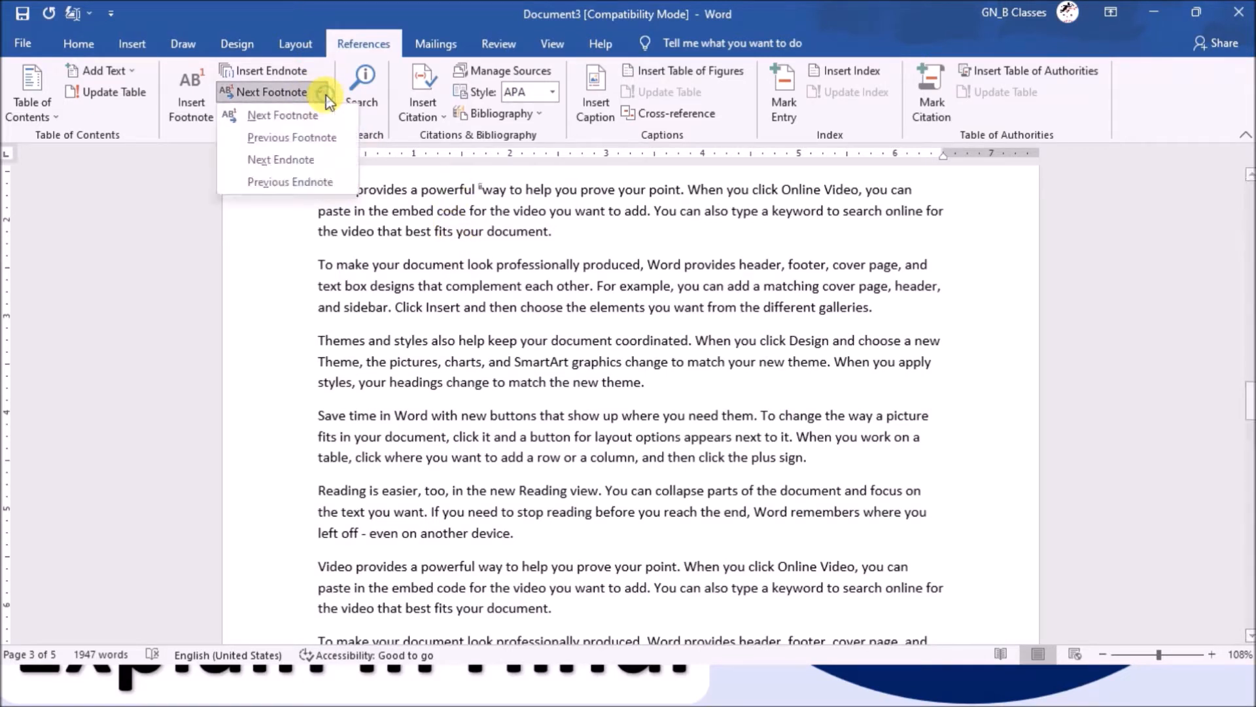
left_click(317, 182)
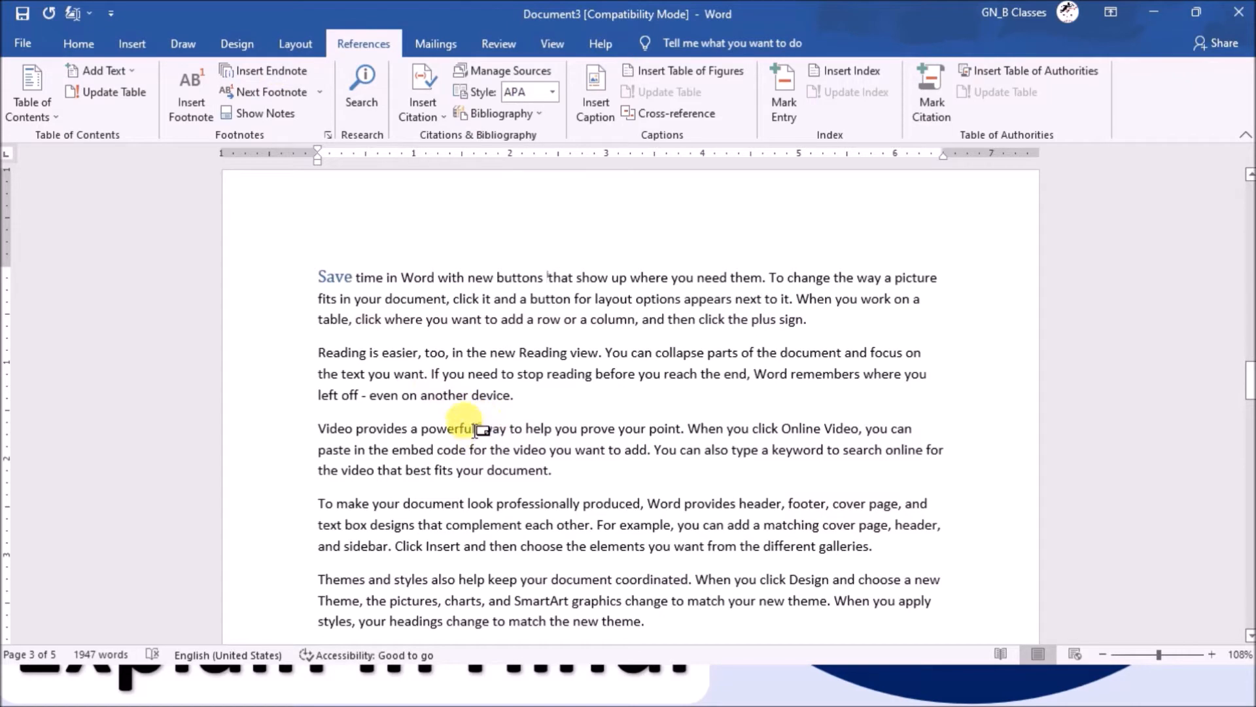
- Look up the word "easier" from the first paragraph of page 4 with the Search research tool
scroll(593, 473, "down", 2)
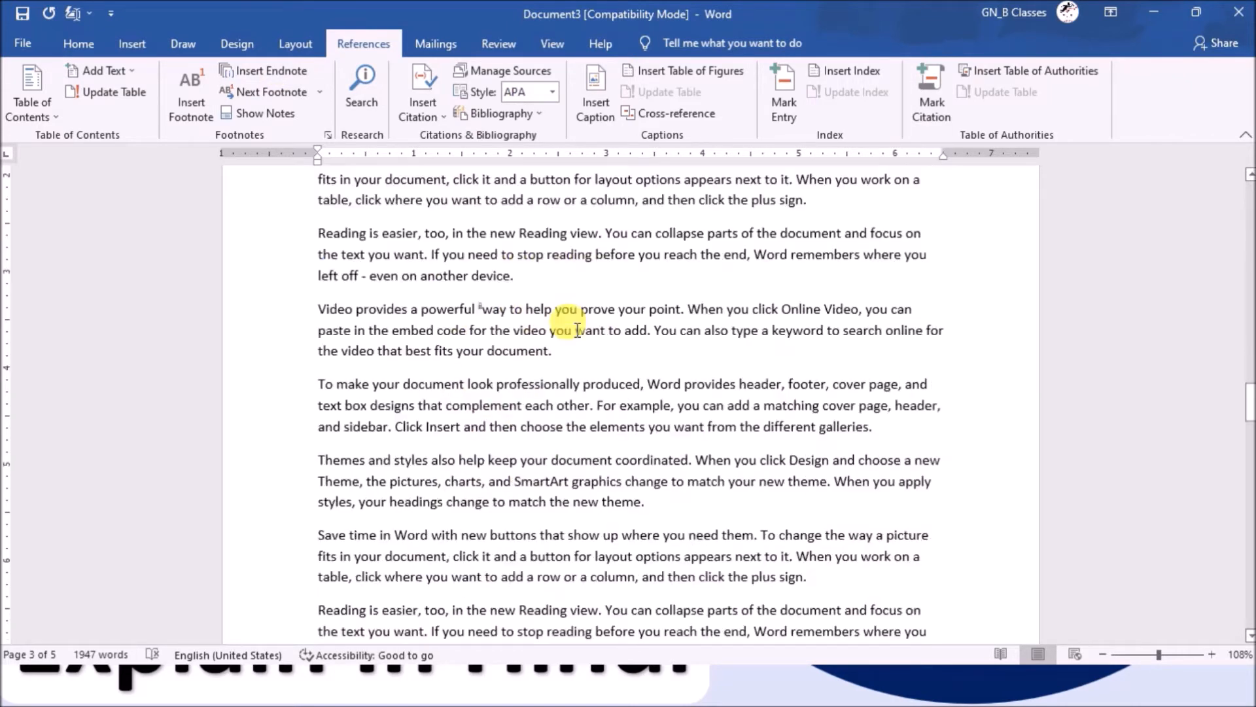
scroll(594, 472, "down", 5)
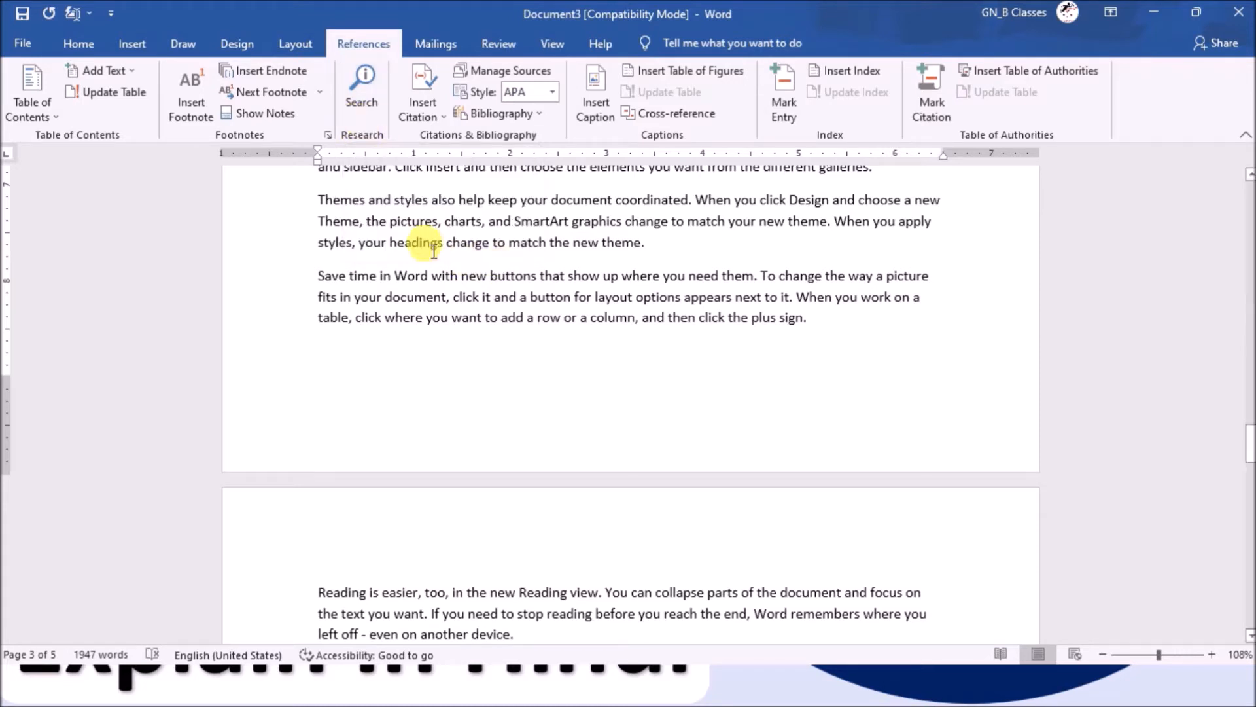
left_click(498, 276)
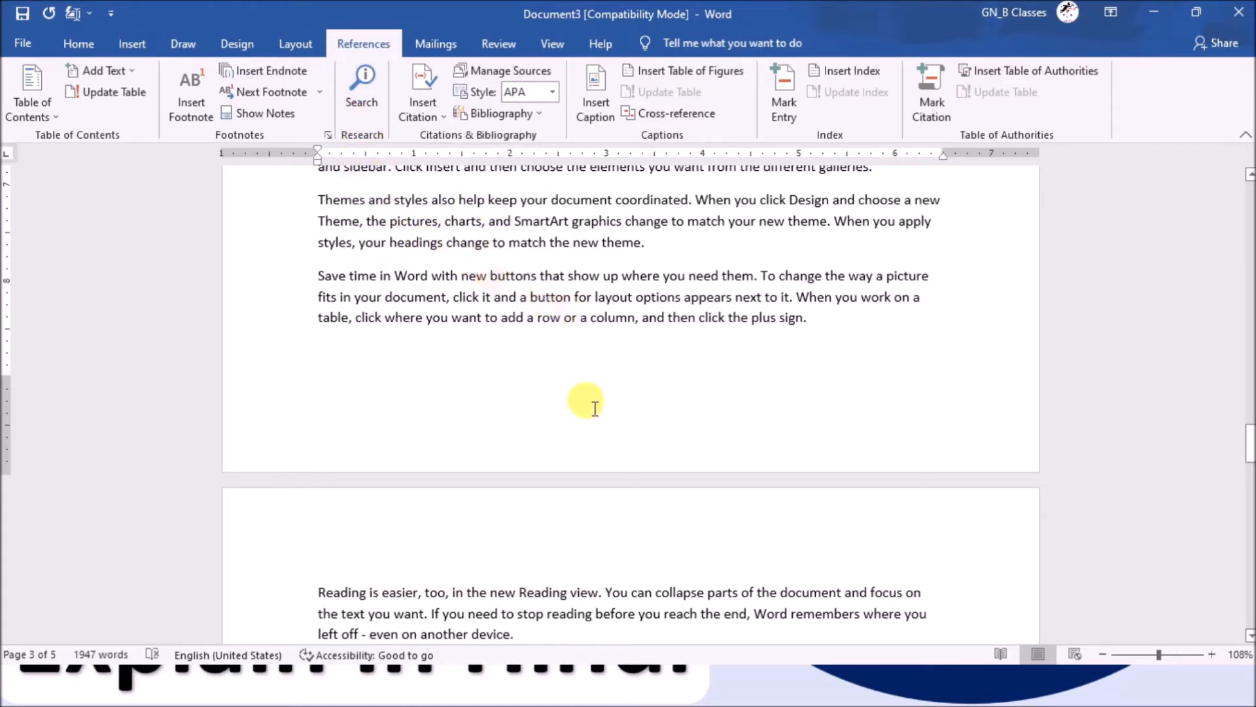
scroll(556, 439, "down", 3)
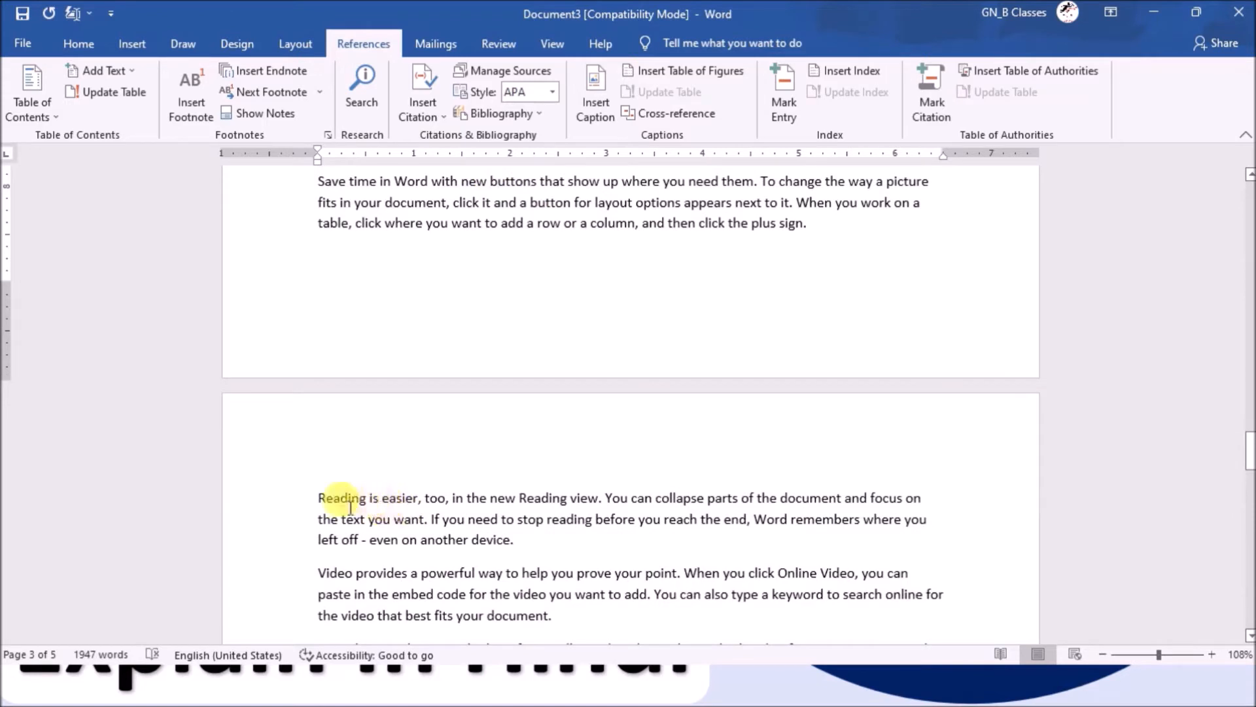
double_click(393, 498)
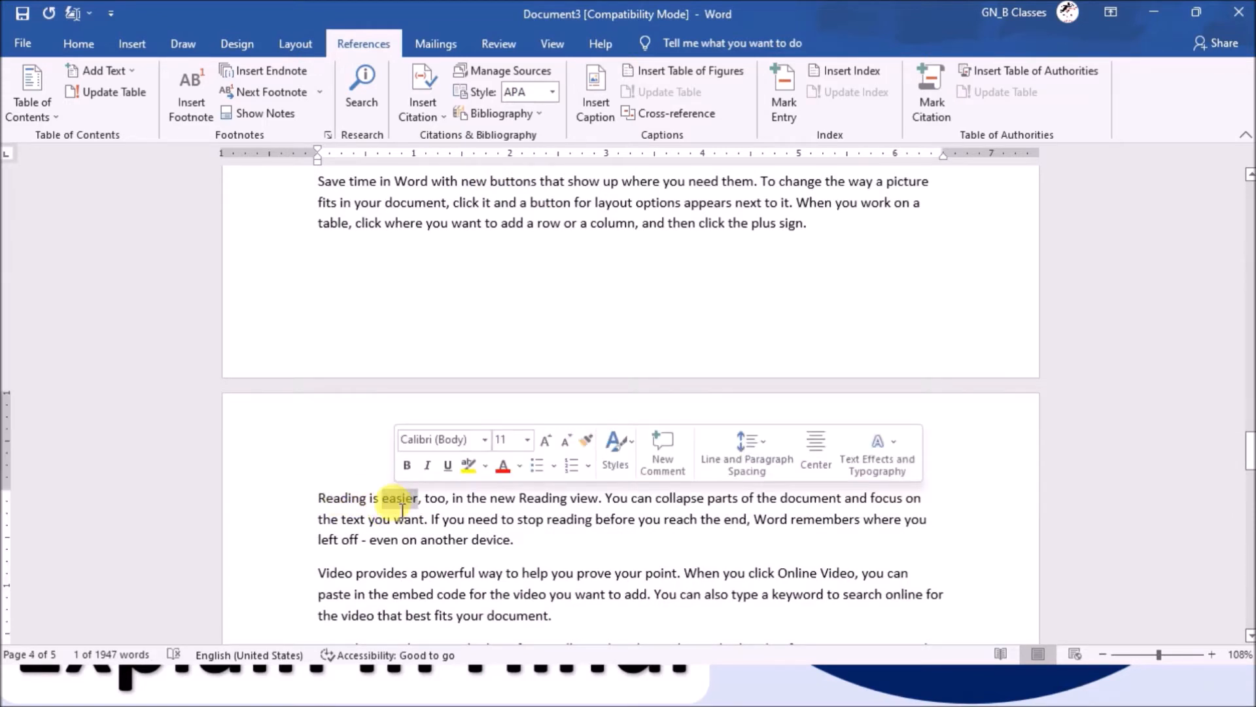
left_click(357, 100)
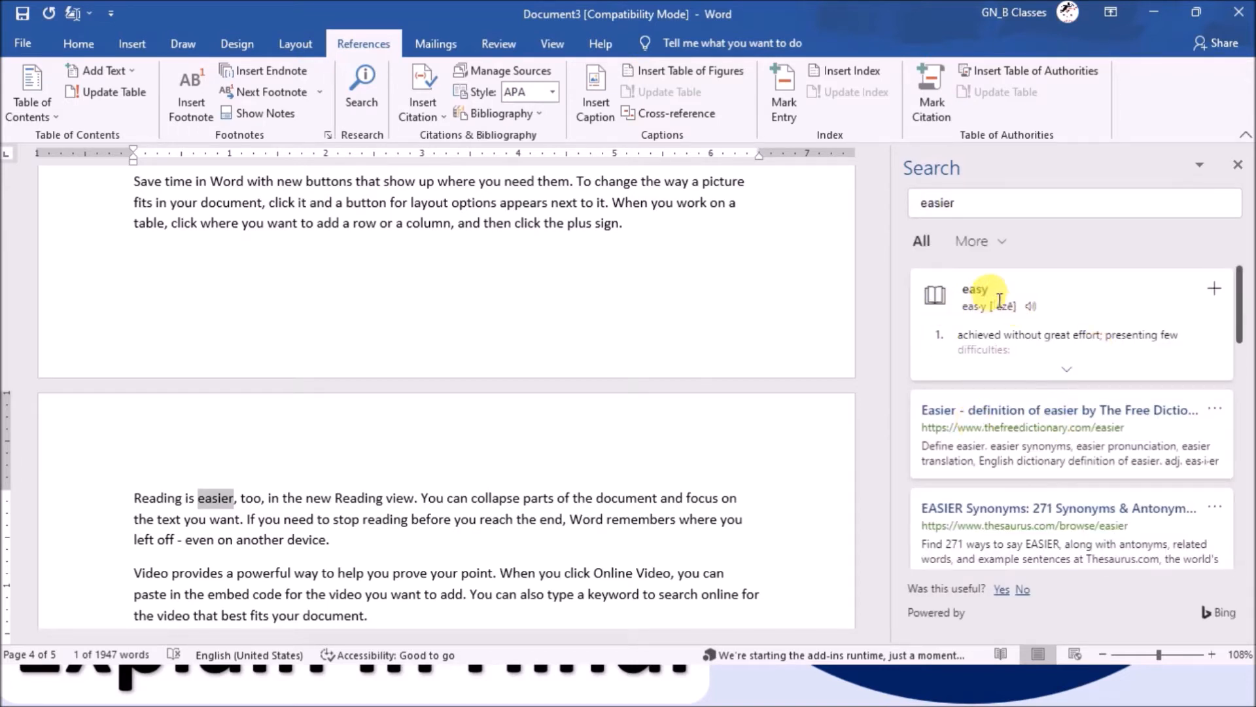
- Review the definitions and web results for "easier", and close the search results
scroll(1117, 388, "down", 5)
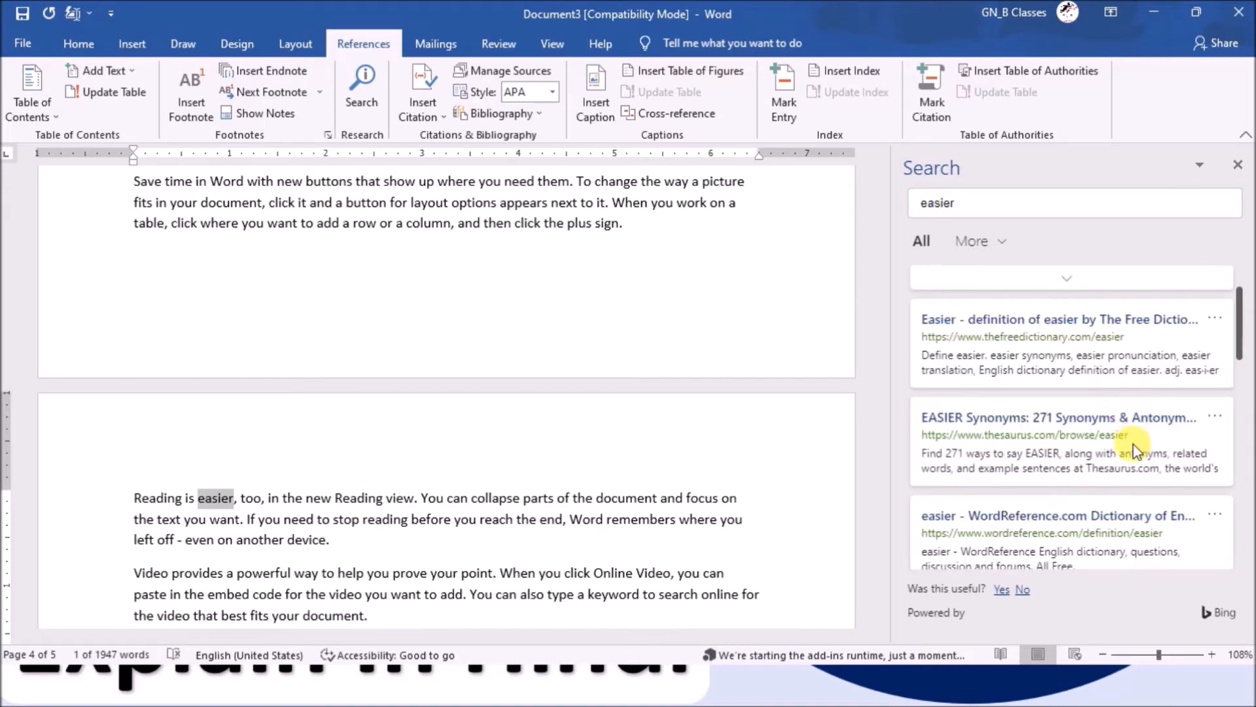
scroll(1013, 380, "down", 4)
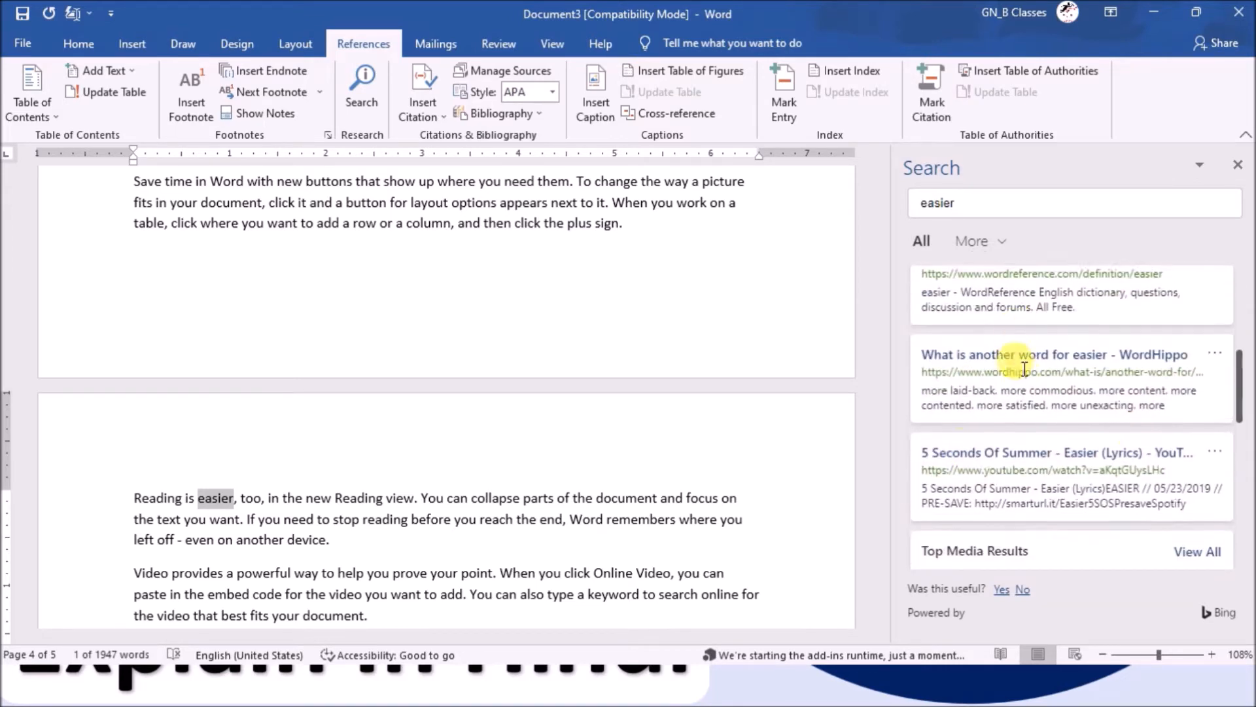
scroll(1073, 393, "up", 10)
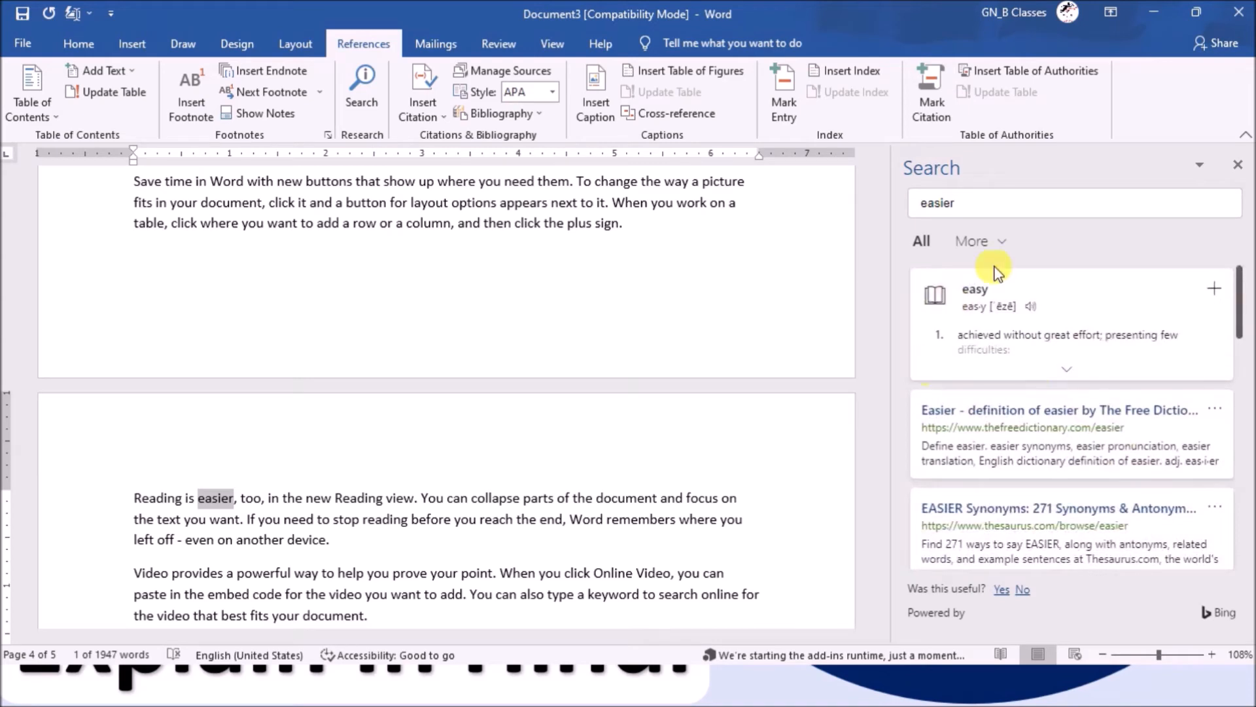
left_click(1239, 165)
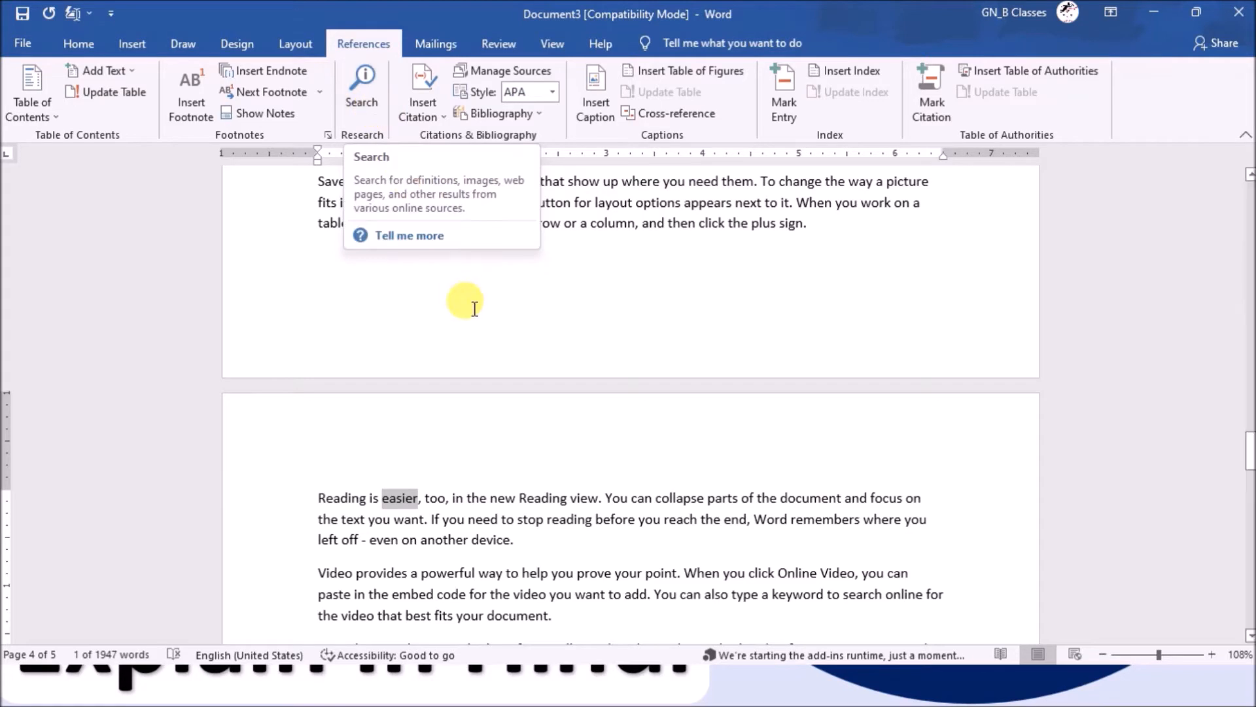
- Place the insertion point within "want" in the last paragraph of page 3, and start a new citation source of type Book
scroll(449, 353, "up", 3)
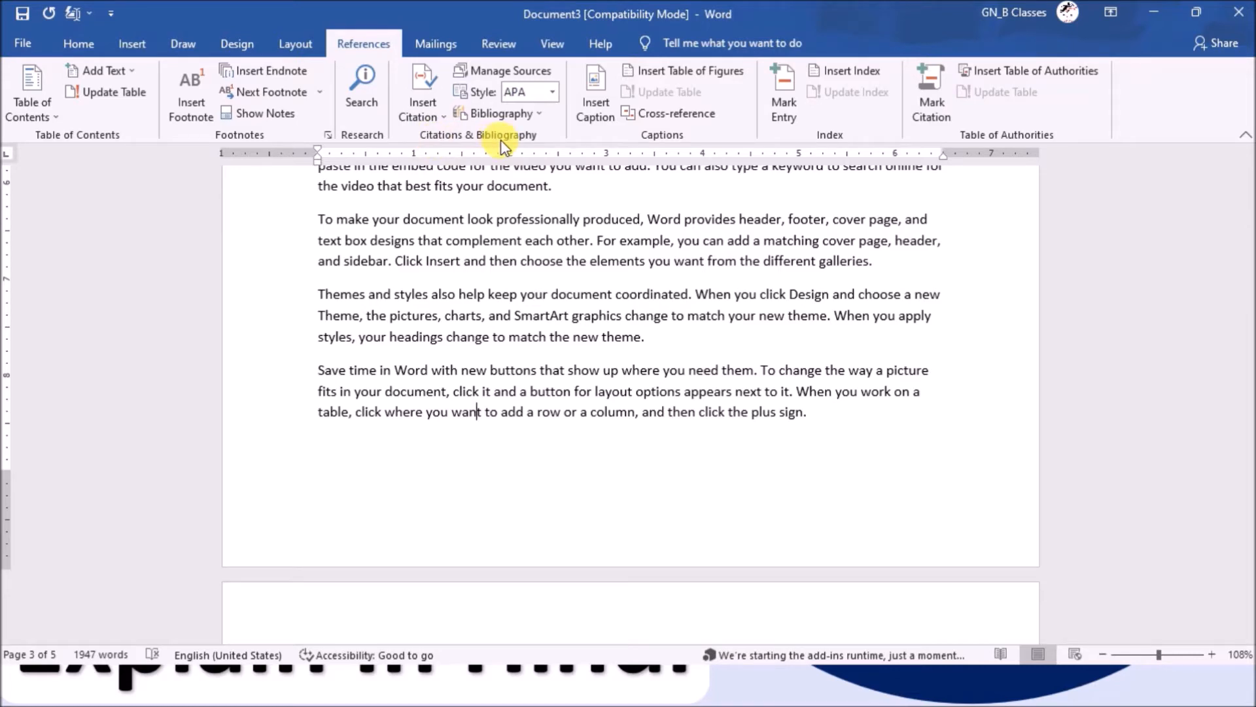
scroll(513, 224, "up", 3)
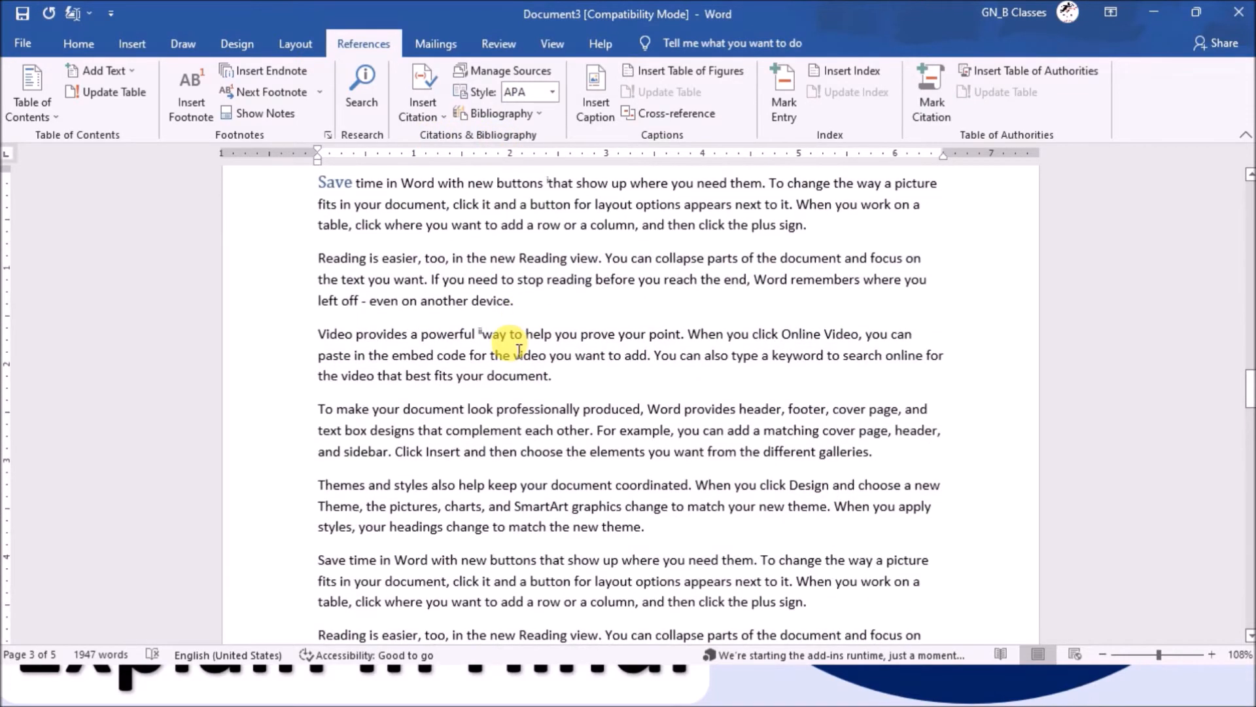
scroll(543, 360, "up", 2)
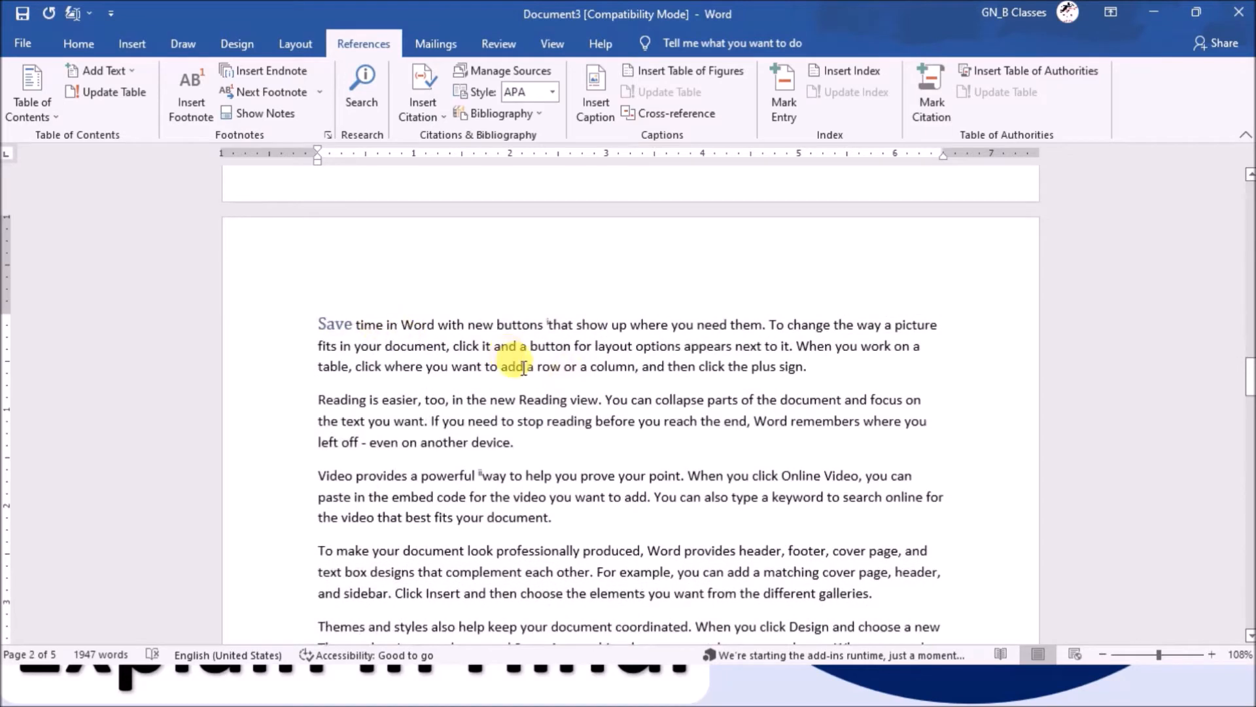
scroll(517, 360, "up", 10)
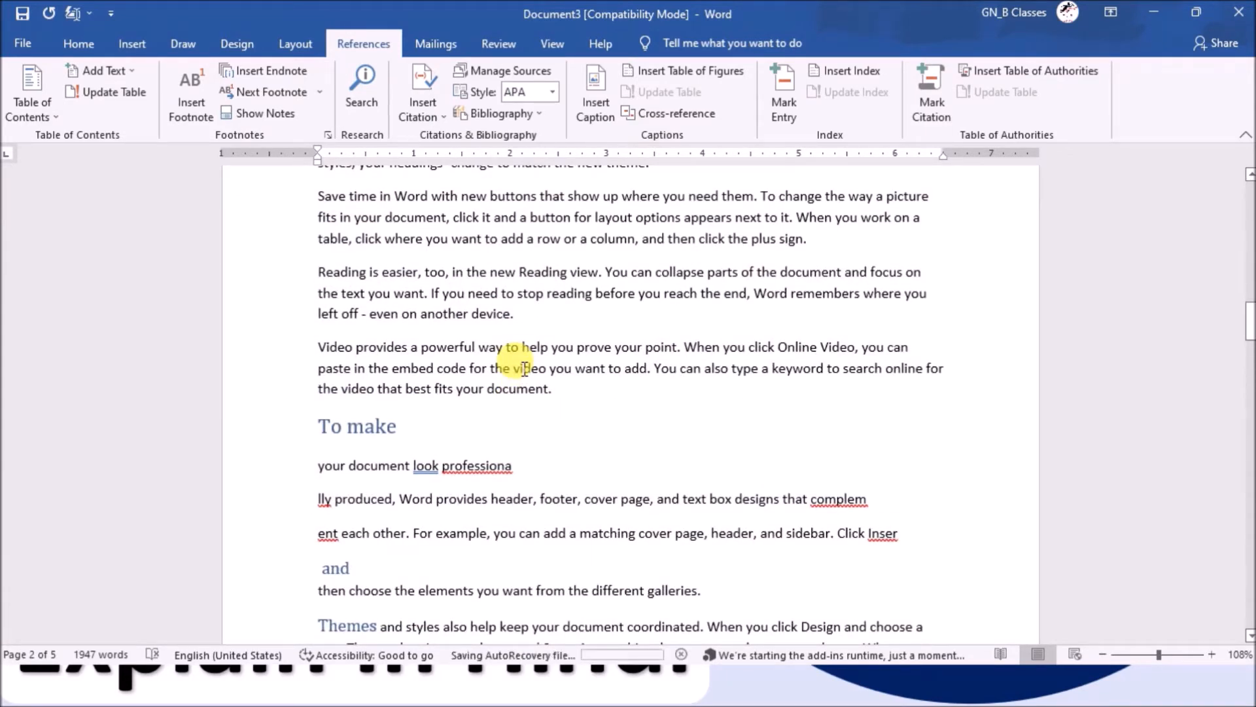
left_click(522, 368)
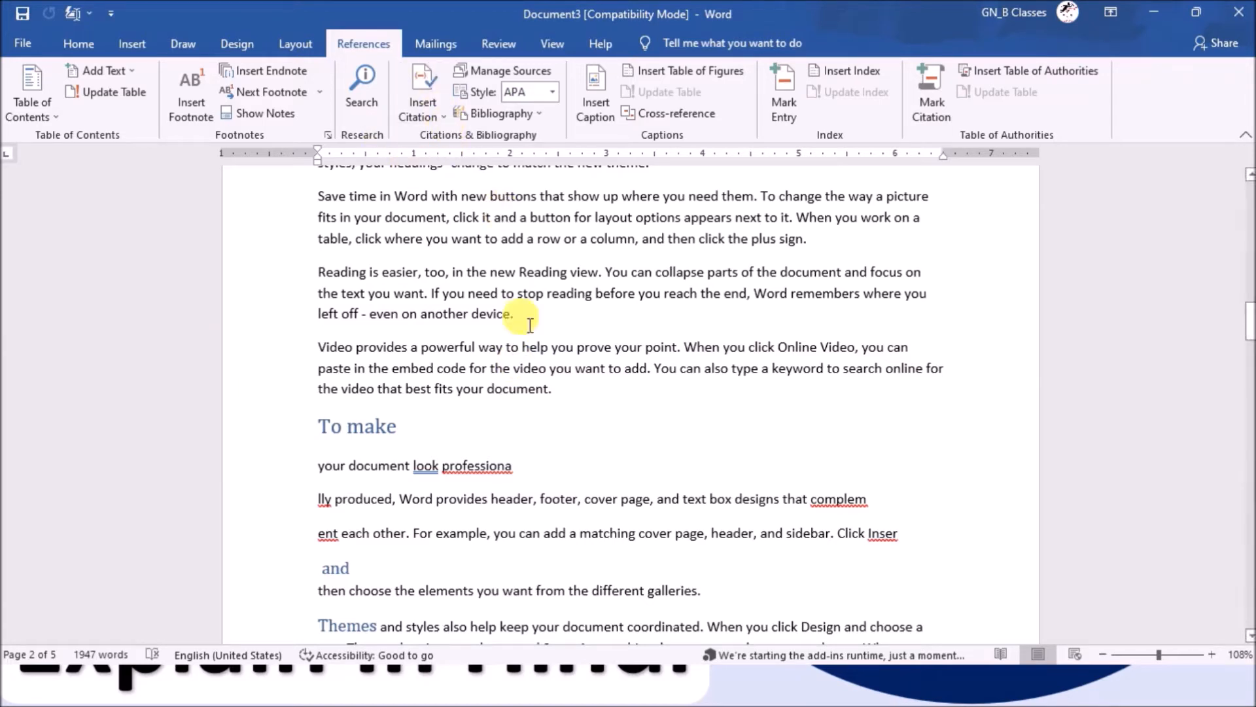
scroll(534, 381, "up", 5)
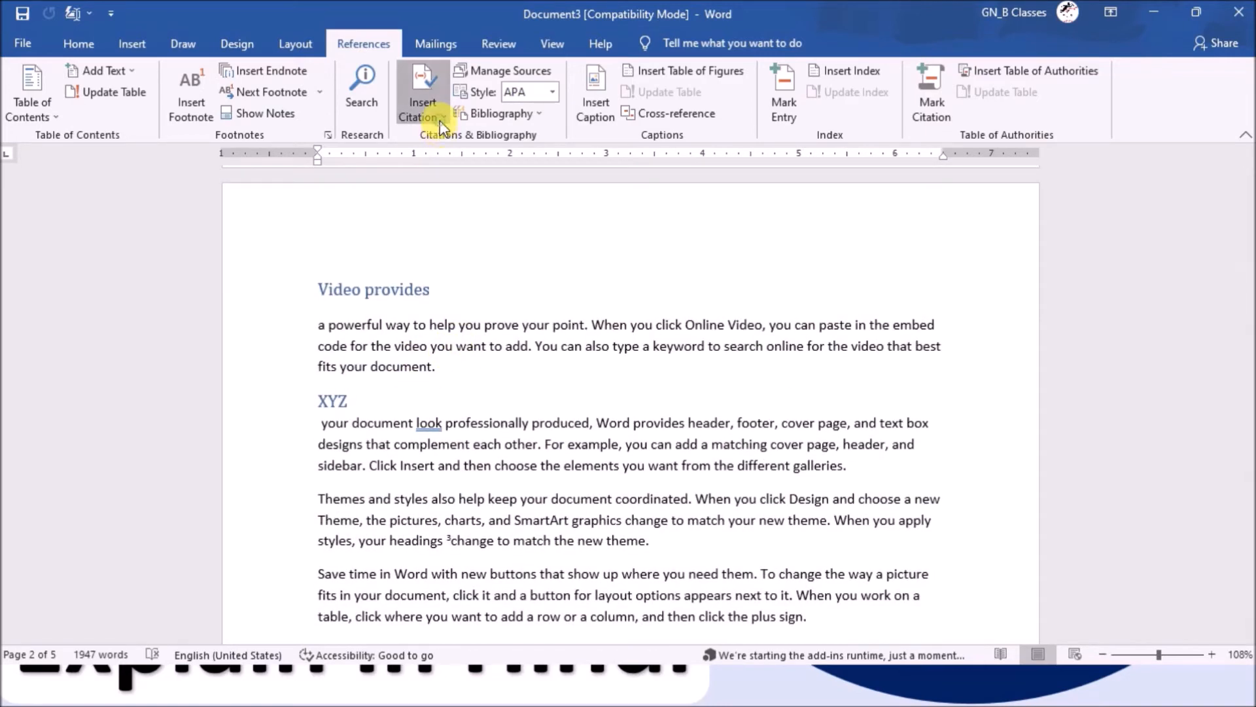
left_click(440, 121)
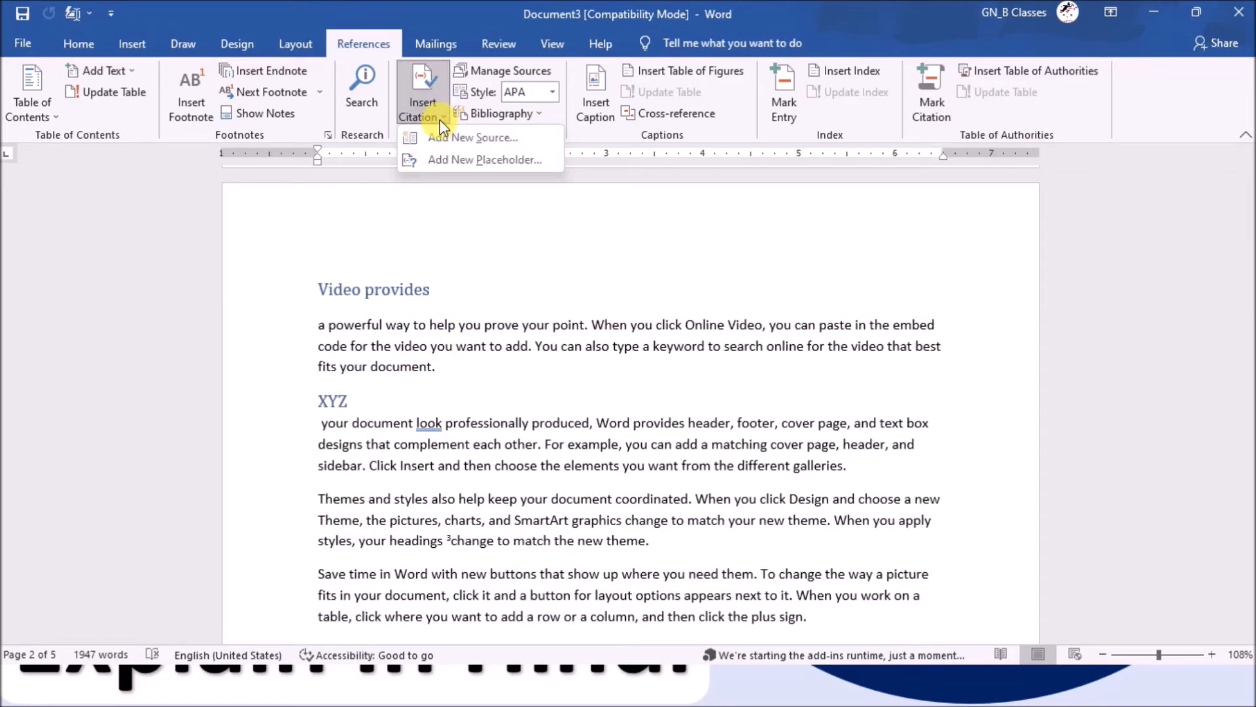
left_click(474, 144)
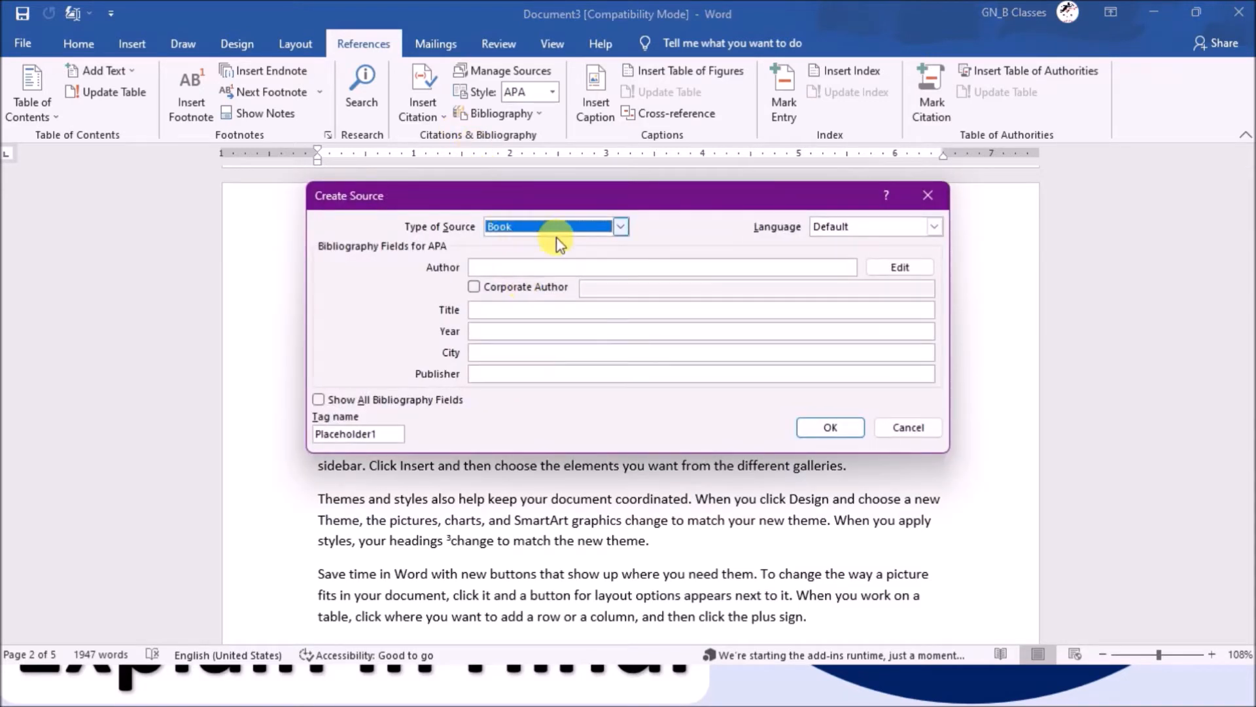
left_click_drag(645, 206, 718, 238)
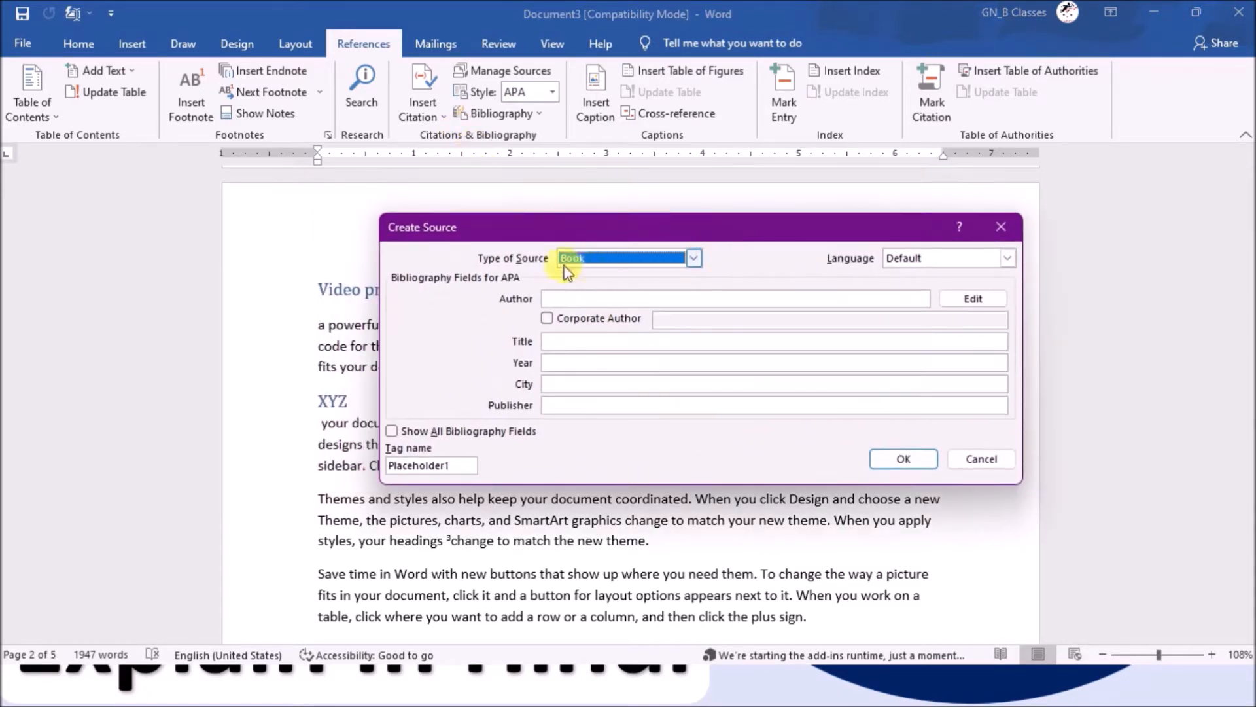
left_click(693, 259)
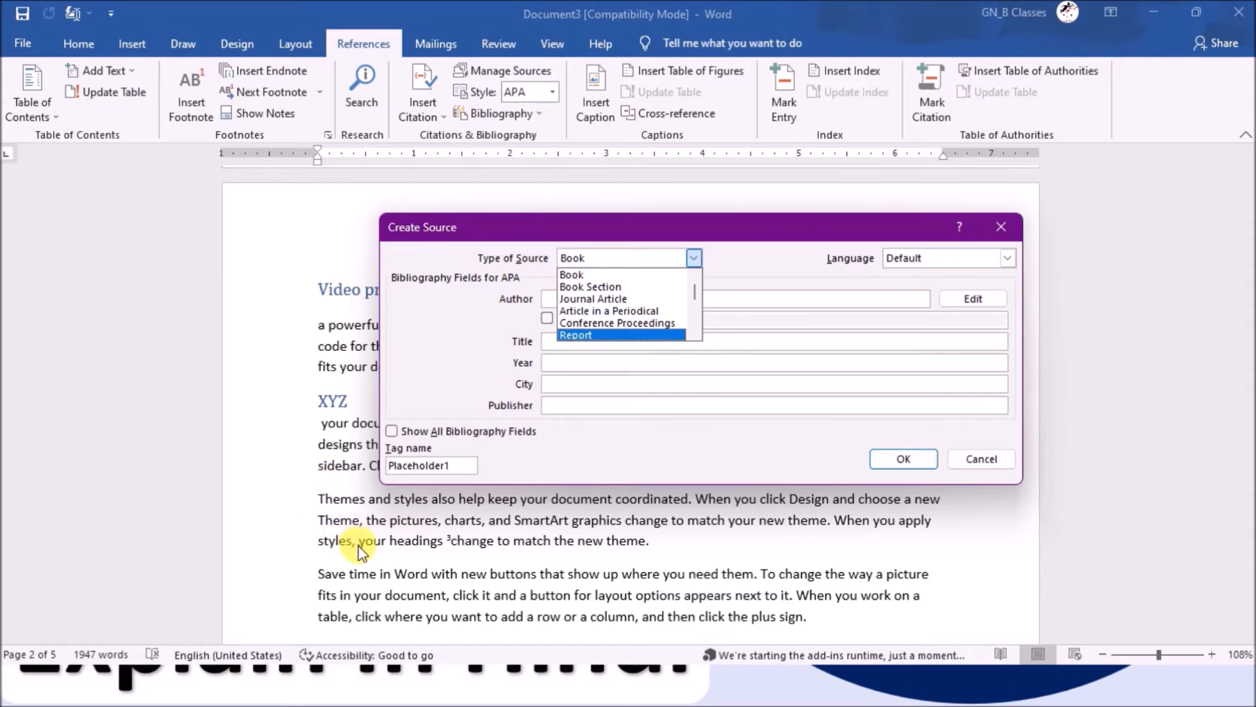
left_click(578, 275)
- Enter the author's name and the title Computer Notes for the book source
left_click(578, 301)
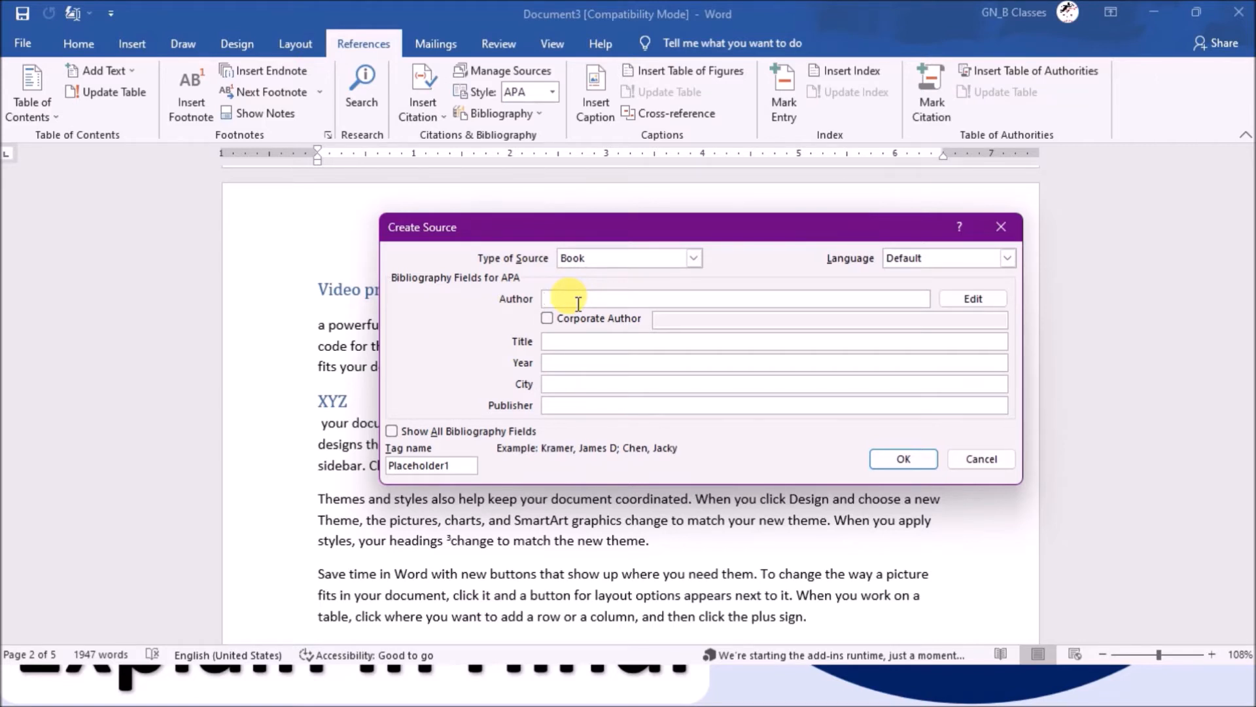
type("Vinay")
key("Tab")
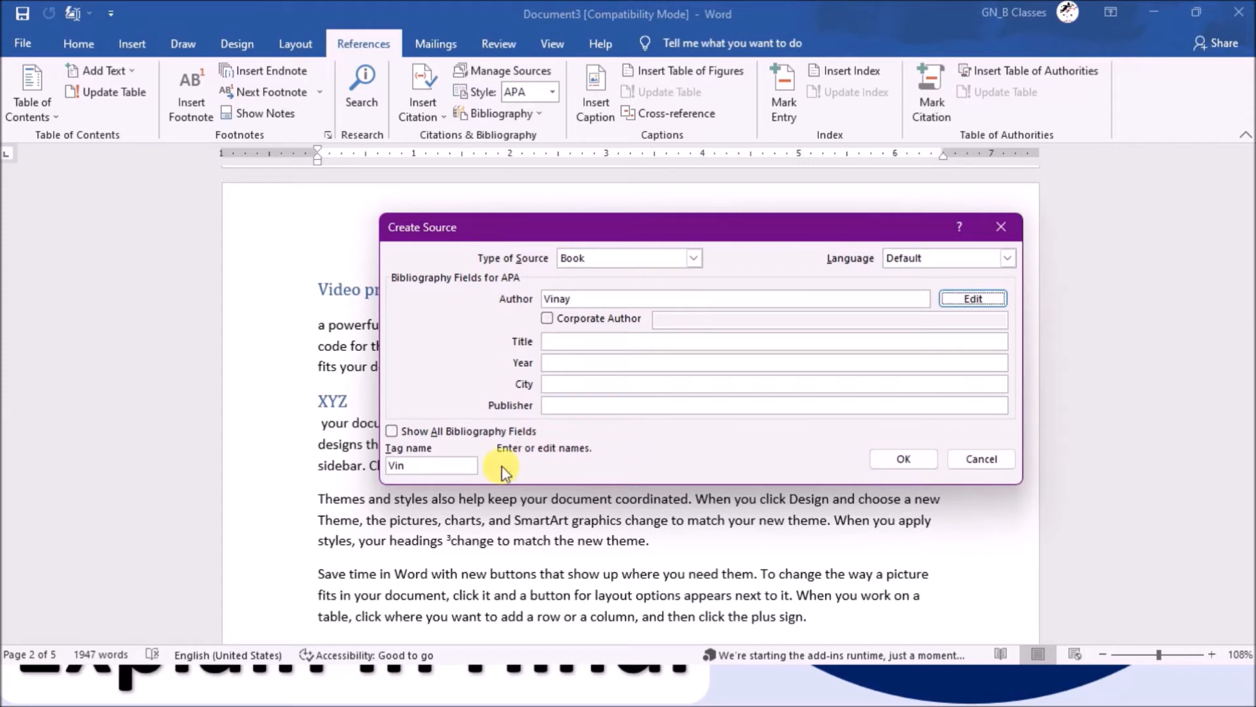
left_click(570, 342)
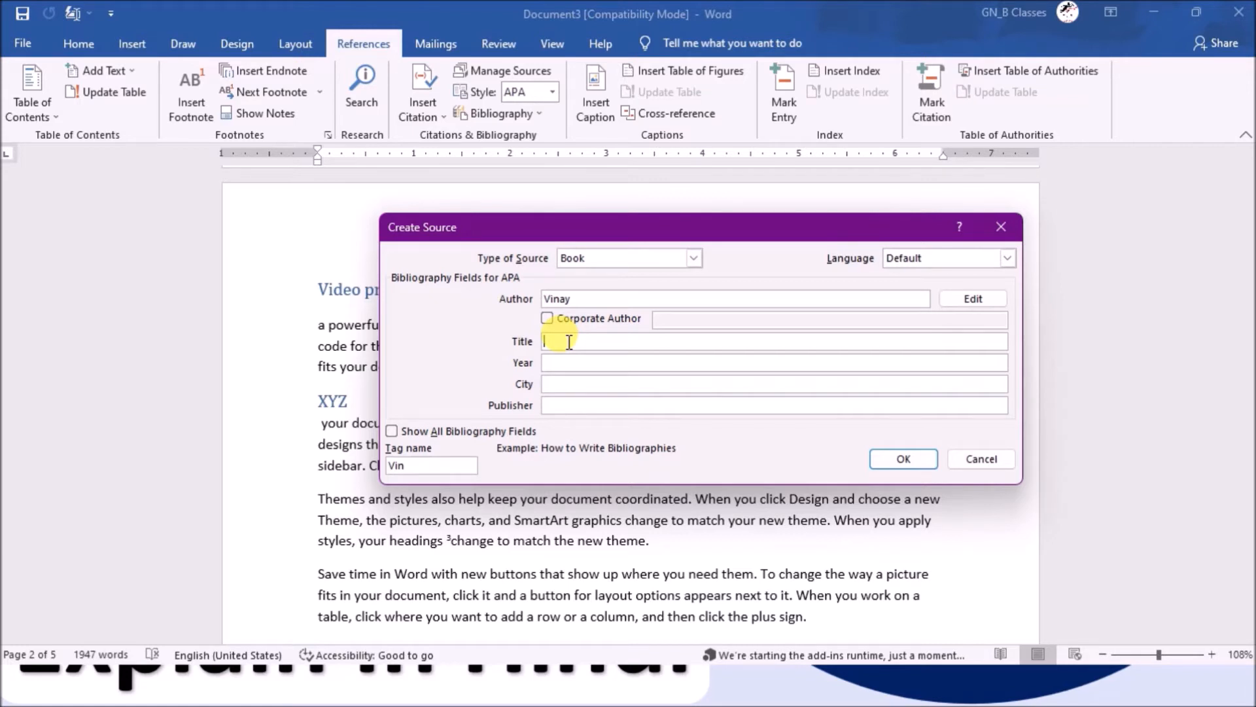
type("Computer Notes")
- Complete the book source with year 2022, city Guna and publisher Notion Press, and create it
left_click(575, 360)
type("2")
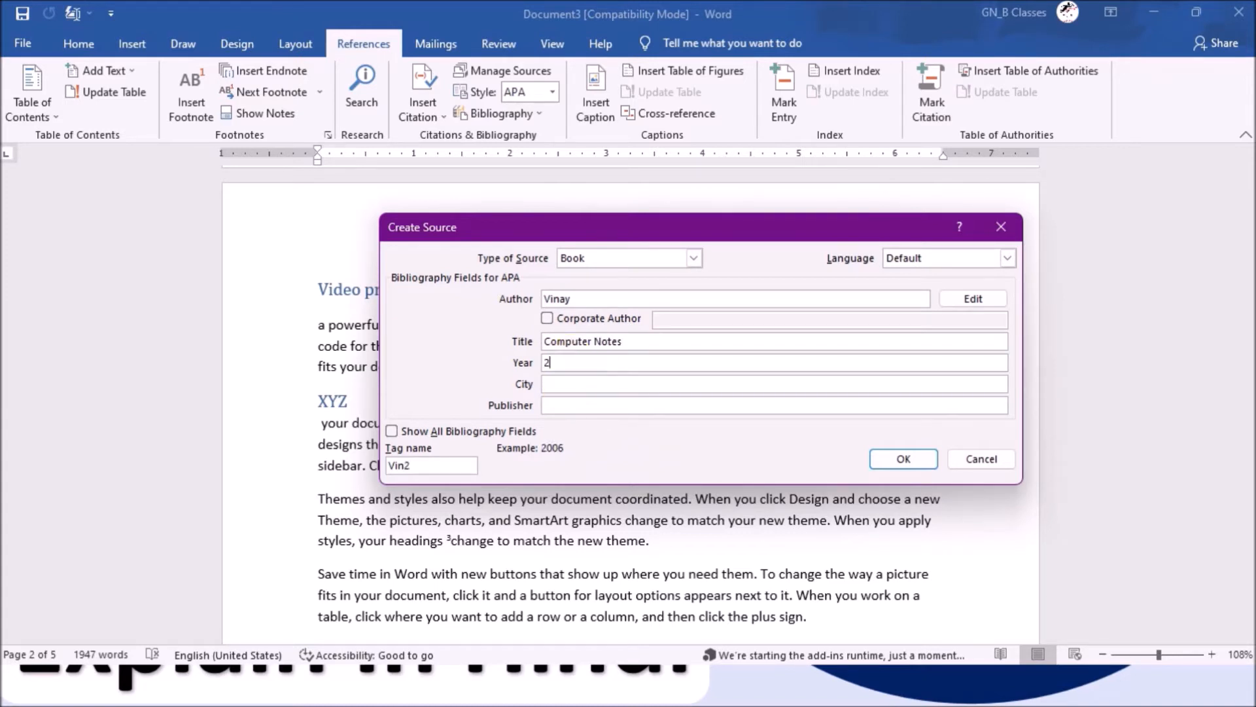
type("022")
key("Tab")
type("Guna")
key("Tab")
type("Notion Press")
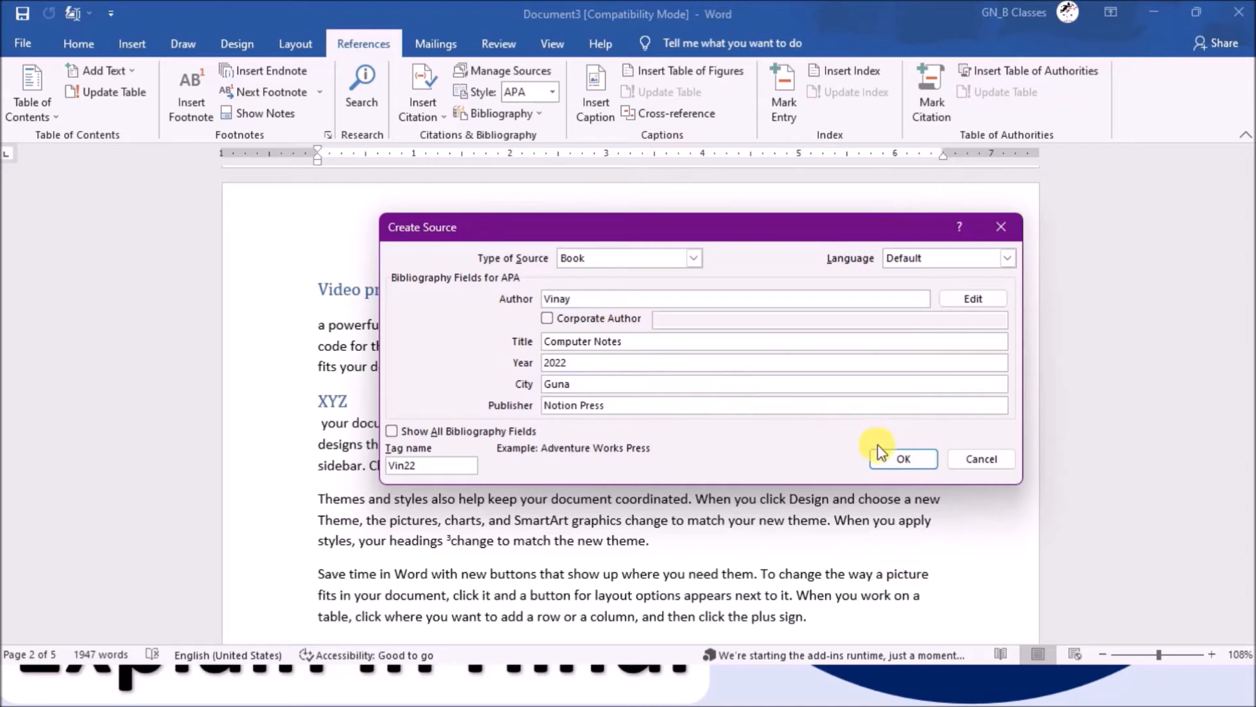
left_click(903, 458)
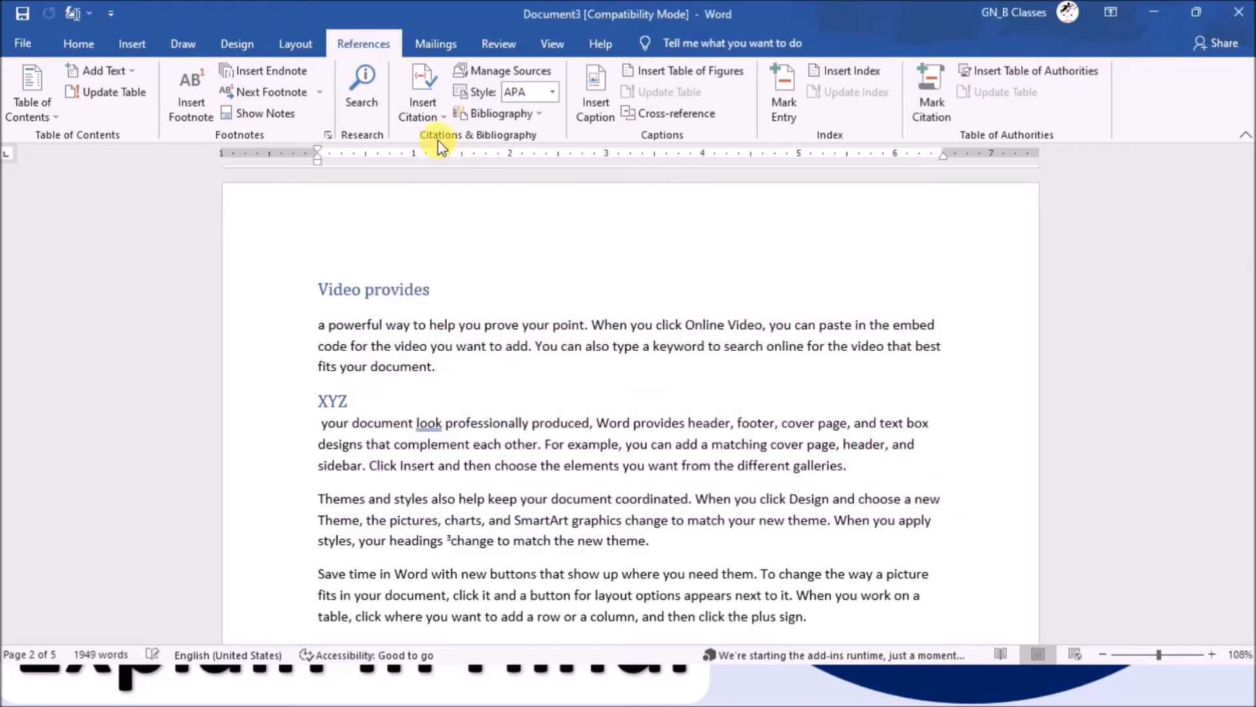
- Start a second citation source of type Book Section and enter the section author's name with the title Mr
left_click(430, 114)
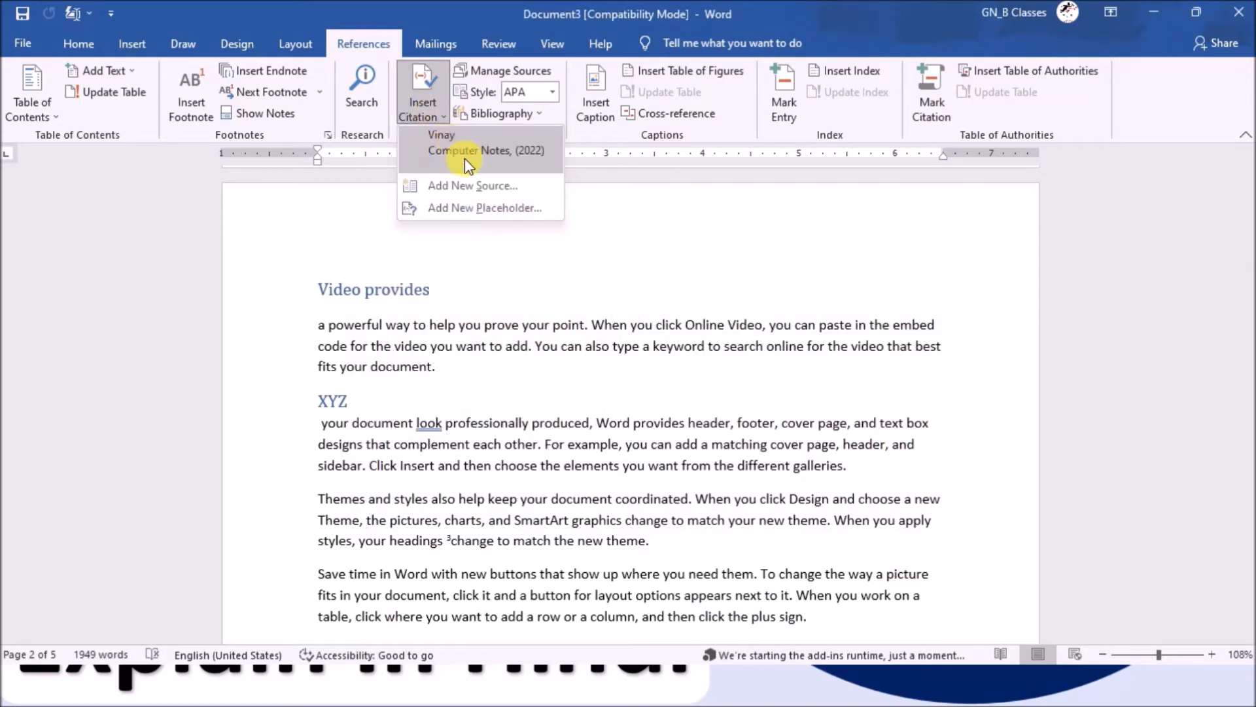
left_click(474, 185)
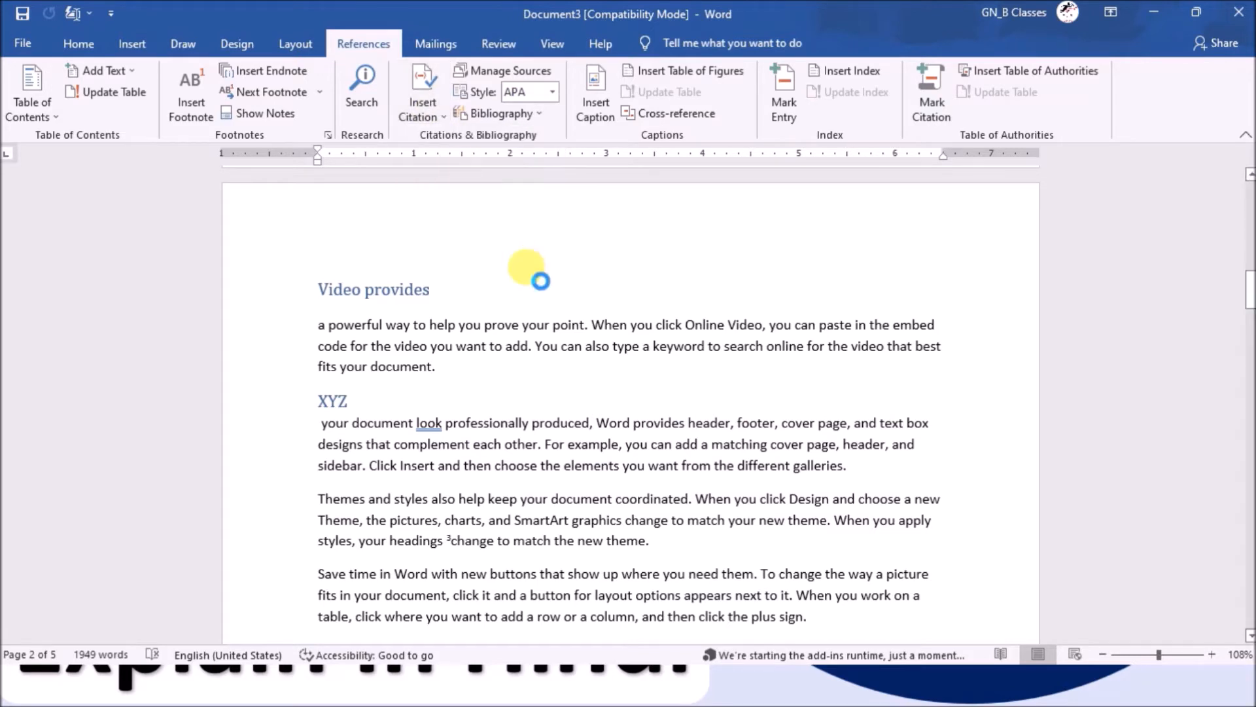
left_click(694, 262)
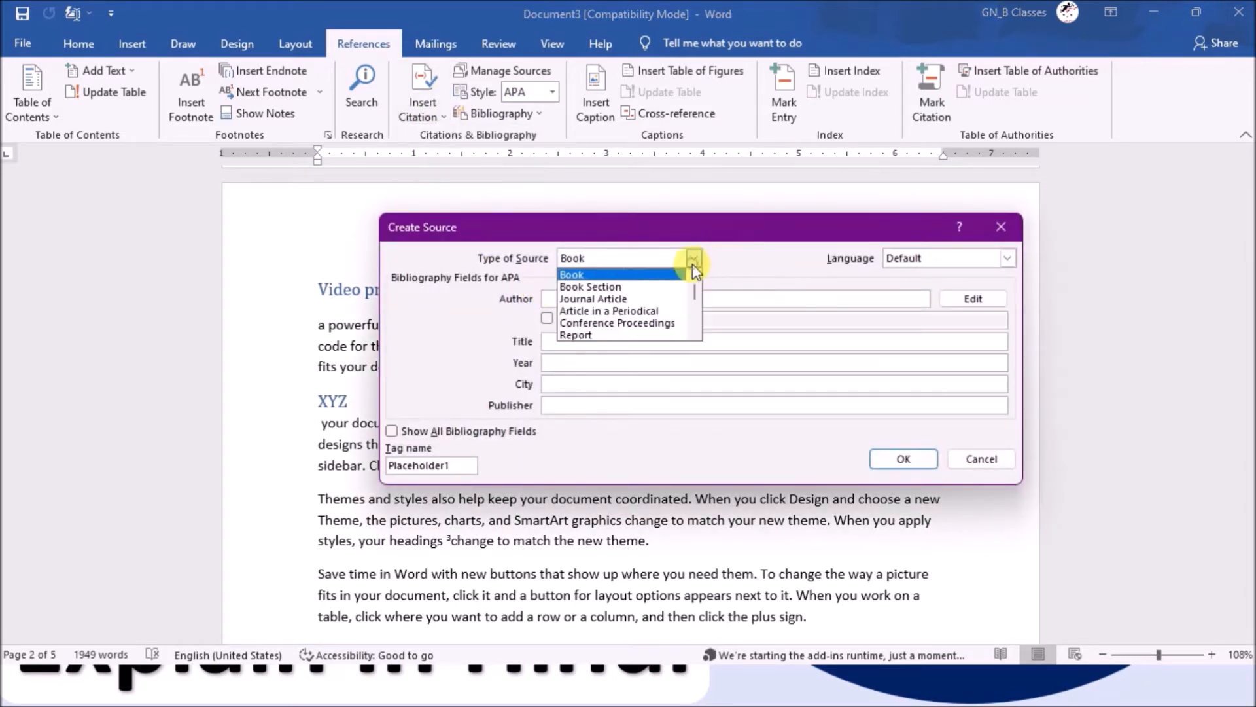
left_click(605, 287)
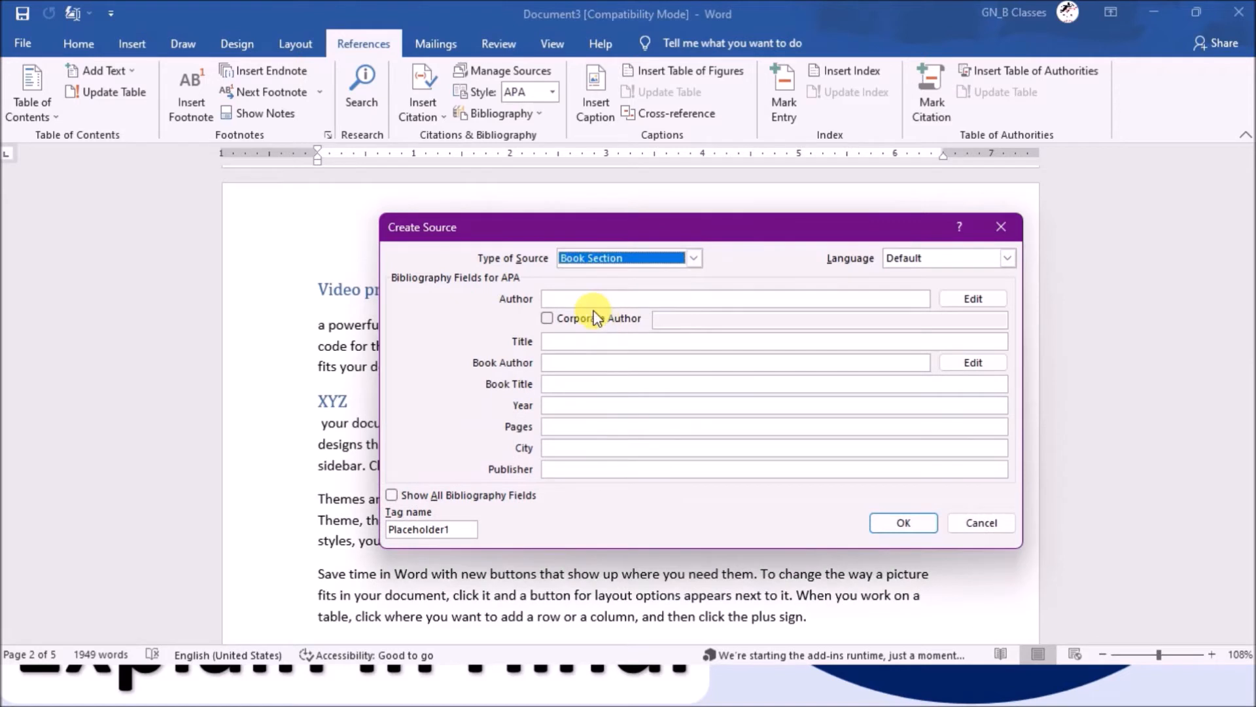
left_click(589, 299)
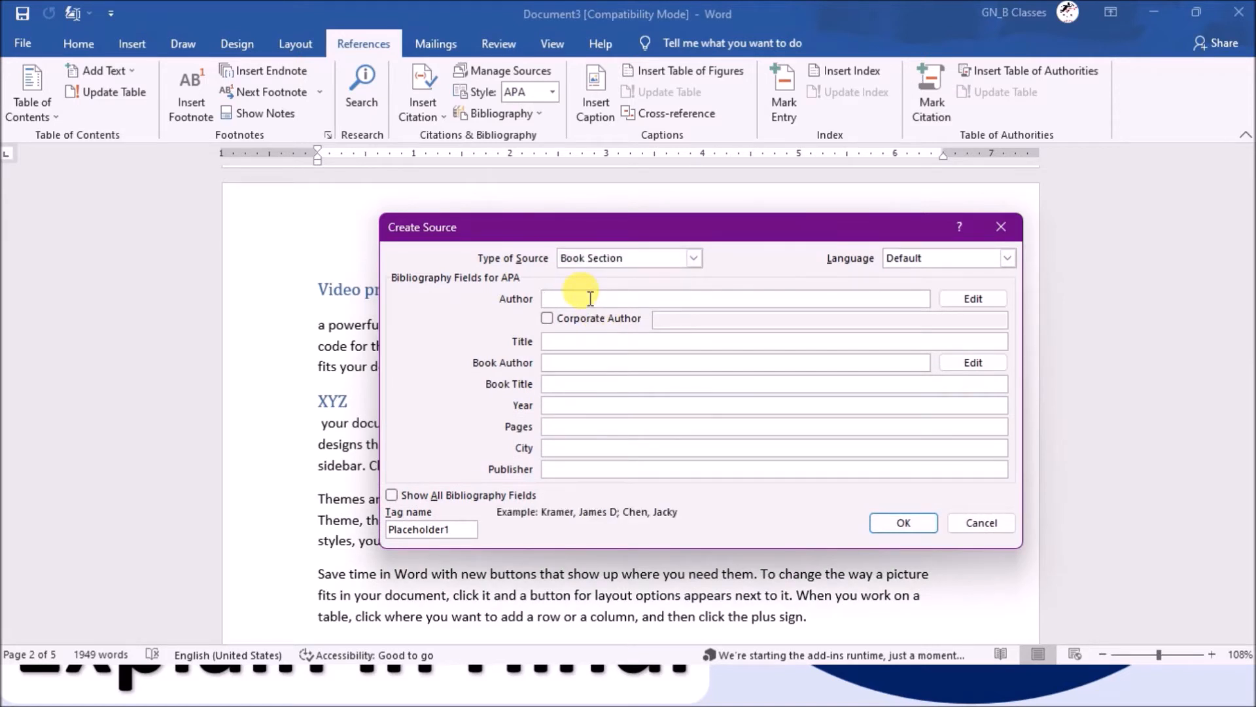
type("Mr")
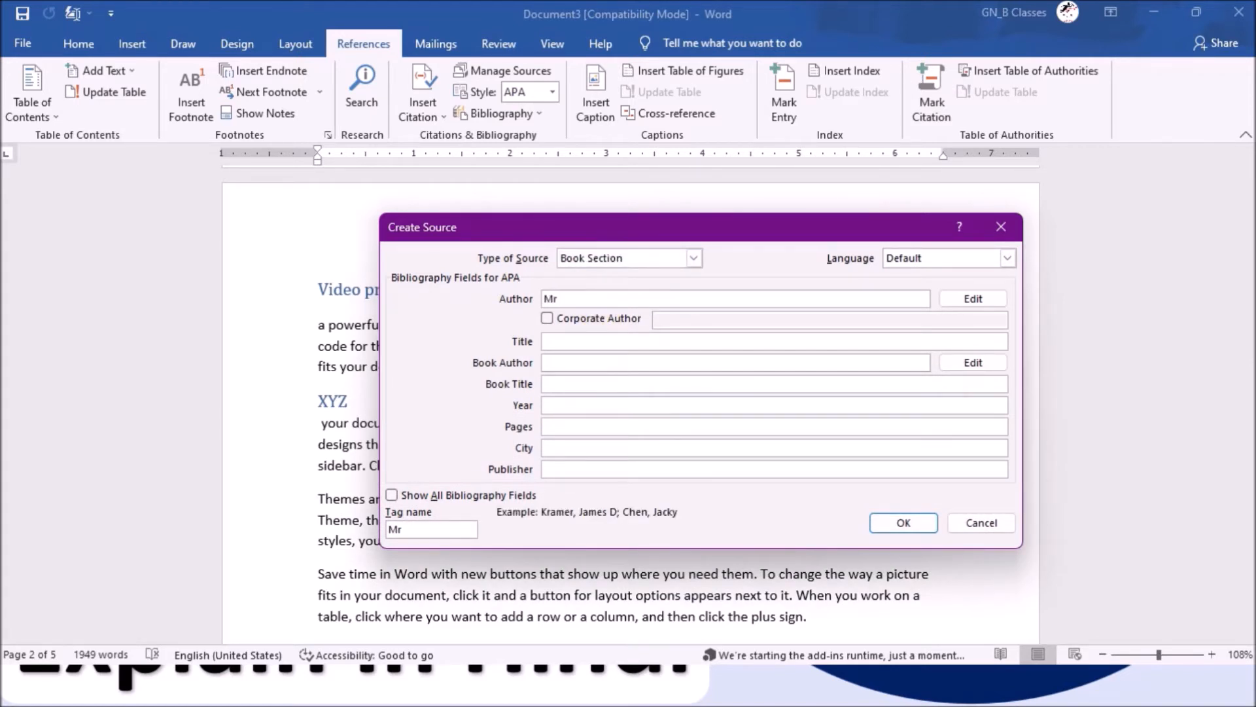
type(",")
key("BackSpace")
key("BackSpace")
type(". Ra")
key("BackSpace")
type("j sharma")
- Enter the section title XYZ, the book author's name and the book title Computert Notes
left_click(589, 341)
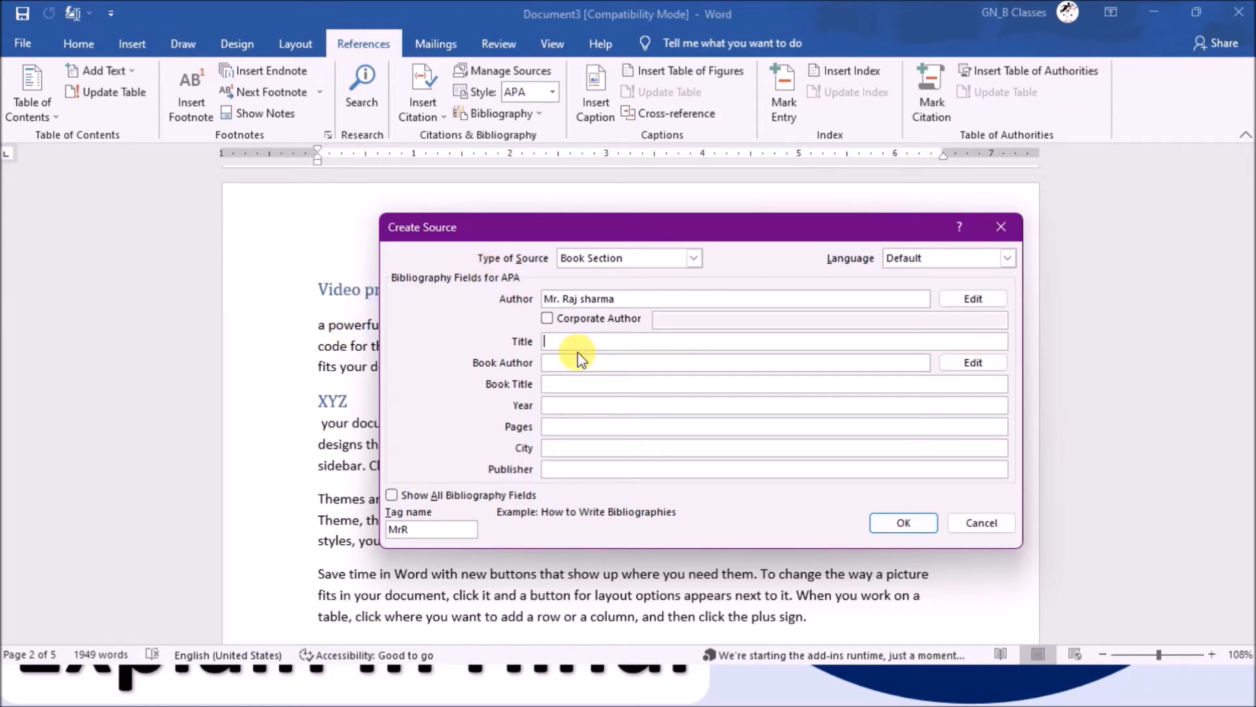
type("XYZ")
key("Tab")
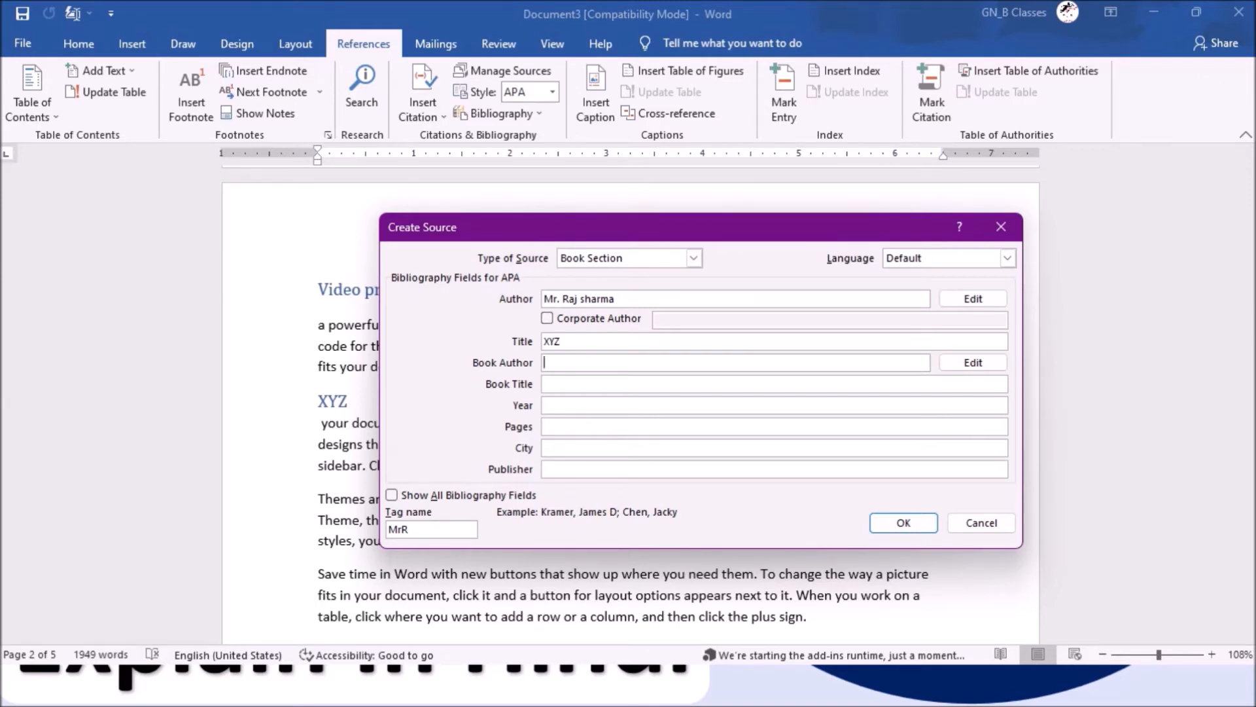
type("Raj Sharma")
key("Tab")
left_click(562, 381)
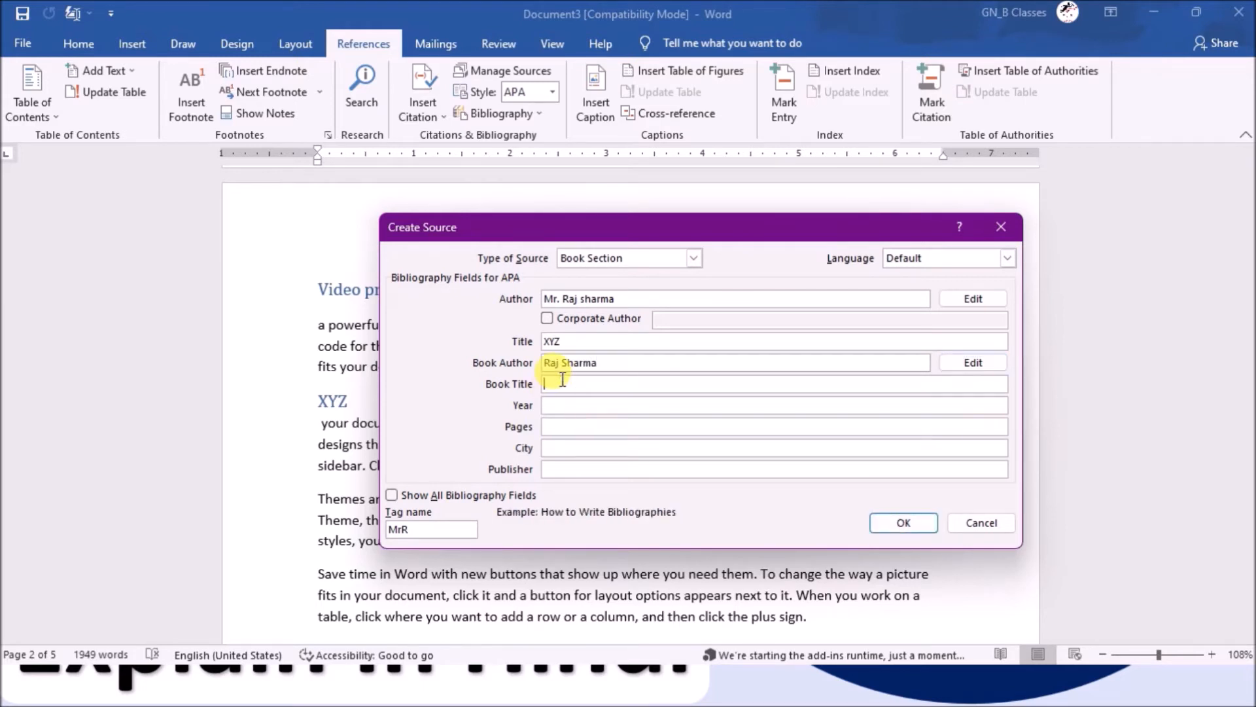
type("Computert N")
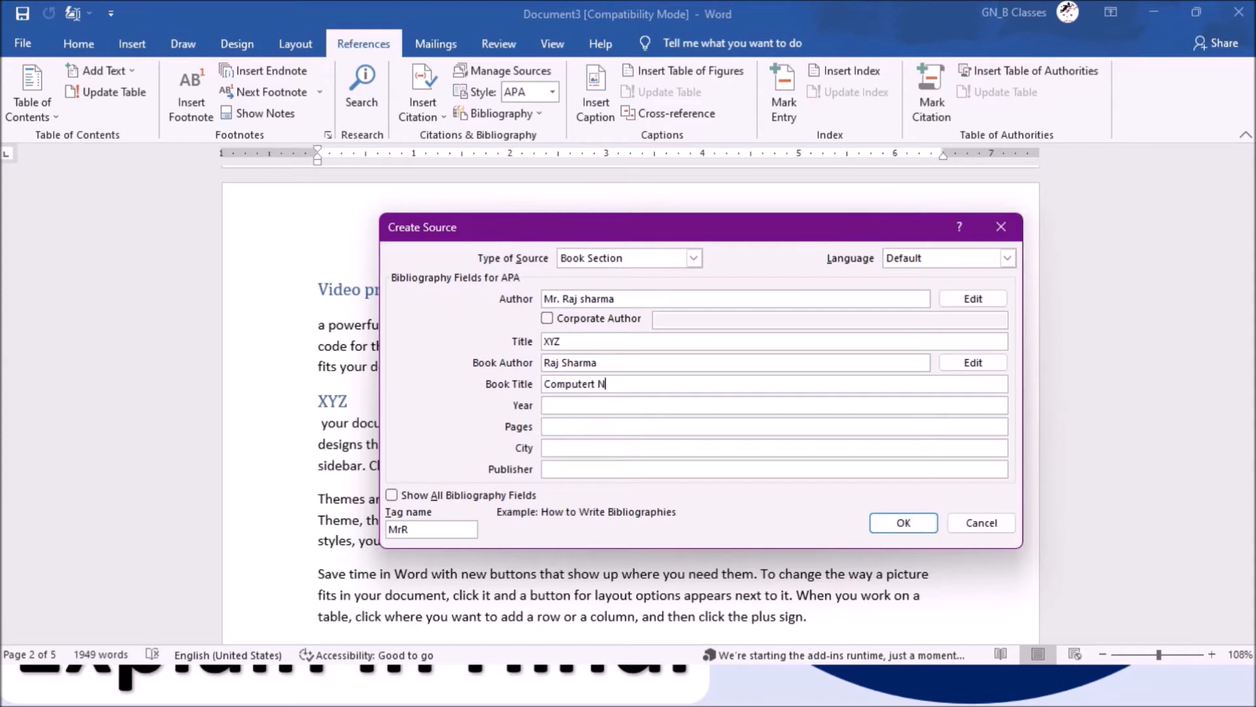
type("otes")
- Create the section source with year 2022, pages 1, city Guna and publisher Notion Press, and check the list of citation sources
left_click(577, 407)
type("2022")
key("Tab")
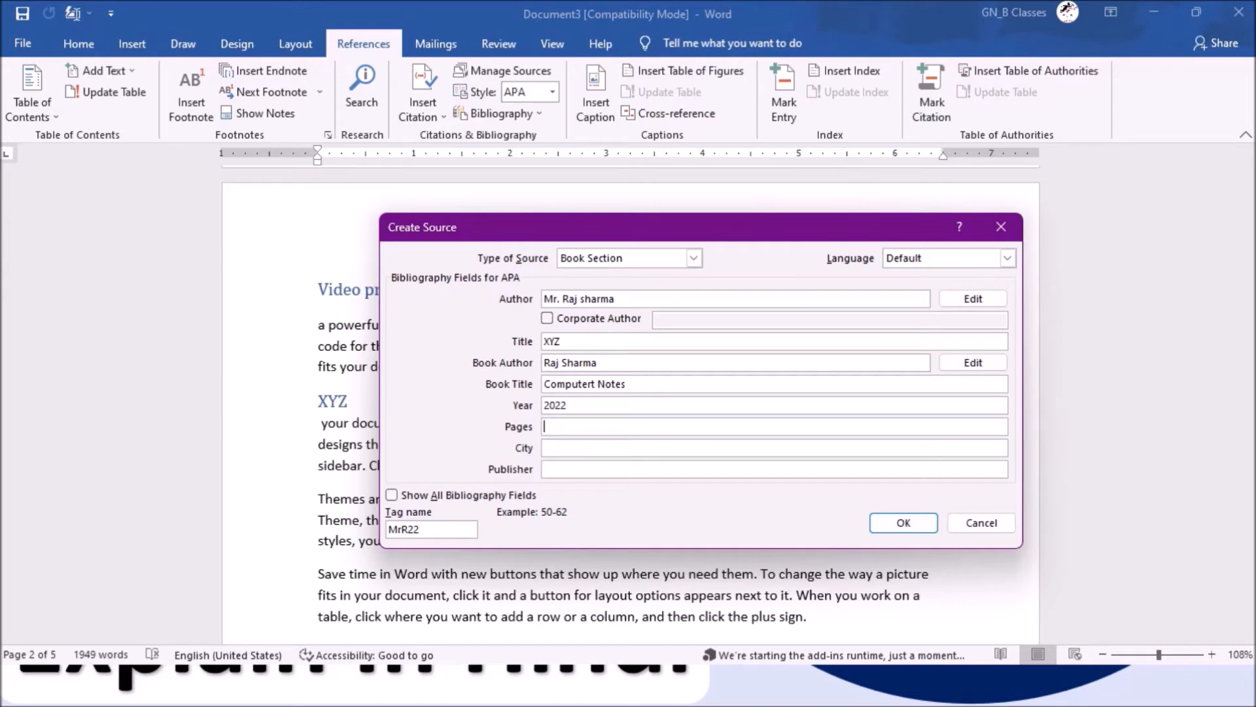
type("1")
key("Tab")
type("Guna")
key("Tab")
type("Notion Press")
left_click(908, 521)
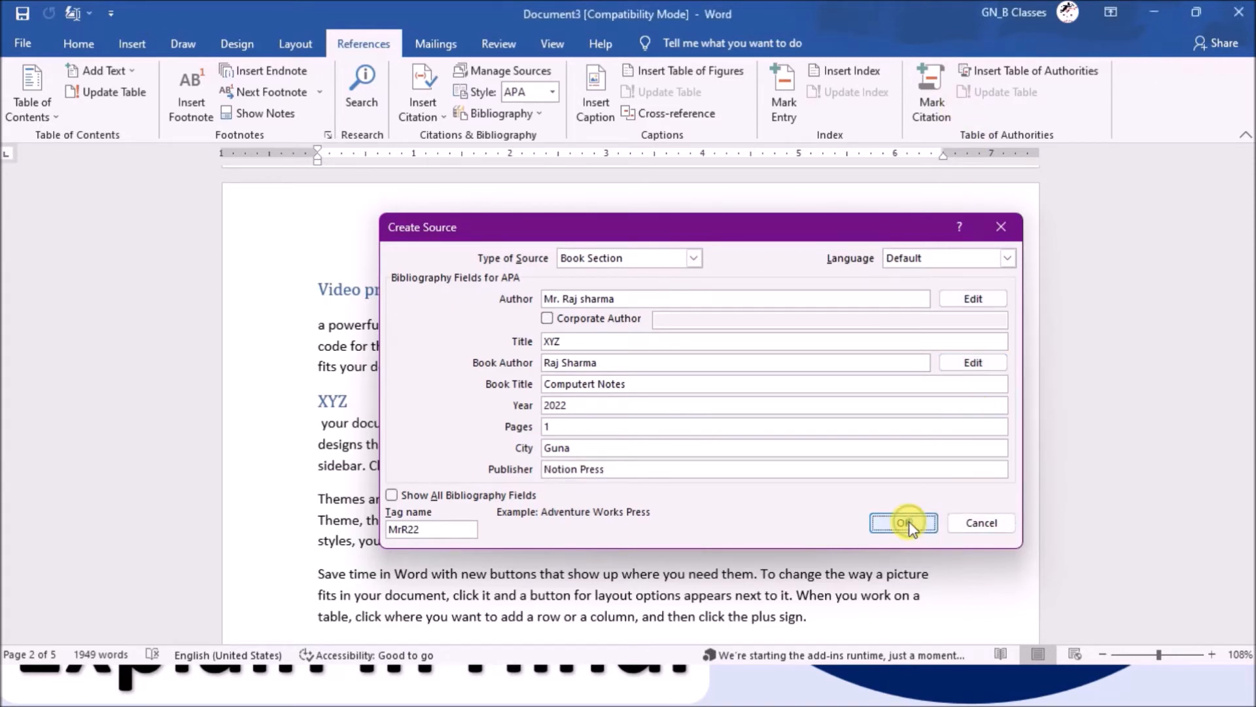
left_click(442, 121)
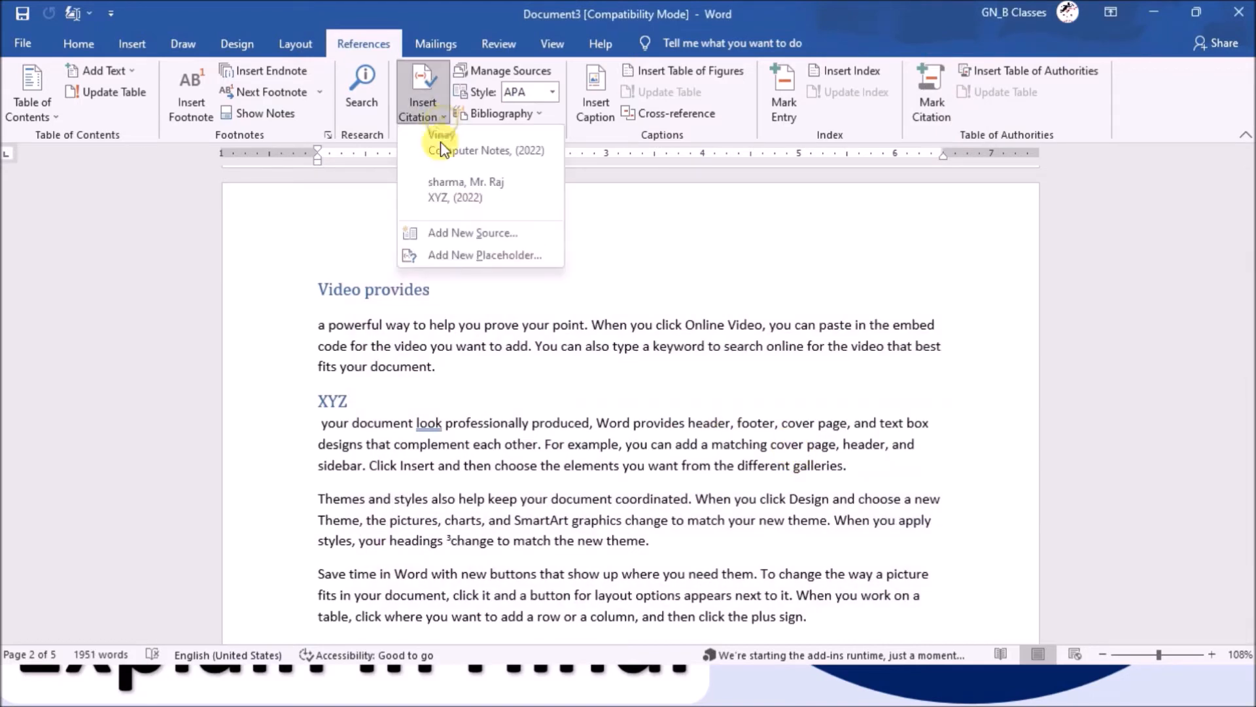
left_click(529, 400)
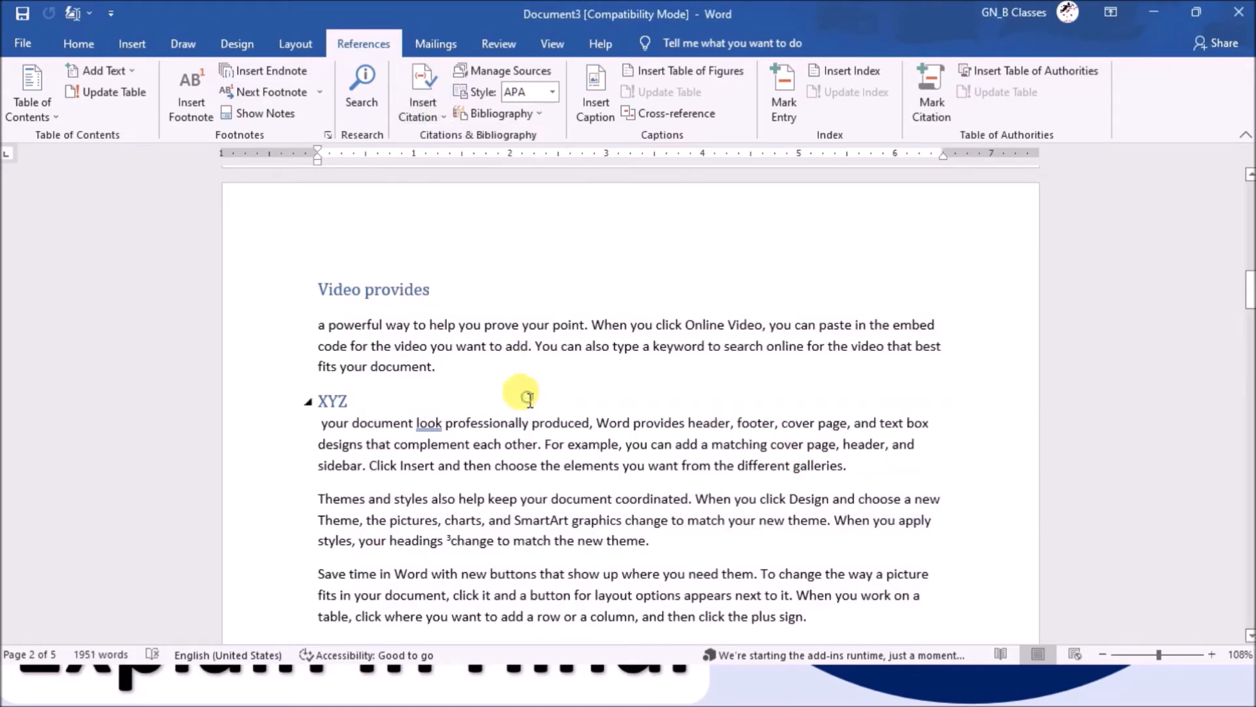
- Delete the two citations inserted inside the word "want" in the last paragraph of page 3
scroll(556, 406, "down", 6)
scroll(846, 427, "down", 1)
left_click(654, 561)
key("BackSpace")
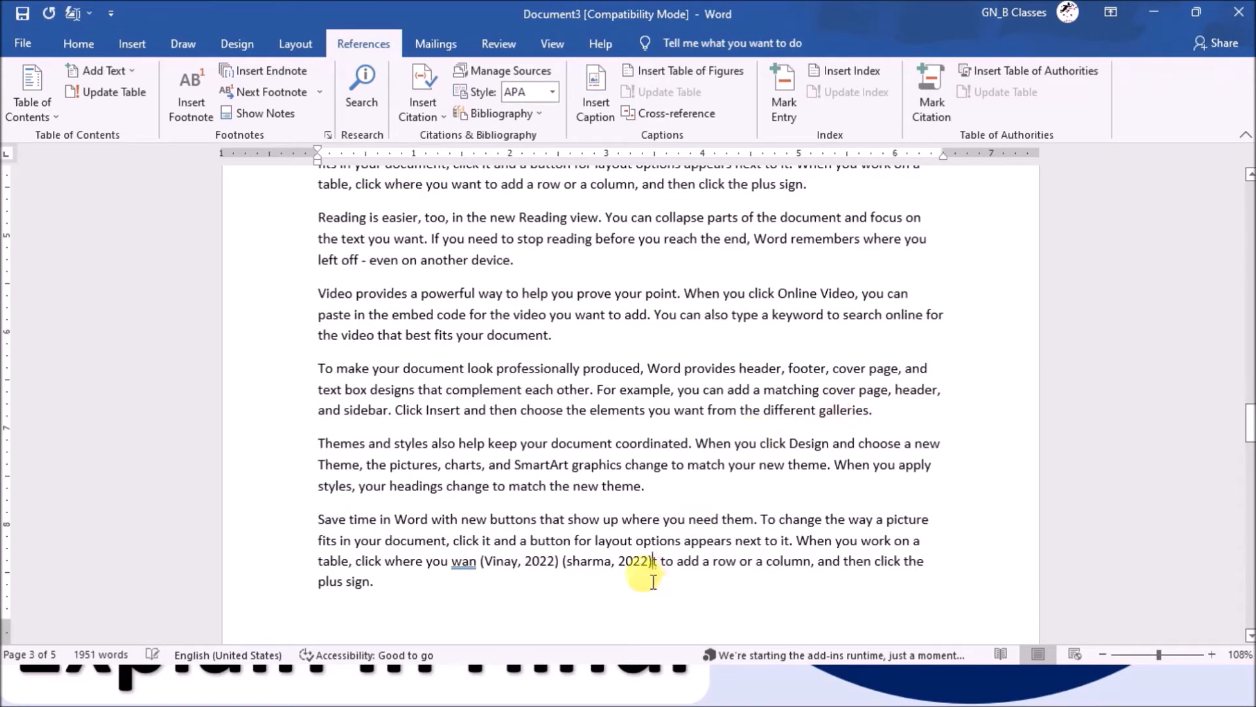
left_click_drag(635, 571, 560, 574)
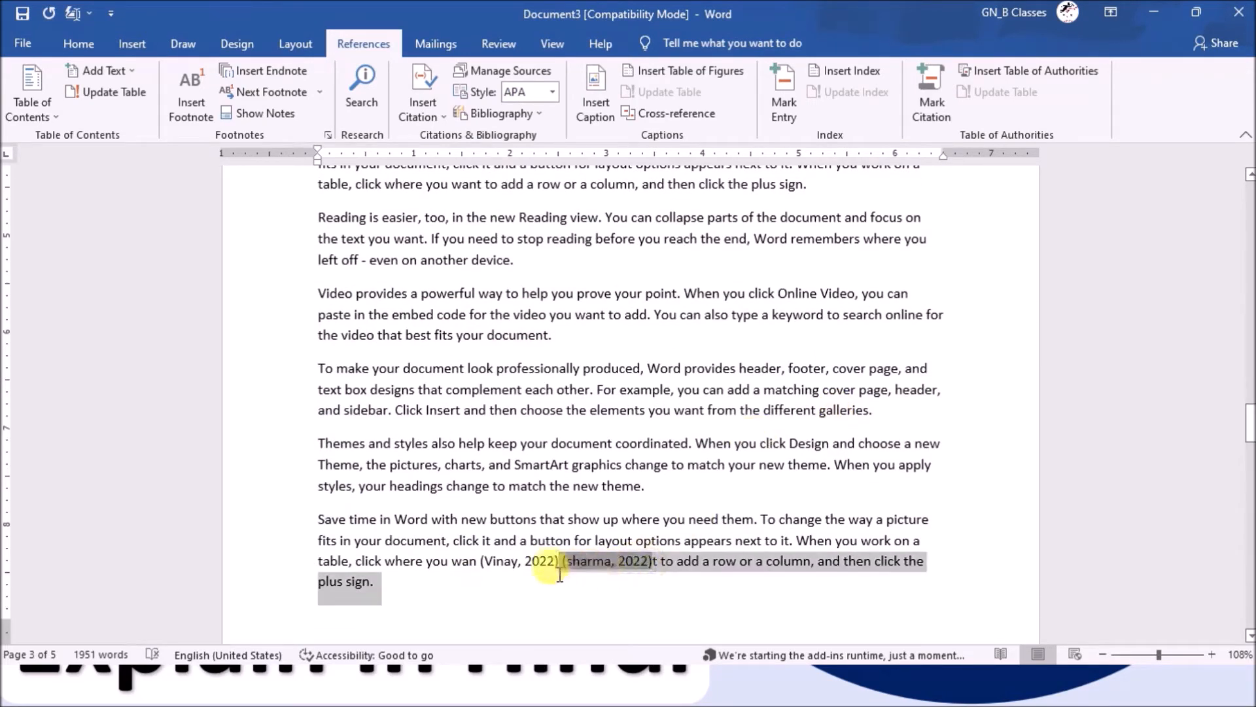
left_click(481, 567)
left_click_drag(482, 567, 623, 566)
key("Delete")
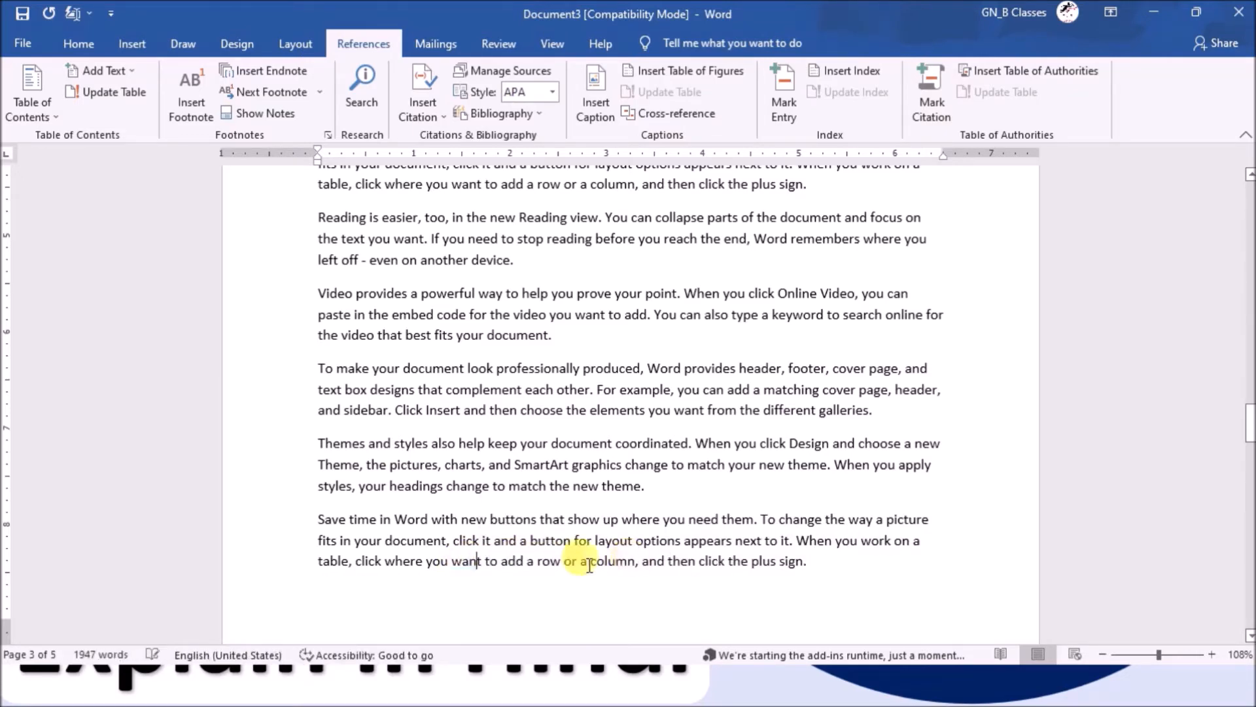
- Insert a citation of the XYZ (2022) source at the end of the "Save time in Word" paragraph above the Read heading on page 1
scroll(1247, 386, "up", 4)
left_click_drag(1250, 386, 1250, 190)
scroll(633, 386, "down", 7)
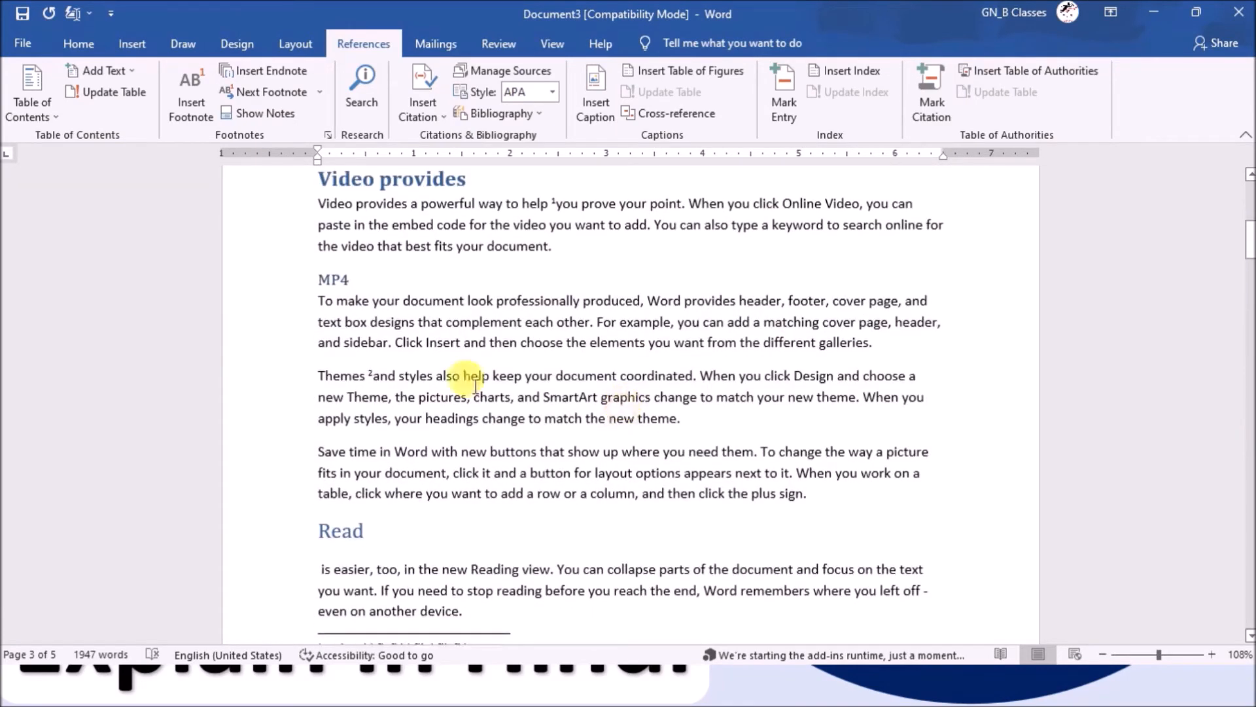
scroll(392, 425, "down", 2)
left_click_drag(317, 311, 807, 352)
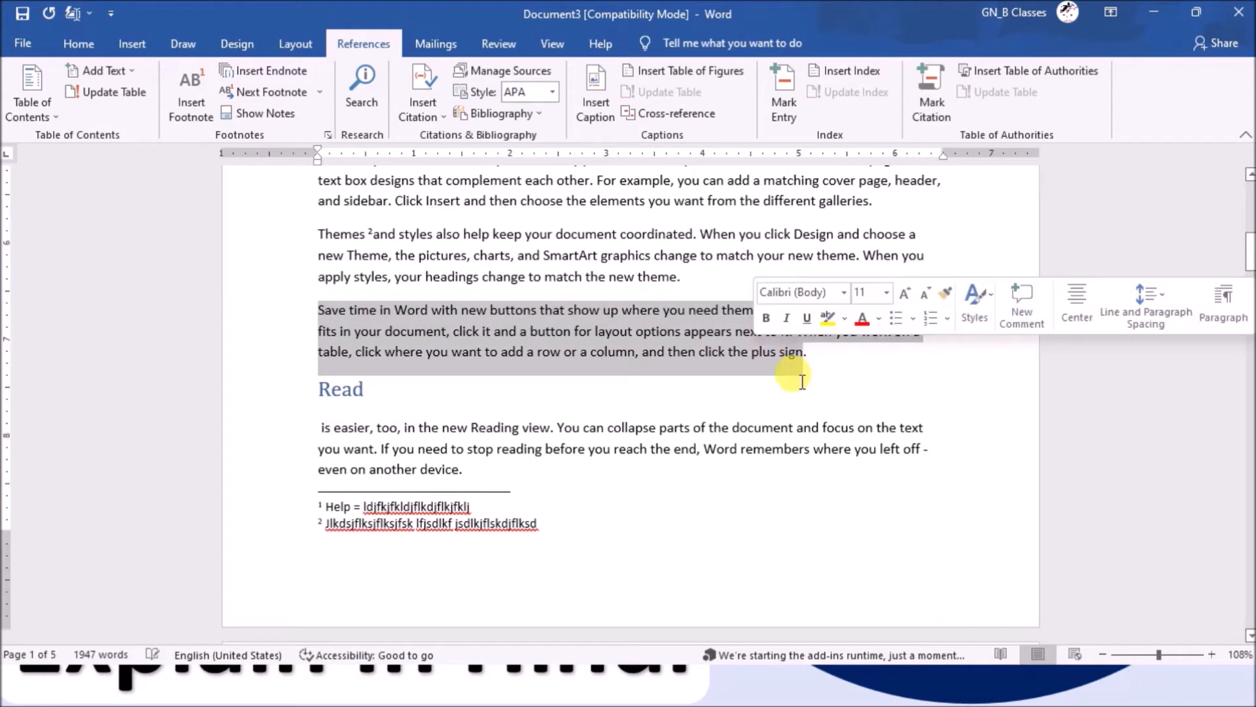
left_click(810, 352)
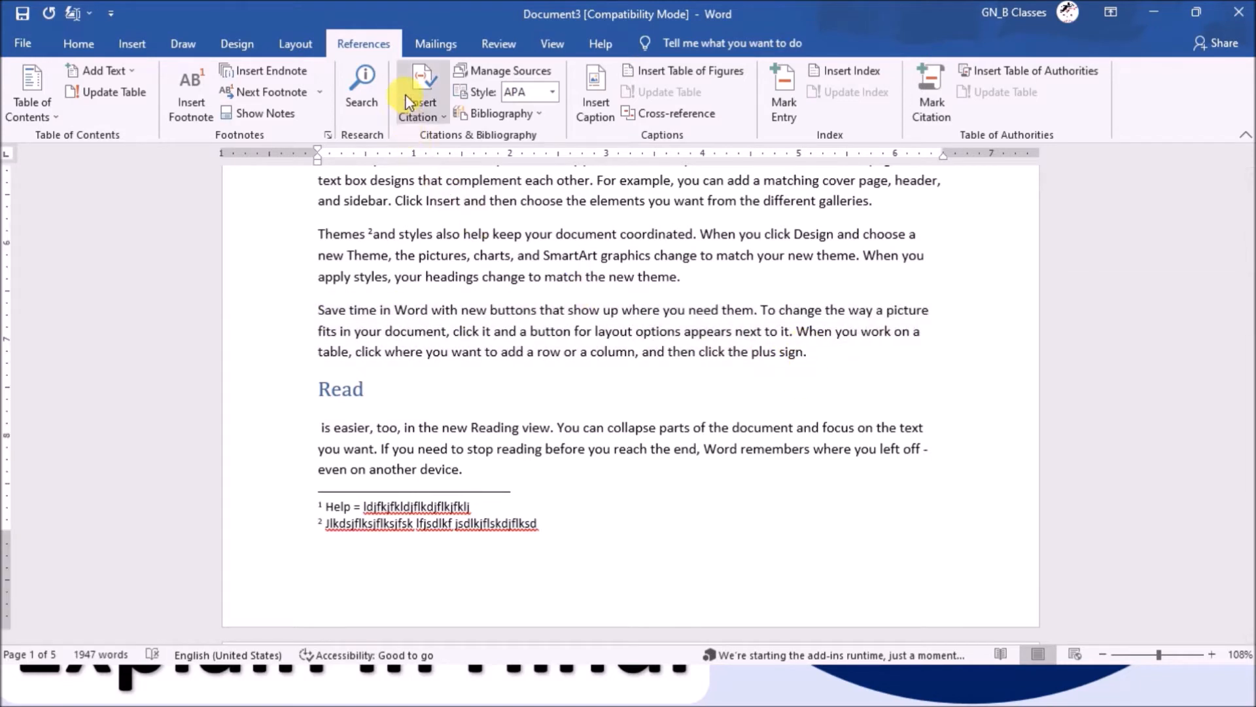
left_click(419, 118)
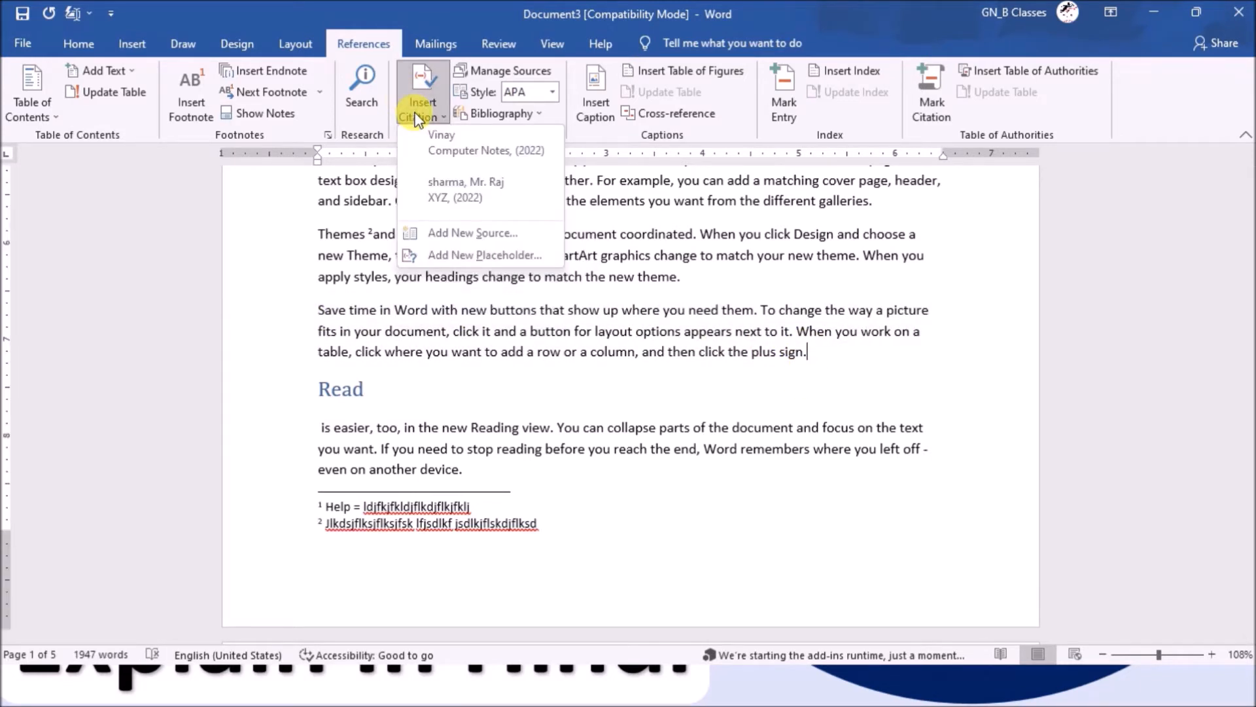
left_click(447, 190)
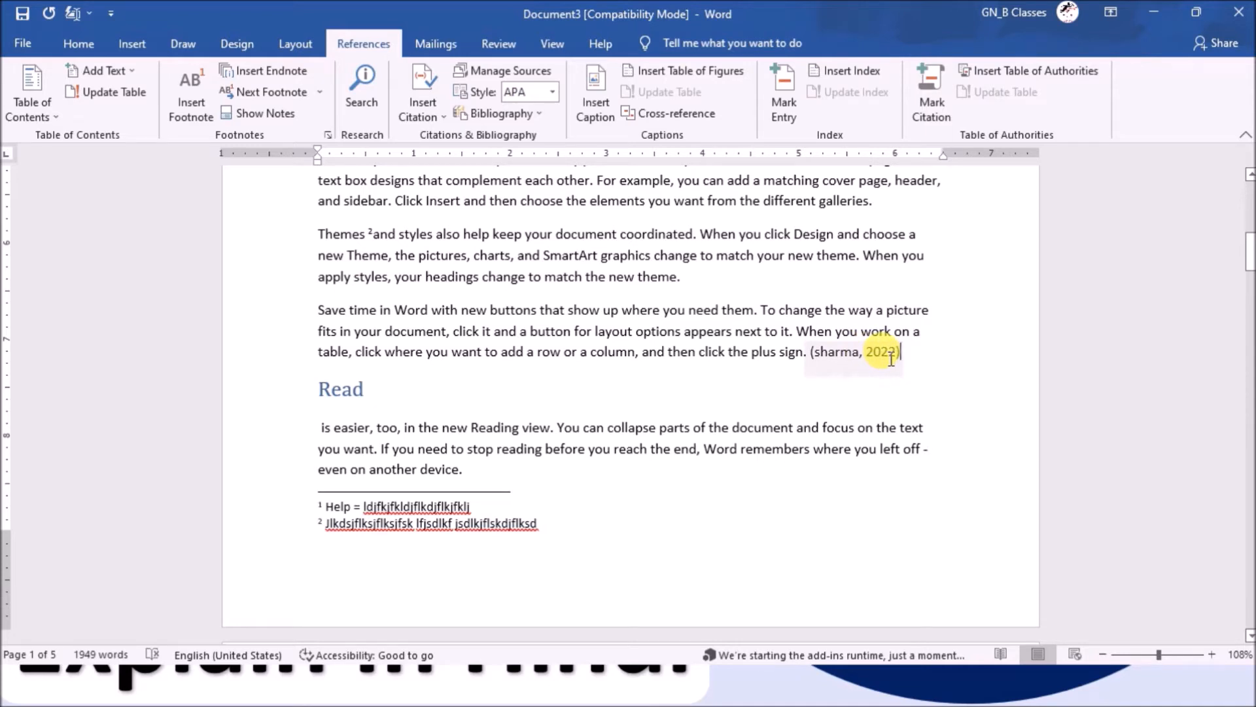
scroll(805, 477, "down", 5)
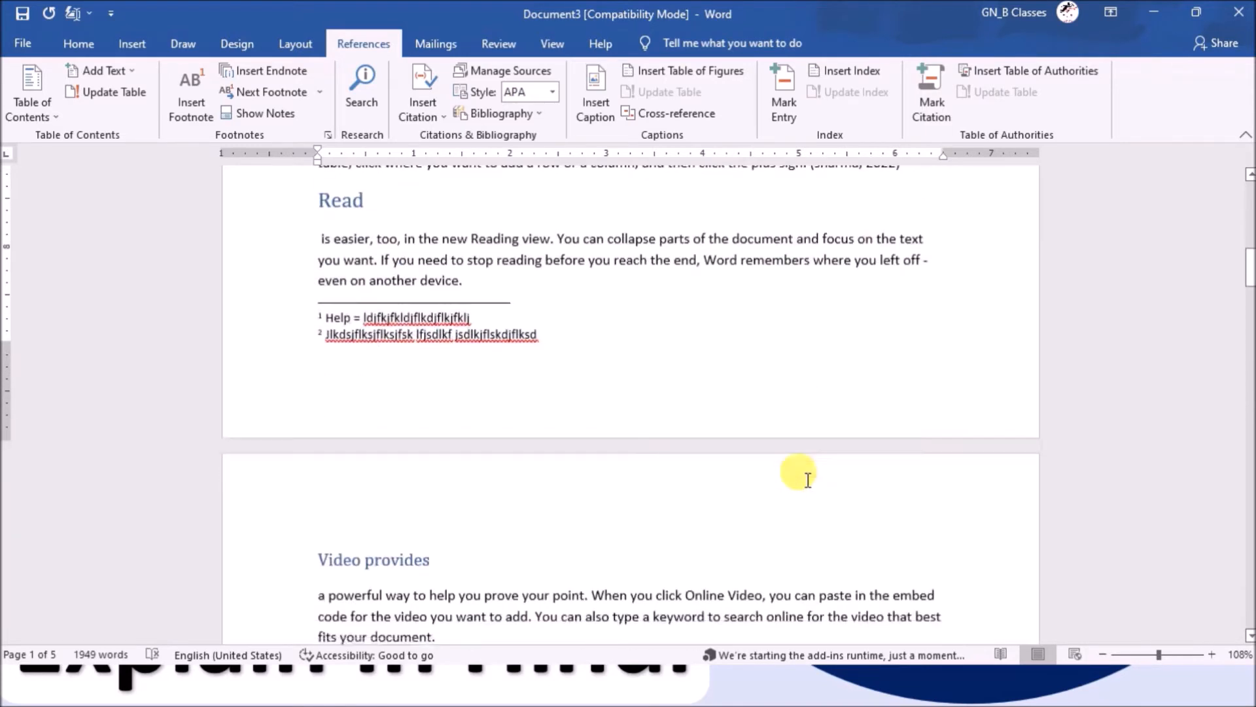
scroll(552, 516, "down", 1)
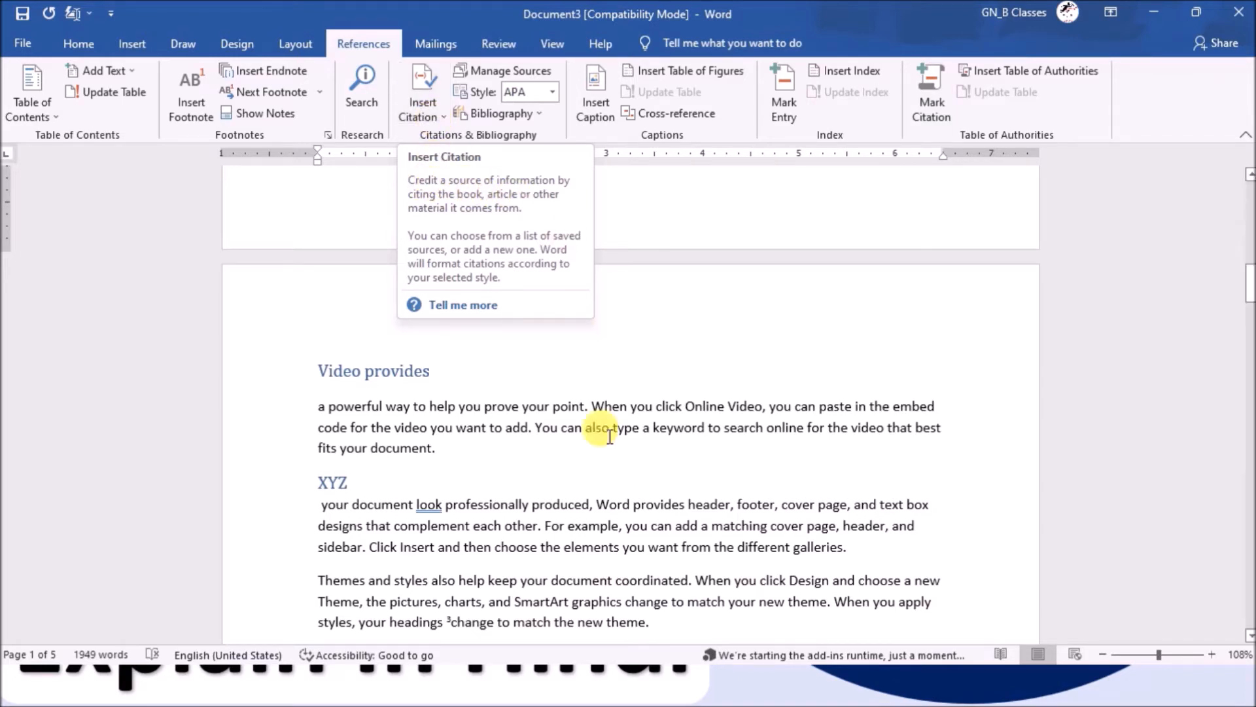
scroll(598, 469, "down", 1)
scroll(602, 470, "down", 1)
left_click(867, 404)
left_click(419, 119)
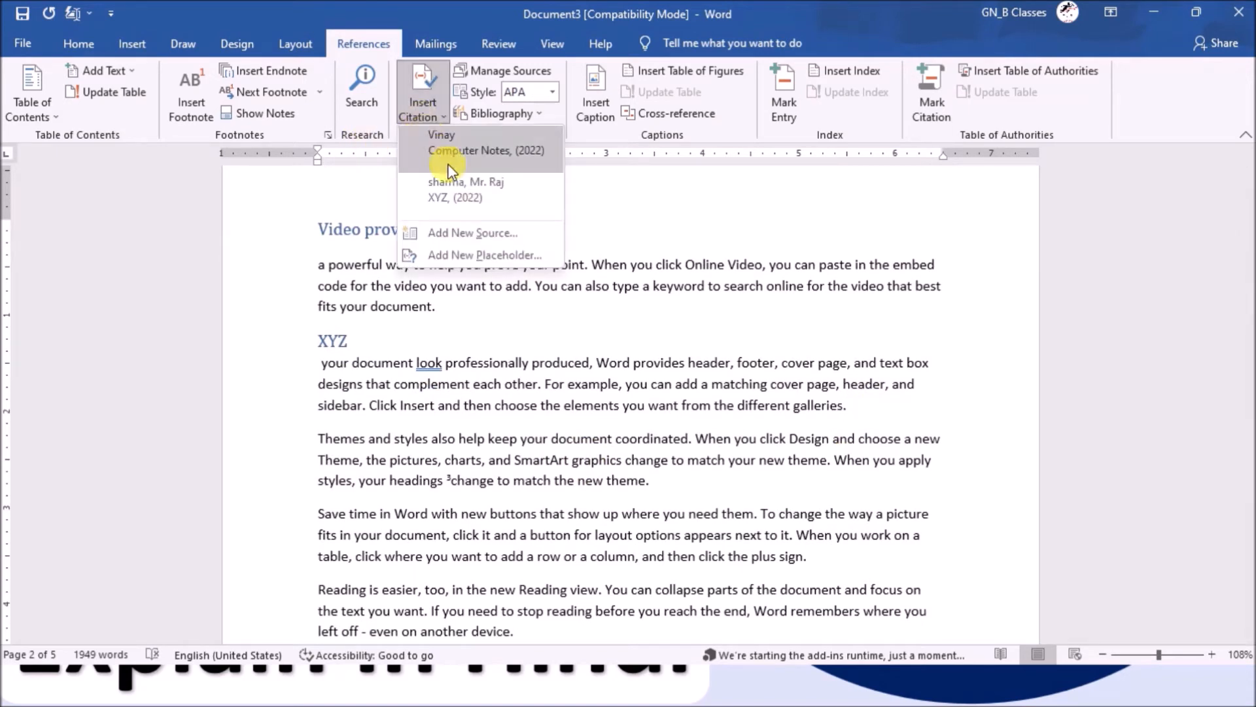
left_click(896, 388)
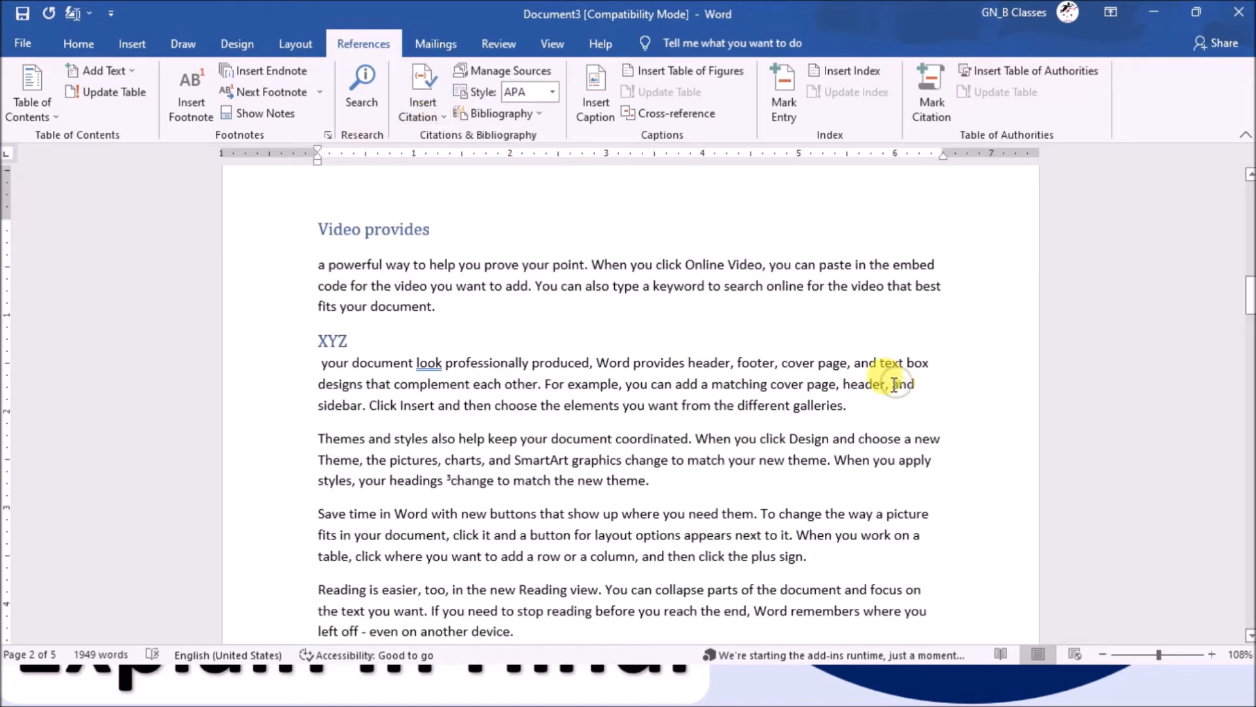
- Insert a citation of the Computer Notes (2022) source at the end of the paragraph above the To make heading on page 2
scroll(887, 380, "up", 3)
scroll(851, 419, "down", 1)
scroll(723, 393, "down", 4)
scroll(561, 410, "up", 2)
scroll(815, 554, "down", 3)
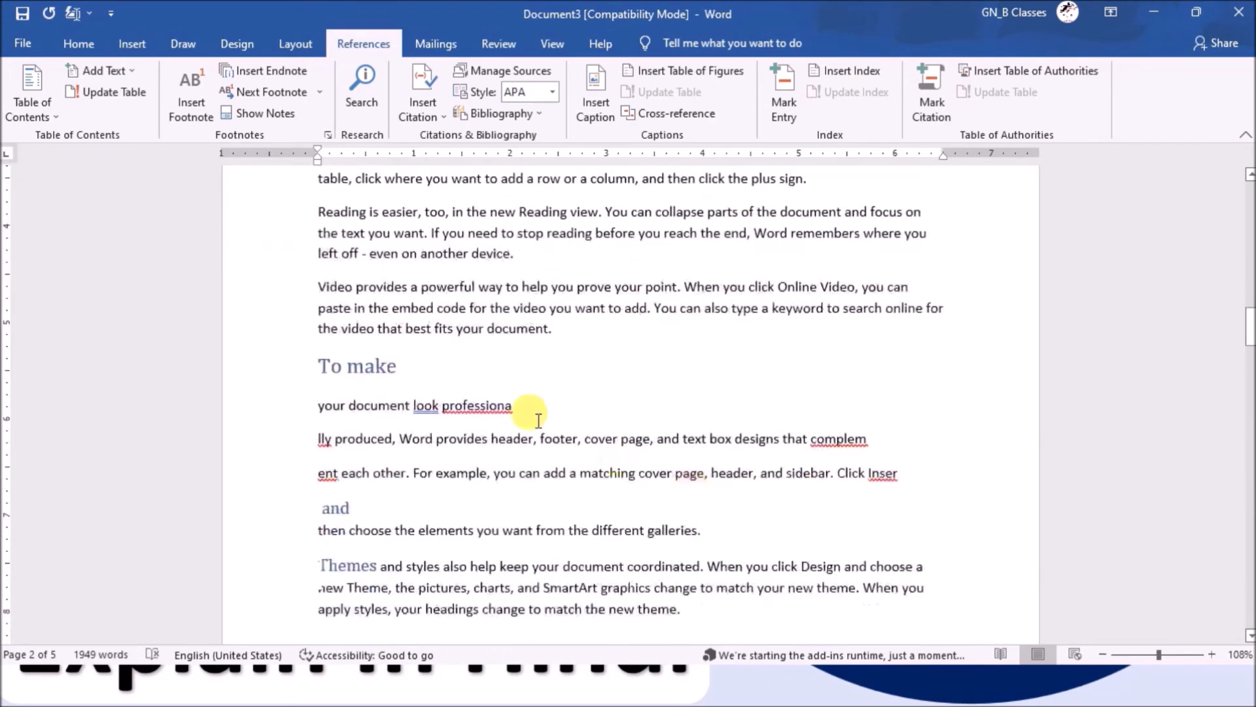
left_click(418, 118)
left_click(455, 158)
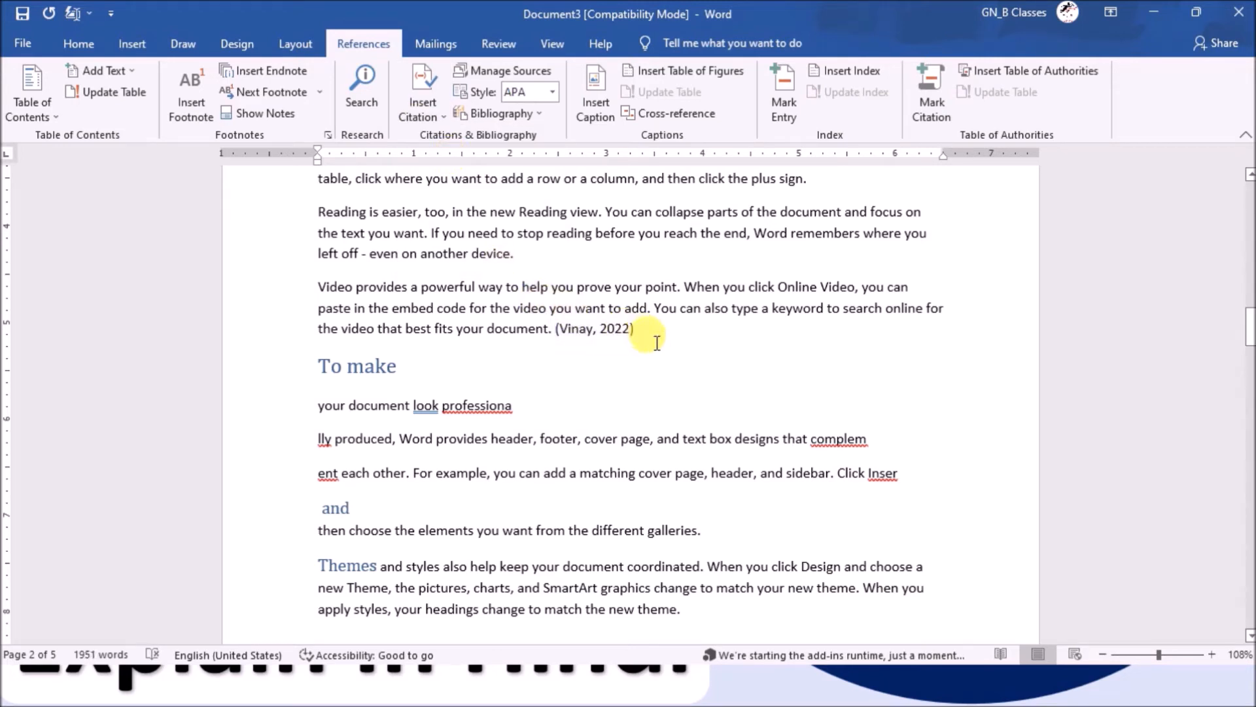
- Examine the cited Computer Notes (2022) source in the document's current source list and whether it can be deleted
left_click(504, 72)
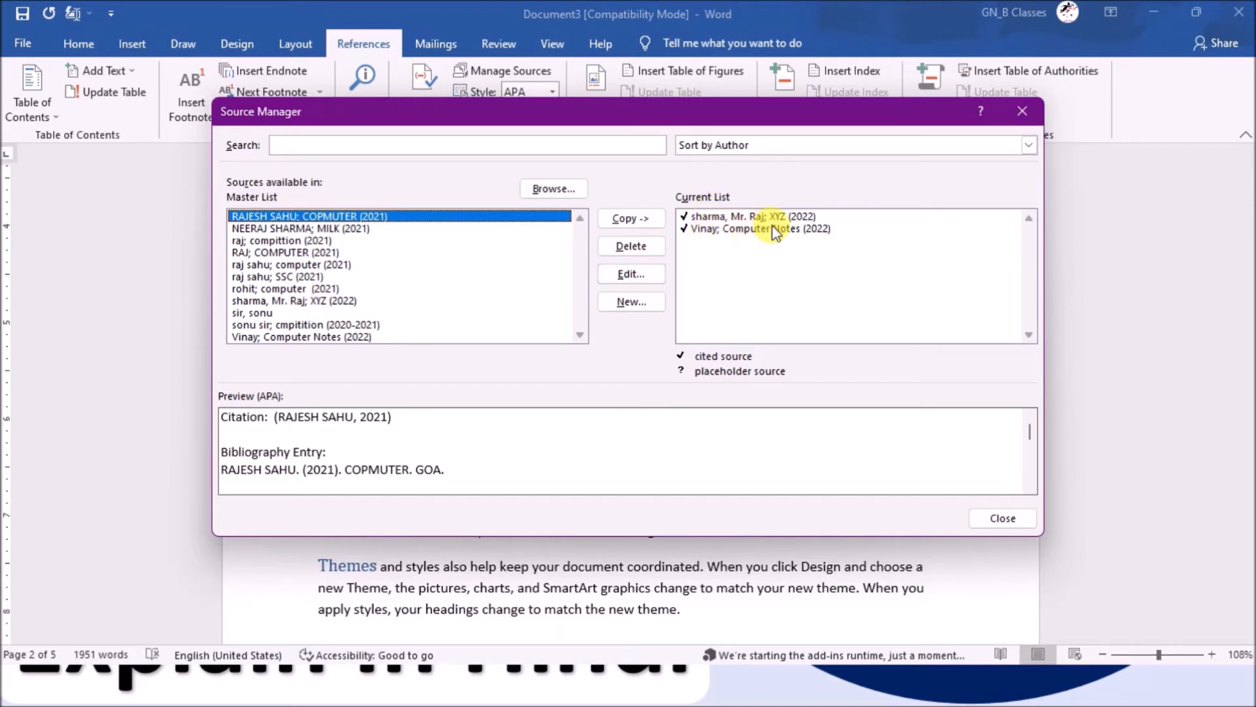
left_click(704, 229)
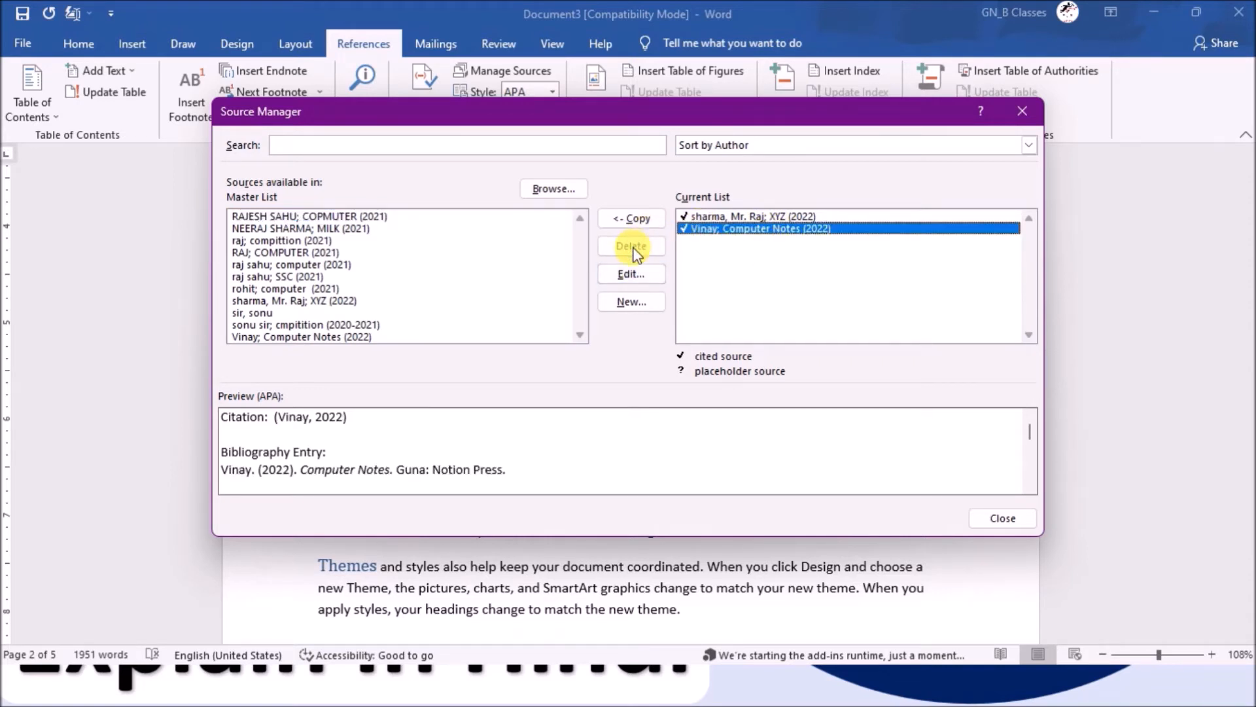
left_click_drag(802, 112, 358, 190)
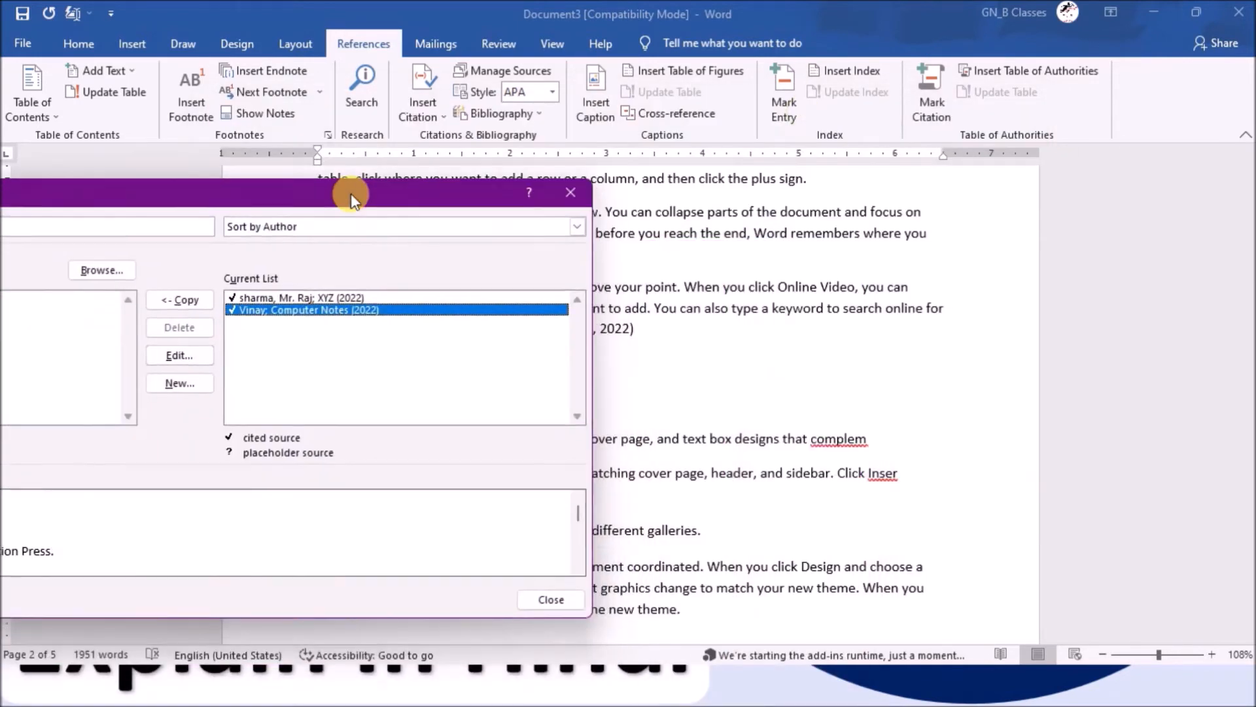
left_click(578, 189)
- Delete the Computer Notes citation at the end of the paragraph above the To make heading
left_click(559, 330)
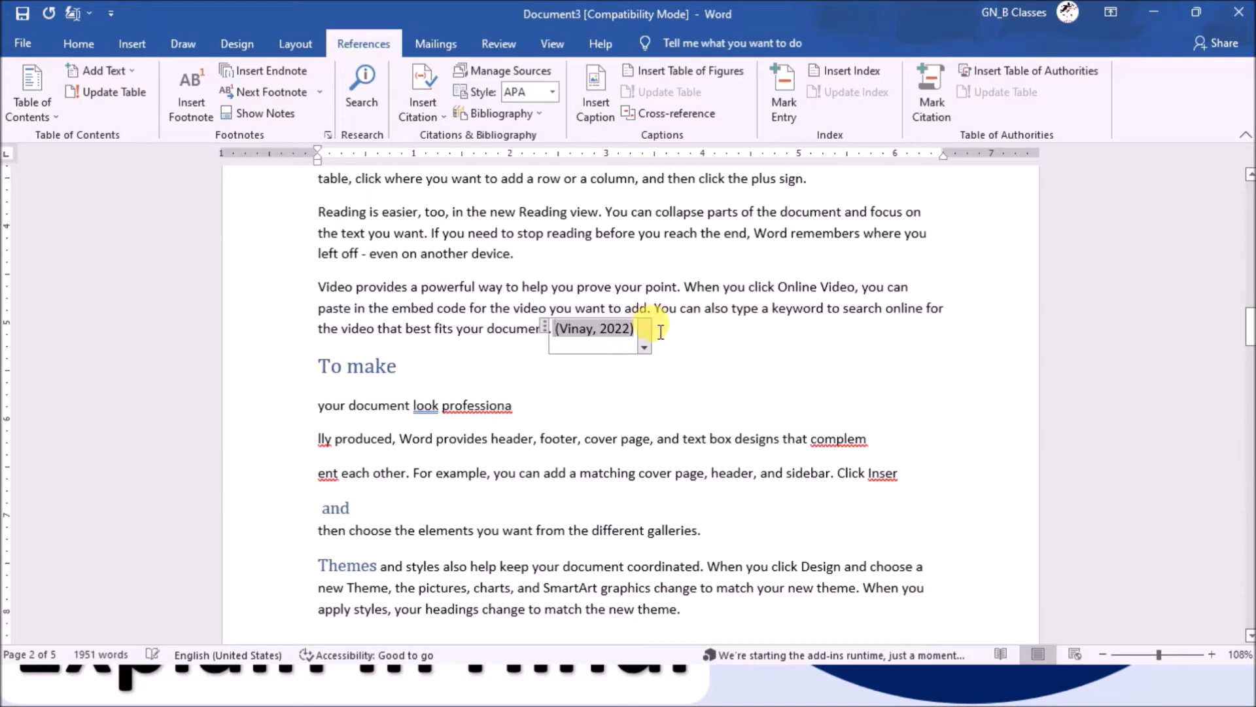
left_click(662, 332)
key("BackSpace")
key("BackSpace")
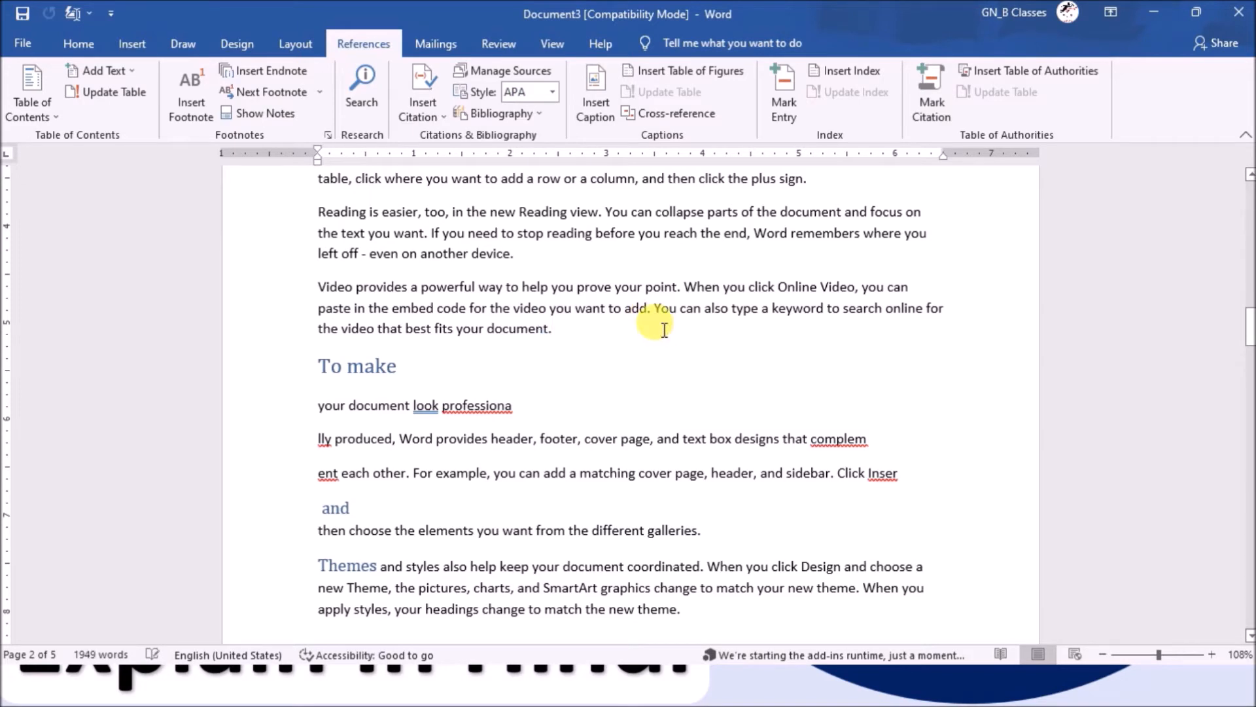
- Look through pages 1 to 3 for citations that still remain in the text
scroll(674, 350, "up", 3)
scroll(676, 355, "up", 5)
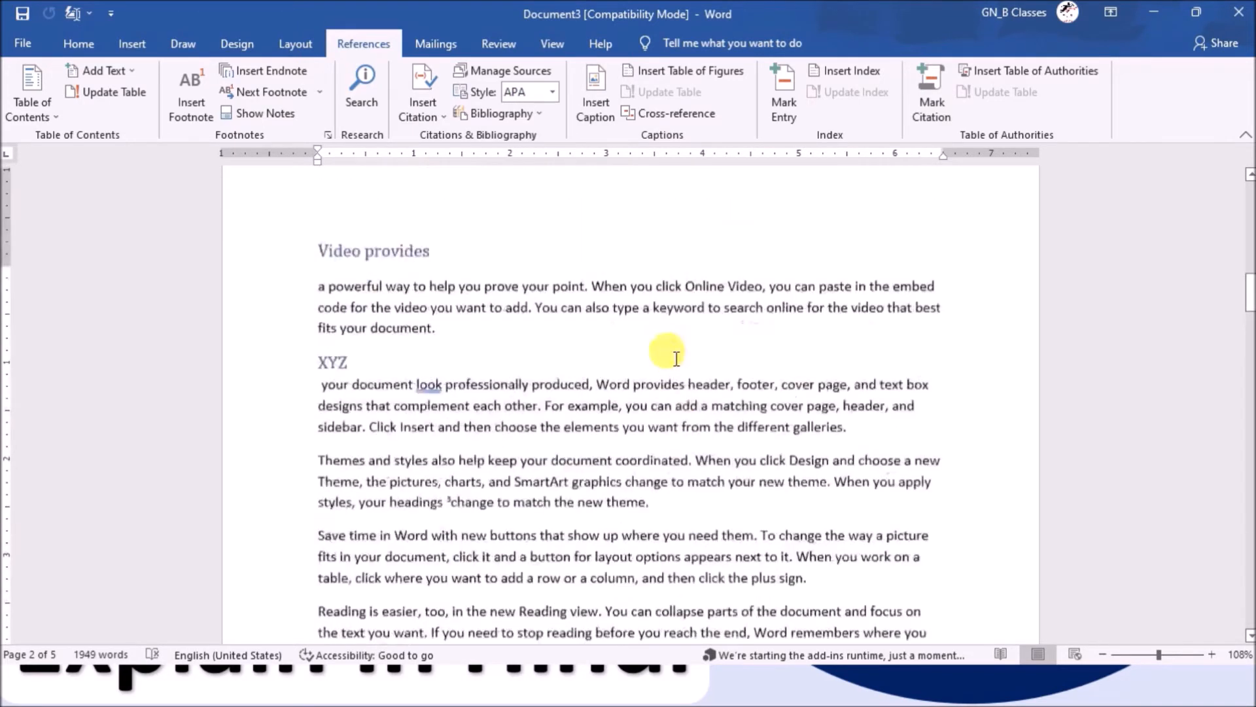
scroll(720, 366, "down", 3)
scroll(786, 392, "up", 10)
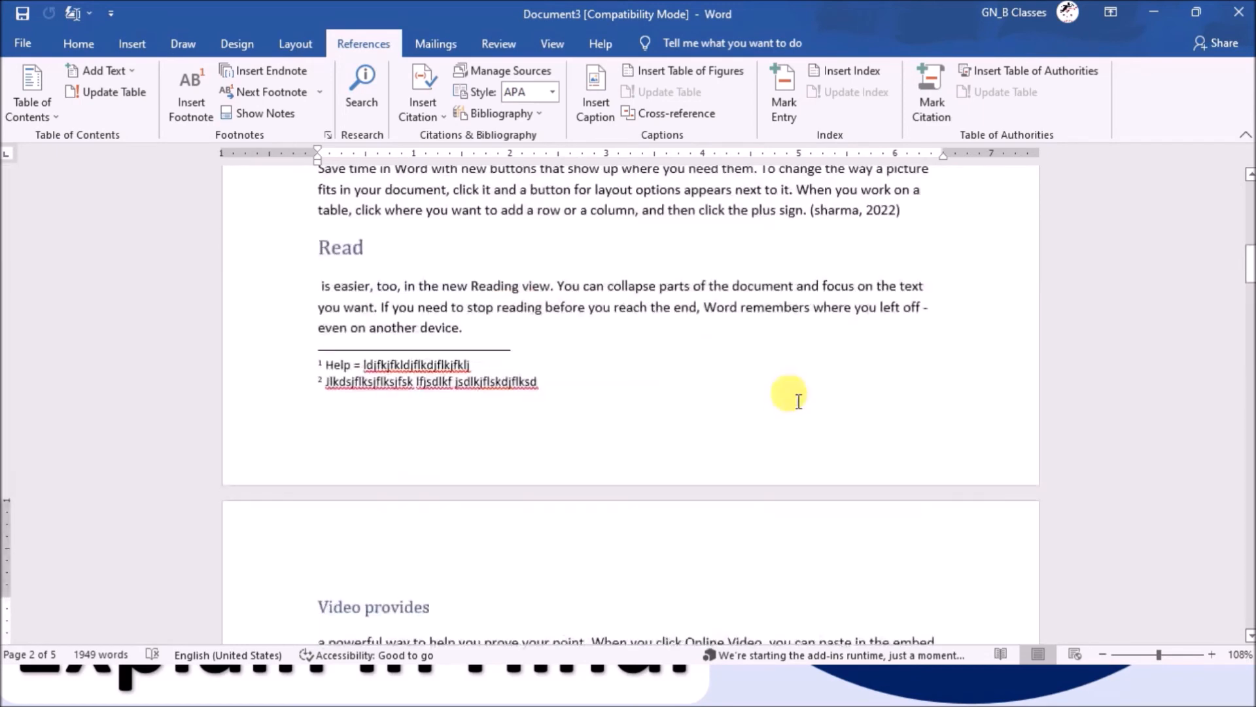
scroll(714, 373, "up", 5)
scroll(753, 425, "down", 10)
scroll(812, 504, "down", 12)
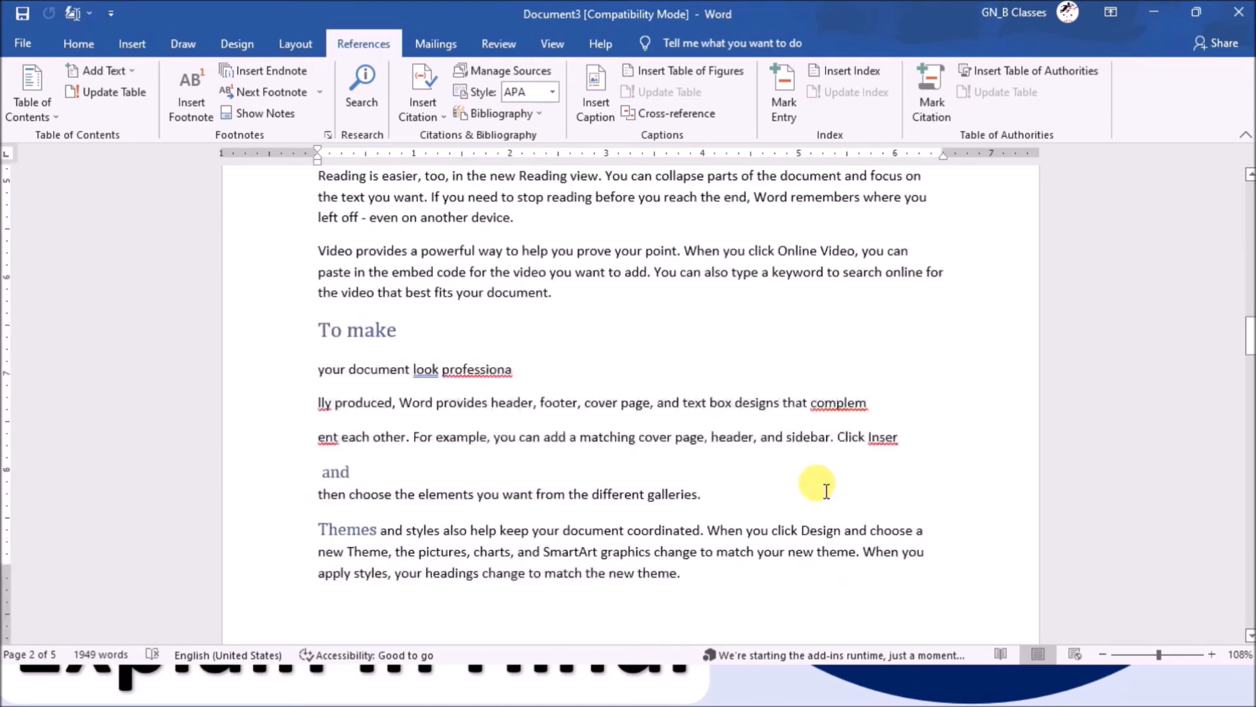
scroll(827, 491, "down", 12)
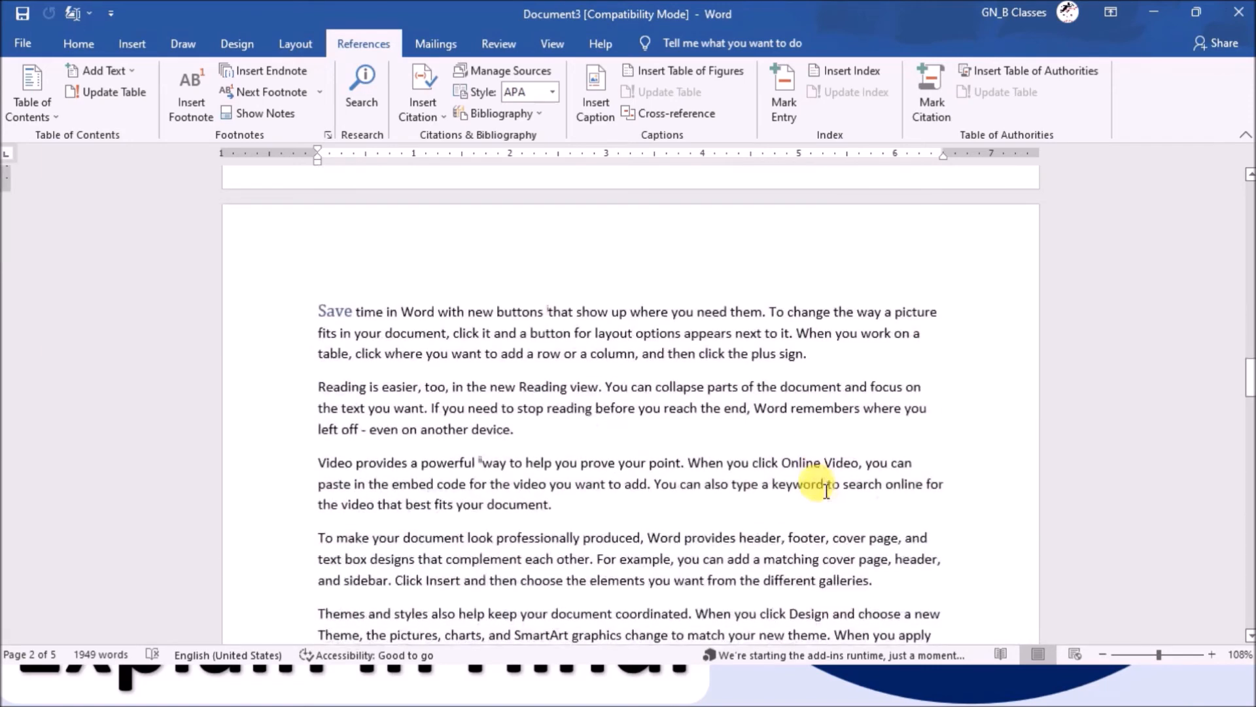
scroll(827, 491, "down", 4)
left_click(826, 491)
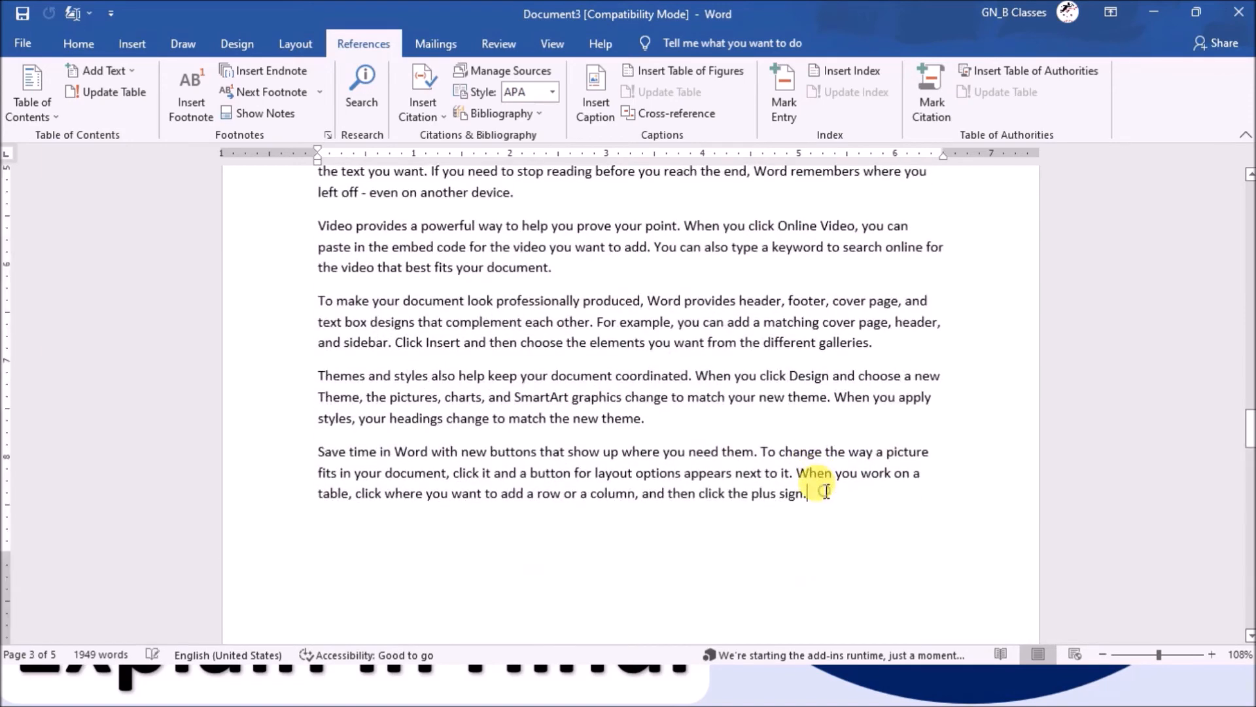
- Undo the recent citation edits and delete both citations in page 3's last paragraph together with the preceding text back to "but"
key("ctrl+z")
key("ctrl+z")
key("ctrl+z")
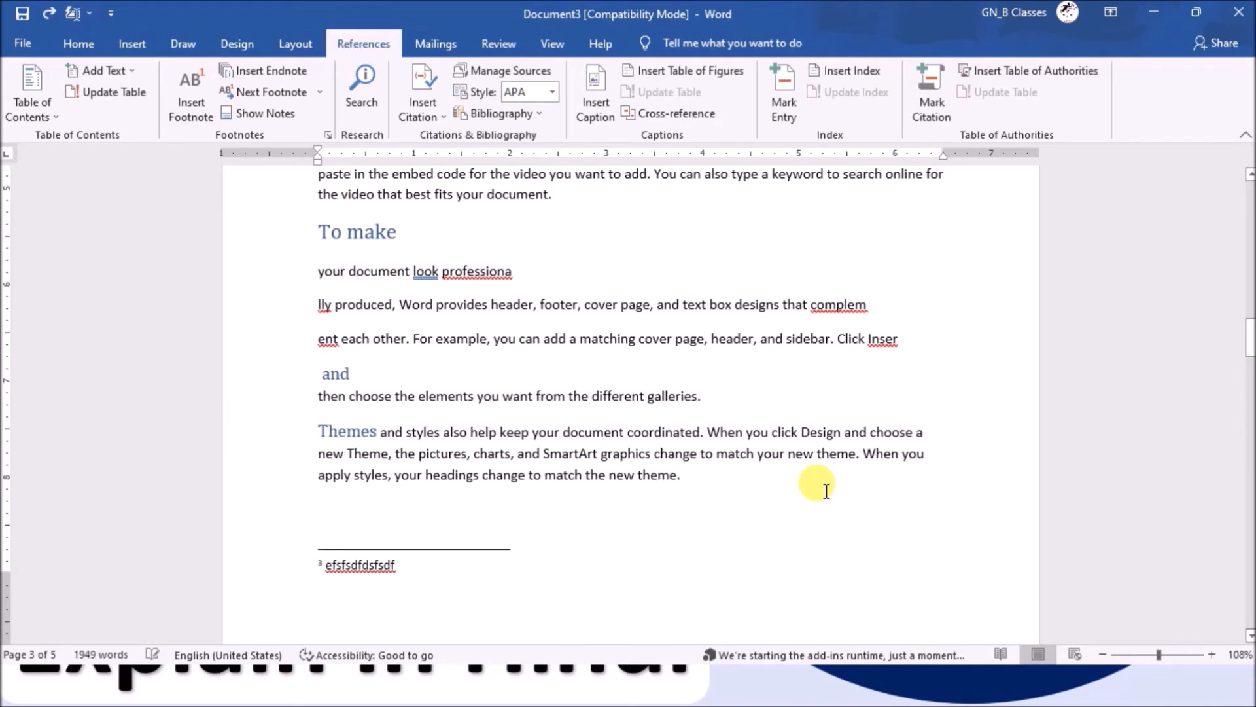
key("ctrl+y")
key("ctrl+y")
key("ctrl+y")
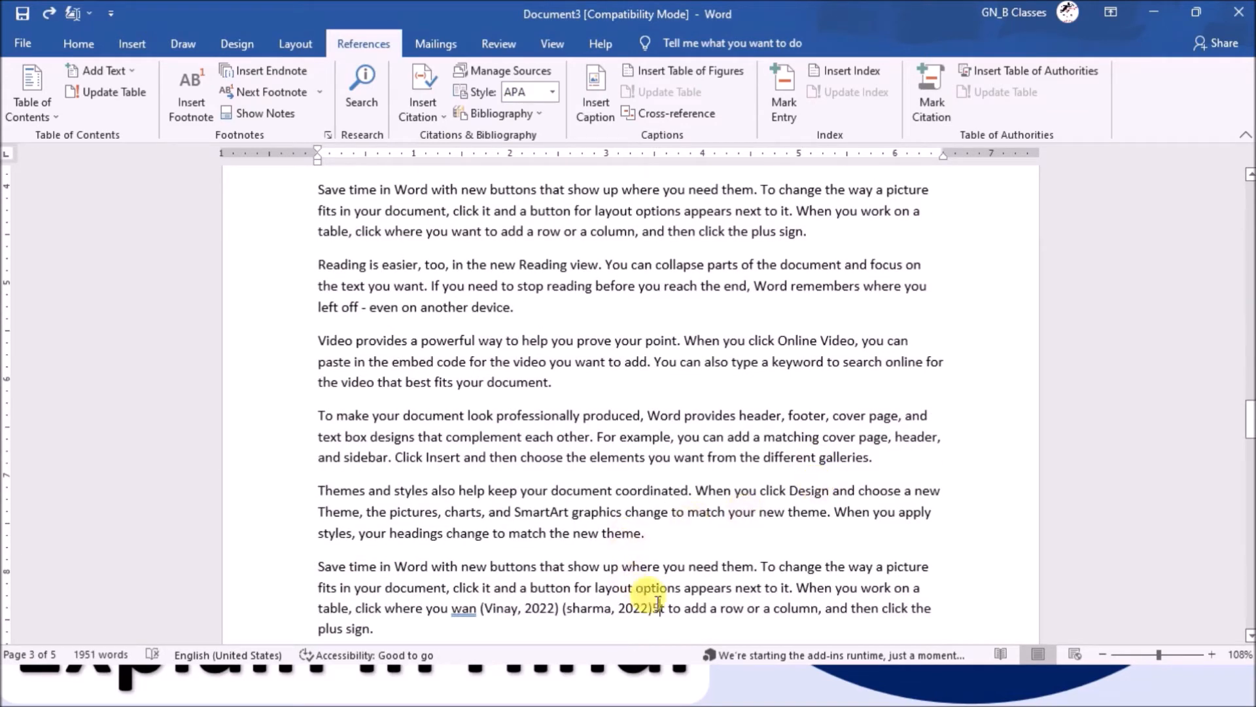
left_click_drag(658, 606, 551, 558)
key("BackSpace")
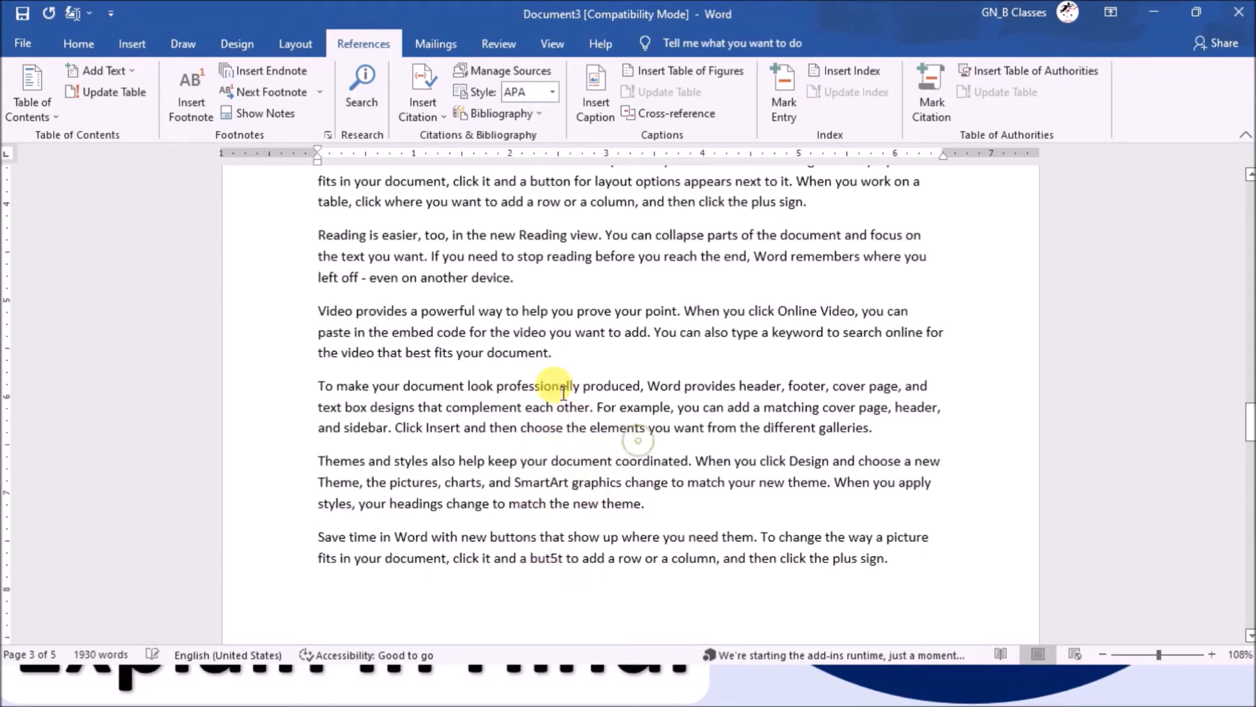
- Delete the Computer Notes (2022) and XYZ (2022) sources from the document's current list and check the list of citable sources
scroll(549, 367, "up", 4)
left_click(501, 70)
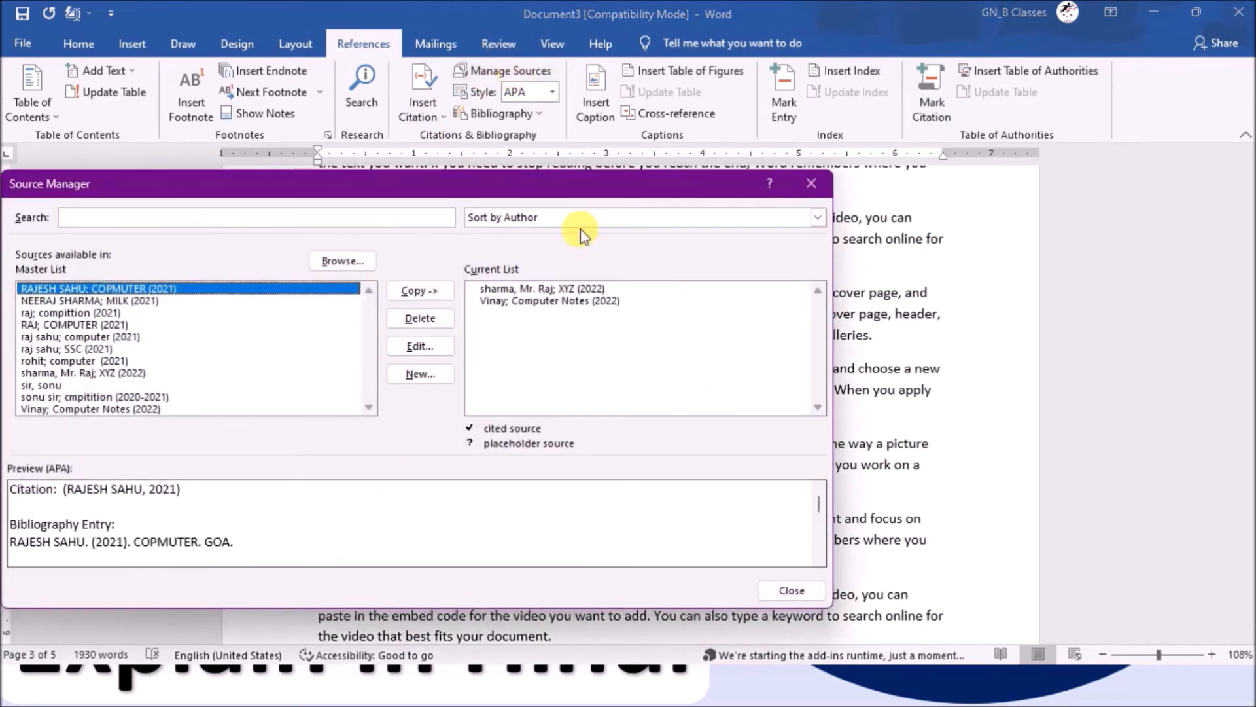
left_click(498, 305)
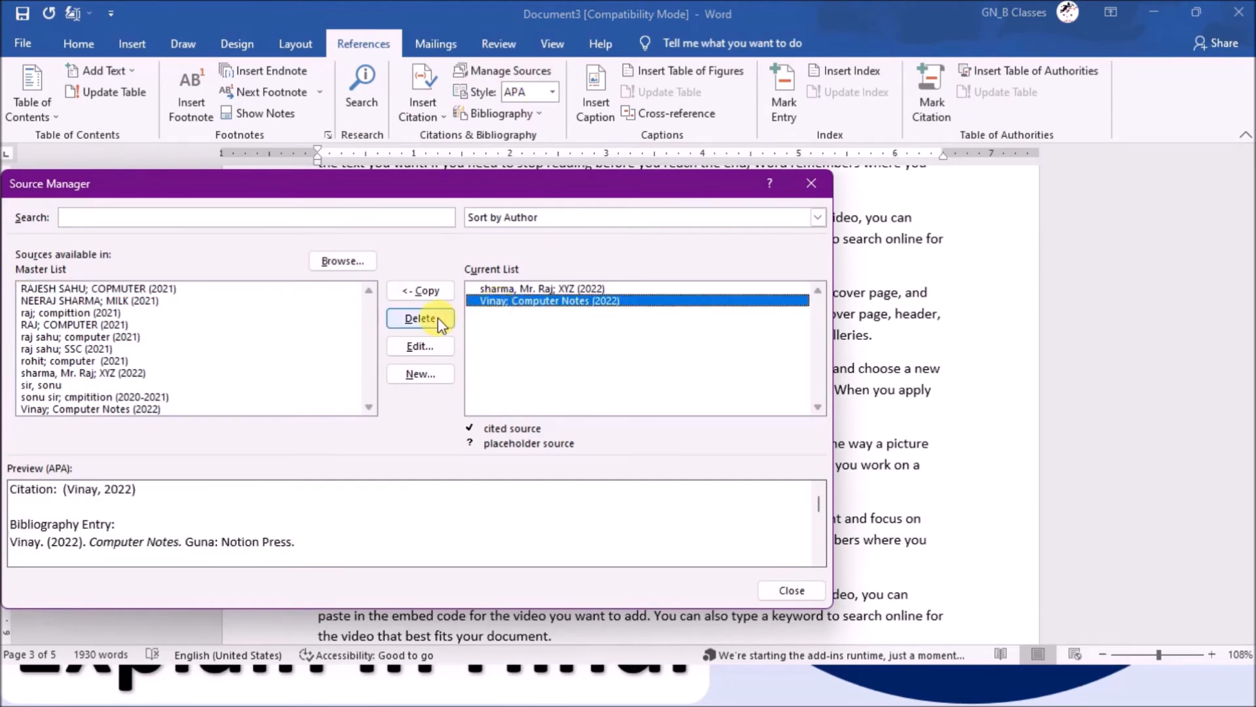
left_click(438, 318)
left_click(434, 320)
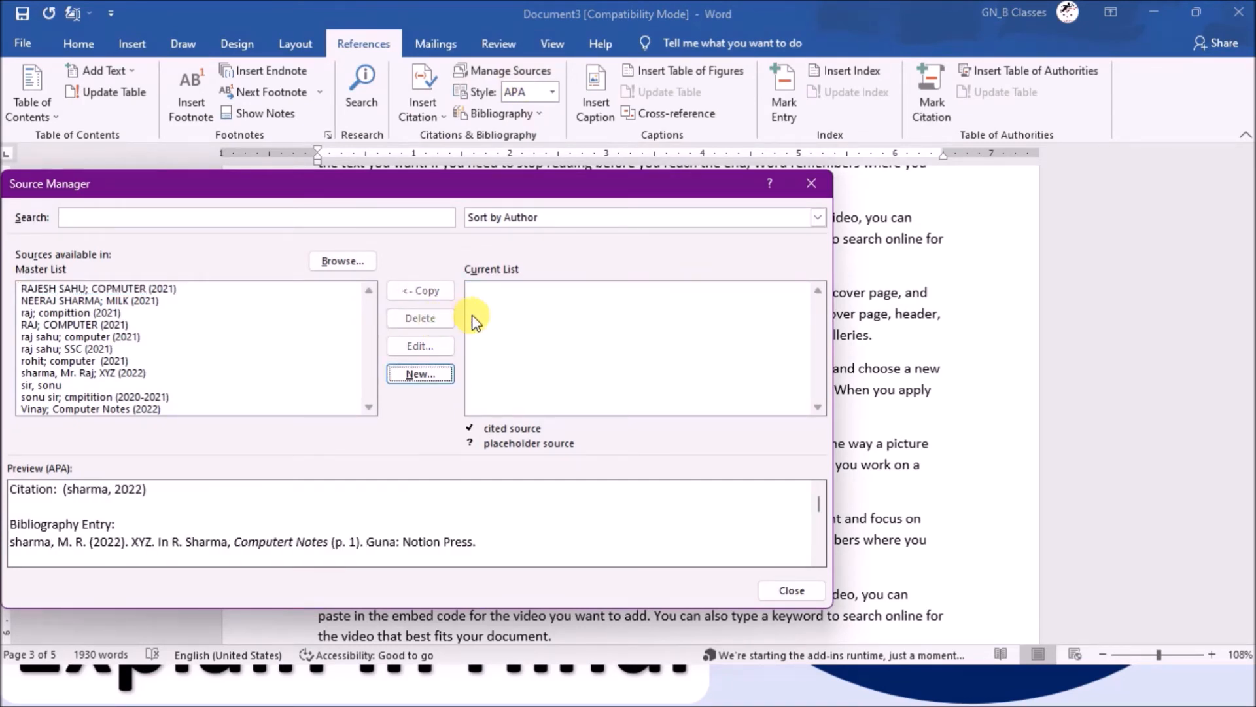
left_click(808, 186)
left_click(418, 109)
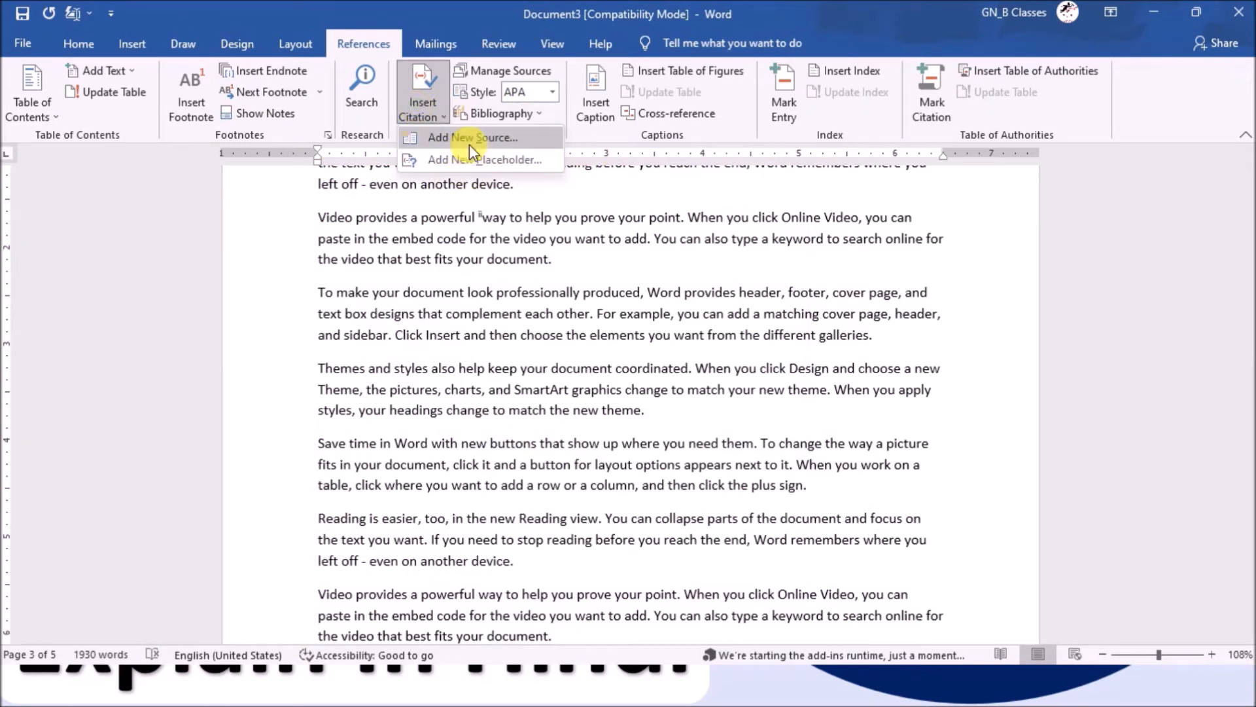
left_click(483, 237)
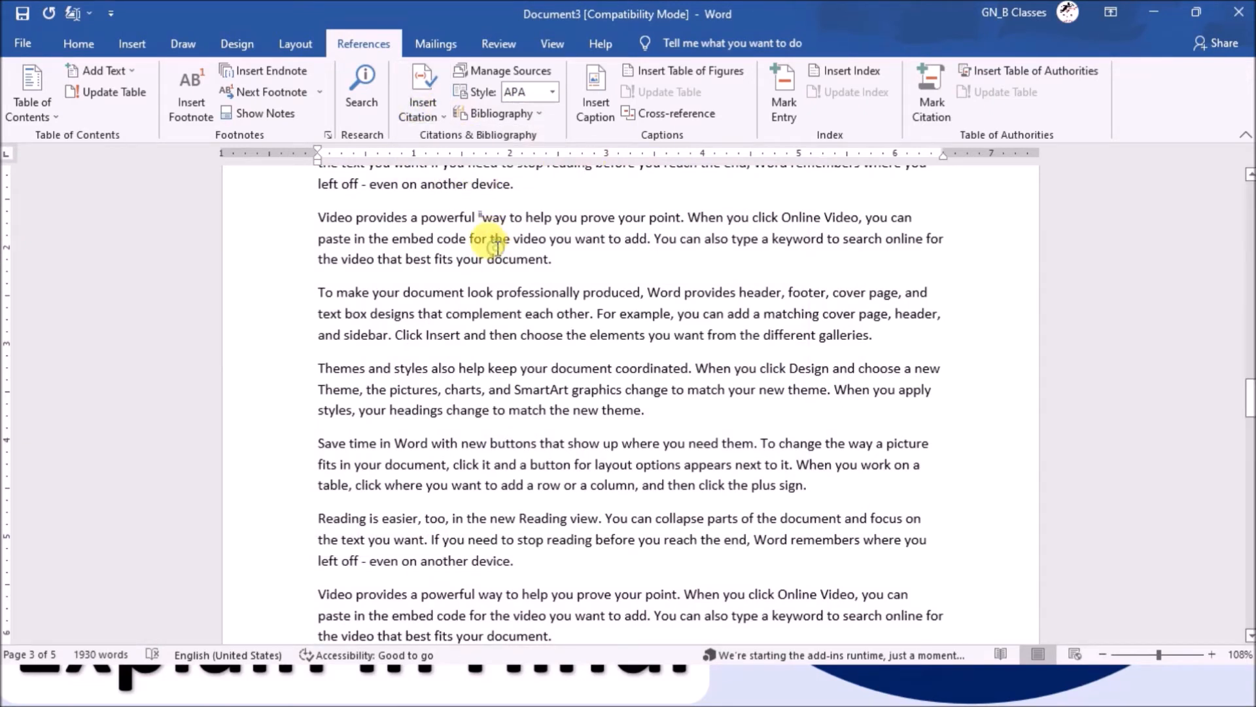
- Copy the compittion (2021) and SSC (2021) sources from the master list to the document's current source list
left_click(514, 66)
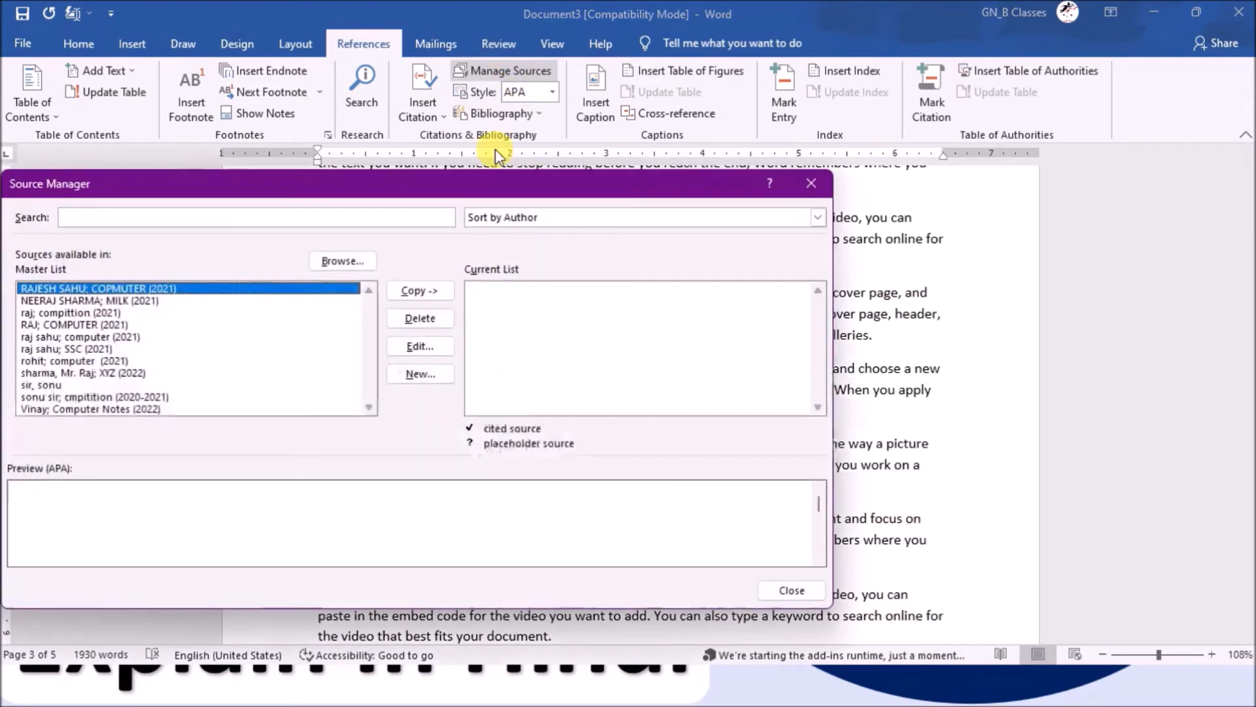
left_click_drag(441, 185, 542, 185)
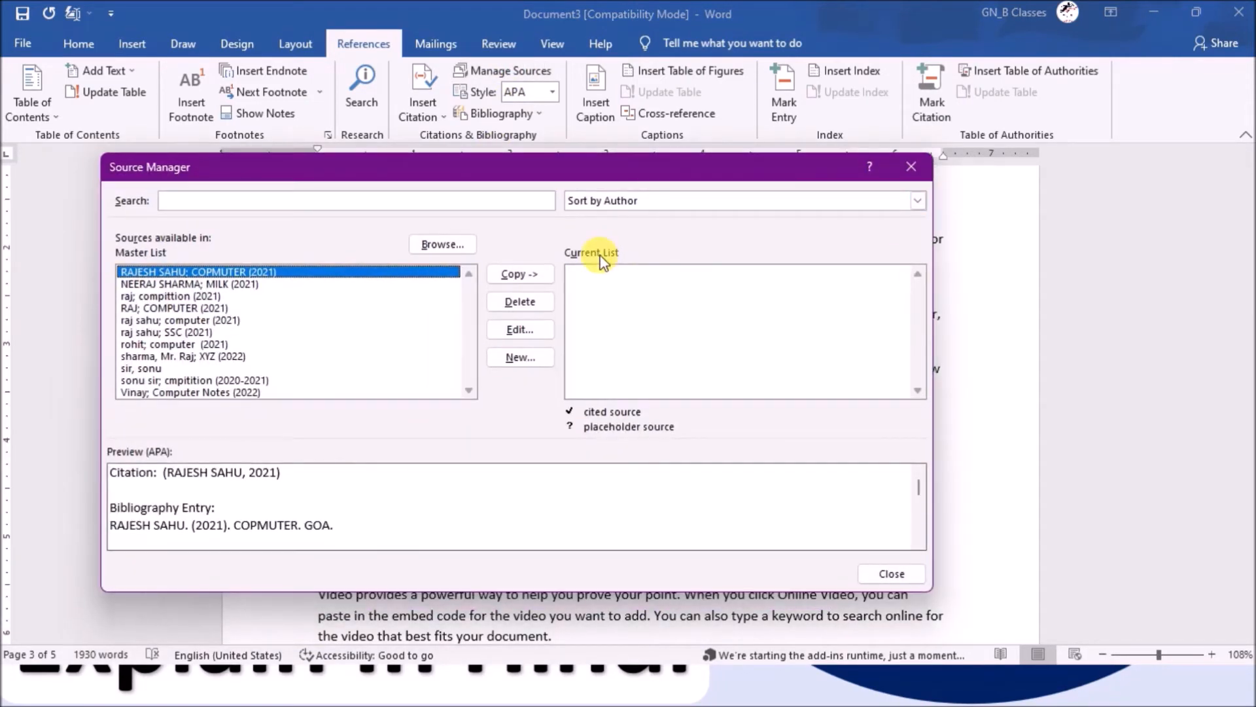
left_click(152, 298)
left_click(519, 274)
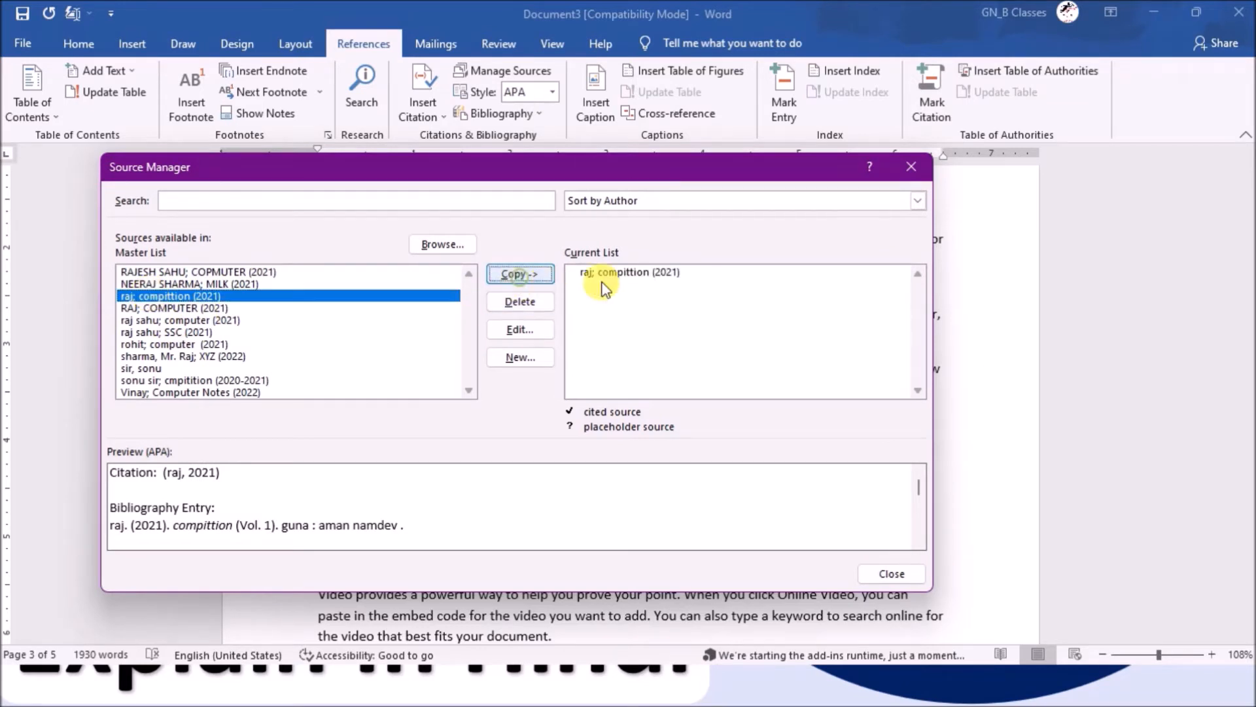
left_click(187, 332)
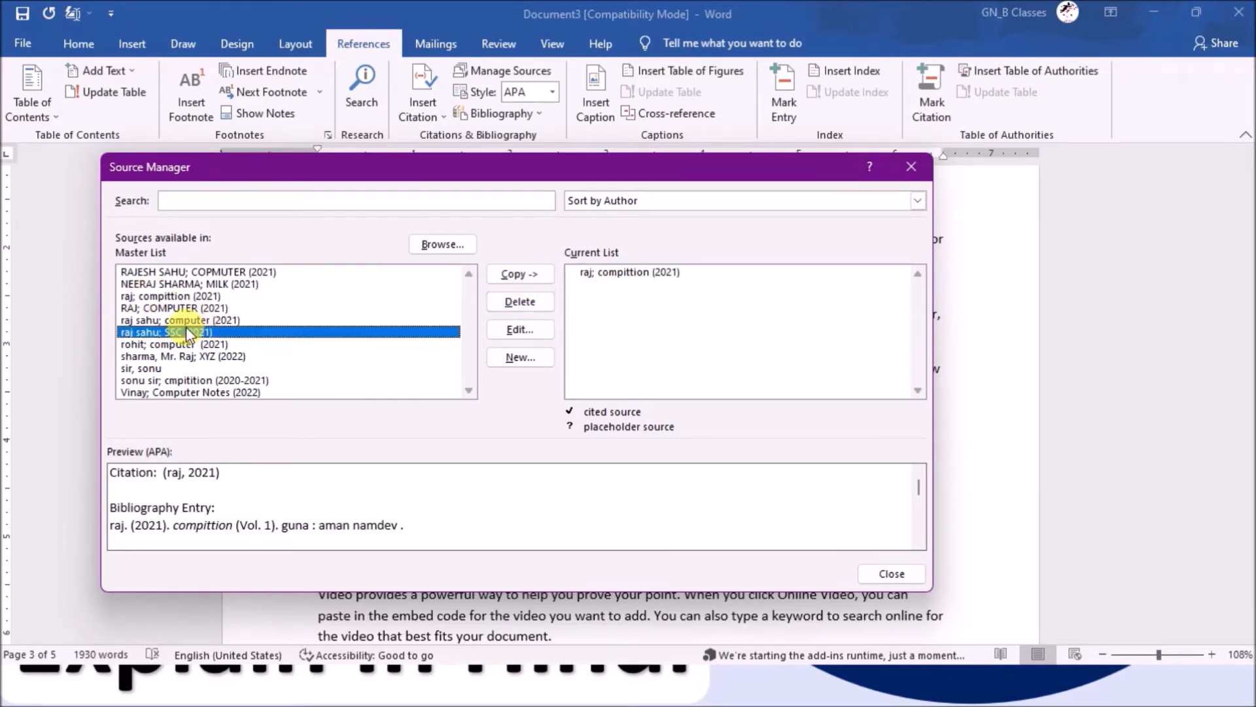
left_click(507, 278)
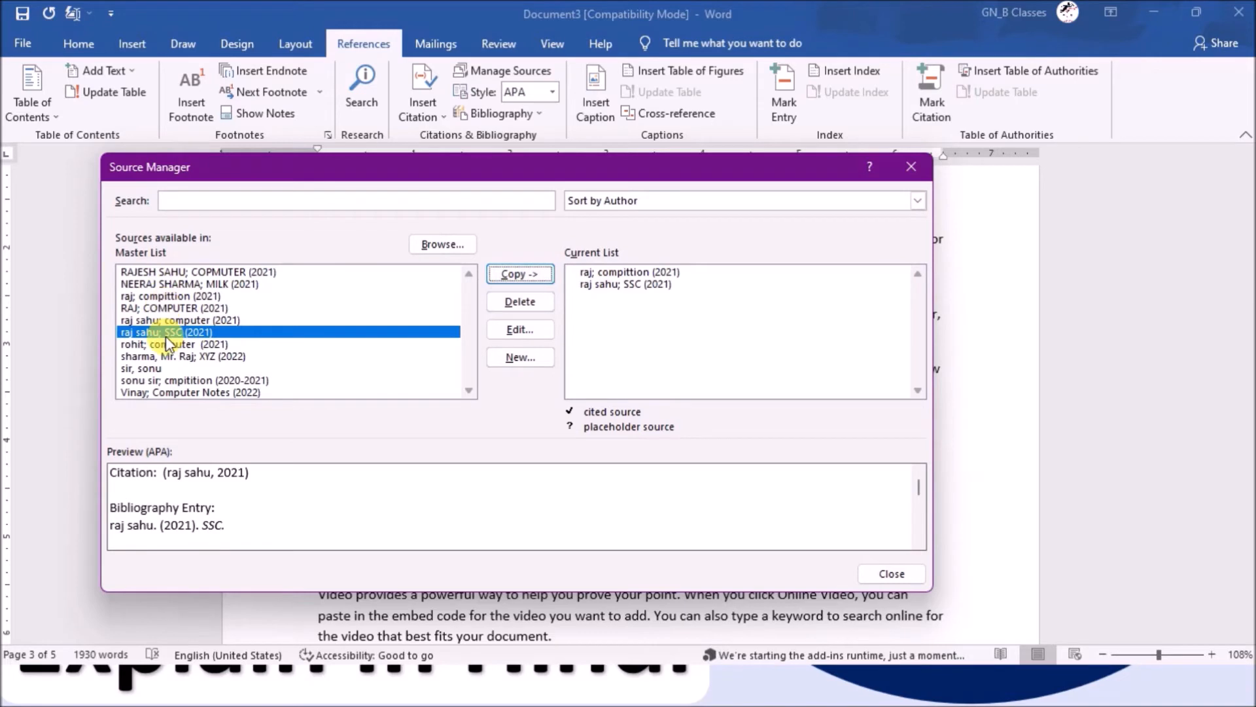
left_click(892, 573)
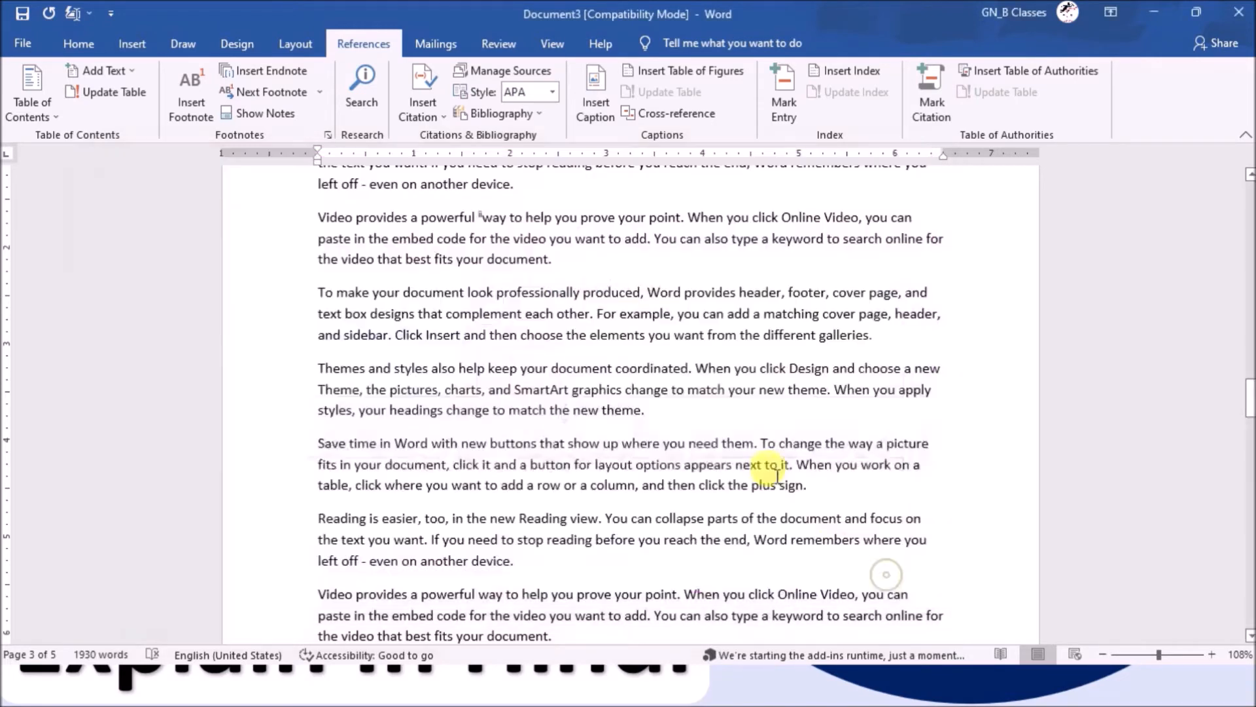
- Check the list of citable sources and look through the available citation styles
left_click(433, 118)
left_click(618, 333)
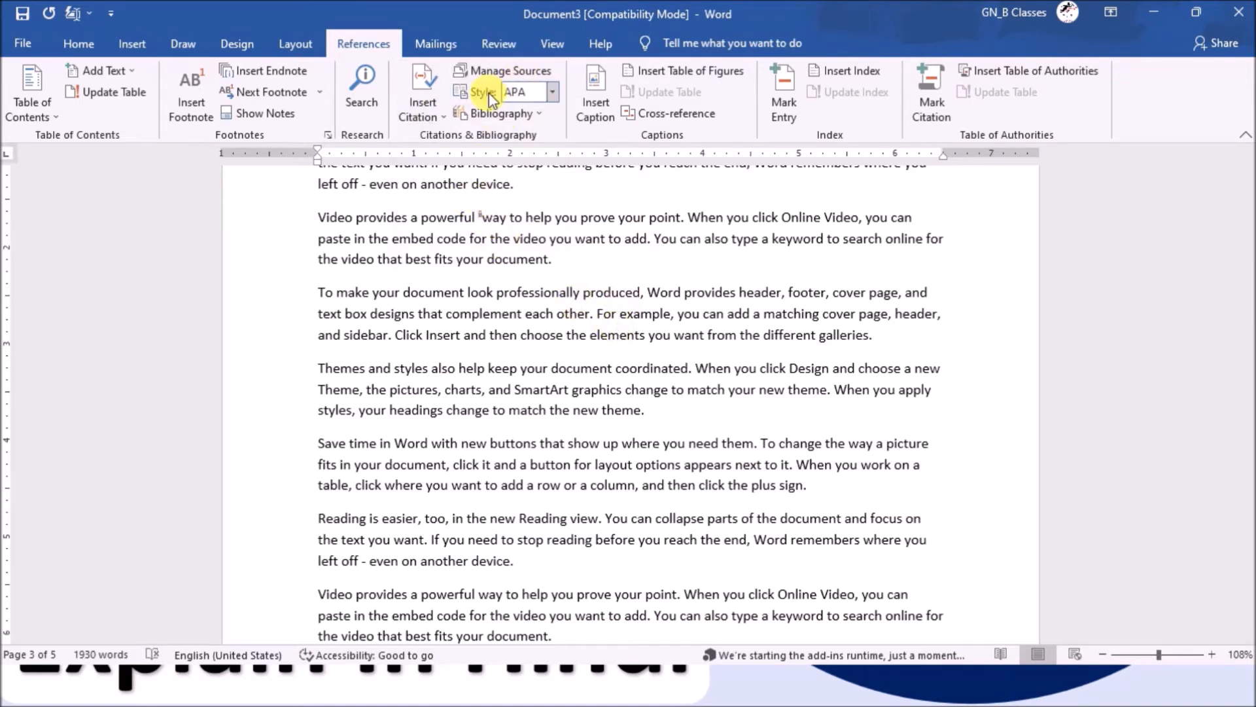
left_click(553, 92)
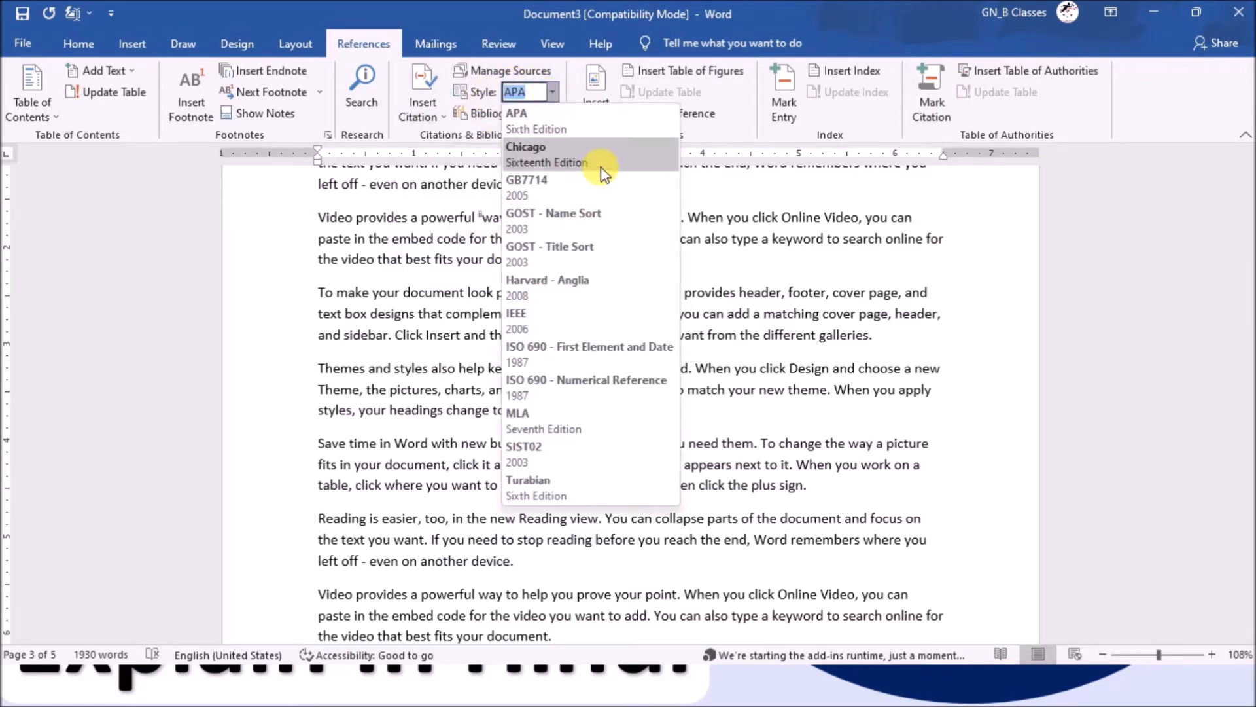
left_click(778, 319)
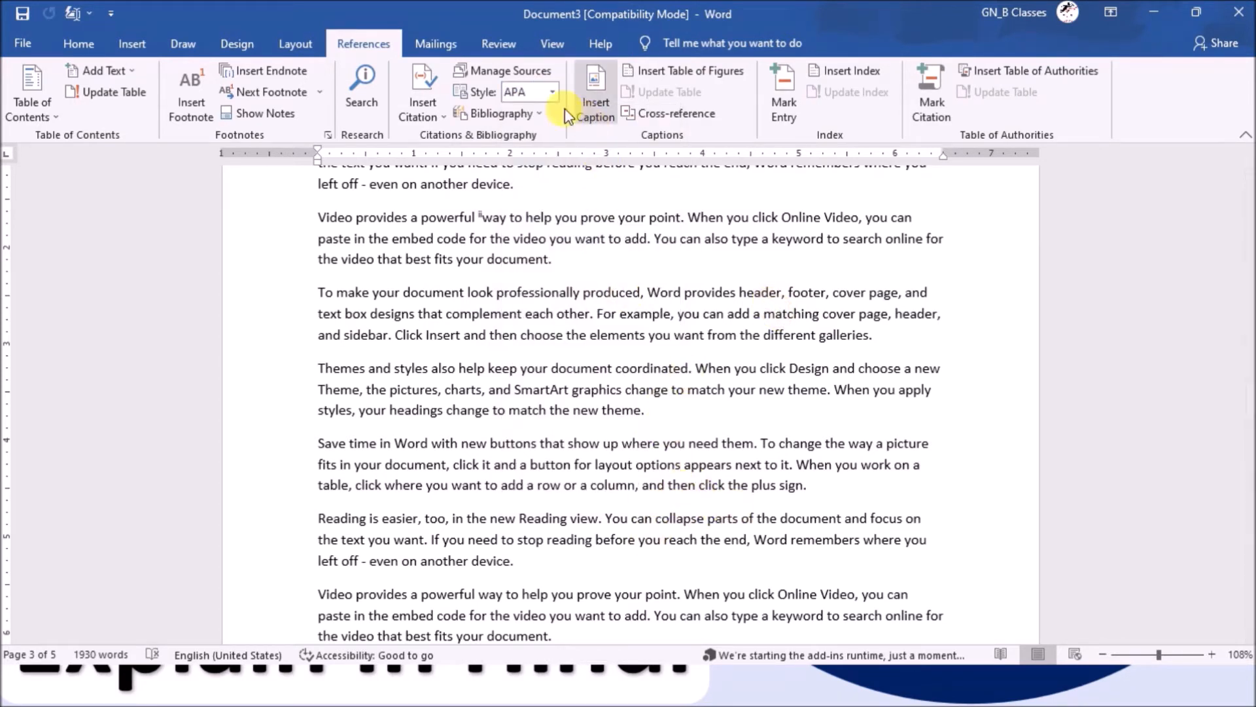
left_click(553, 92)
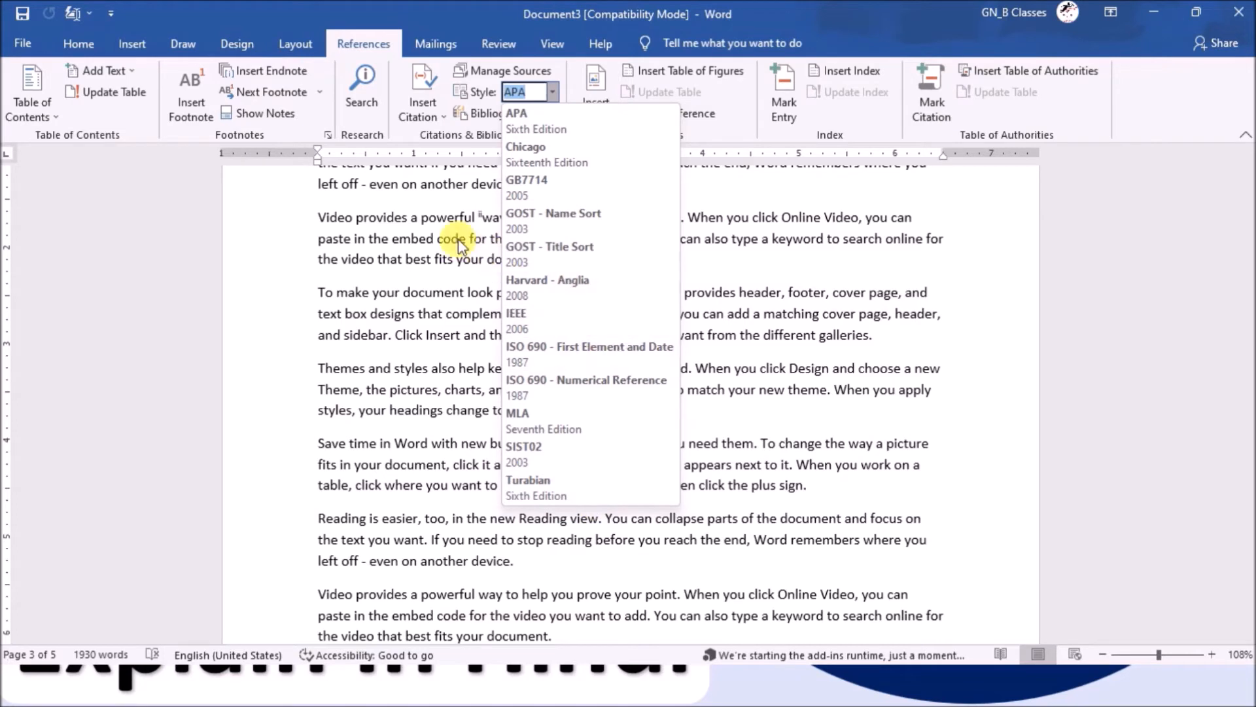
left_click(429, 218)
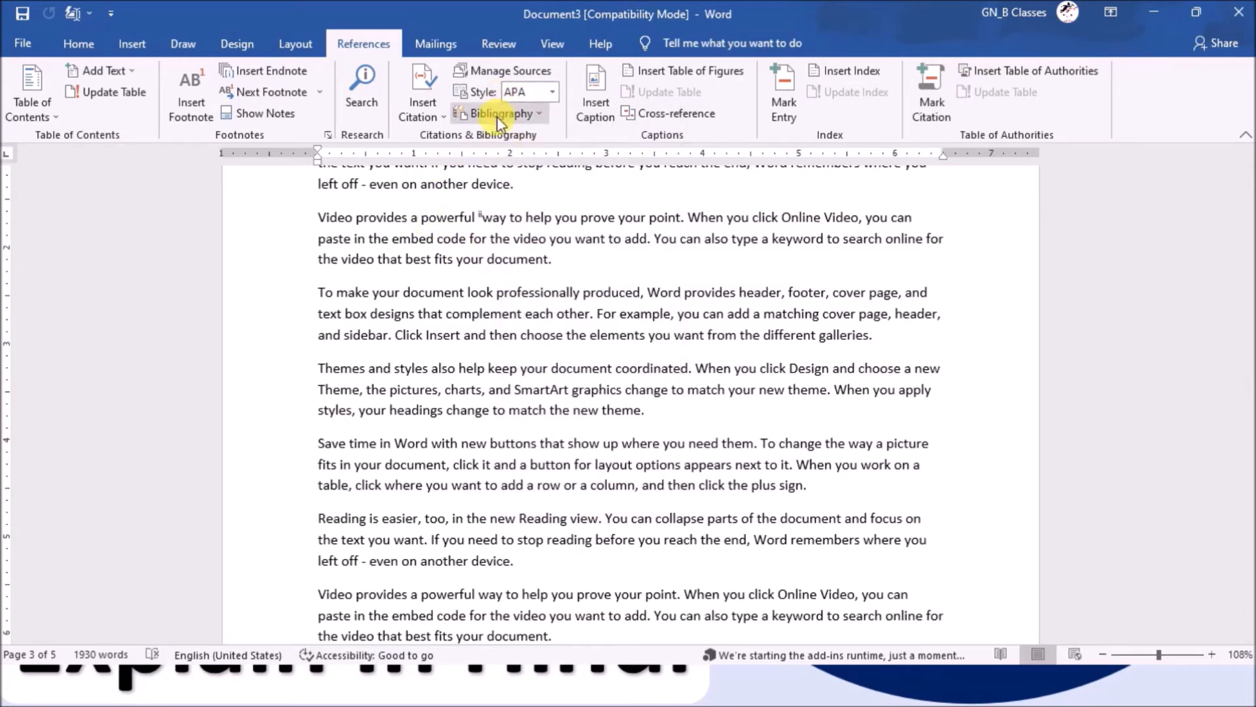
- Add a blank line after the last paragraph on page 4 and insert the built-in References bibliography there
scroll(448, 462, "down", 2)
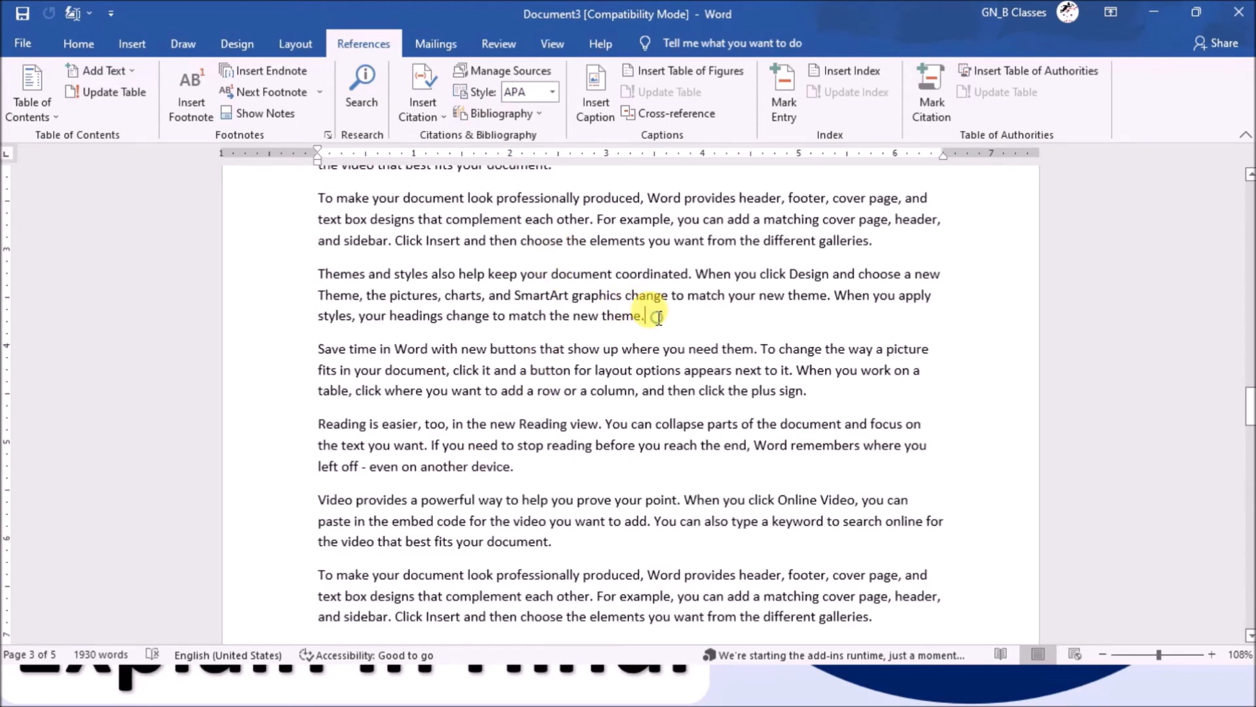
scroll(654, 307, "down", 5)
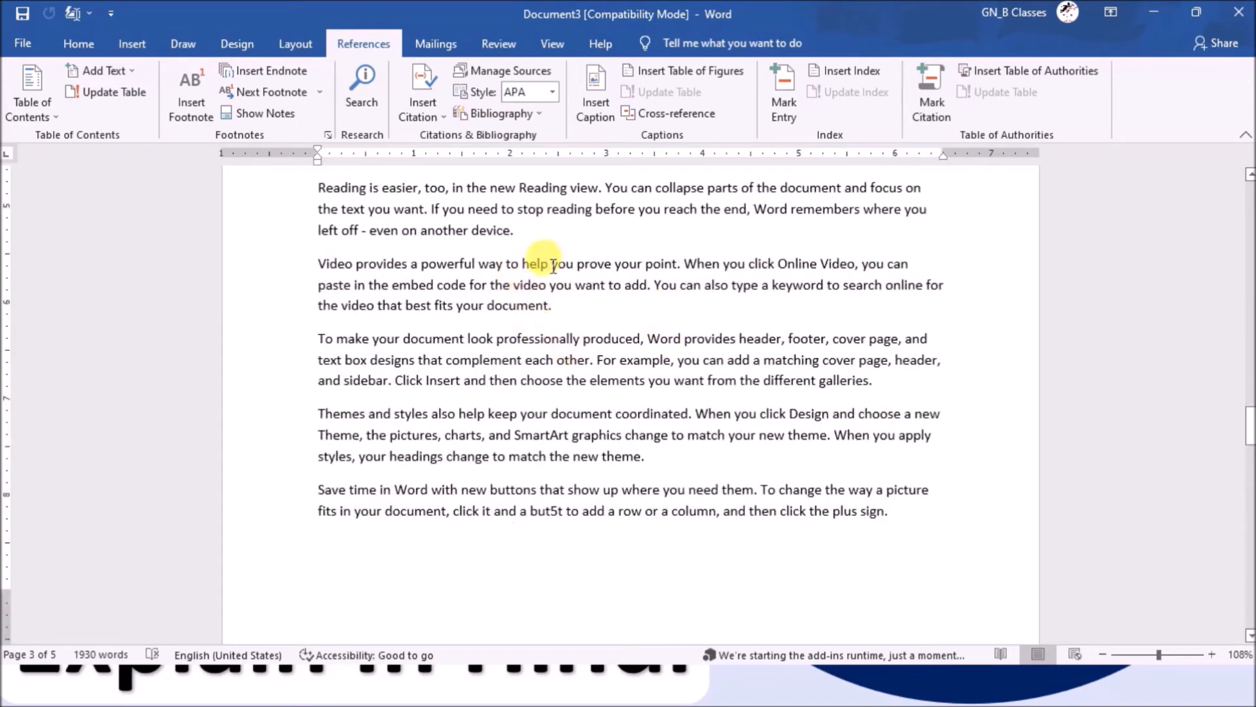
scroll(556, 281, "down", 3)
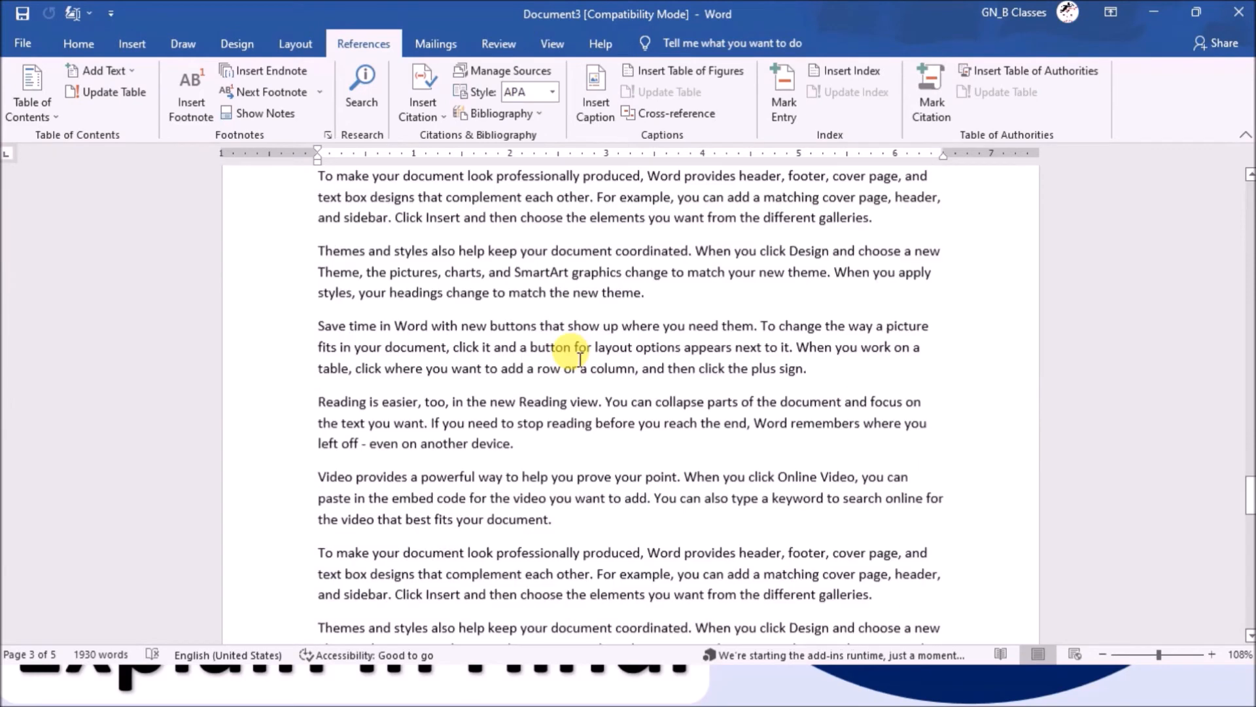
scroll(580, 359, "down", 7)
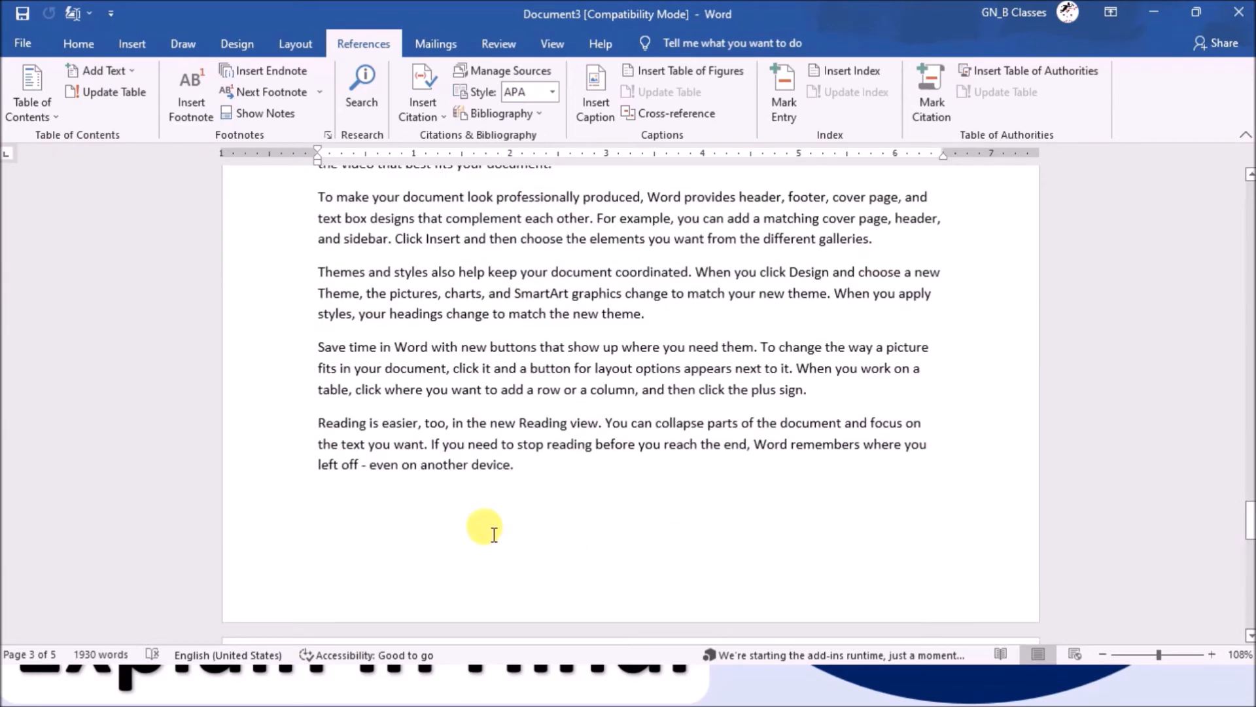
left_click(499, 535)
key("Return")
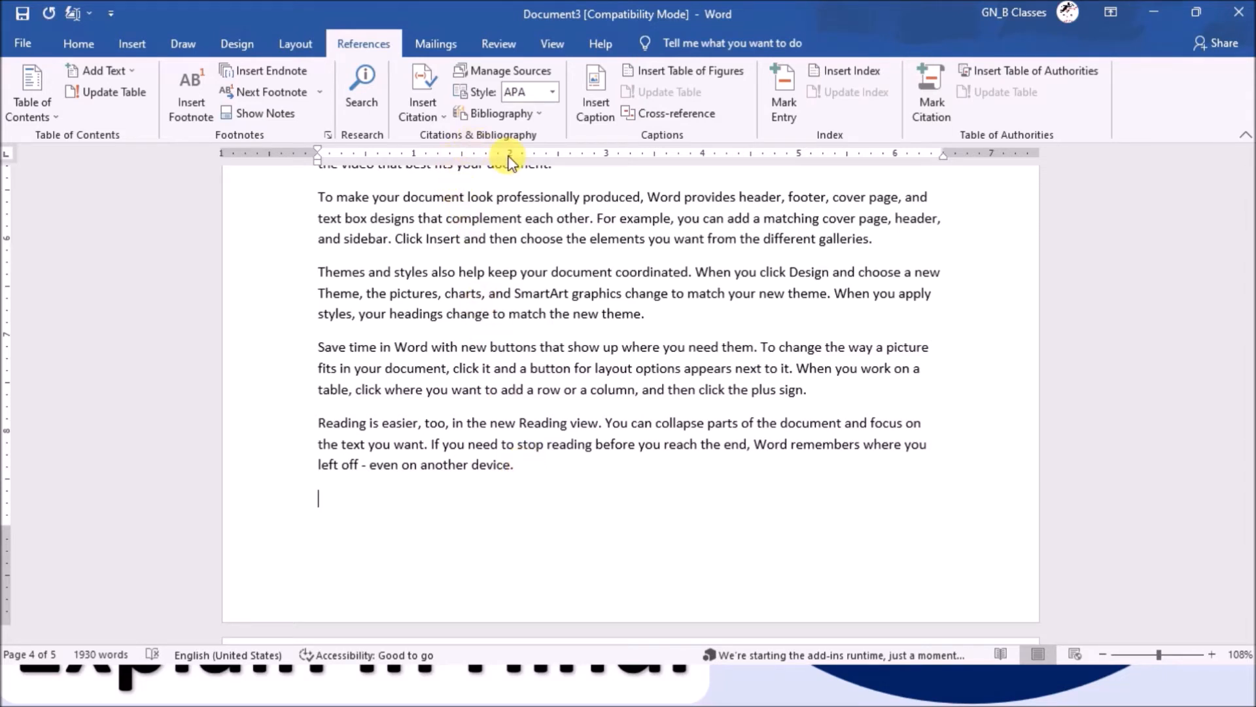
left_click(513, 115)
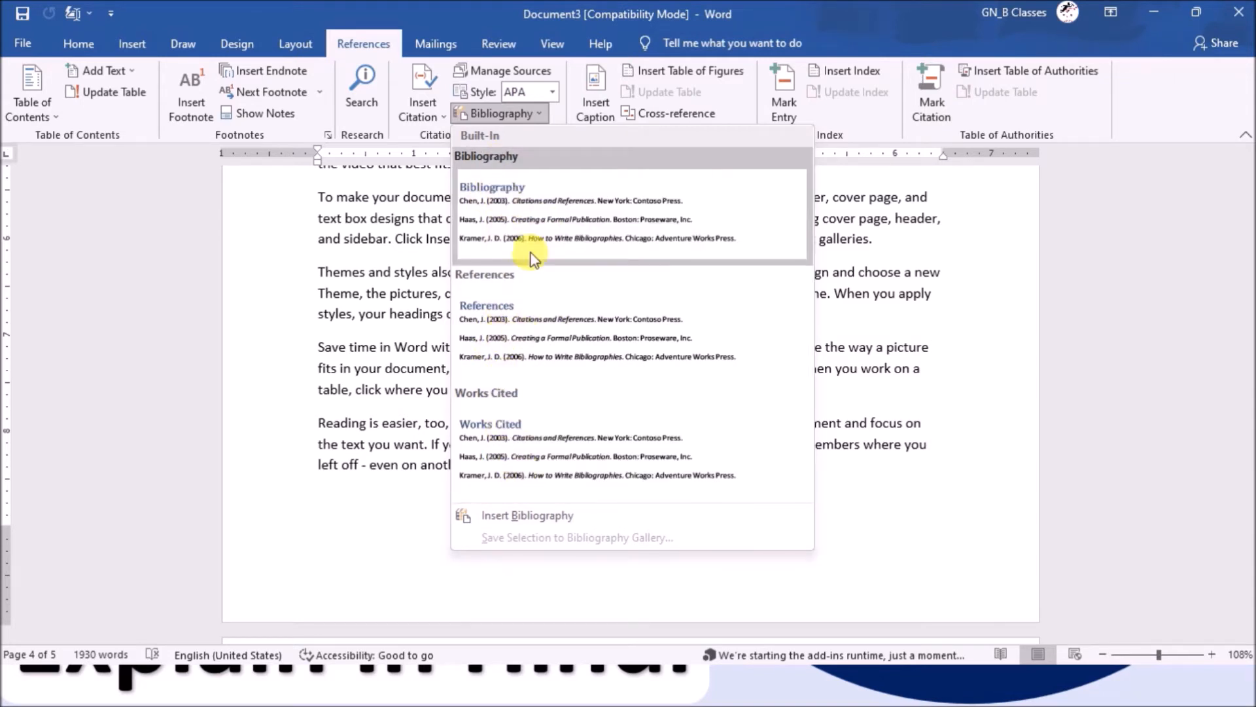
left_click(520, 335)
key("ctrl+z")
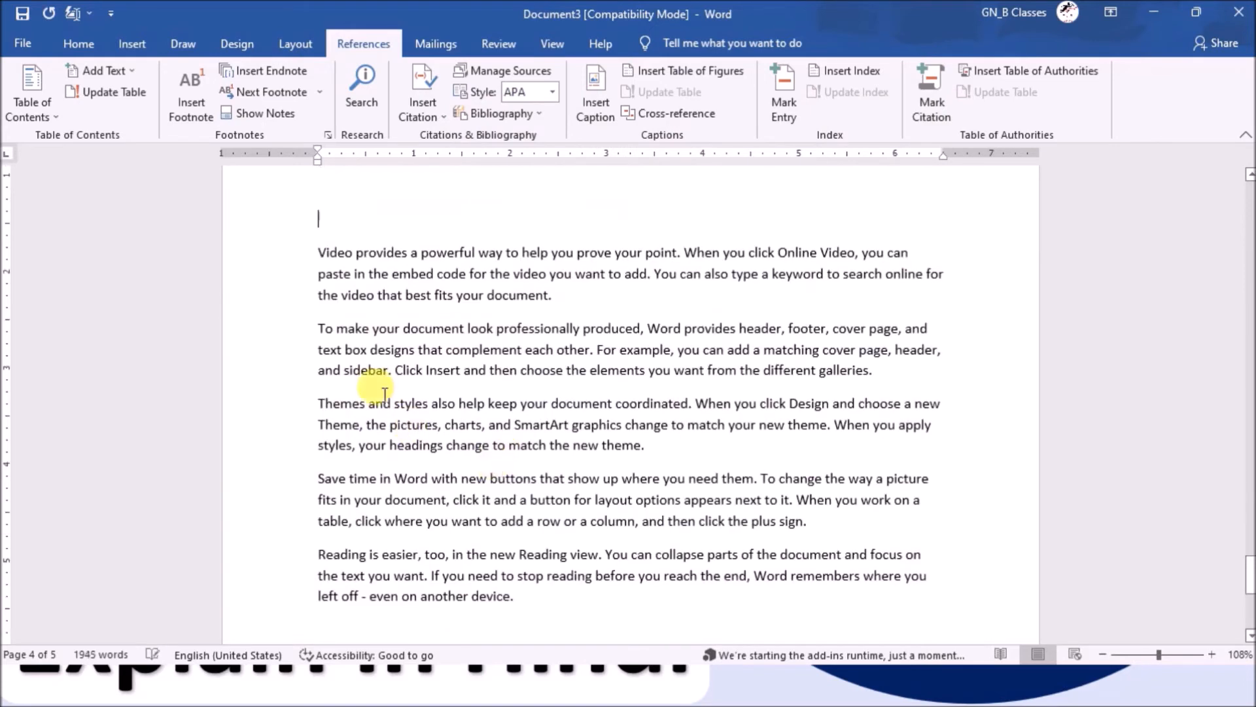
key("ctrl+y")
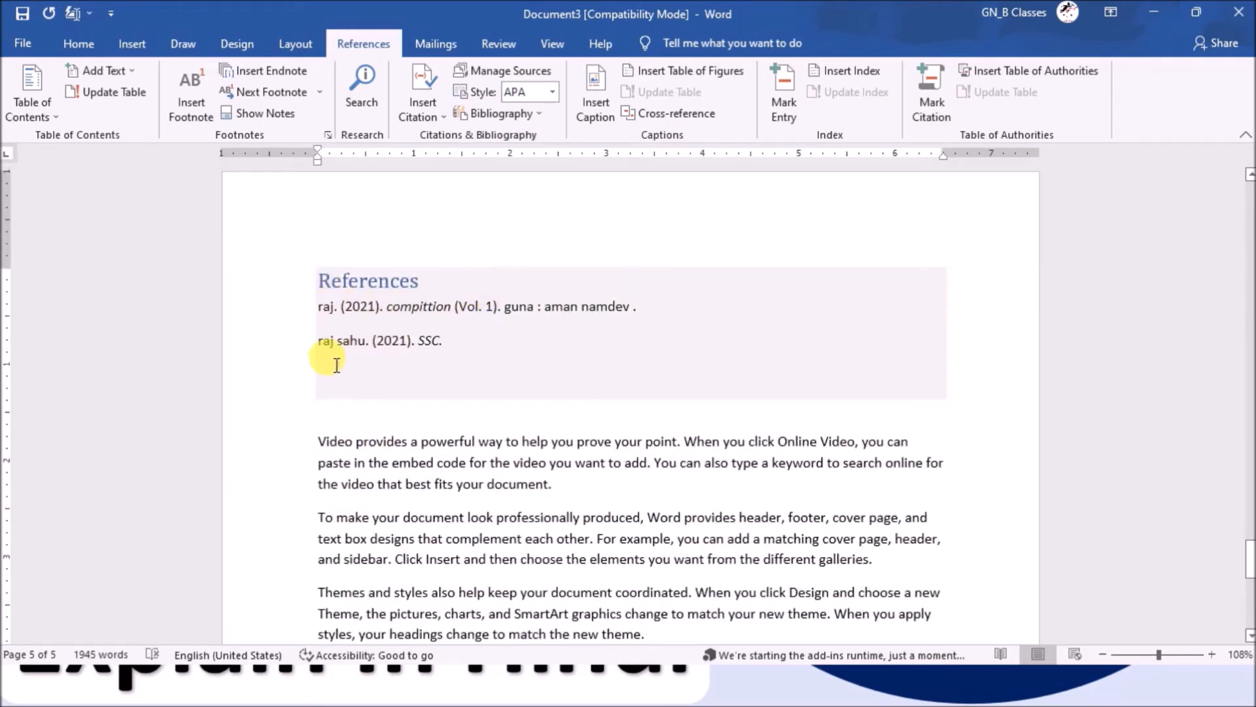
- Compare the entries in the inserted References list with the citable sources
left_click(423, 104)
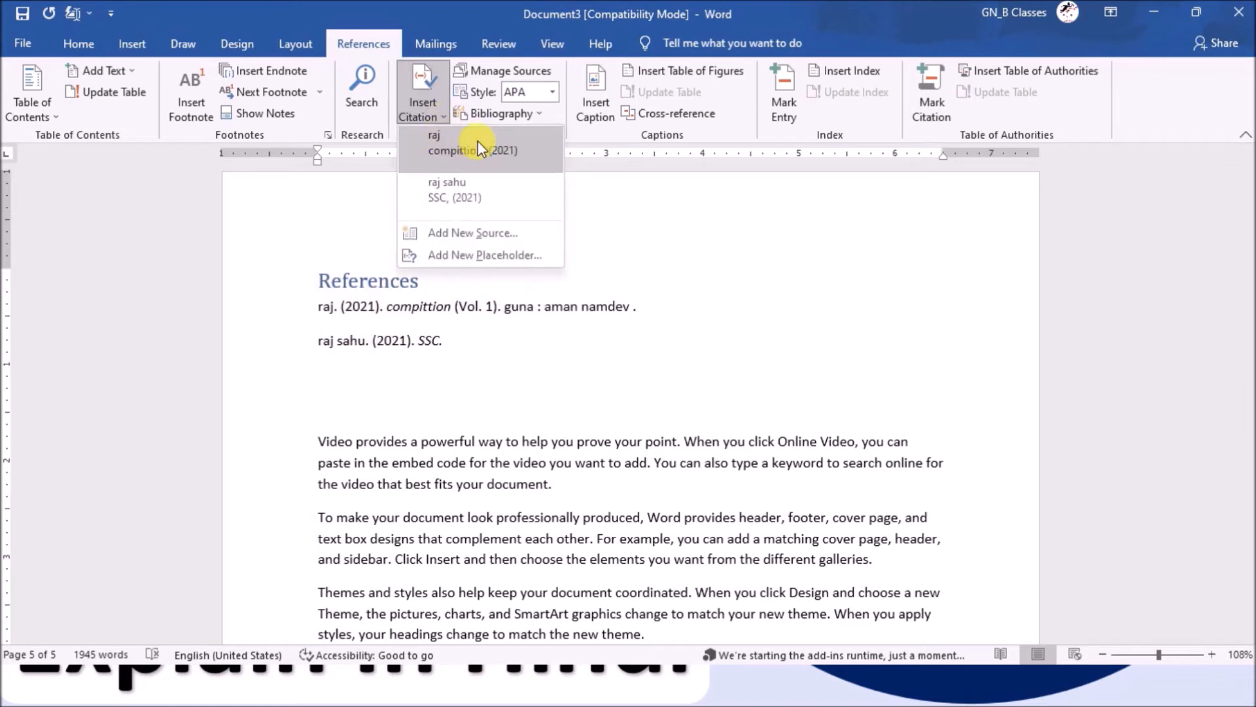
left_click(452, 350)
scroll(449, 353, "up", 2)
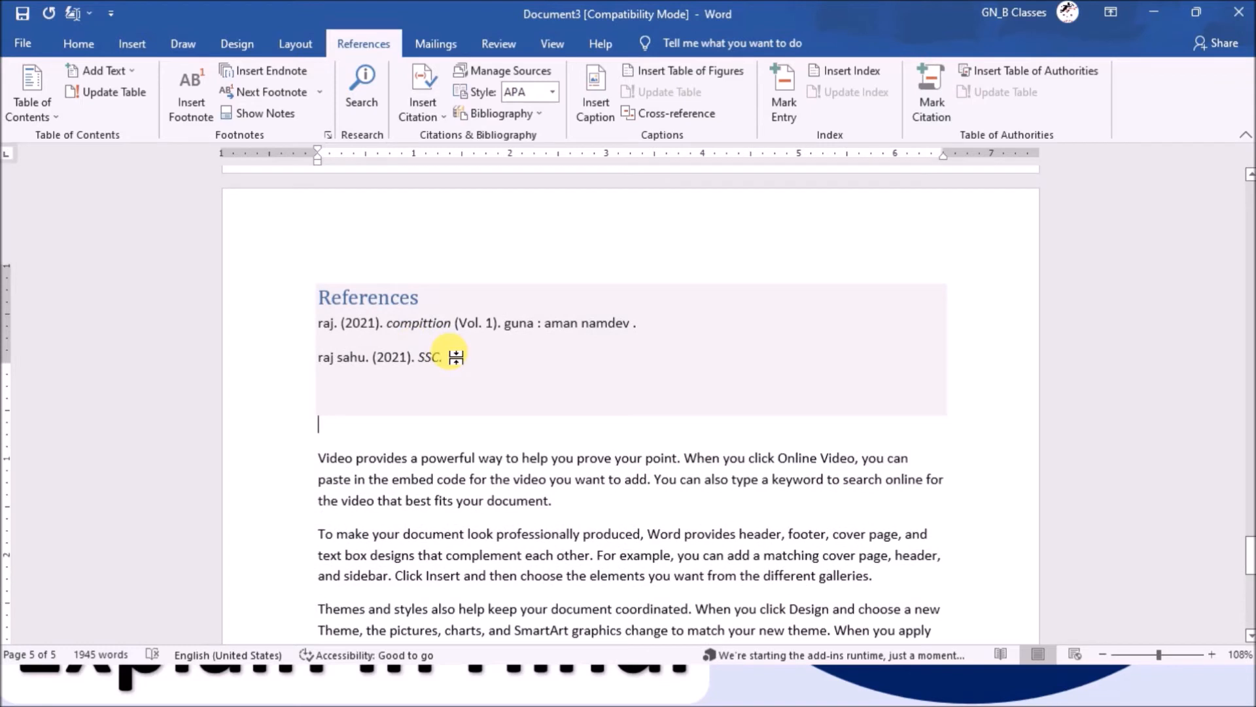
scroll(448, 308, "down", 1)
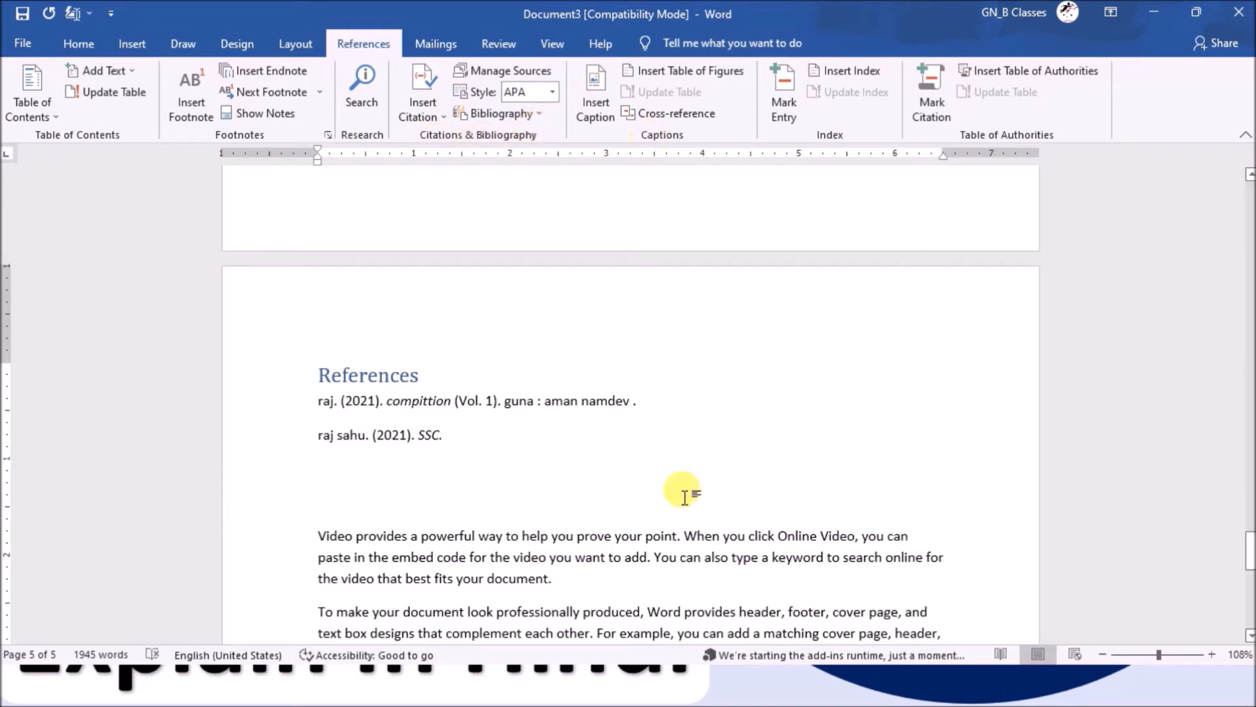
scroll(674, 505, "down", 3)
- Insert the picture Ds3iJtSUcAAQNL7.jpg on a new line below page 4's last "Themes and styles" paragraph
scroll(682, 500, "up", 7)
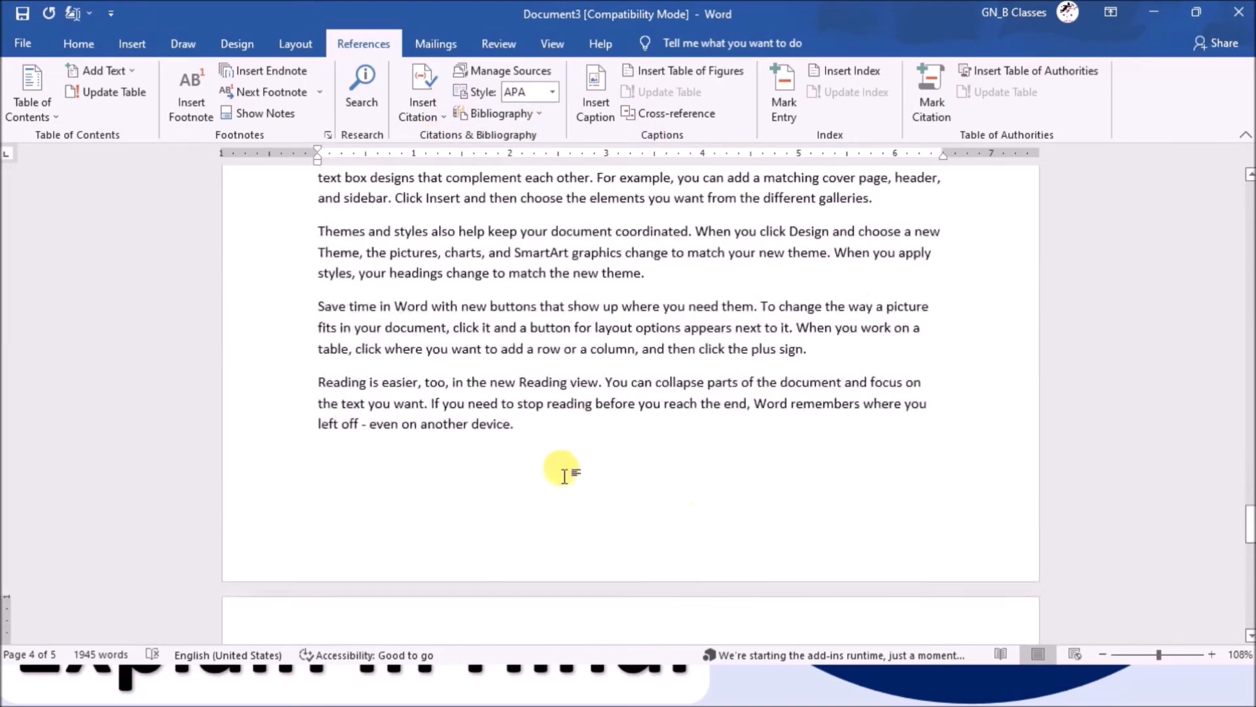
left_click(527, 424)
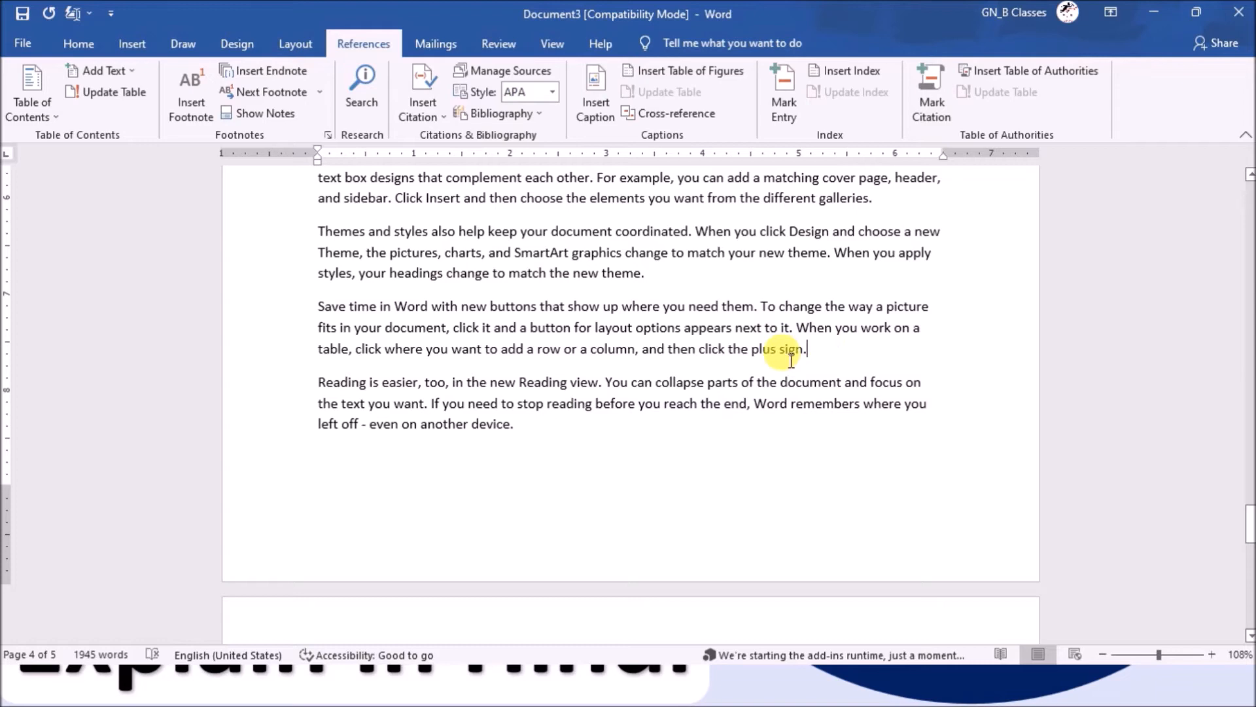
scroll(779, 373, "up", 2)
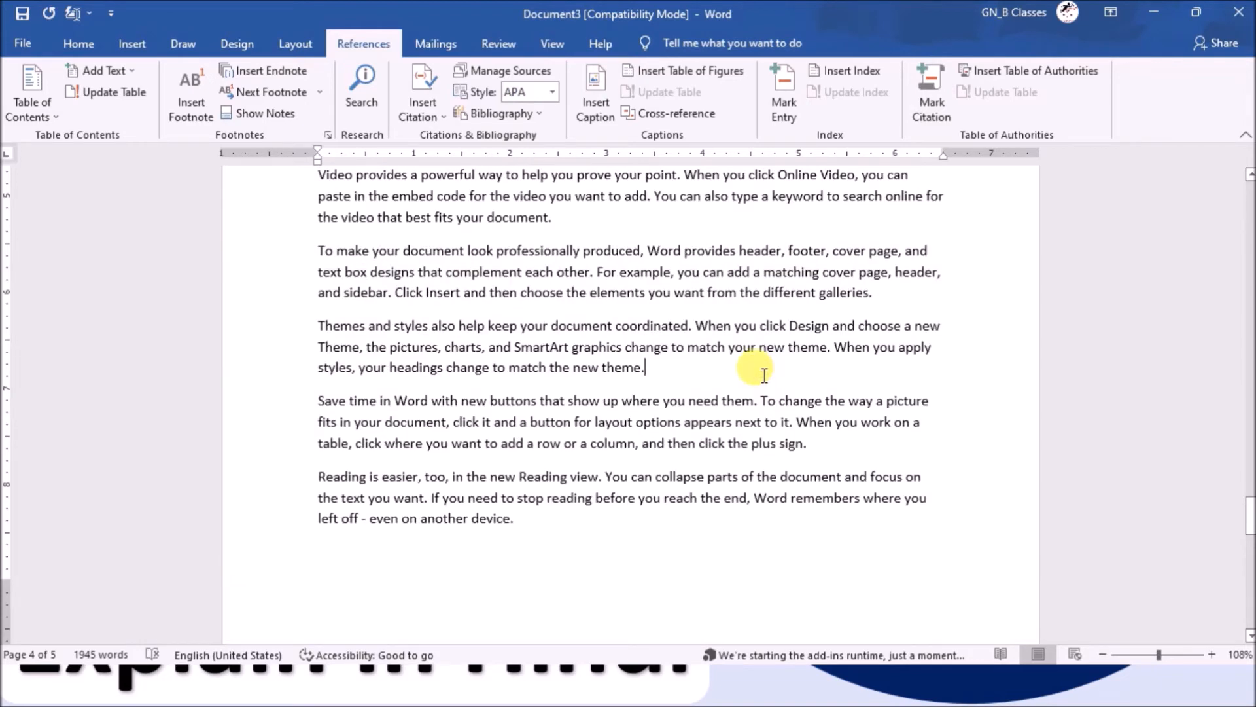
key("Return")
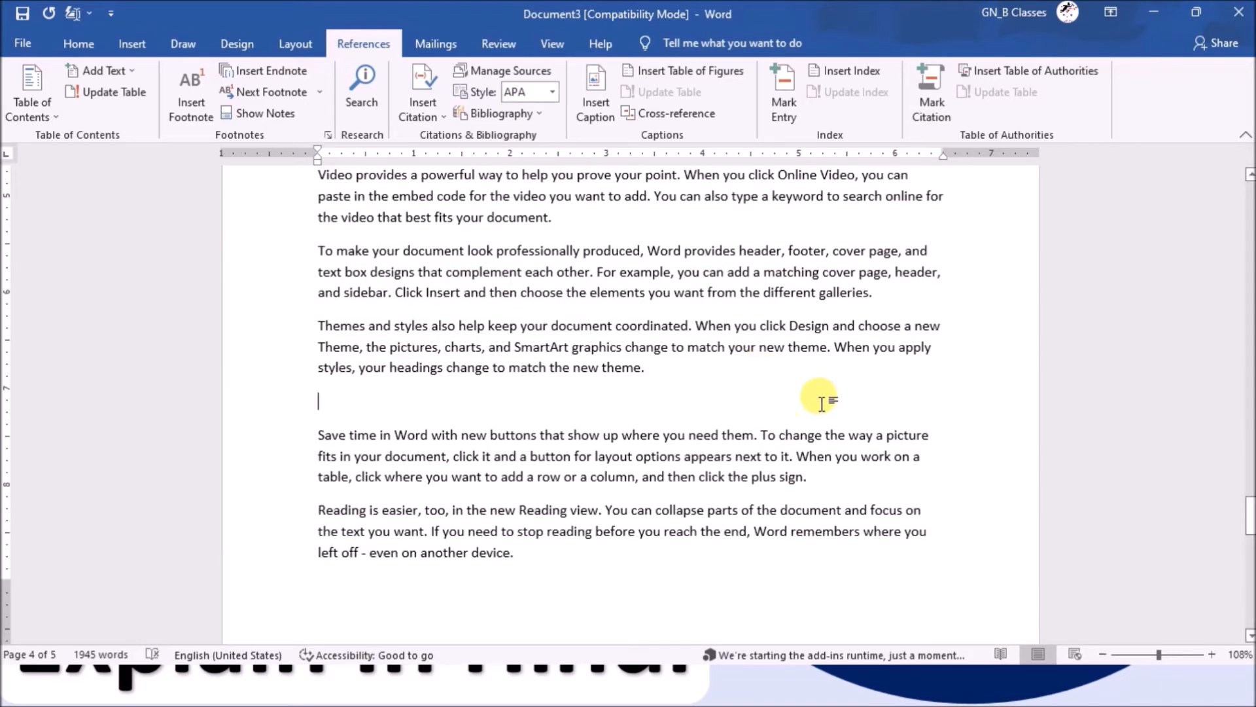
left_click(143, 41)
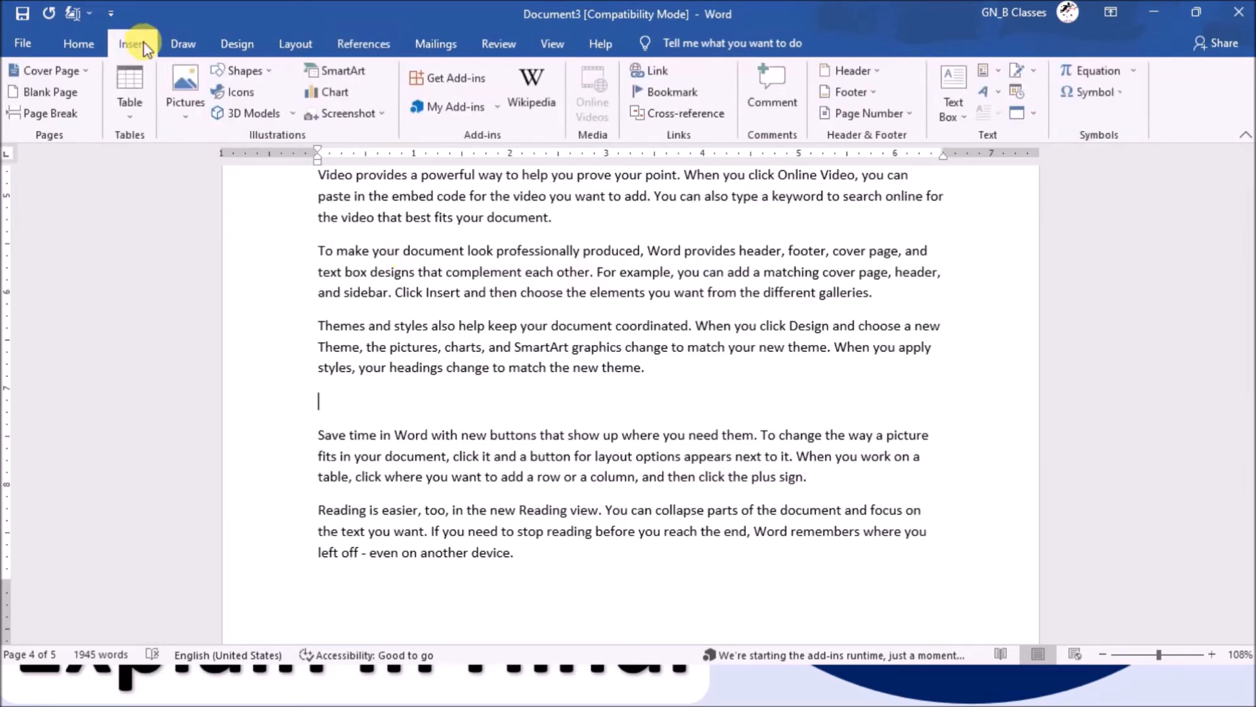
left_click(189, 115)
left_click(247, 159)
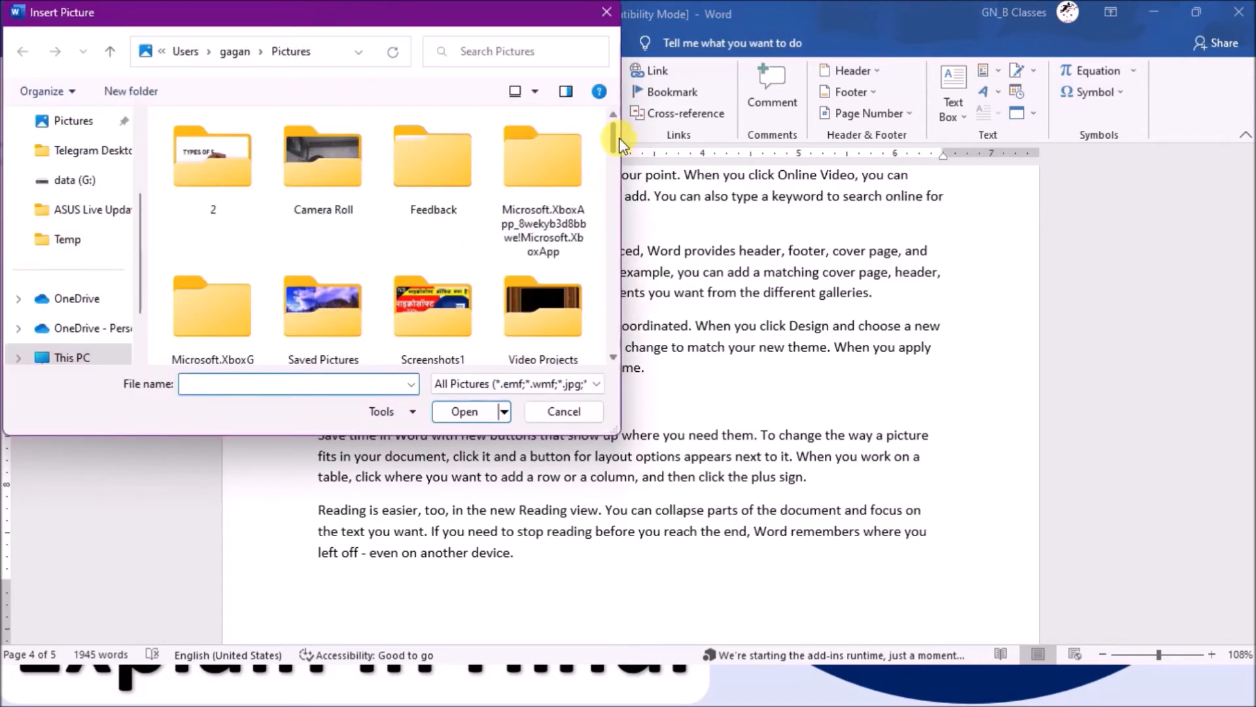
left_click_drag(618, 137, 615, 203)
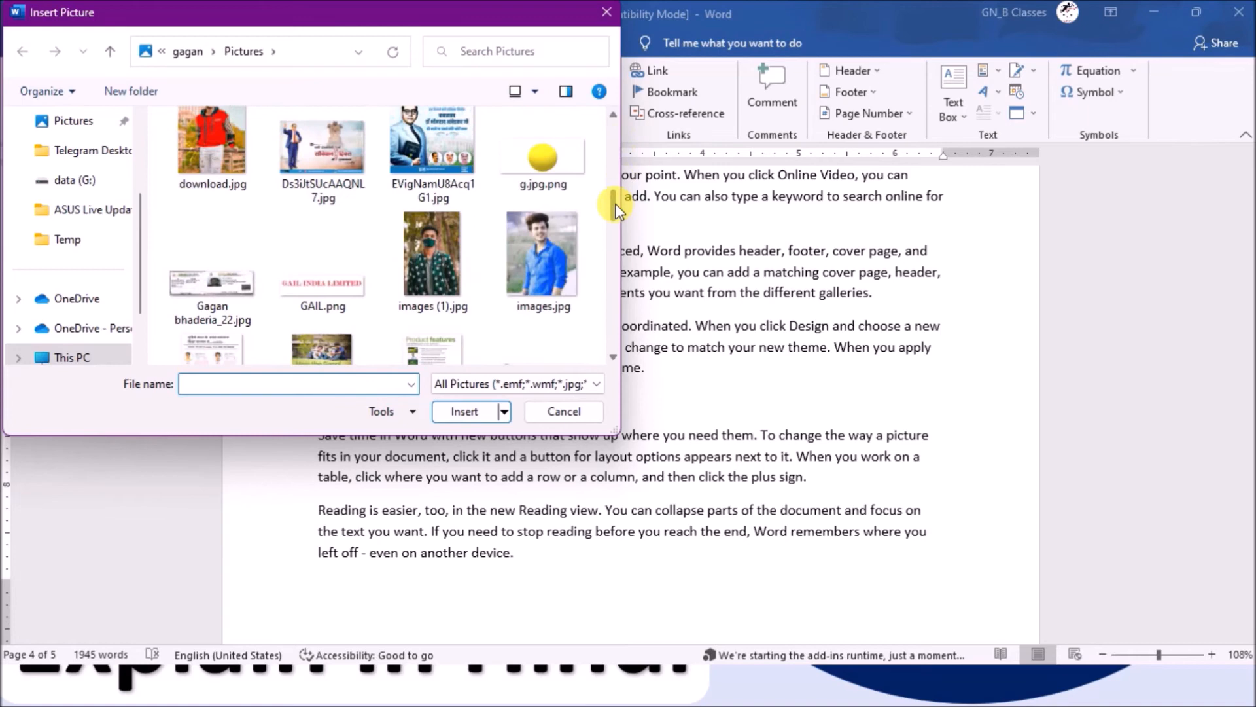
left_click(319, 154)
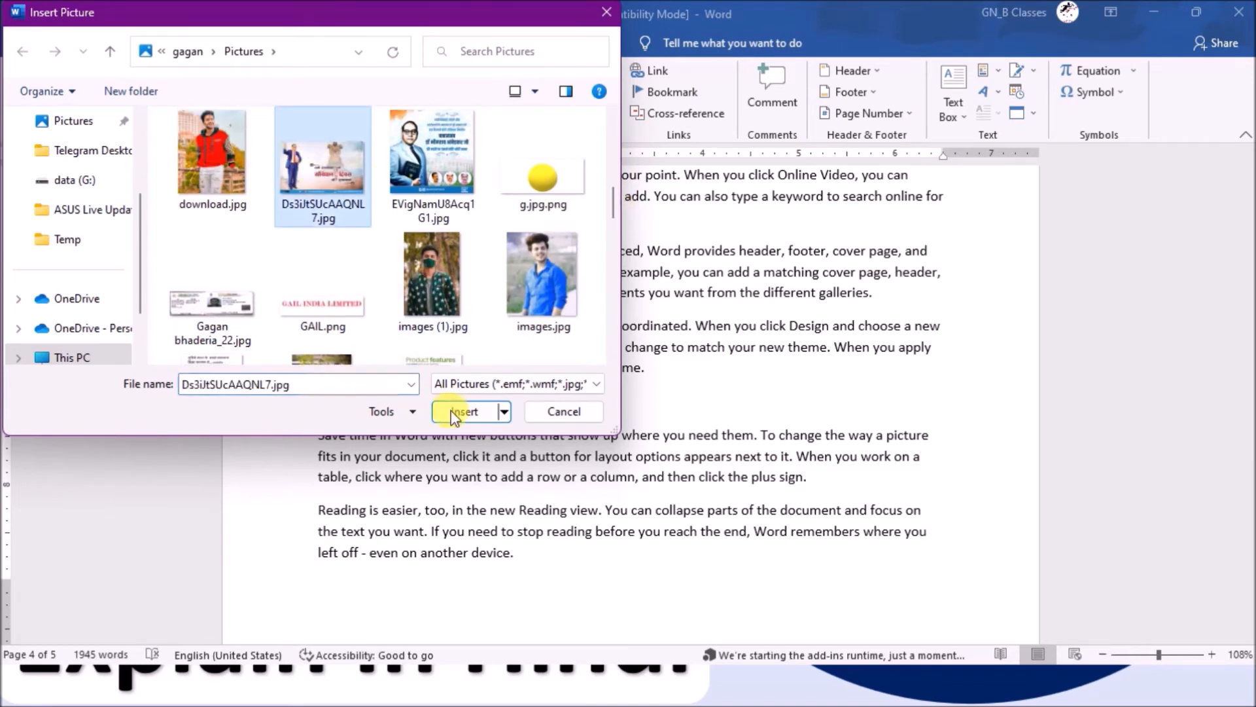
left_click(462, 411)
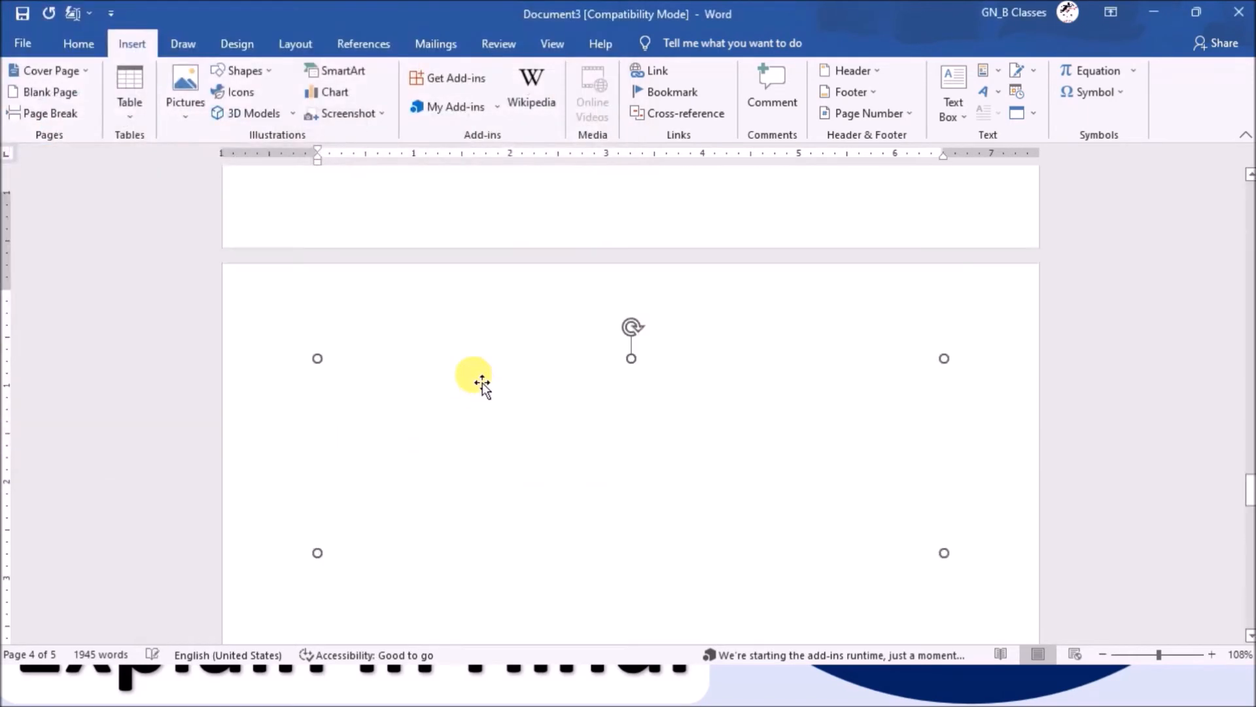
- Shrink the inserted picture proportionally to about 1.68" high by 2.7" wide
left_click_drag(888, 333, 561, 463)
scroll(524, 425, "down", 2)
scroll(547, 419, "up", 3)
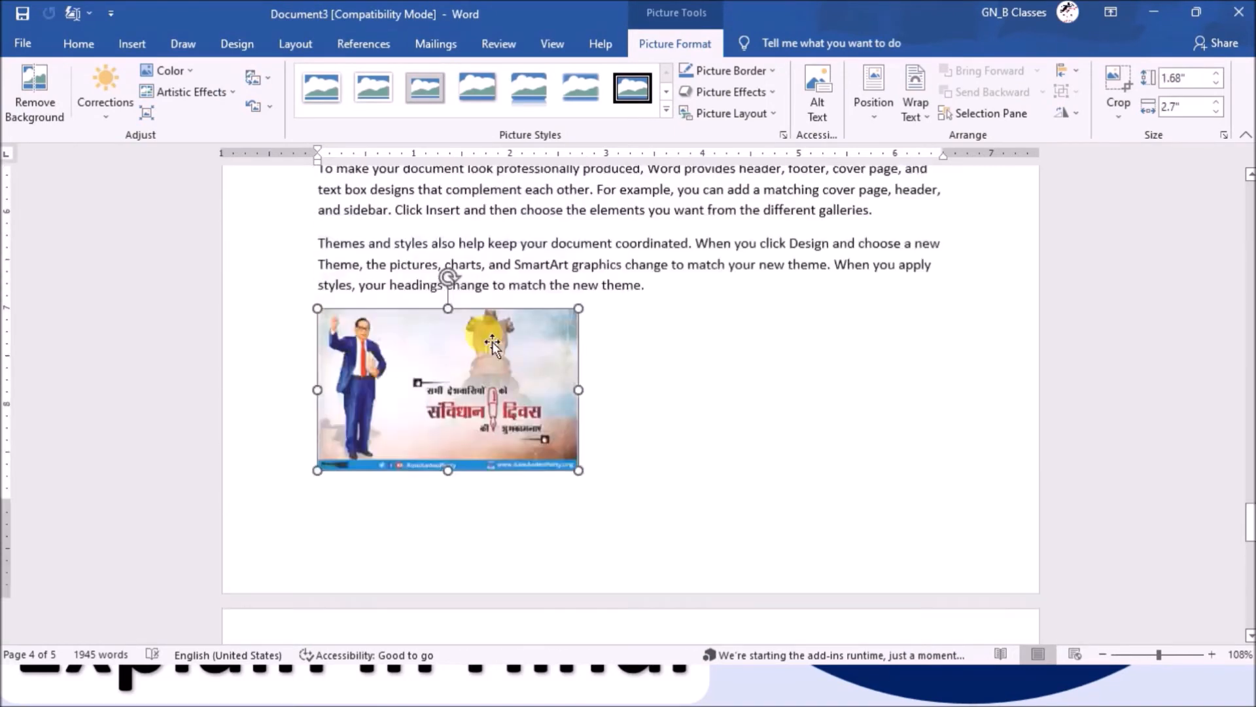
- Add the caption "Figure 1 Video" below the picture, using the Figure label after trying the Table label
left_click(363, 43)
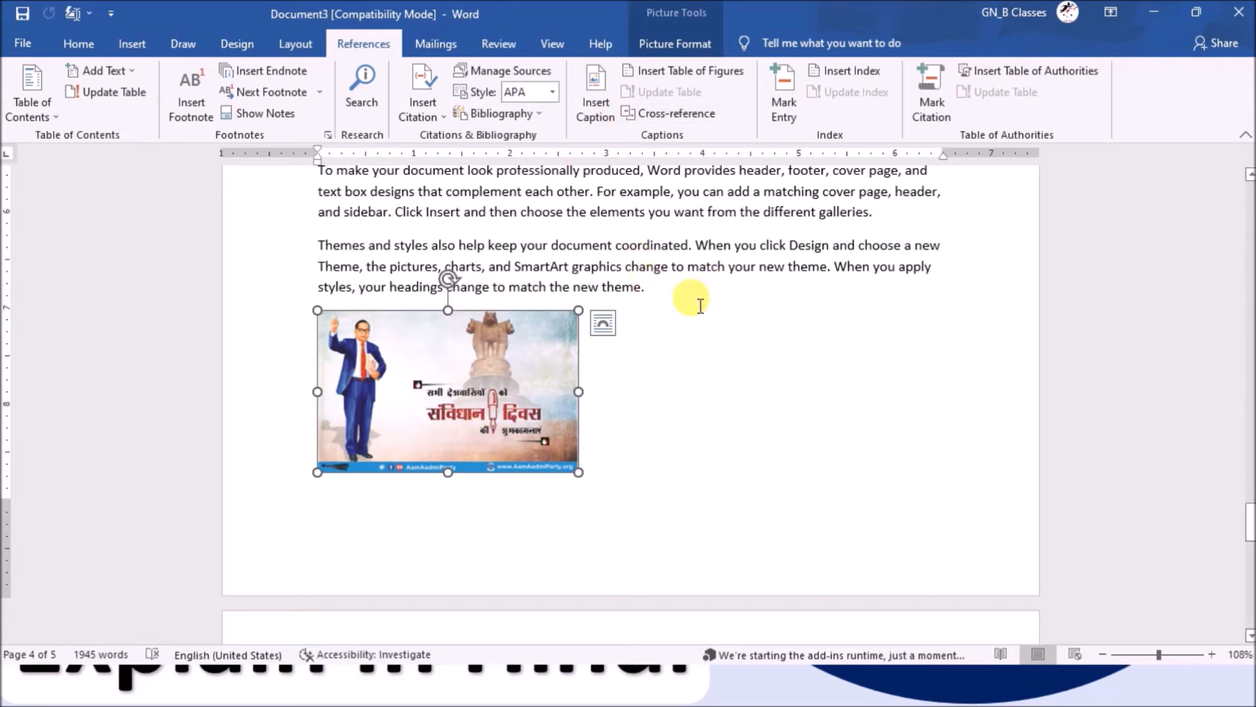
left_click(593, 108)
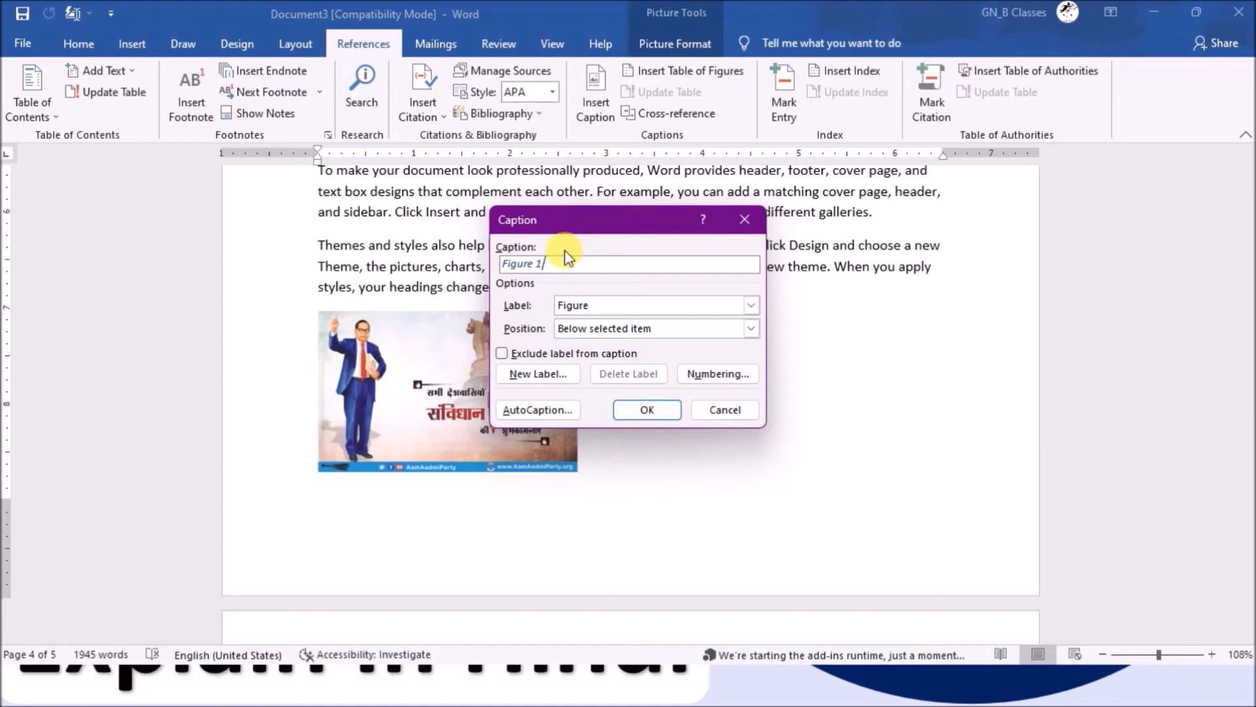
left_click(750, 306)
left_click(629, 347)
left_click(751, 306)
left_click(661, 382)
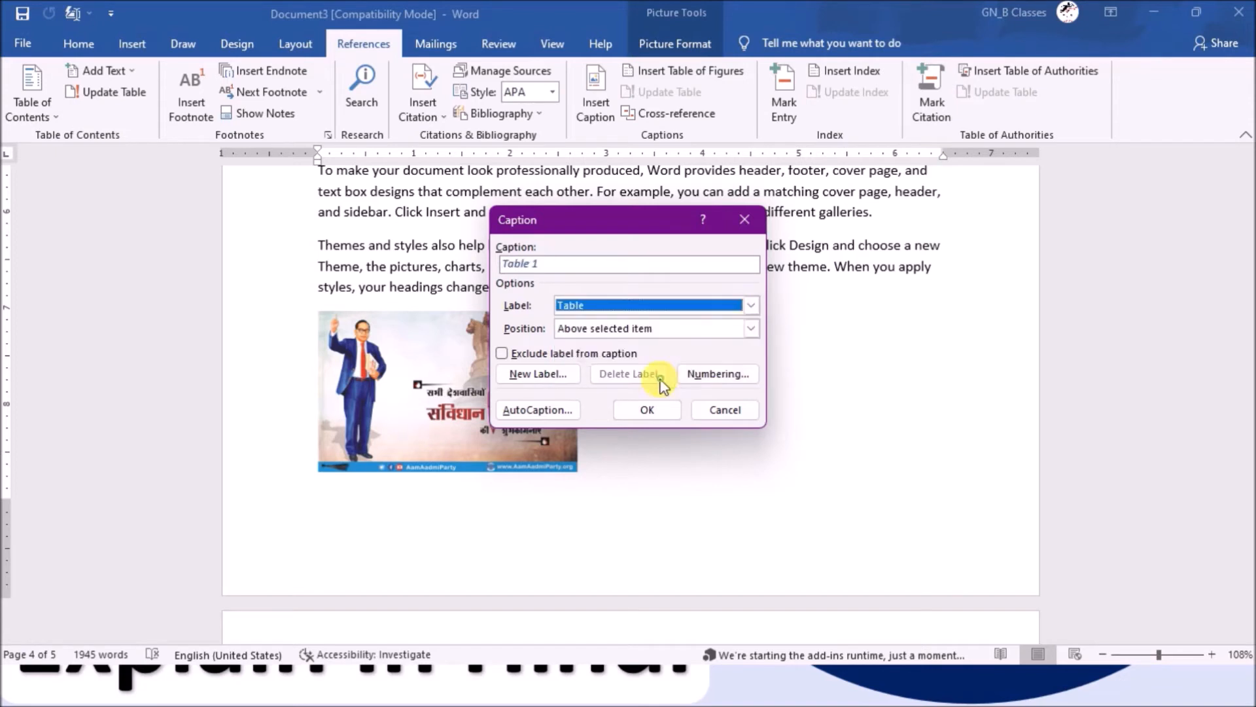
left_click(751, 306)
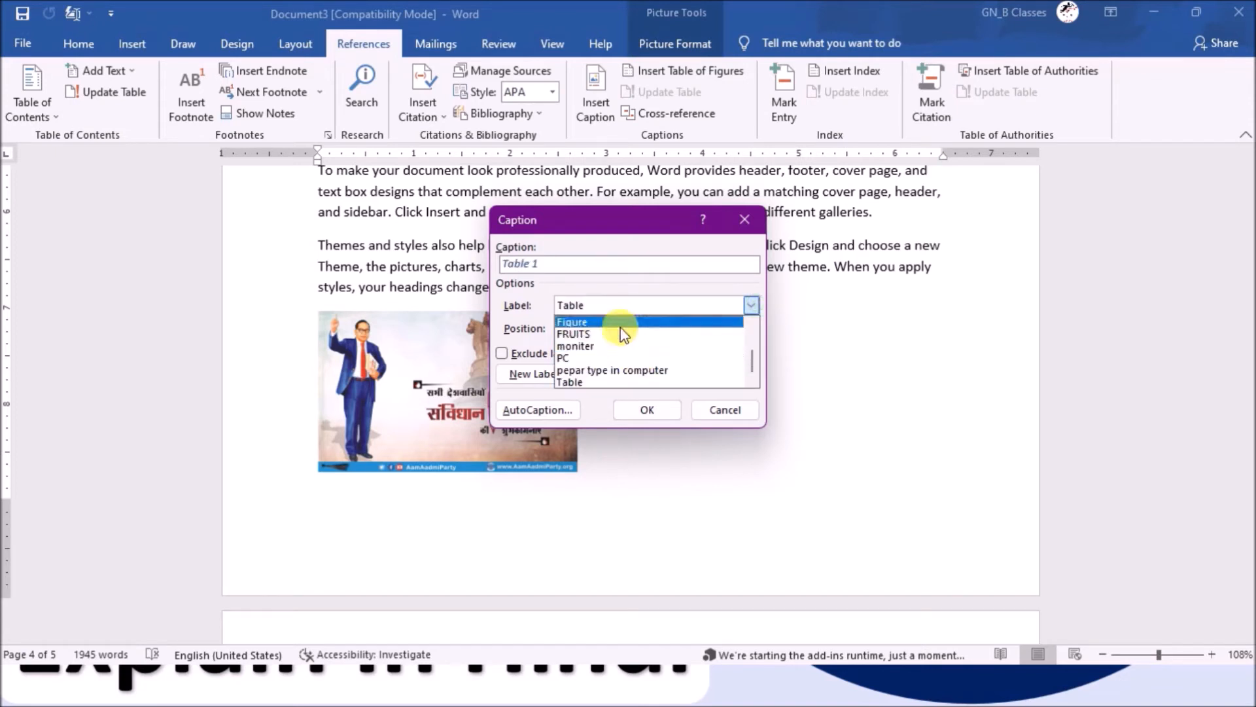
left_click(572, 322)
left_click(573, 271)
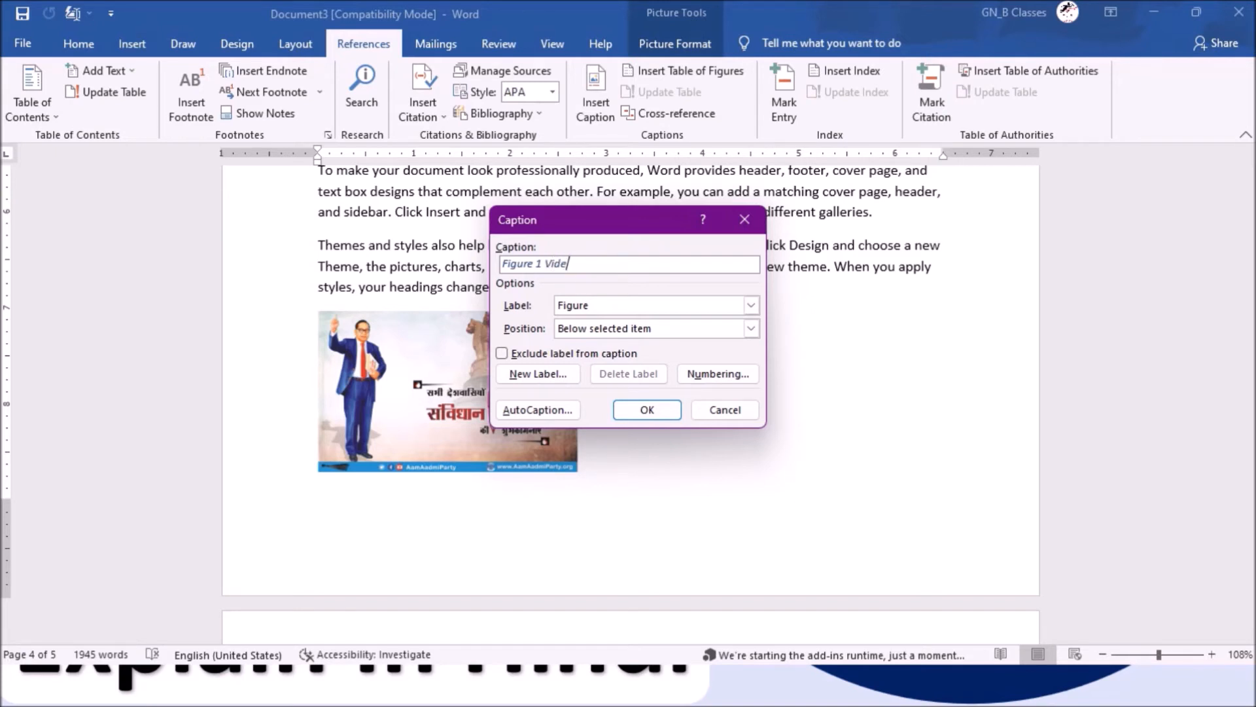
left_click(648, 409)
scroll(538, 405, "down", 5)
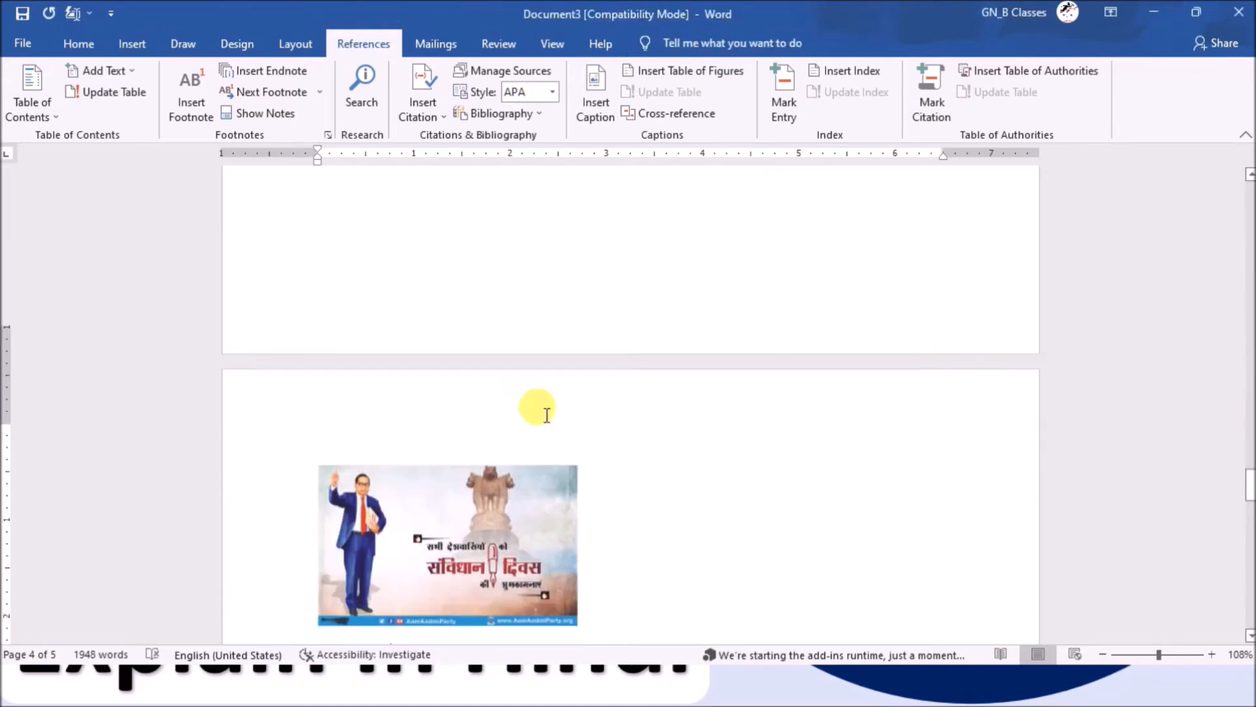
scroll(596, 433, "down", 2)
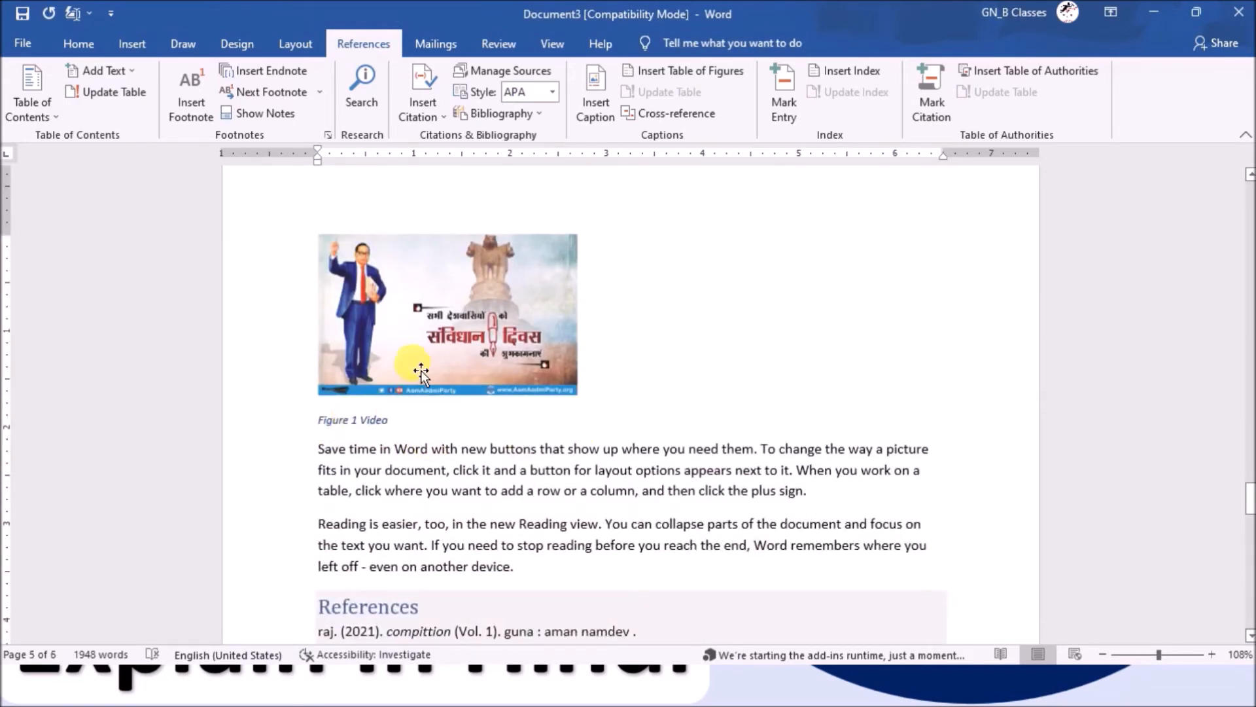
- Draw a curved up arrow shape about 1.16" high by 1.93" wide just below the References list on page 5
scroll(602, 488, "down", 4)
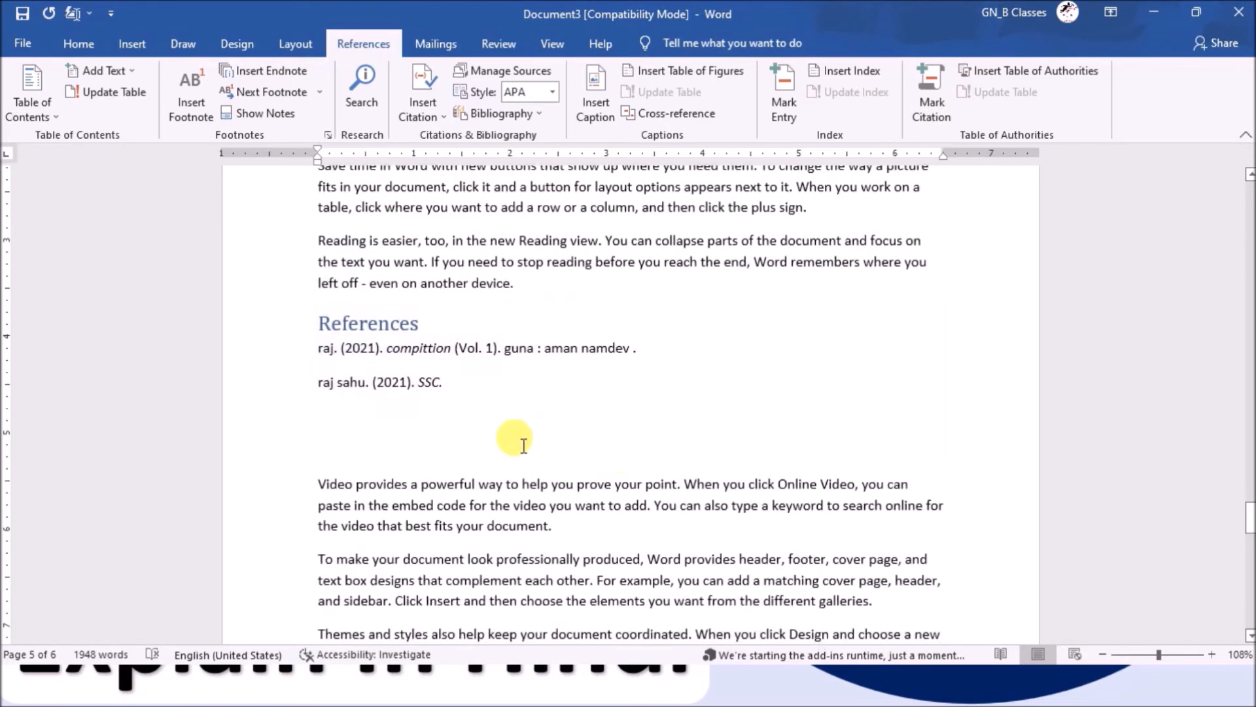
left_click(131, 43)
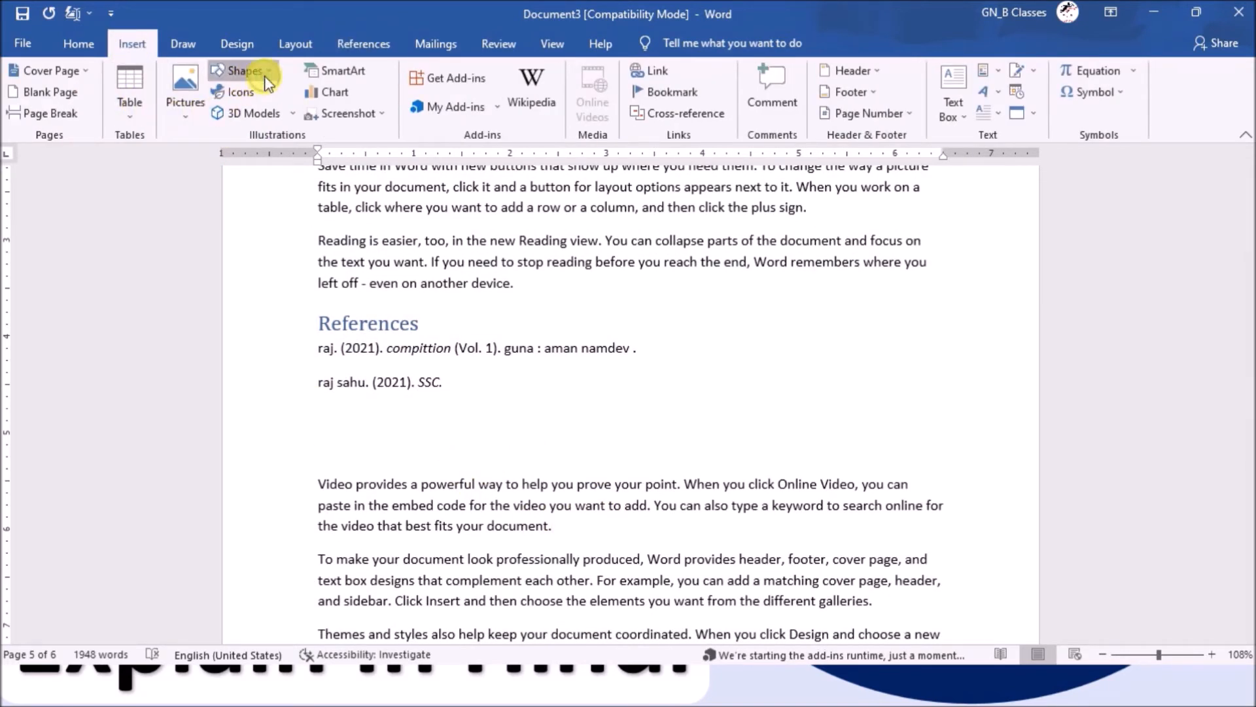
left_click(242, 71)
left_click(269, 208)
scroll(902, 353, "down", 2)
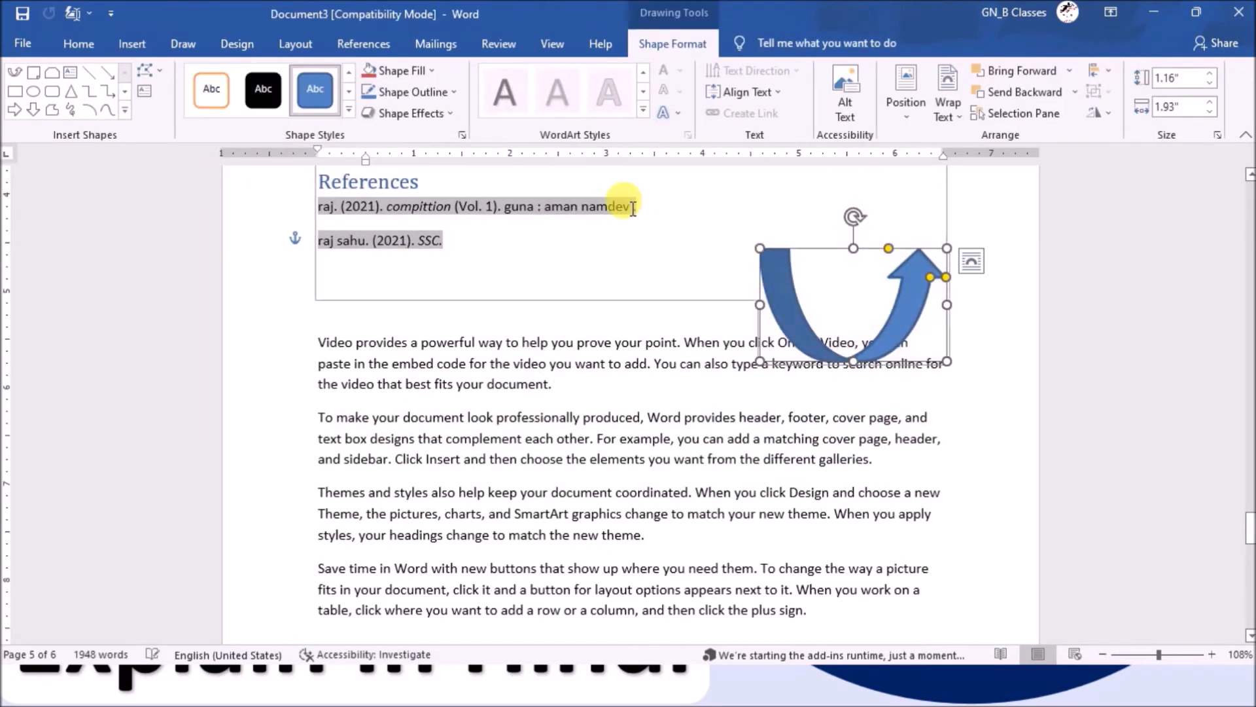
- Add the caption "Figure 2down to up" below the curved arrow, using the Figure label
left_click(342, 41)
left_click(596, 108)
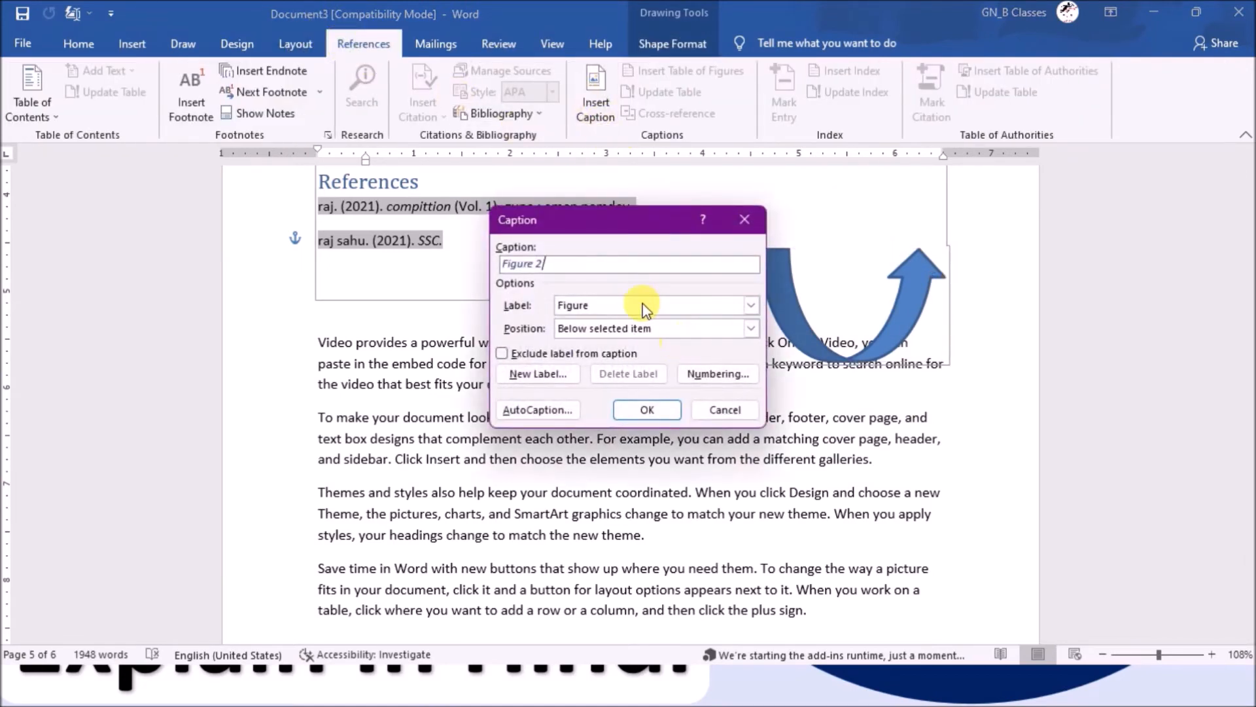
type("d")
key("BackSpace")
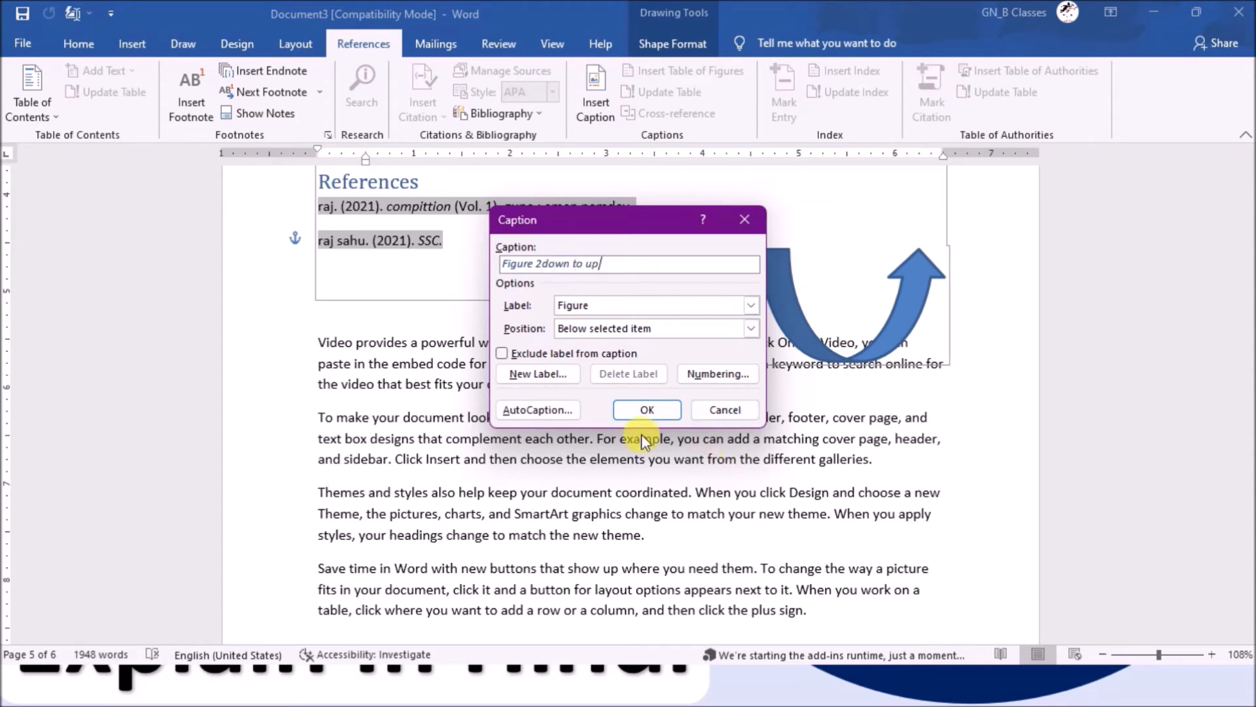
left_click(657, 412)
- Move the curved arrow up beside the References list and place its caption box directly beneath it
left_click_drag(834, 358, 875, 260)
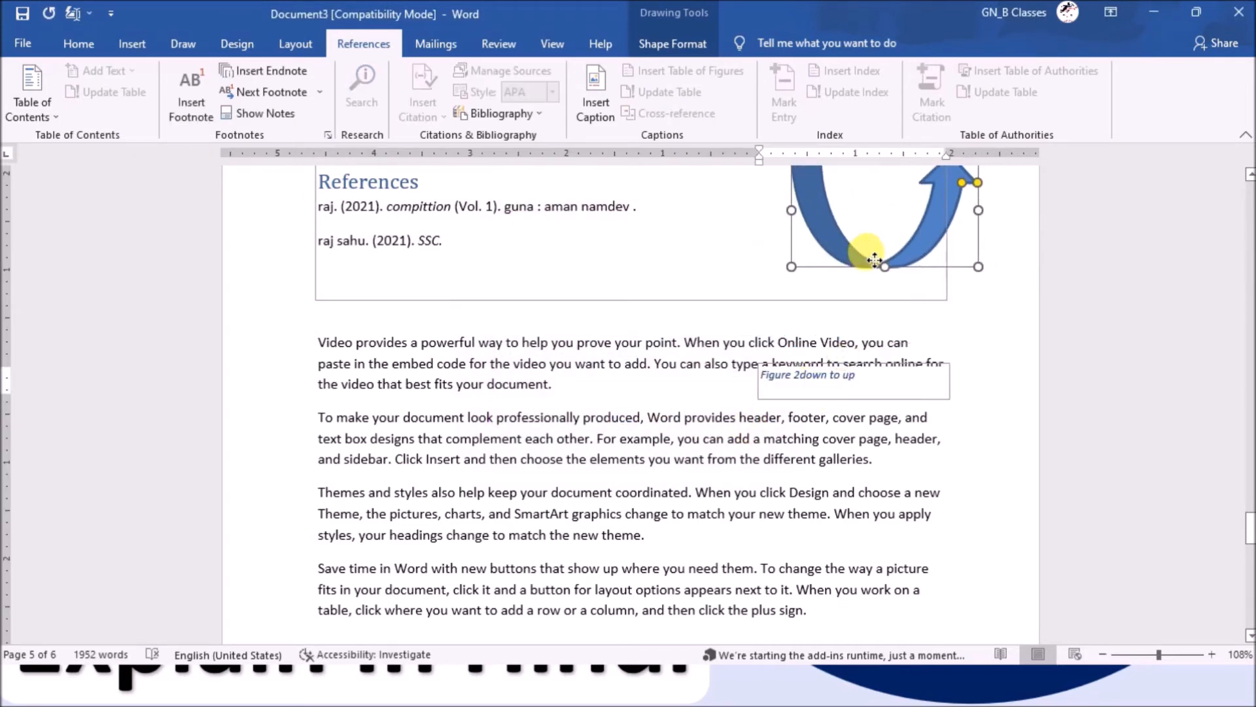
left_click(877, 380)
left_click_drag(873, 383, 905, 300)
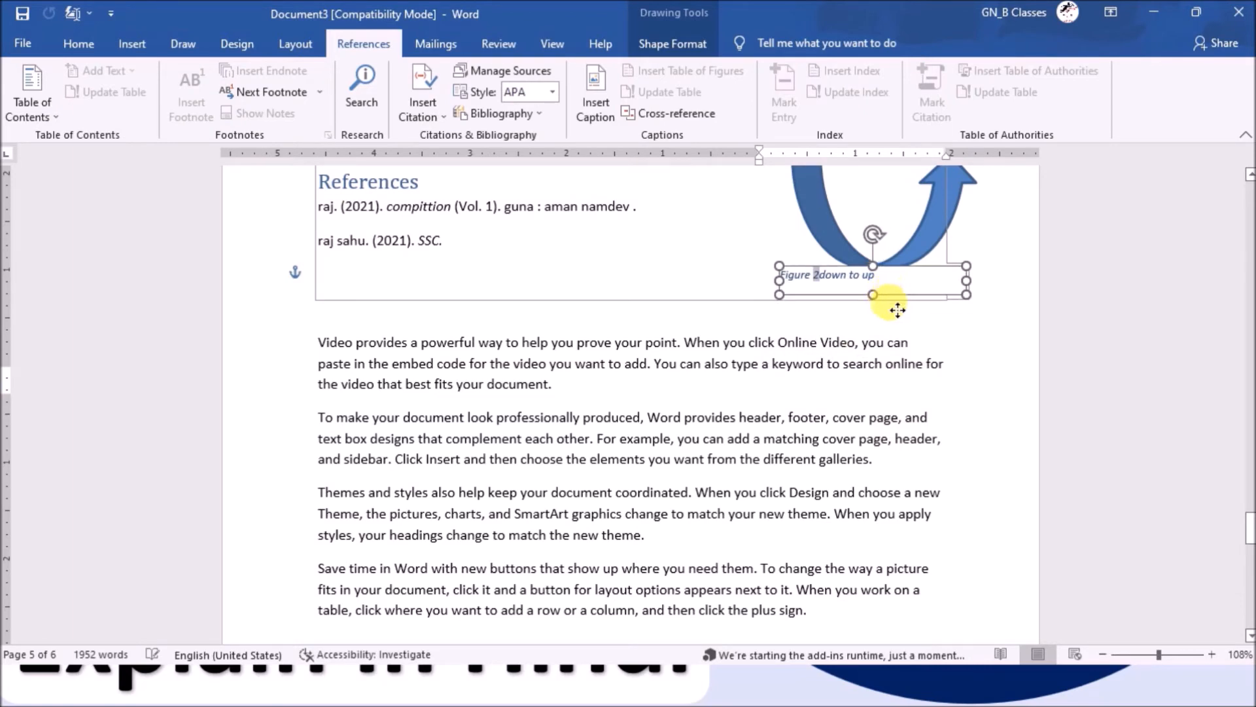
left_click(934, 337)
scroll(735, 317, "up", 1)
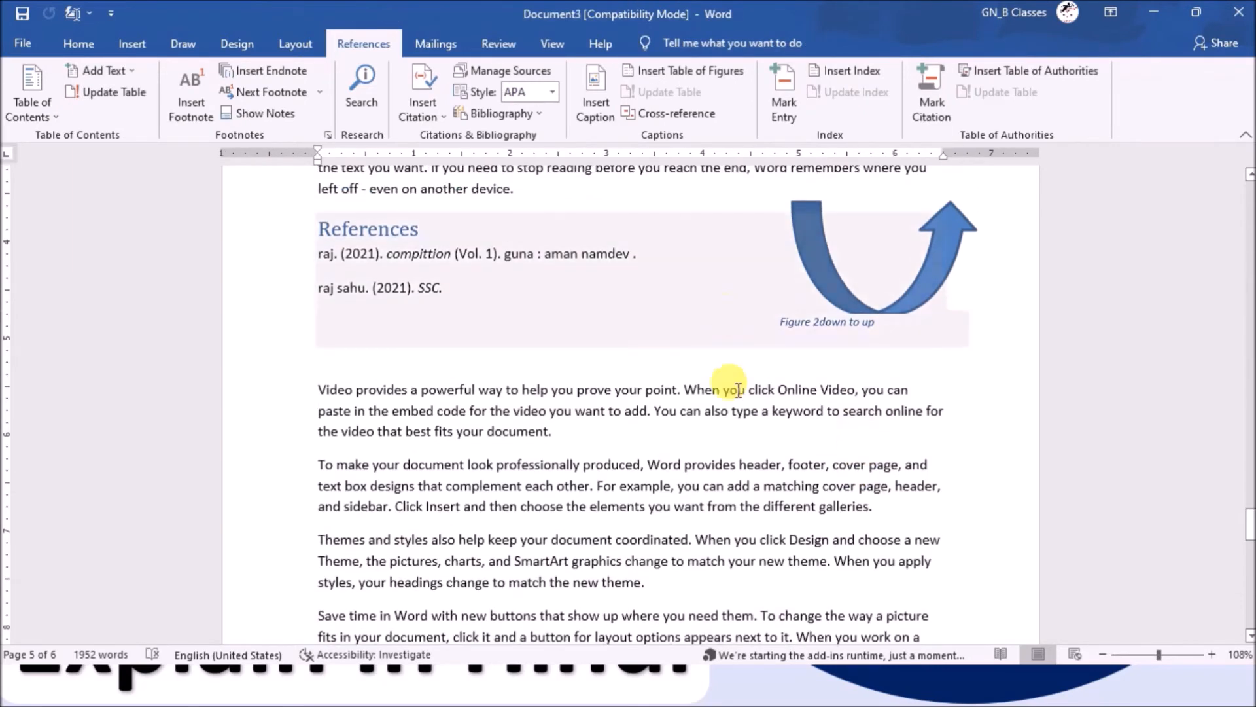
- Add an empty line below the last endnote on page 6
scroll(724, 322, "down", 10)
scroll(457, 392, "down", 5)
left_click(410, 338)
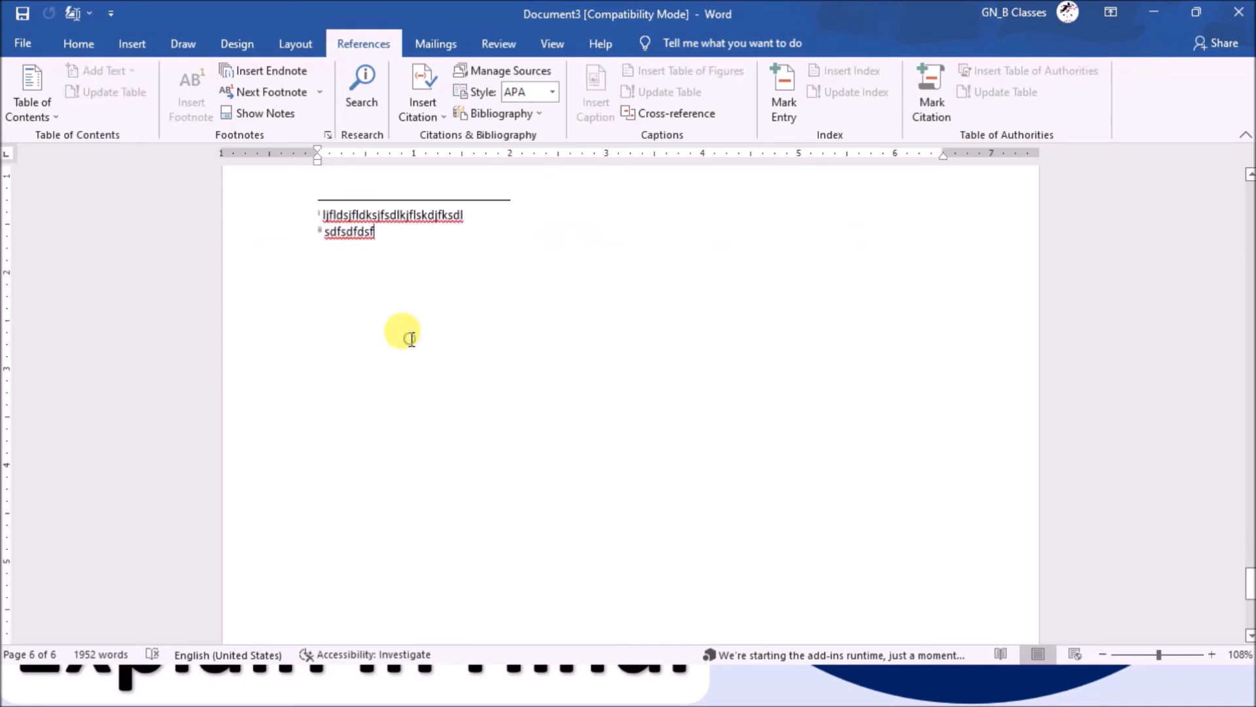
key("Return")
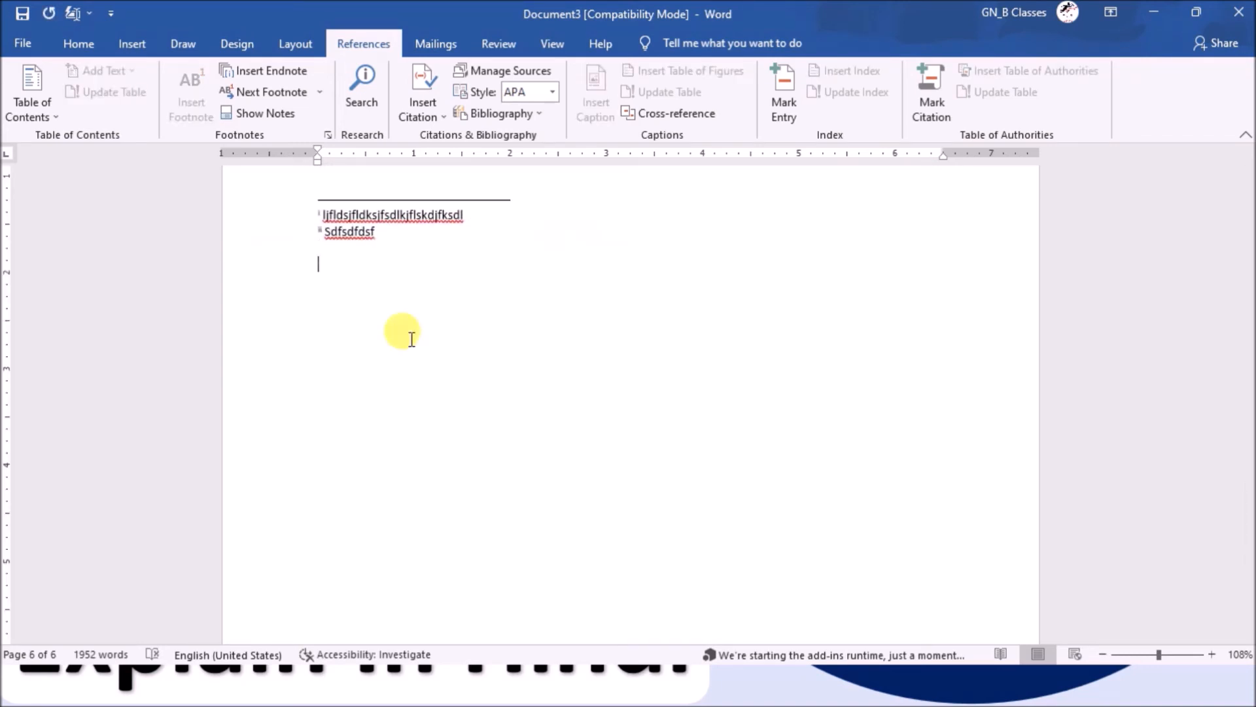
left_click(293, 360)
left_click(306, 378)
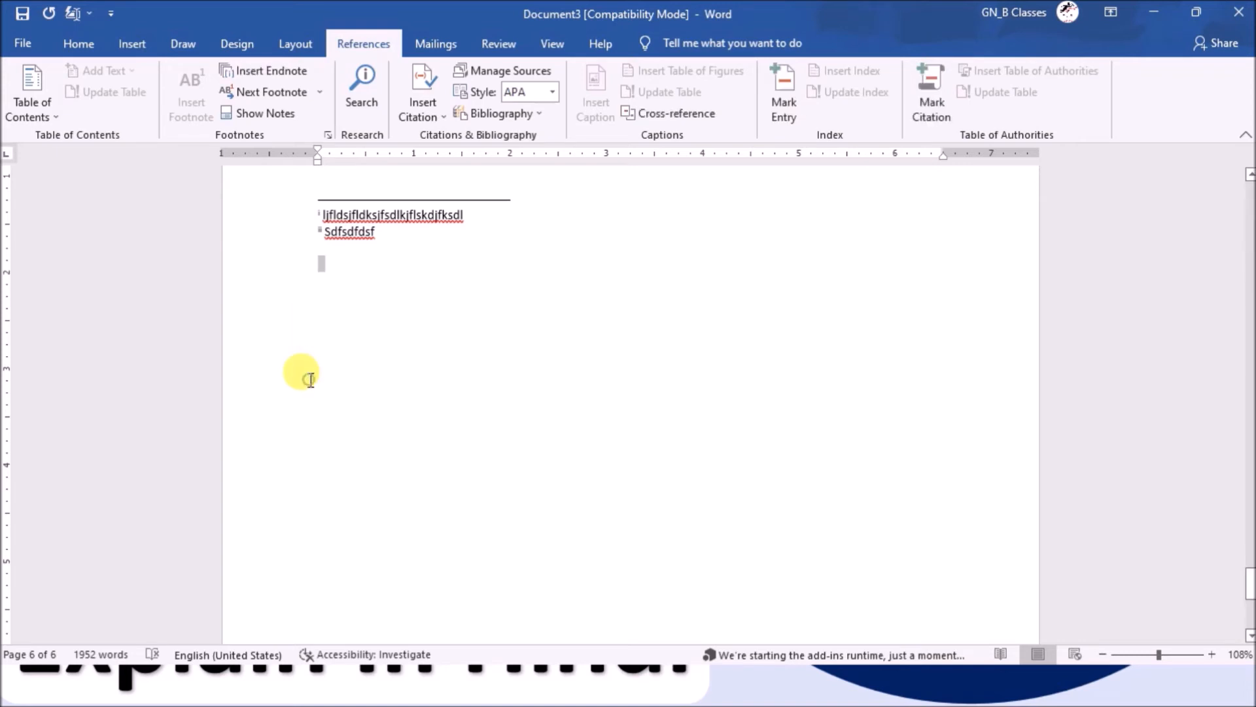
left_click(378, 393)
scroll(401, 303, "up", 4)
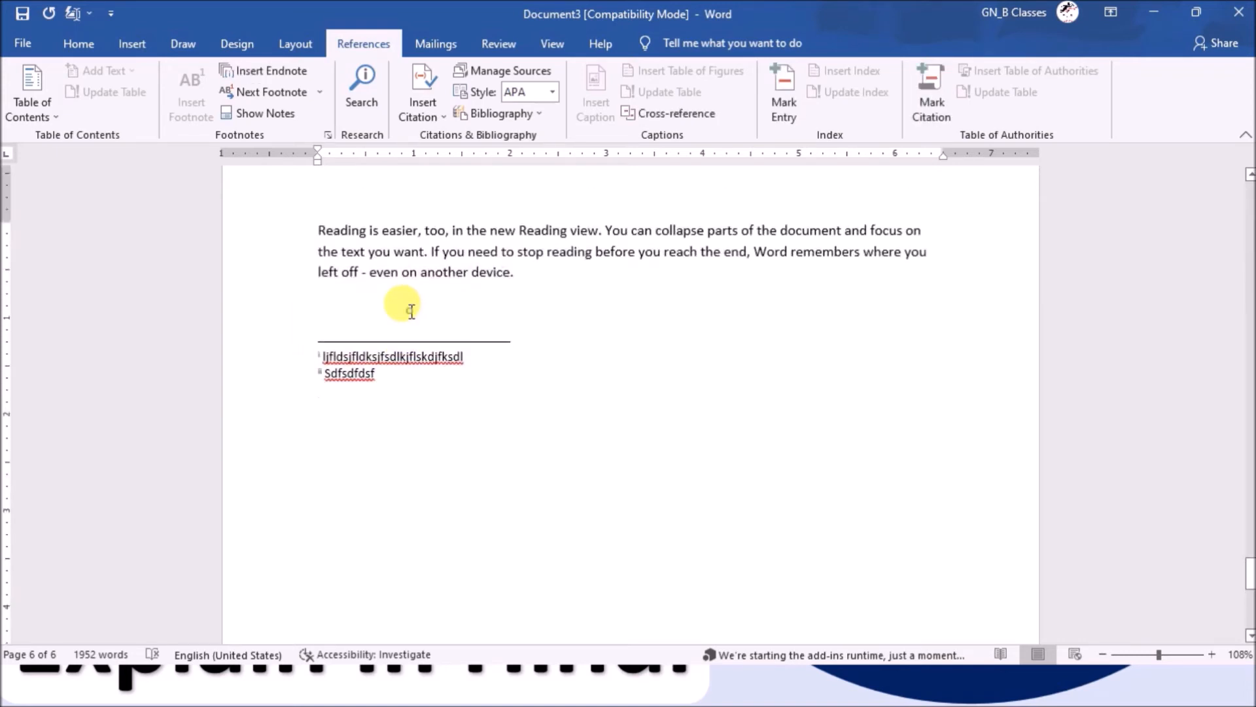
- Add several blank lines between page 6's "Reading is easier" paragraph and the endnotes
left_click(412, 311)
key("Return")
key("Return")
key("Return")
key("Return")
key("Return")
key("Return")
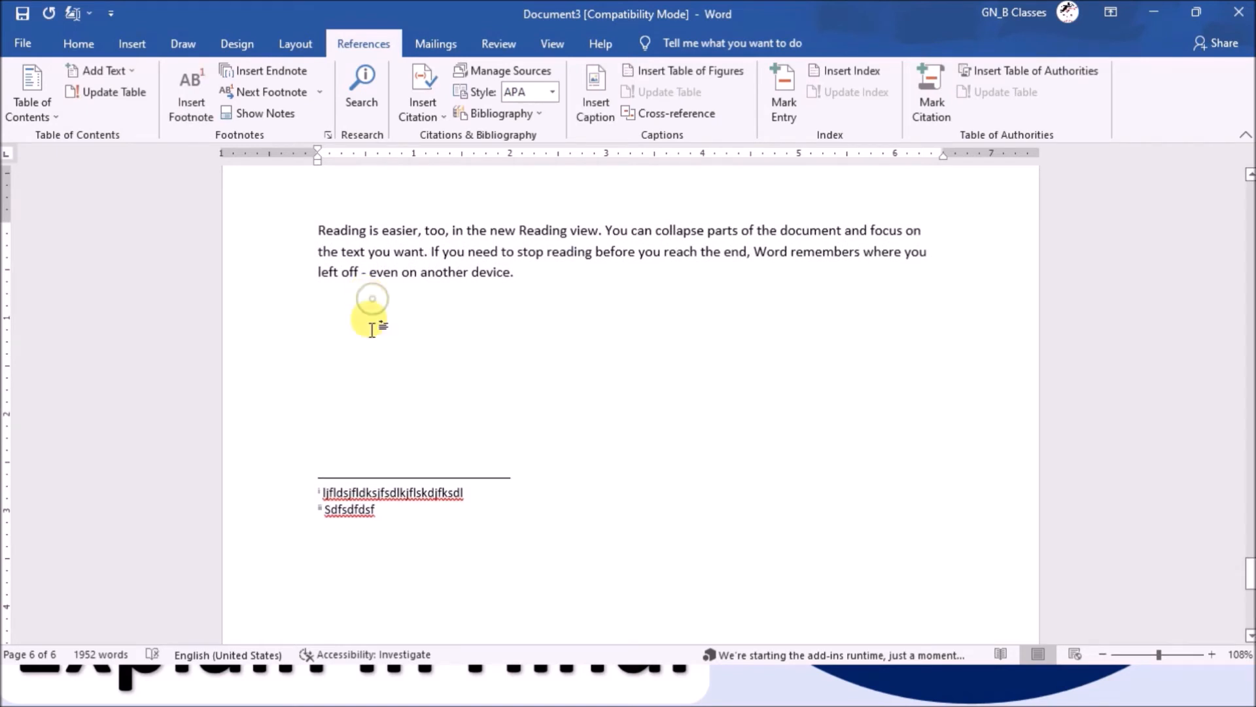
key("Return")
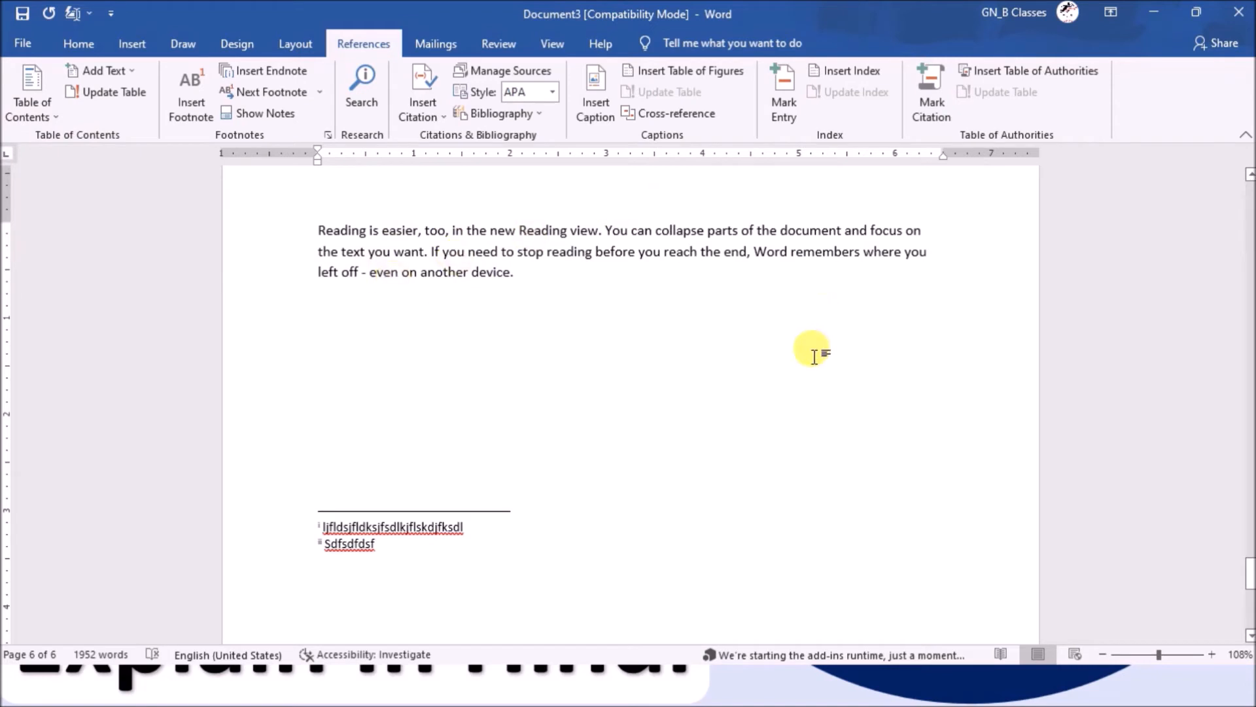
- Insert a table of figures below the "Reading is easier" paragraph, with the Figure caption label, dotted tab leader and right-aligned page numbers
left_click(699, 70)
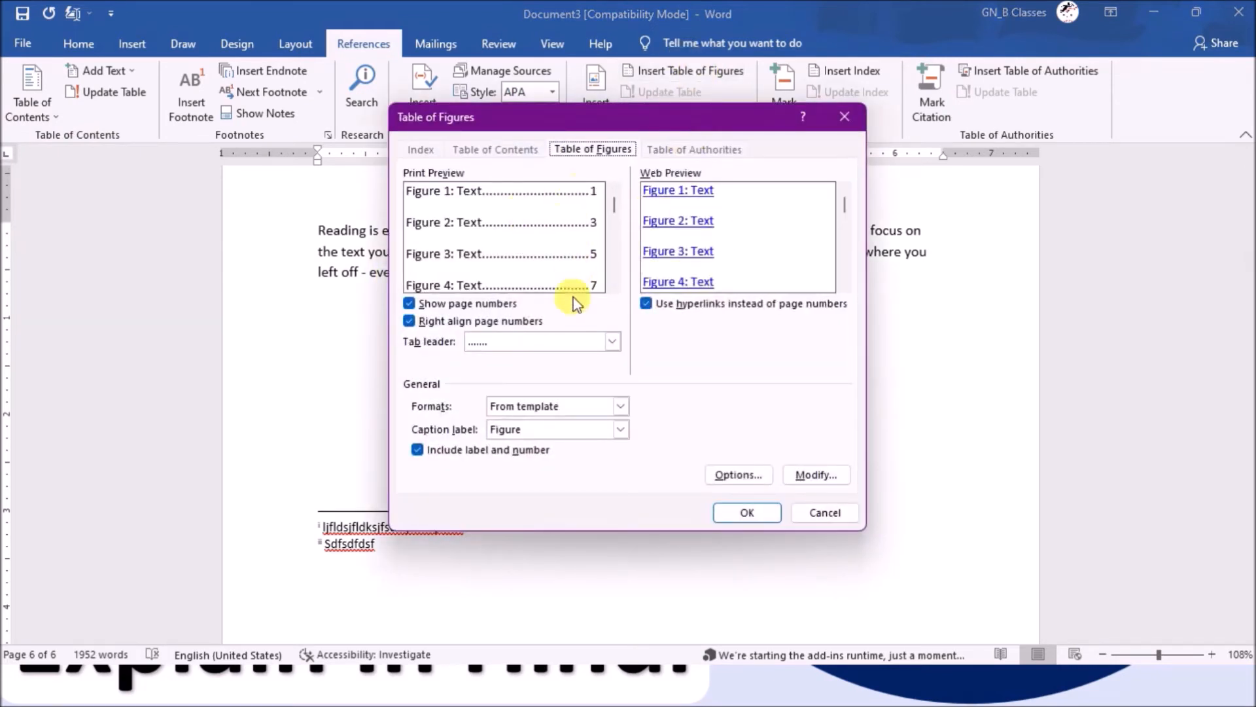
left_click(612, 342)
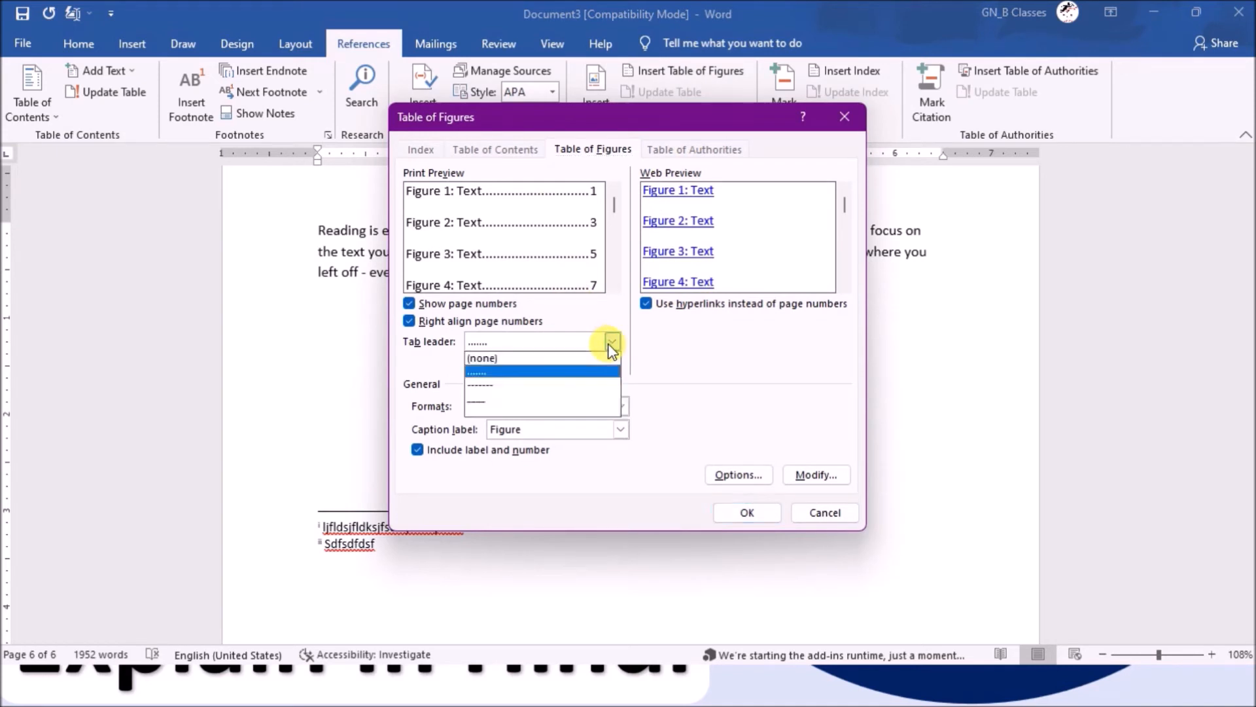
left_click(611, 345)
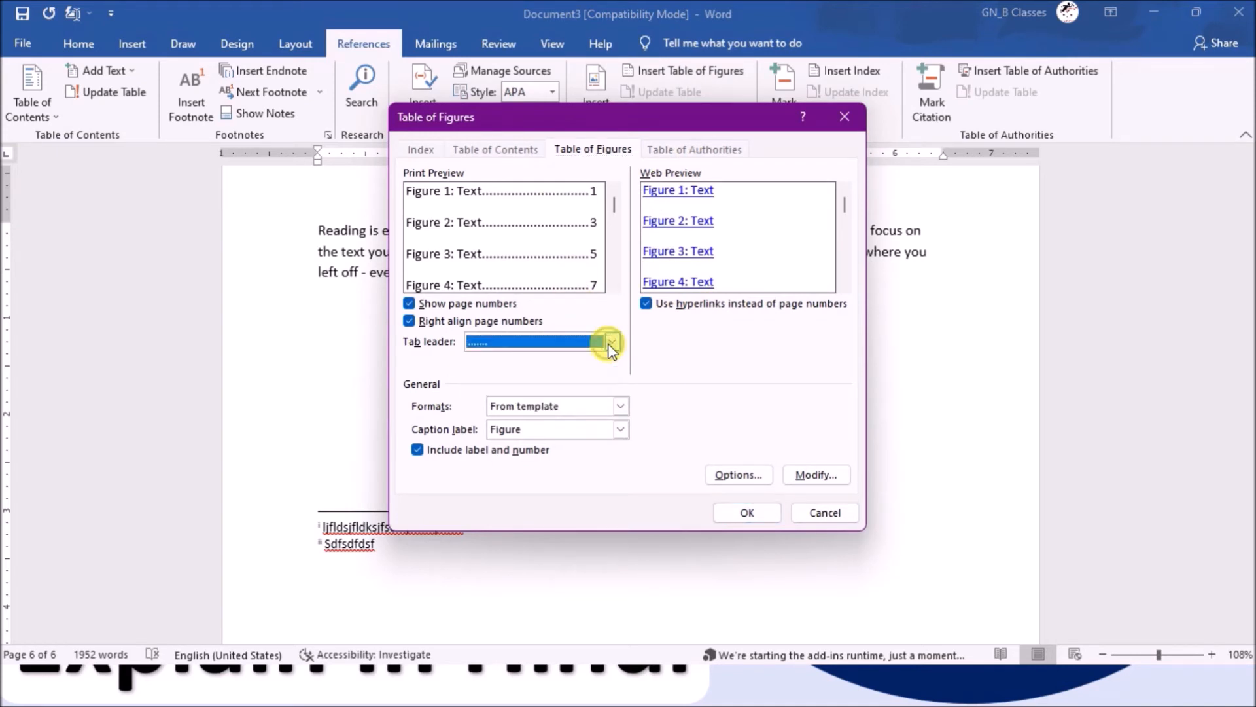
left_click(743, 514)
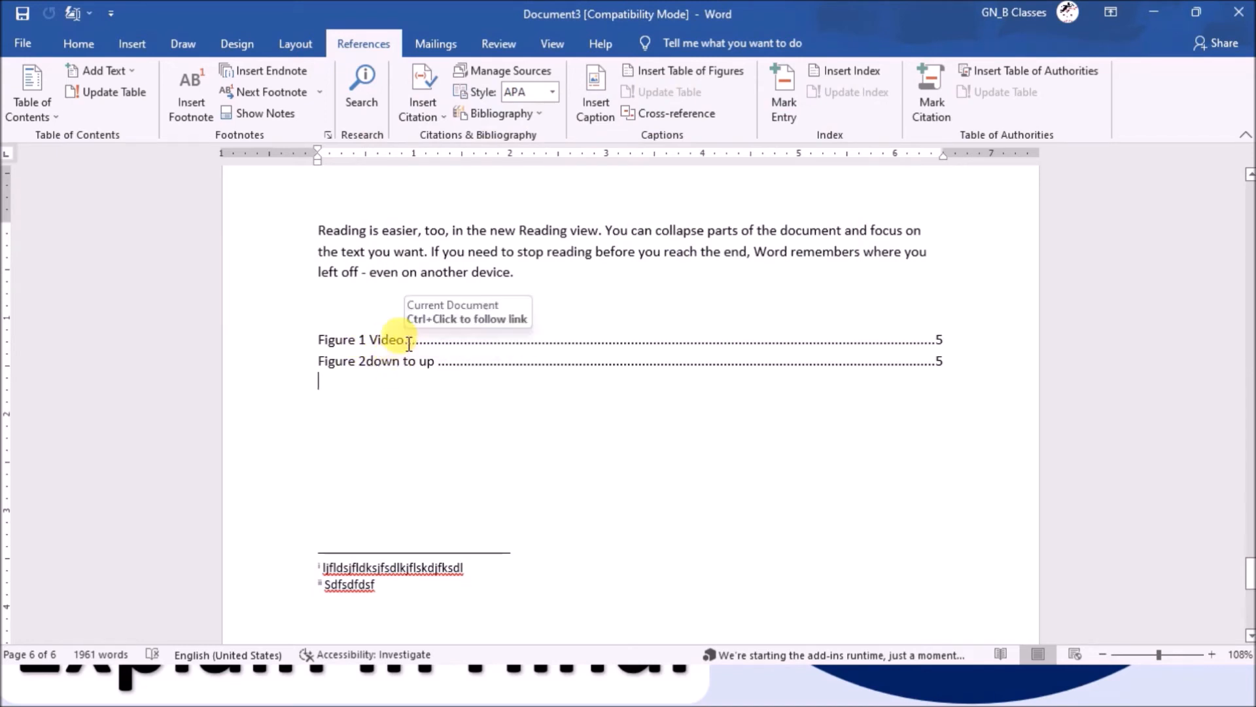
- Follow the table of figures links to the "Figure 1 Video" and "Figure 2down to up" captions, returning to the table
left_click(397, 347, "ctrl")
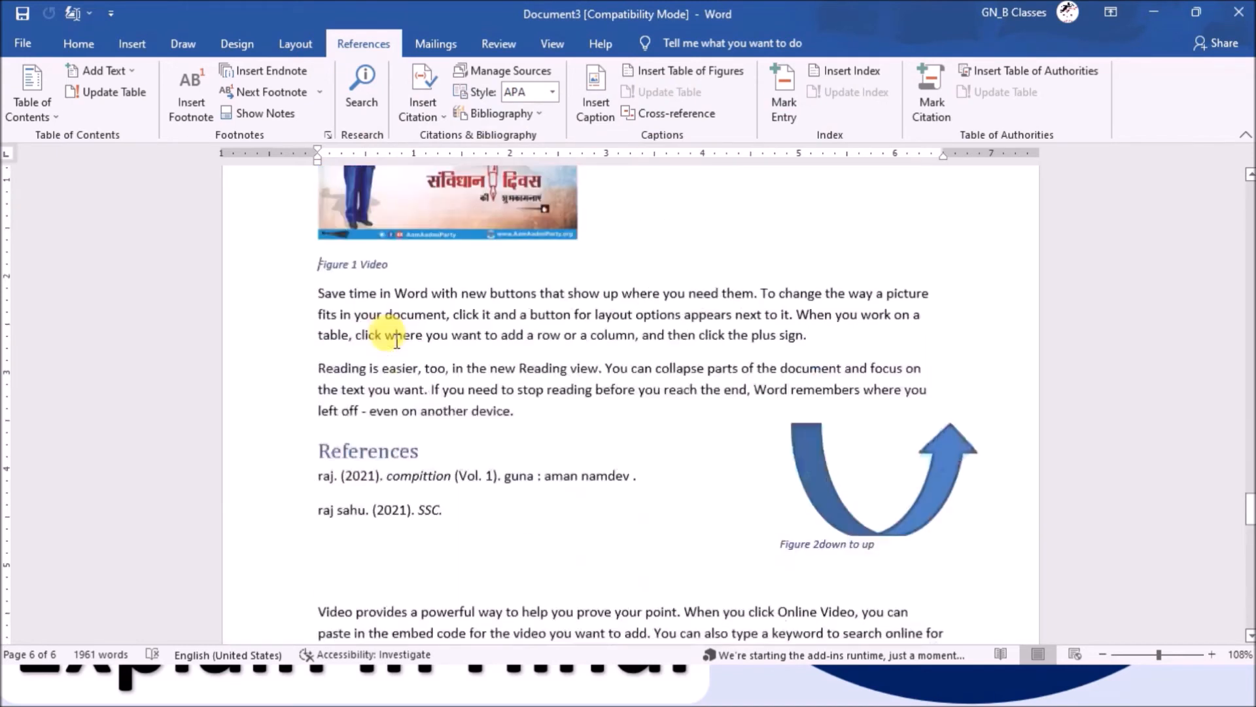
scroll(432, 458, "down", 8)
scroll(437, 472, "down", 10)
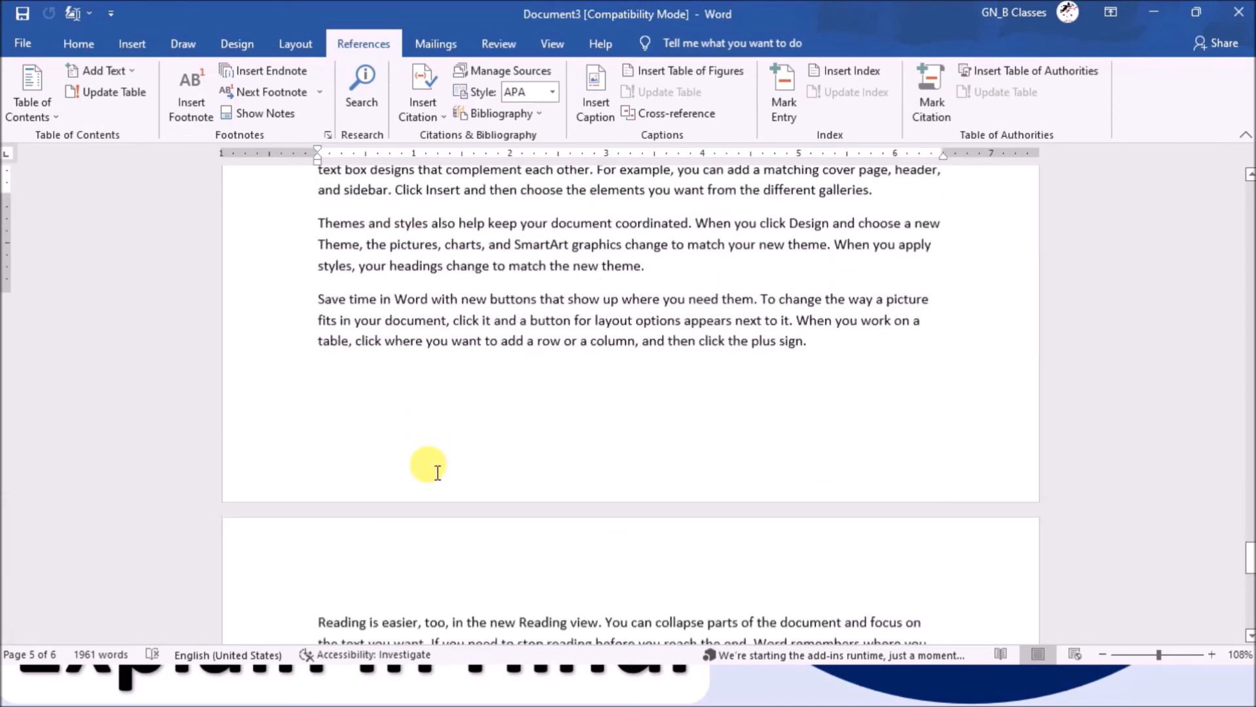
left_click(397, 257, "ctrl")
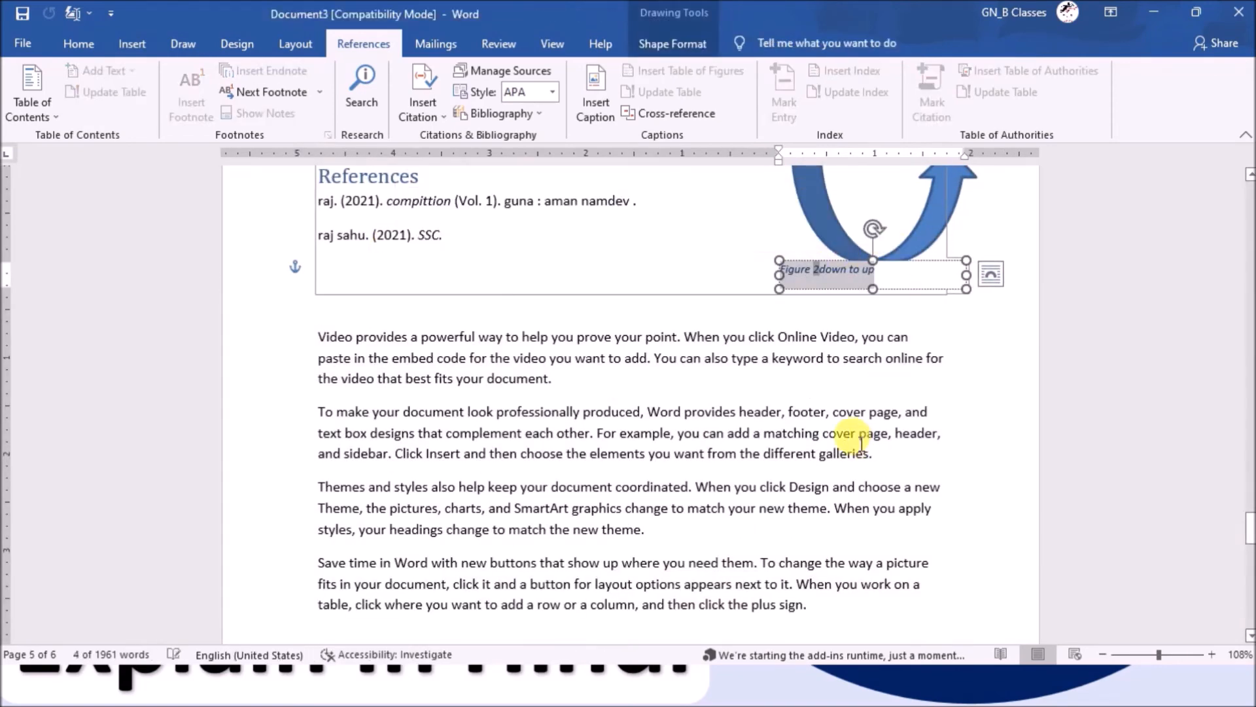
left_click(863, 437)
scroll(858, 270, "down", 10)
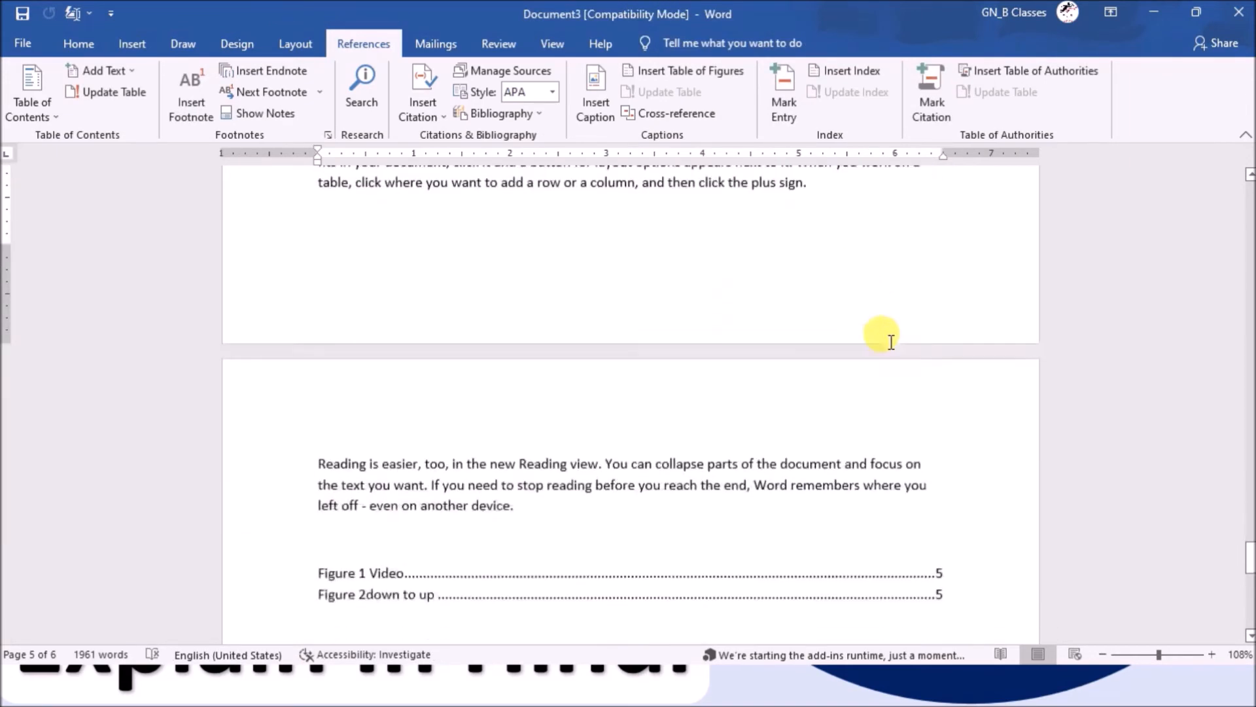
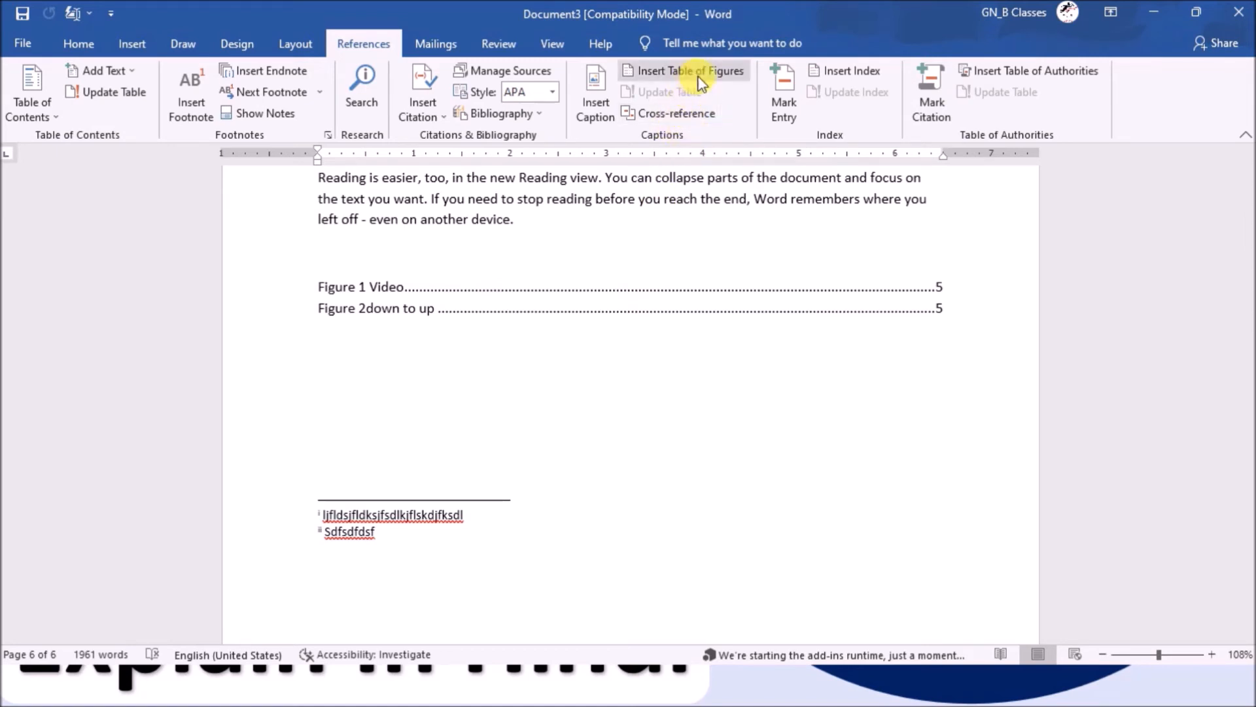
- Change the curved arrow's caption on page 5 to "Figure 2down to tttttt"
scroll(720, 354, "up", 8)
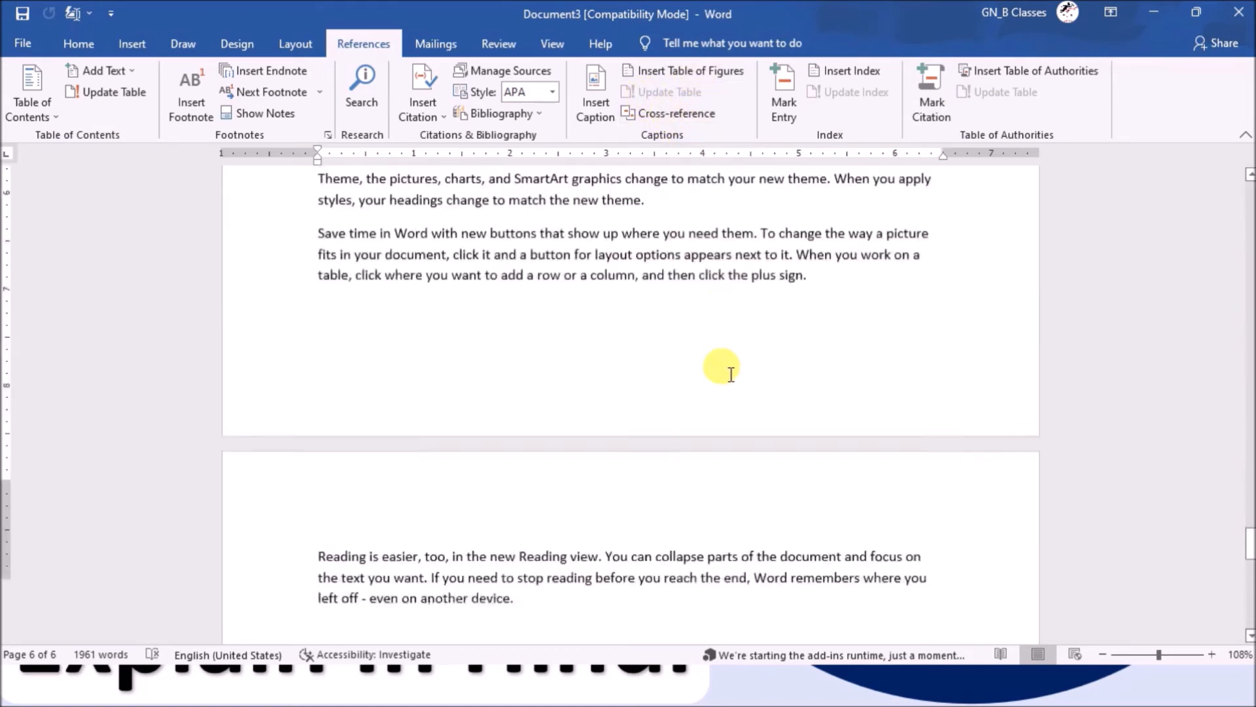
scroll(738, 388, "up", 5)
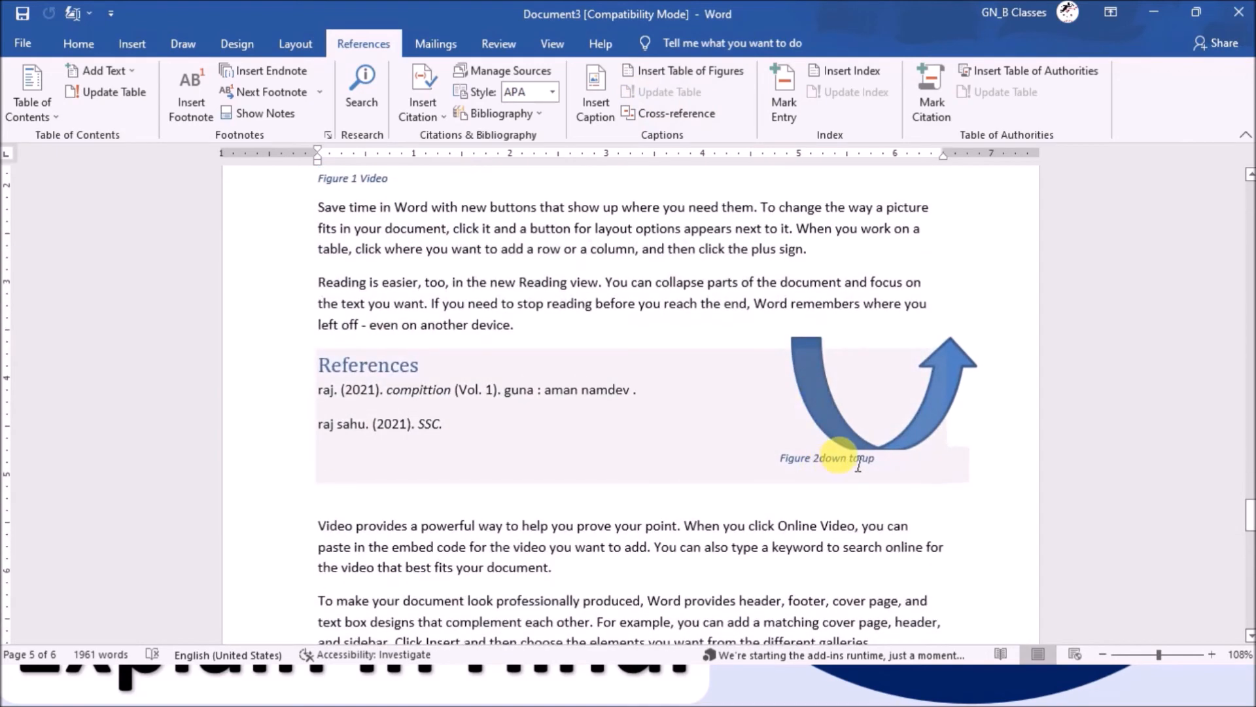
left_click(885, 456)
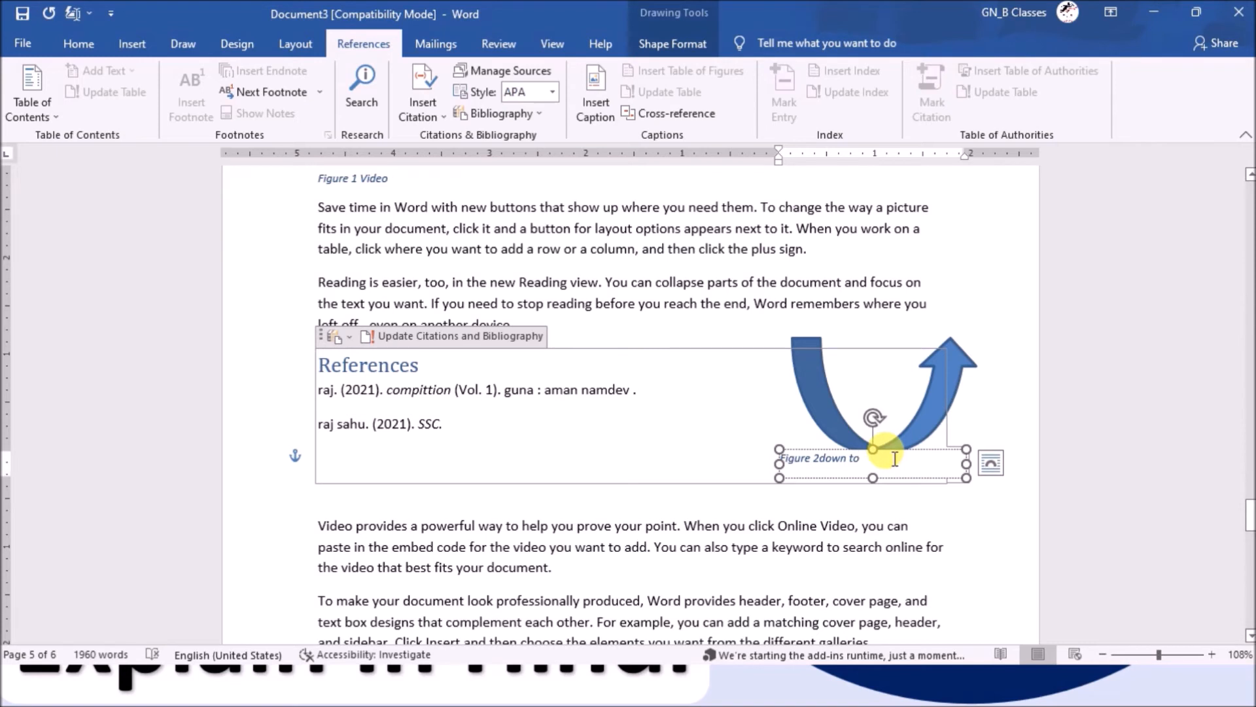
type("tttttt")
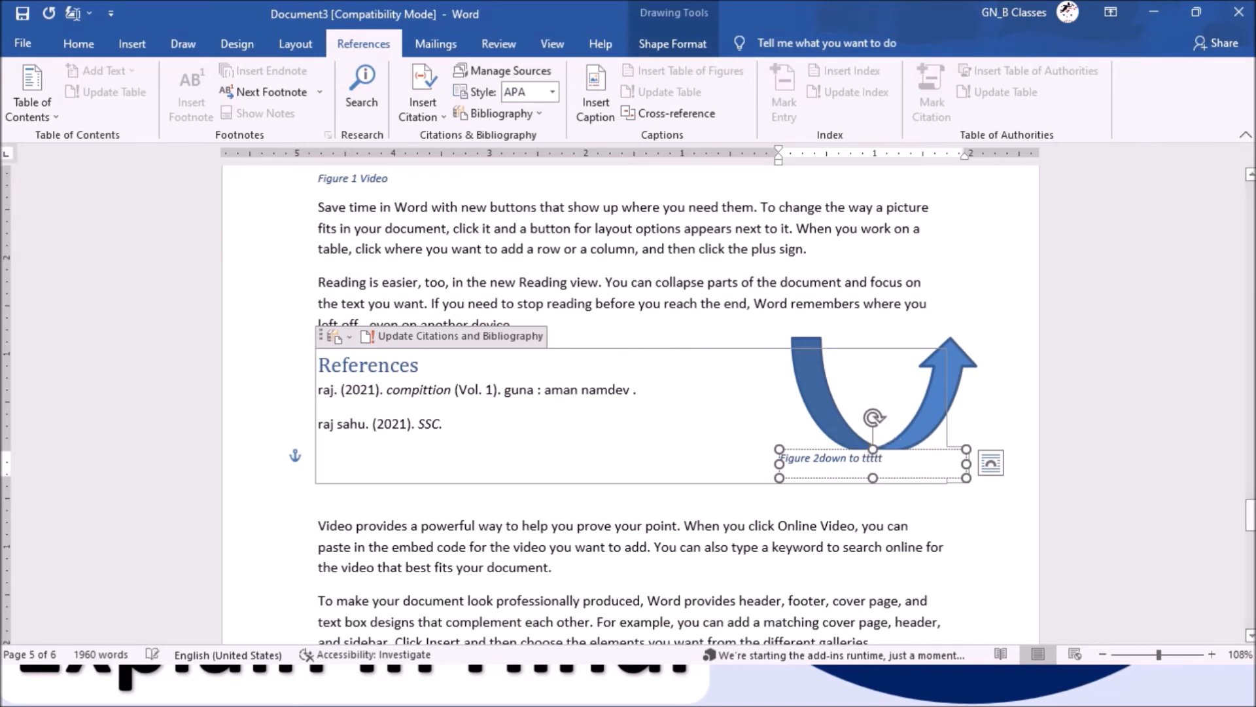
left_click(619, 547)
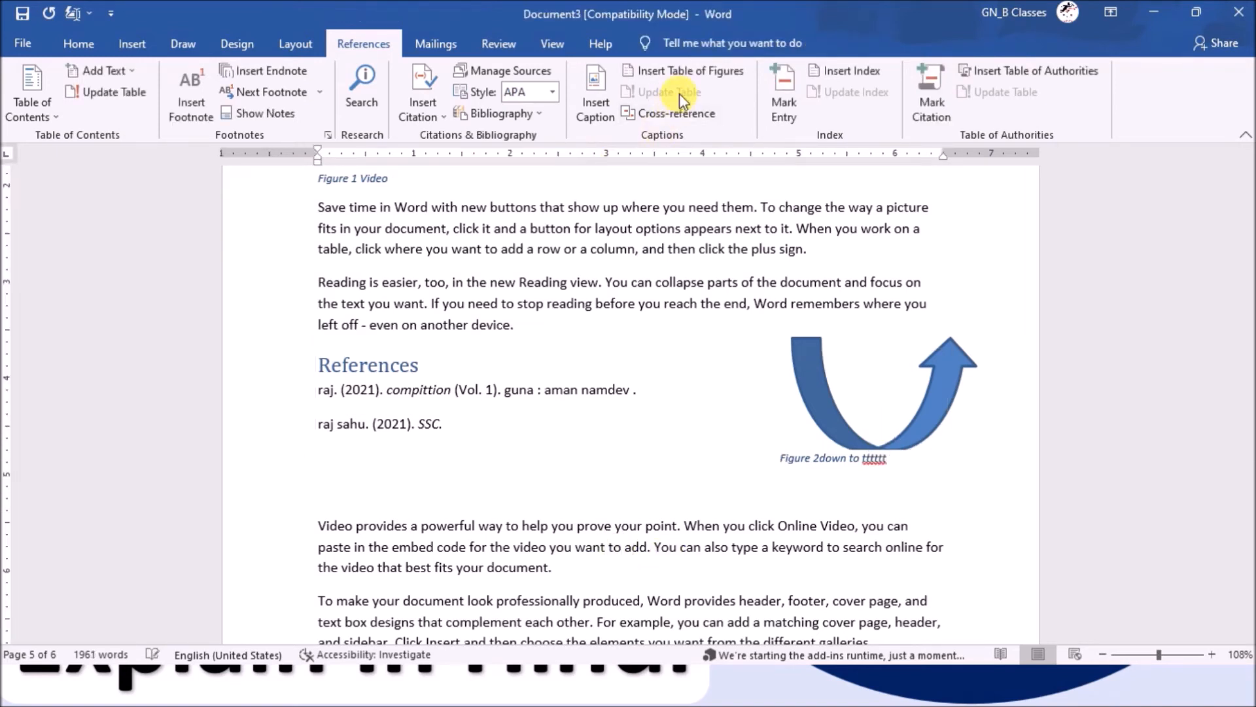
- Update the entire table of figures on page 6 to pick up the changed caption text
scroll(836, 449, "down", 10)
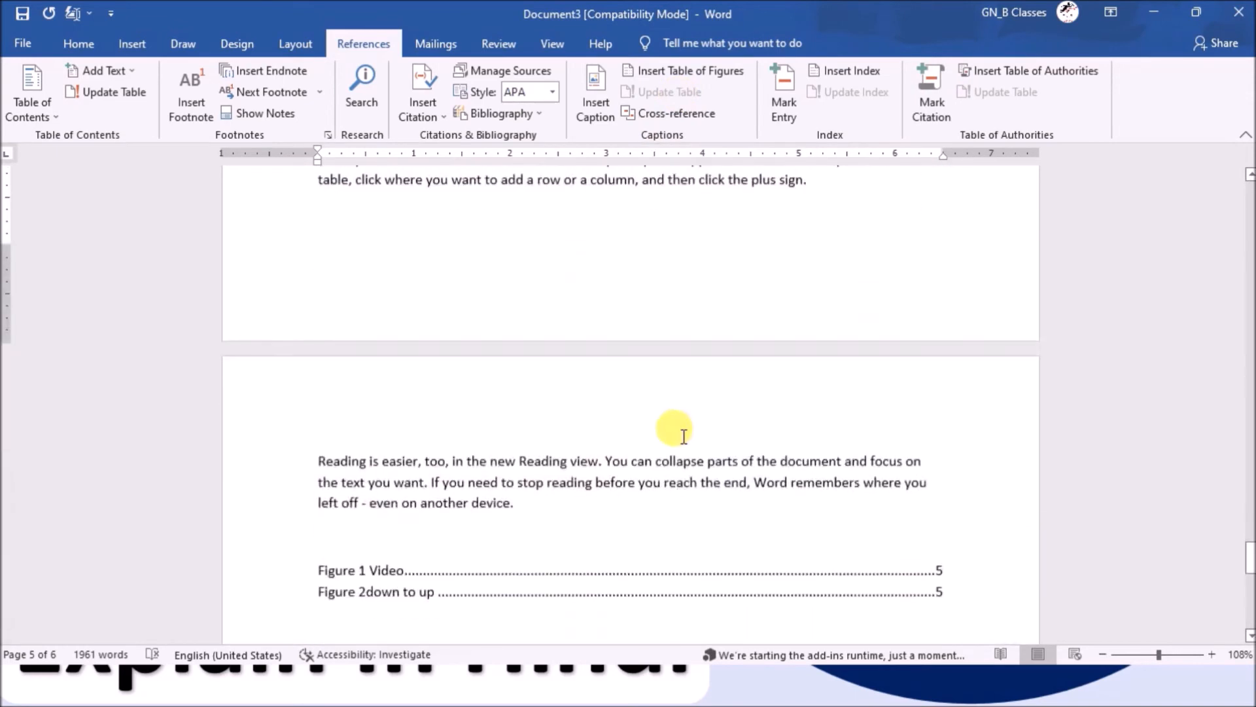
scroll(683, 436, "down", 4)
left_click(485, 287)
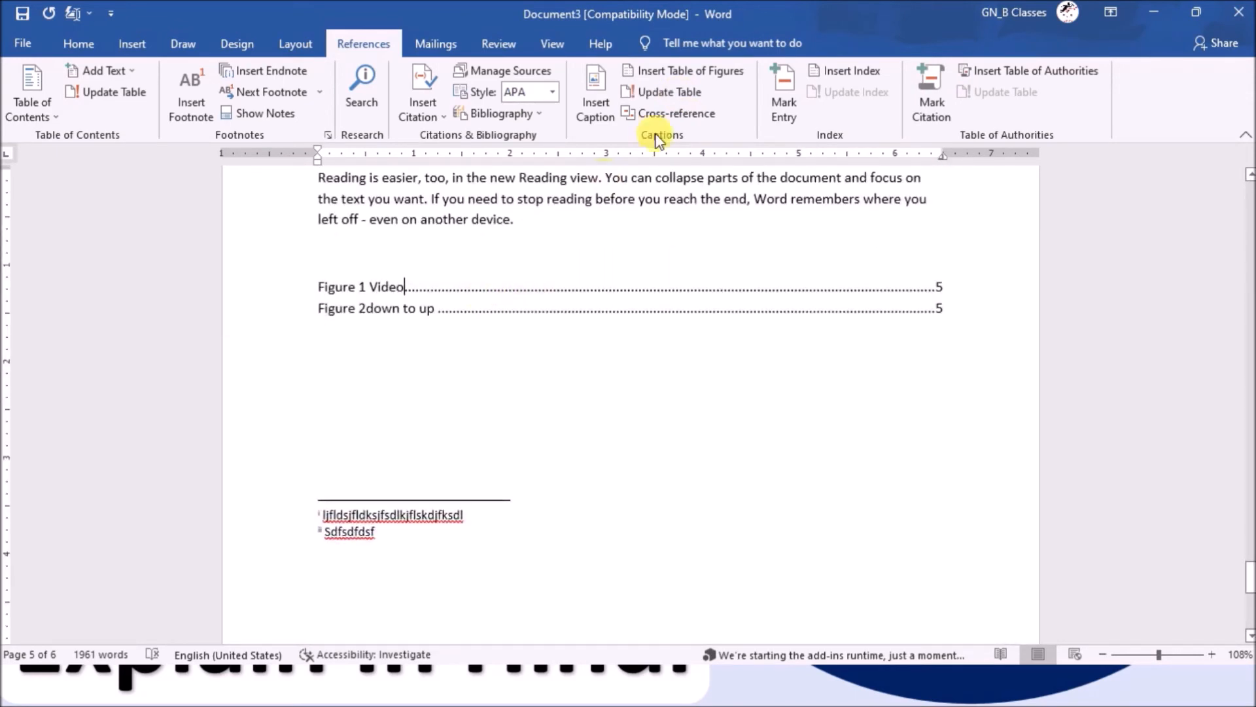
left_click(673, 93)
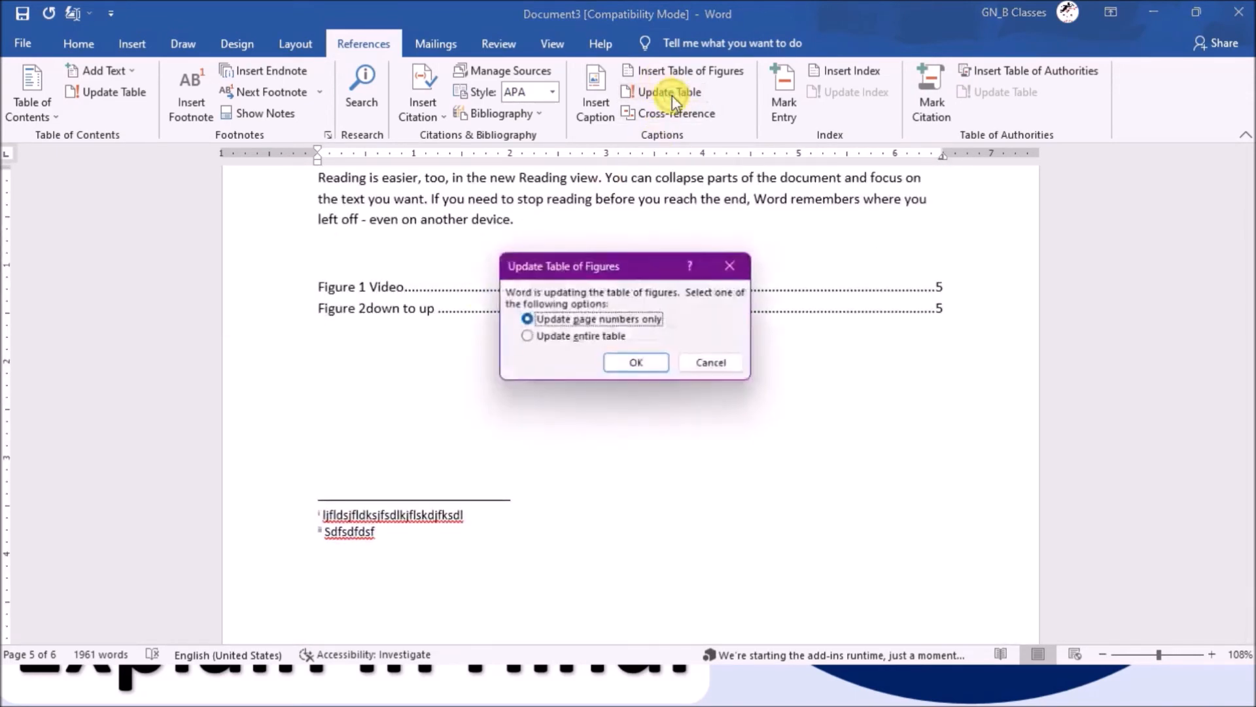
left_click(630, 367)
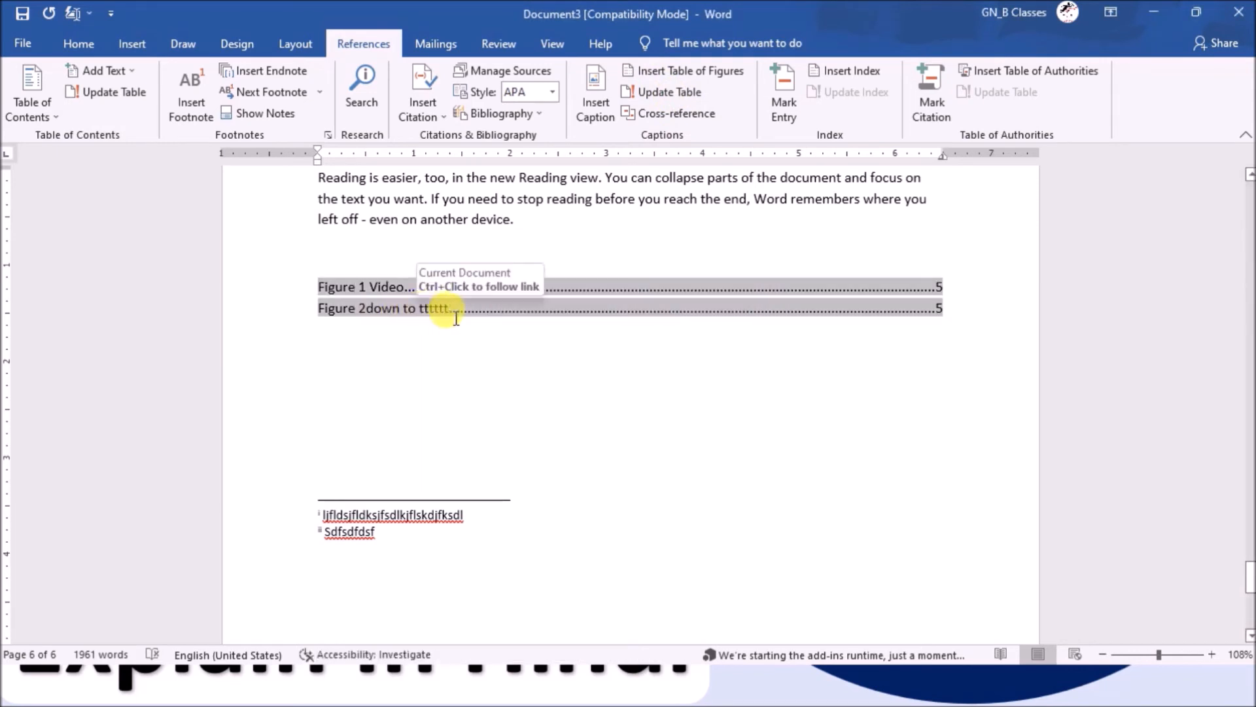
left_click(481, 354)
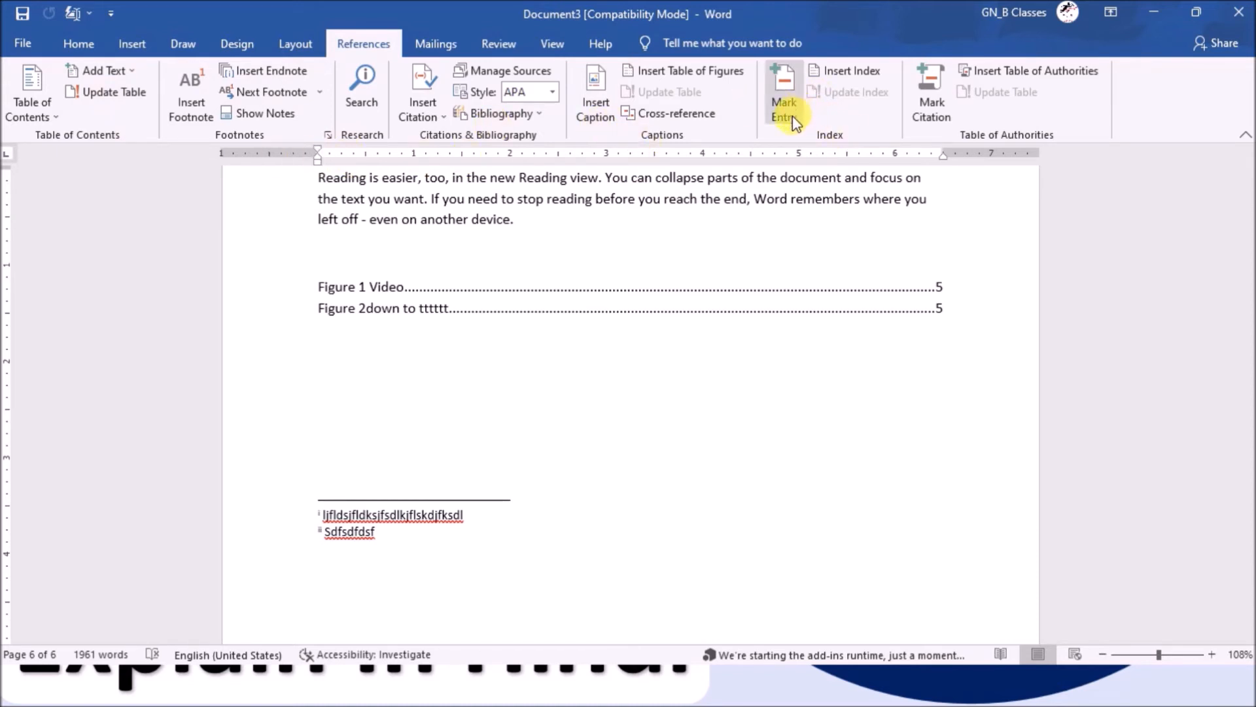
- Mark the "Video provides" heading on page 2 as an index entry for the current page with a bold page number
scroll(684, 354, "up", 5)
scroll(695, 360, "up", 7)
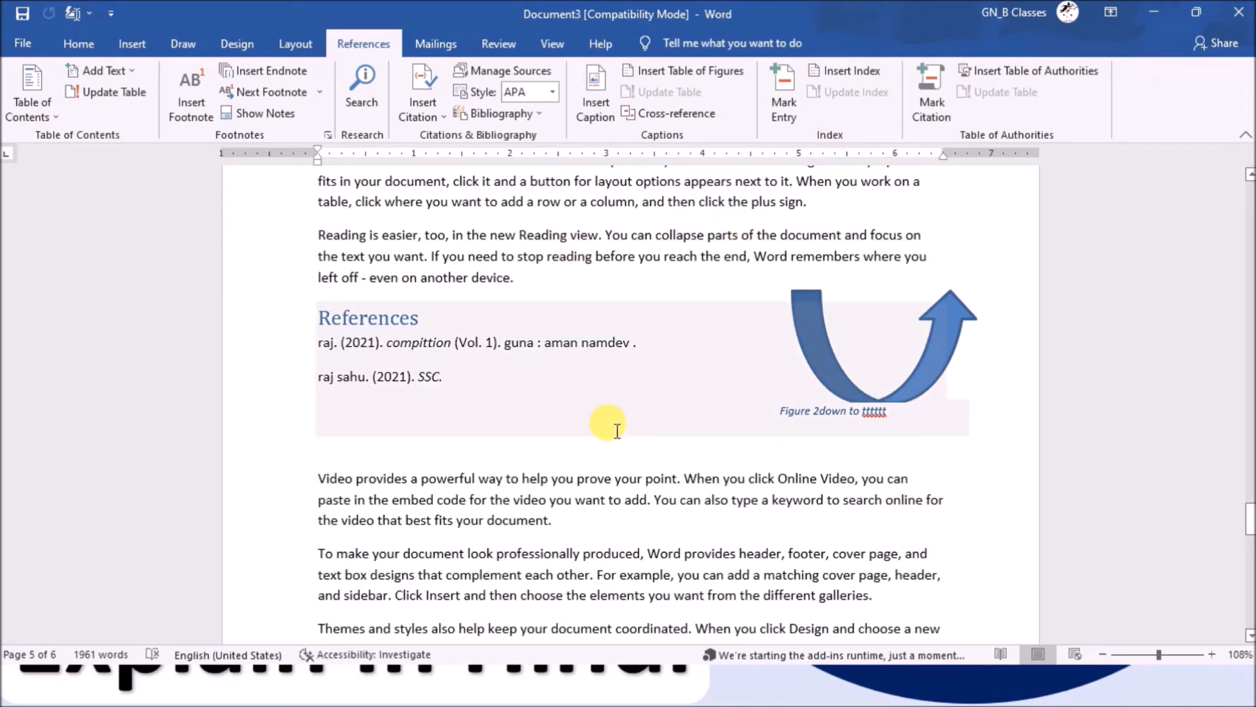
scroll(630, 403, "up", 3)
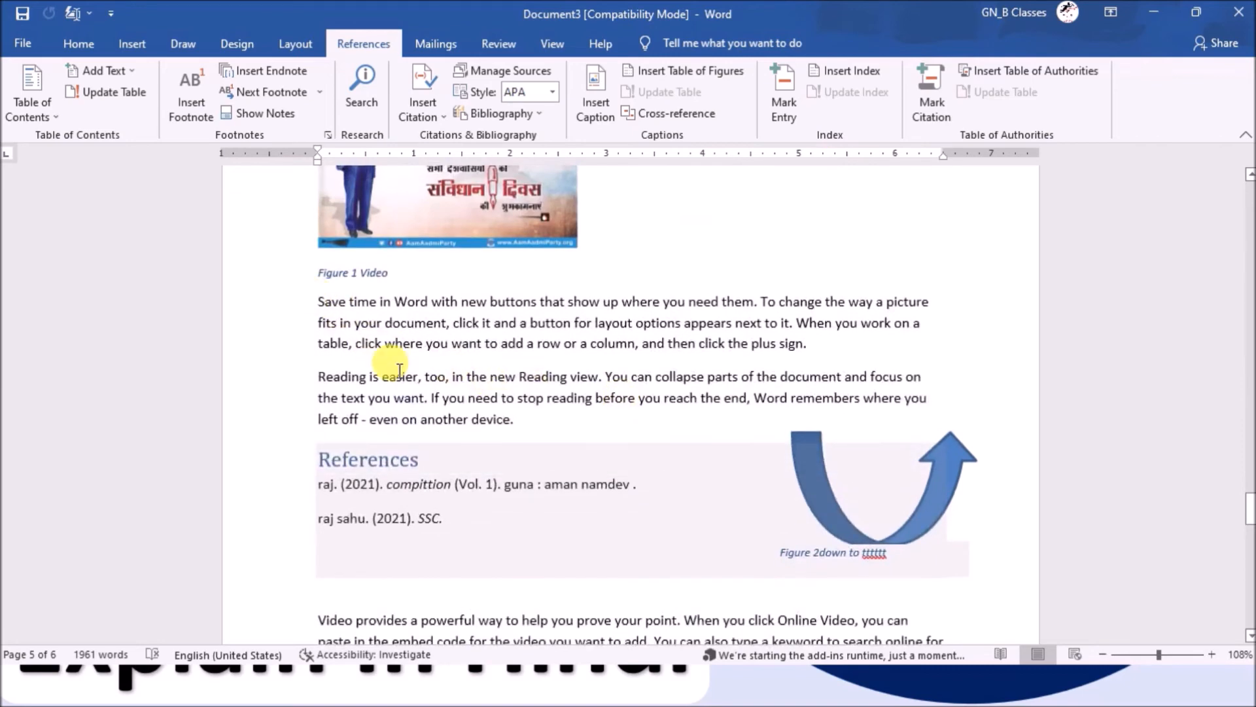
scroll(398, 371, "up", 11)
scroll(403, 374, "down", 2)
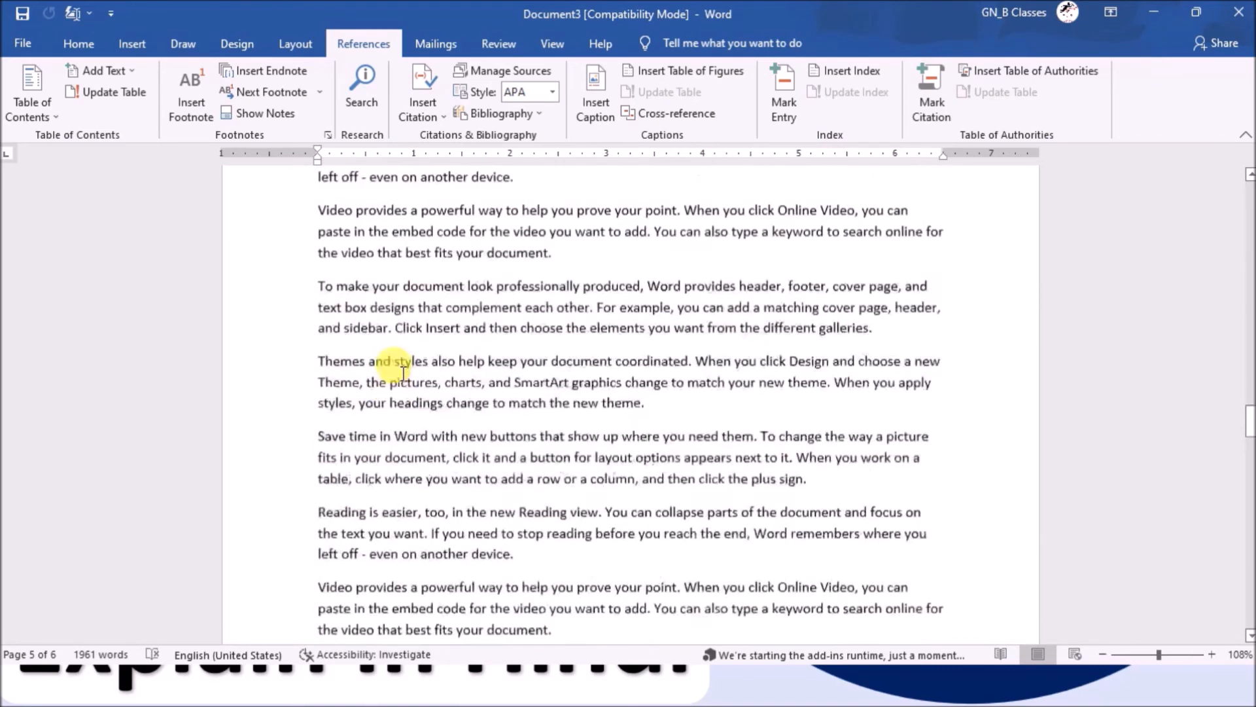
scroll(419, 393, "up", 2)
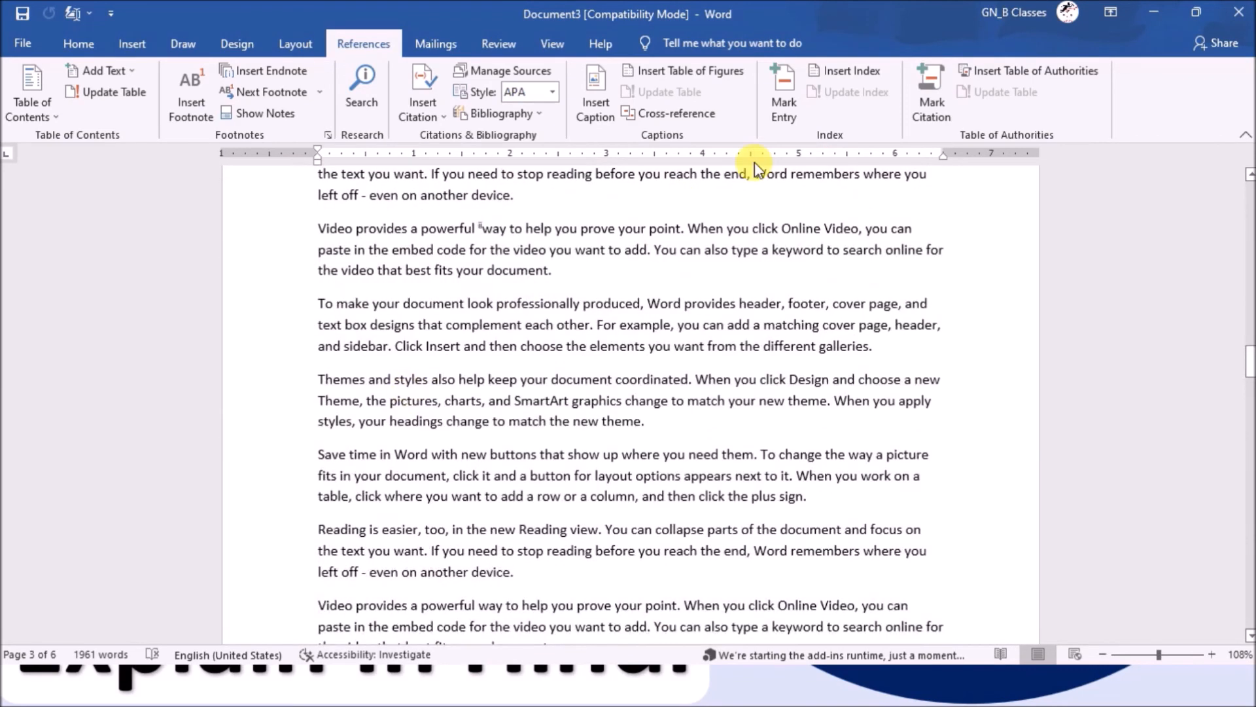
scroll(635, 328, "up", 20)
scroll(611, 369, "down", 3)
scroll(471, 455, "up", 20)
scroll(465, 452, "down", 2)
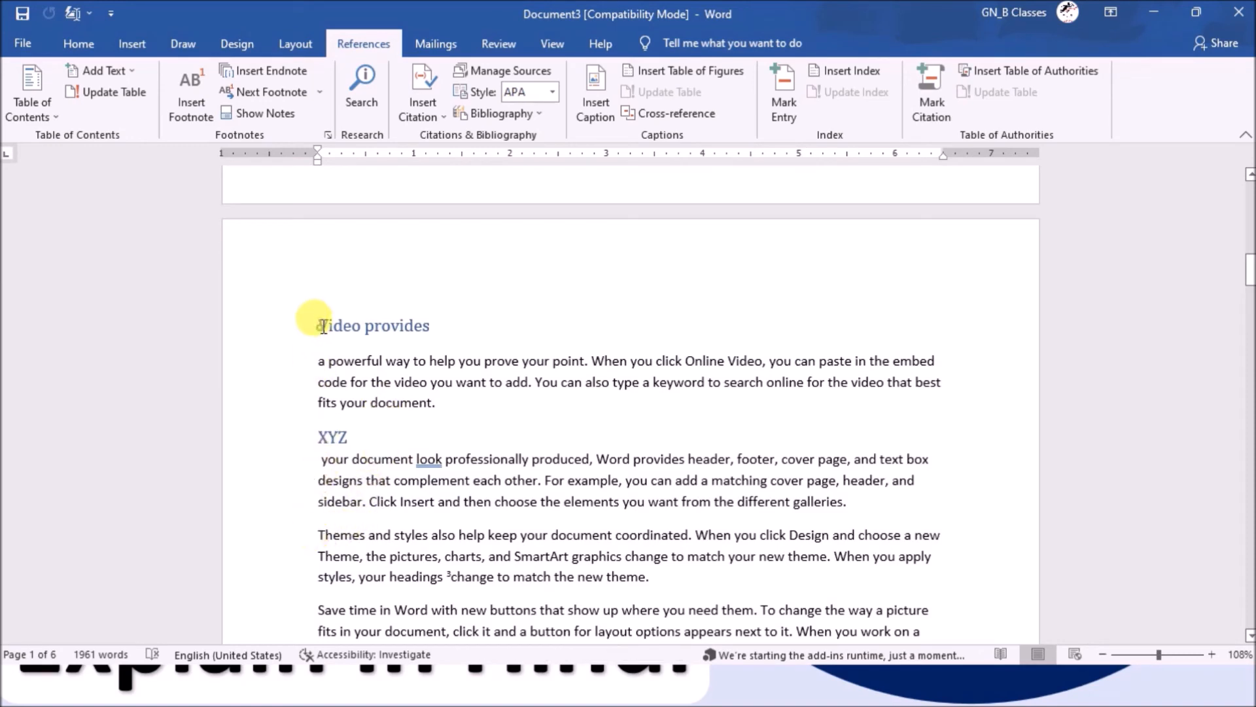
left_click_drag(323, 326, 415, 289)
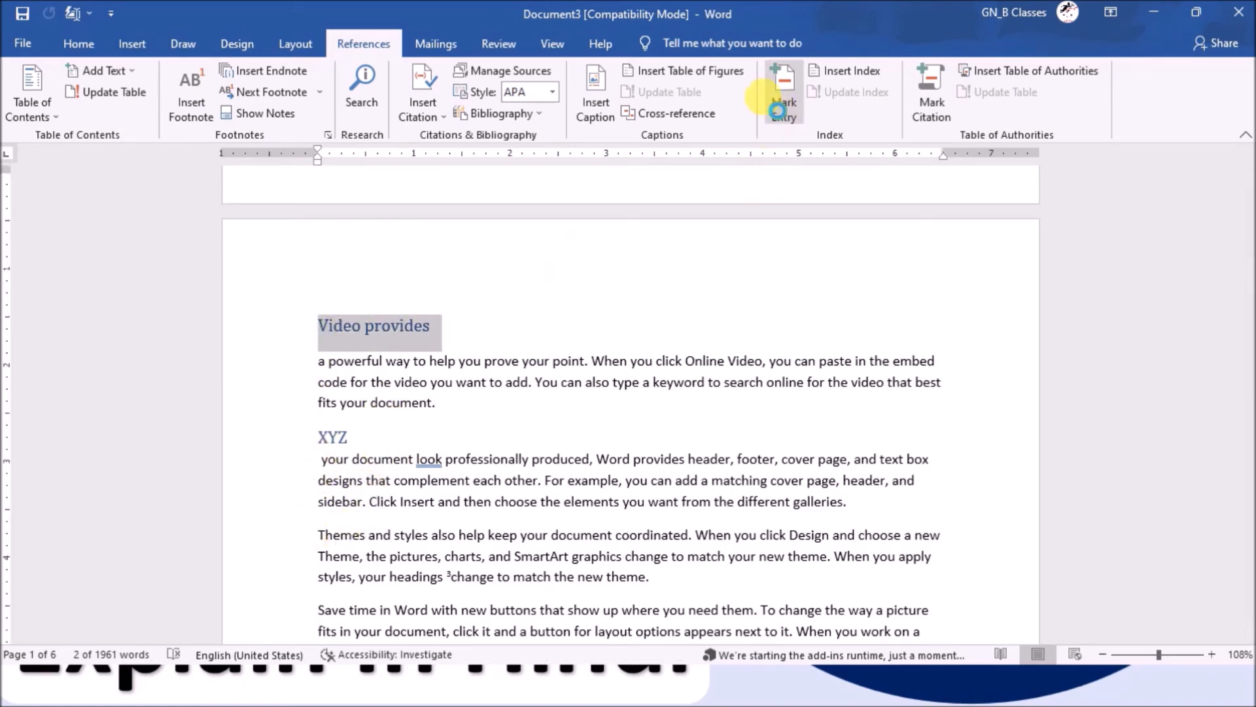
left_click(782, 95)
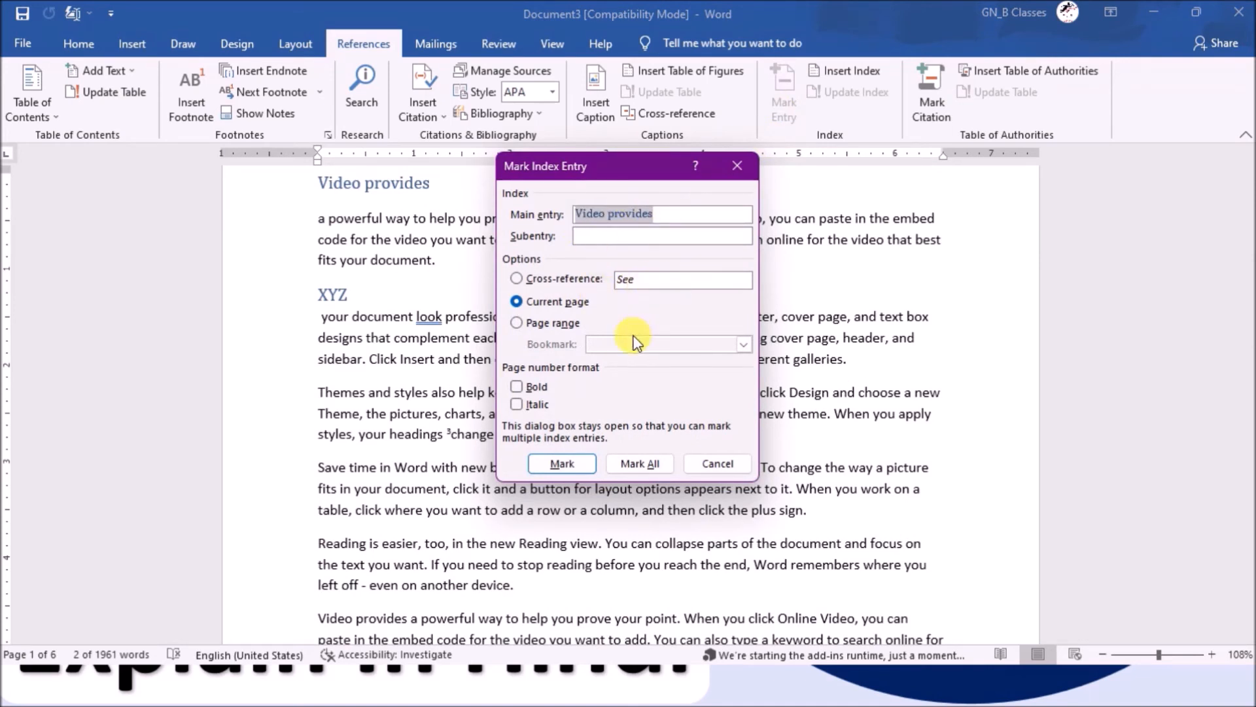
left_click(518, 388)
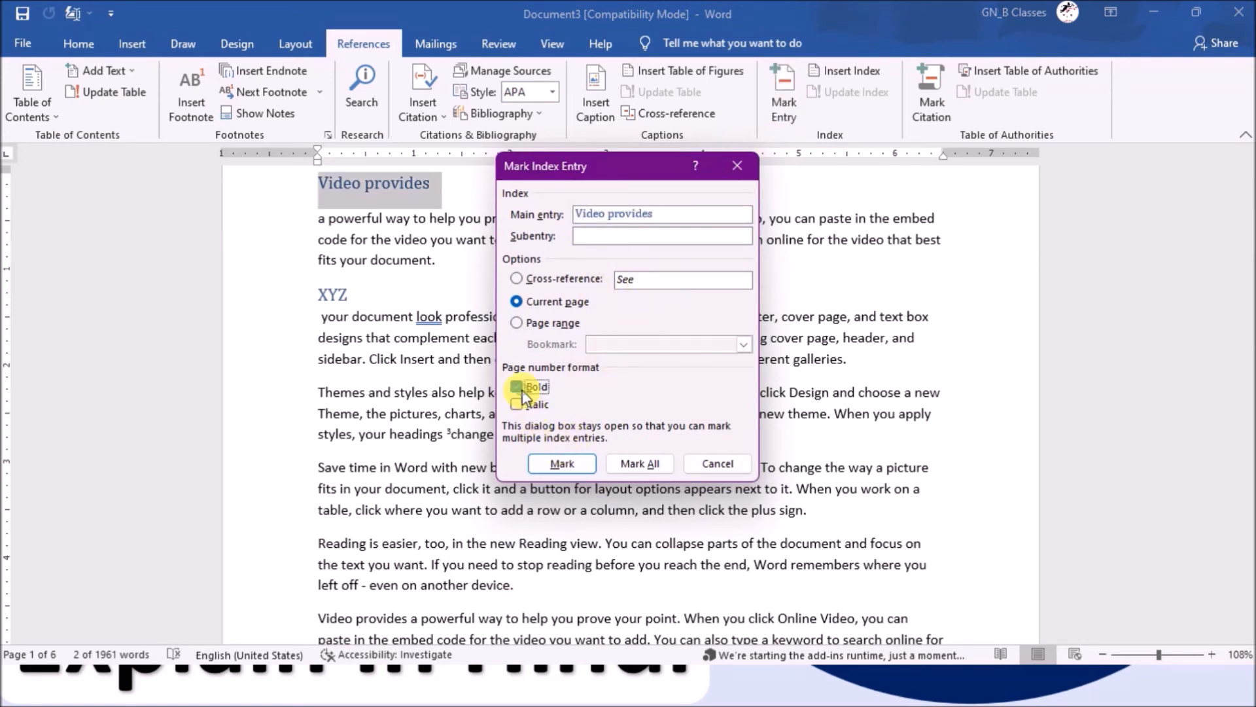
left_click(560, 464)
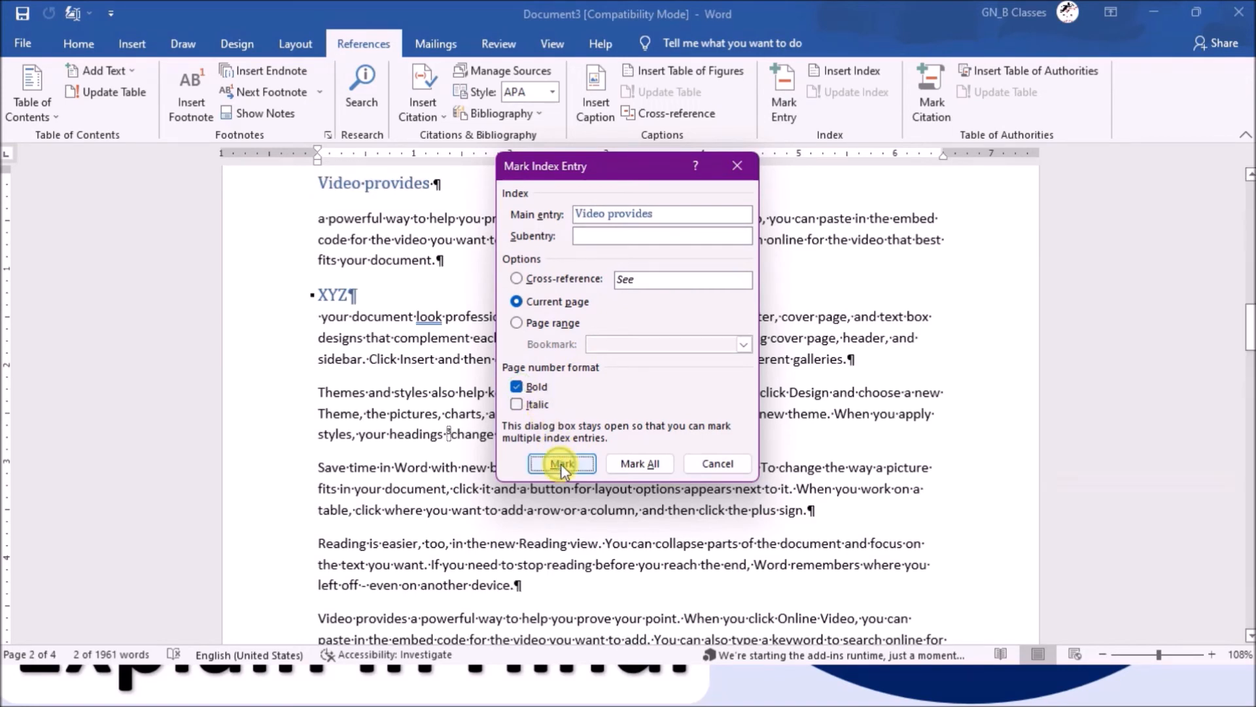
left_click(718, 463)
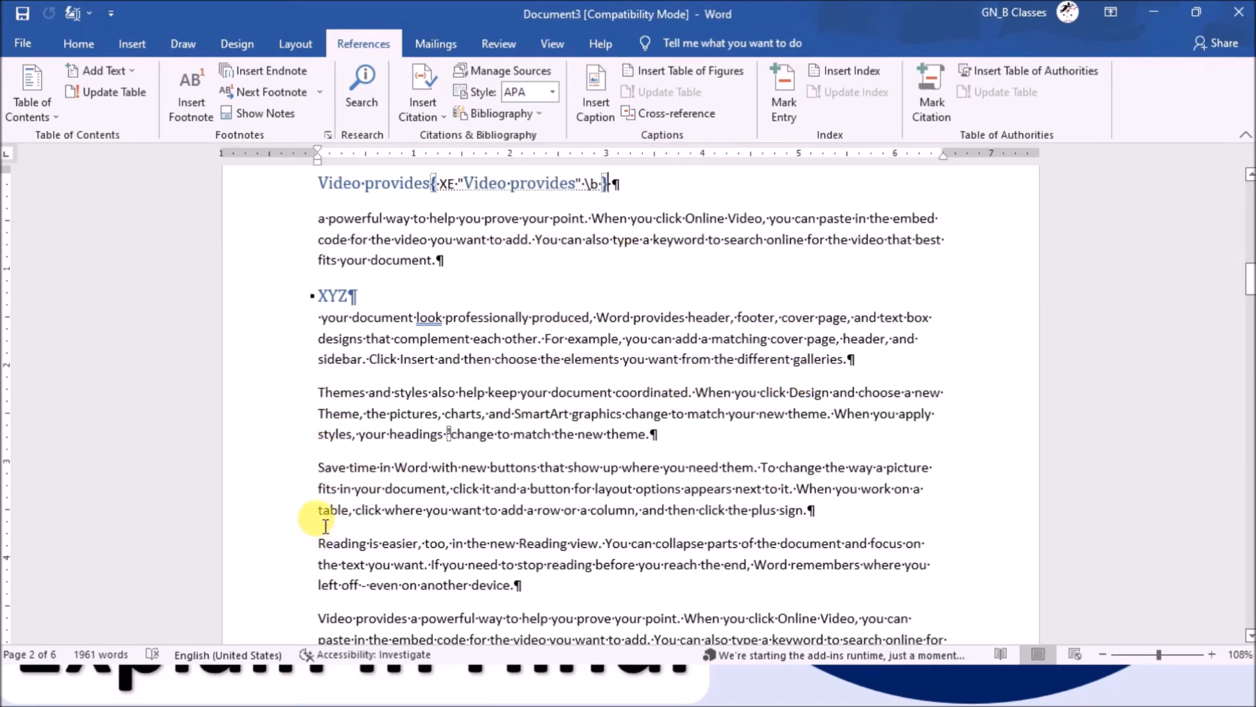
- Split "Save time" into its own paragraph on page 2 and mark it as an index entry for the current page
left_click(382, 467)
key("Return")
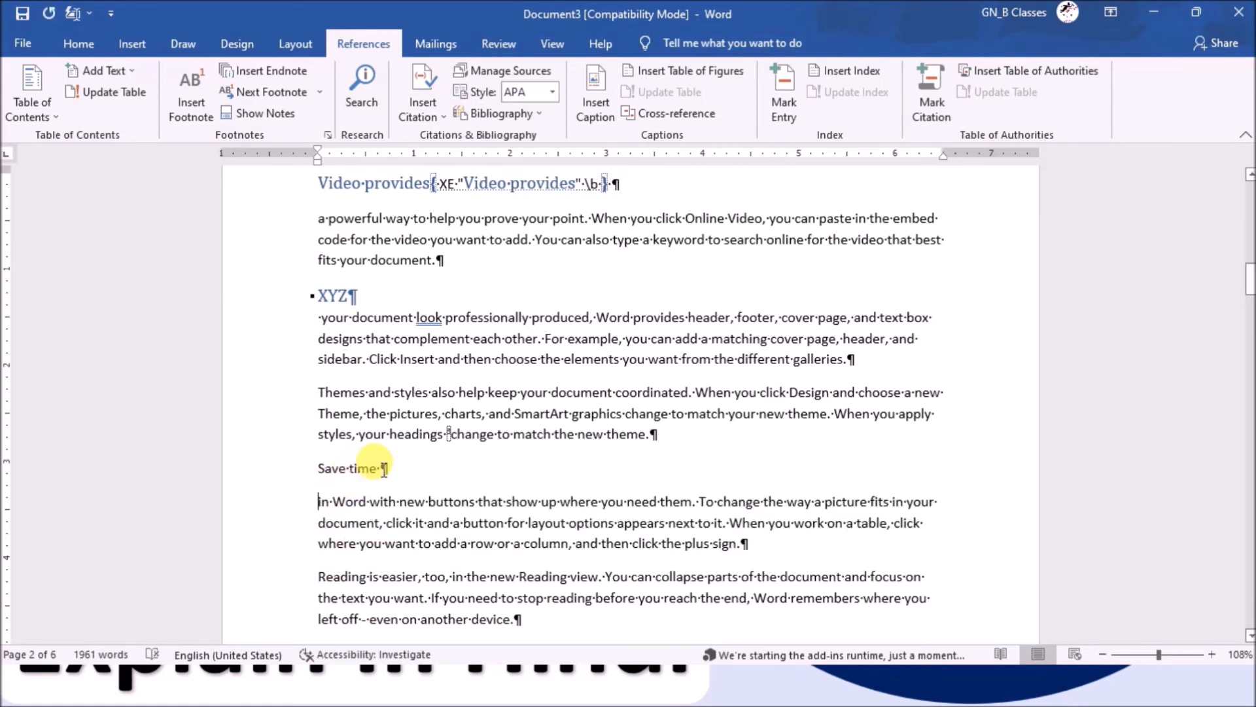
left_click_drag(314, 474, 389, 468)
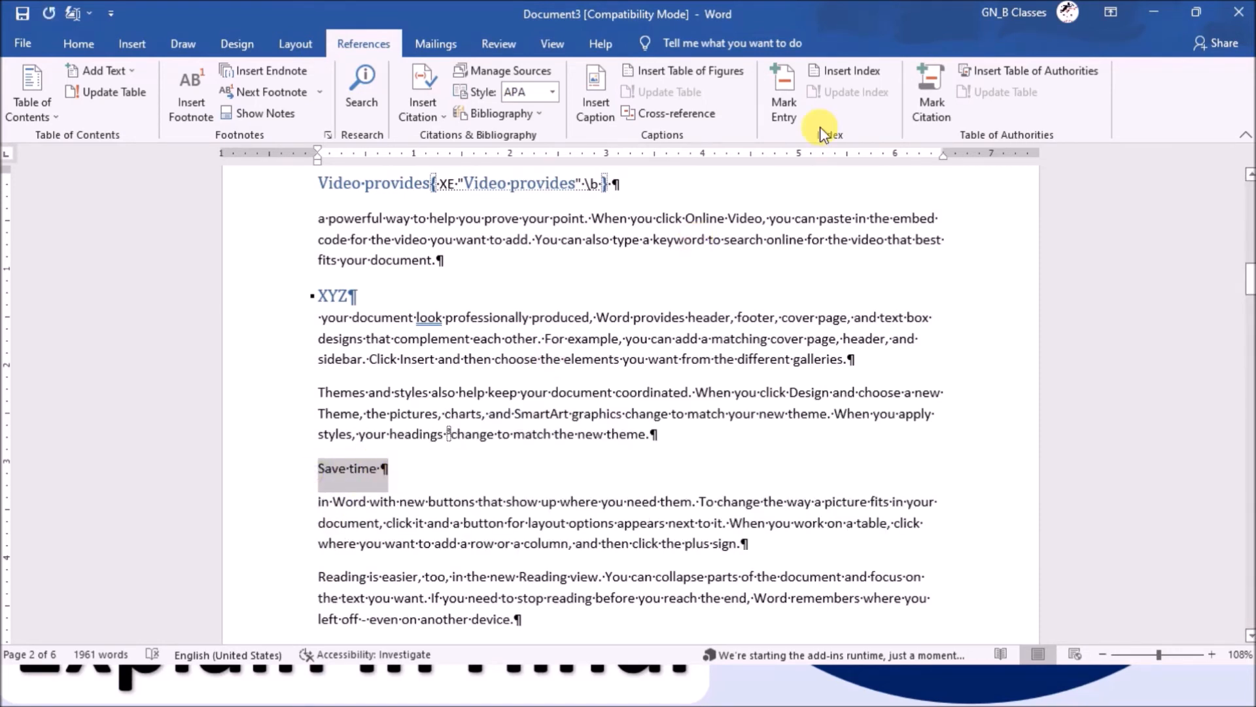
left_click(784, 108)
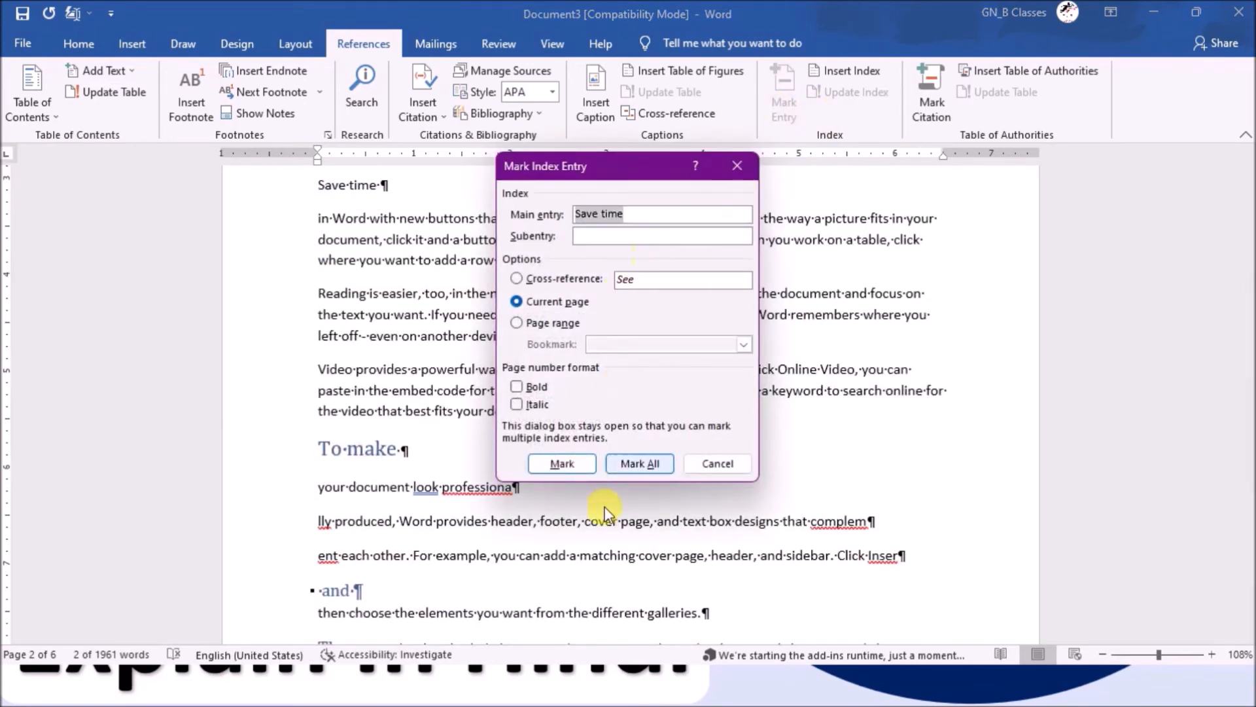
left_click(574, 462)
left_click(718, 463)
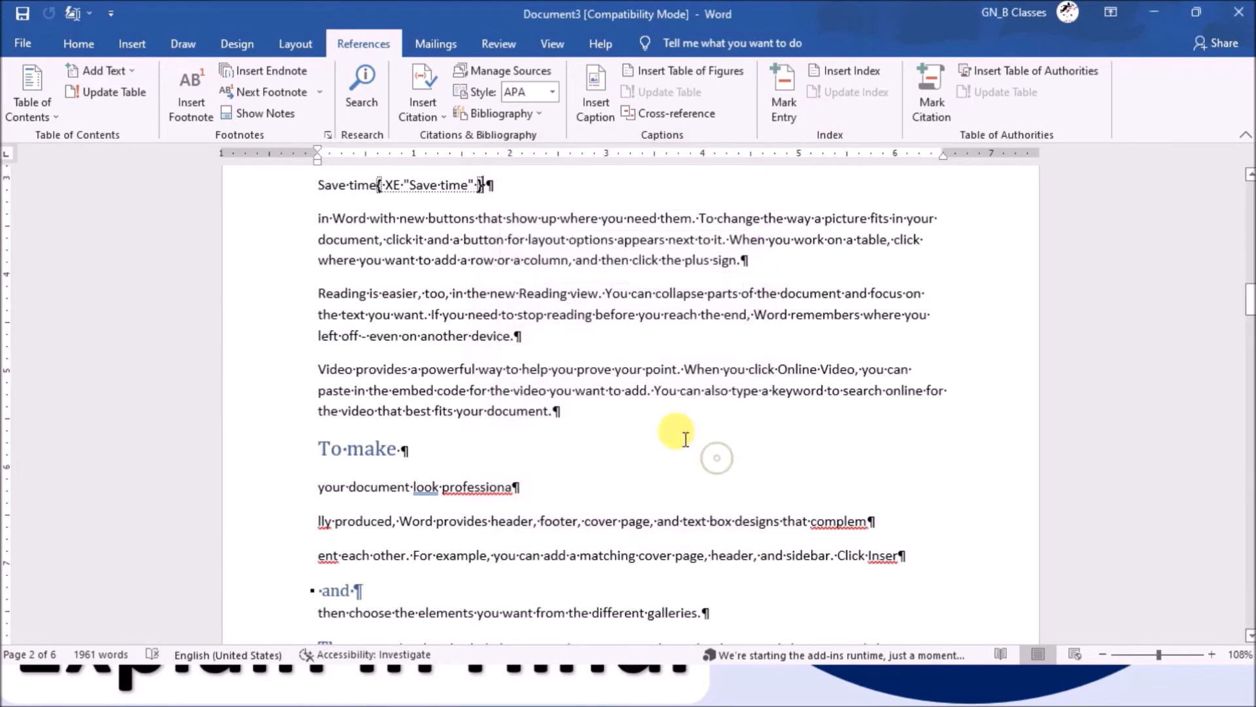
- Hide the paragraph marks and index field codes in the document
left_click(88, 54)
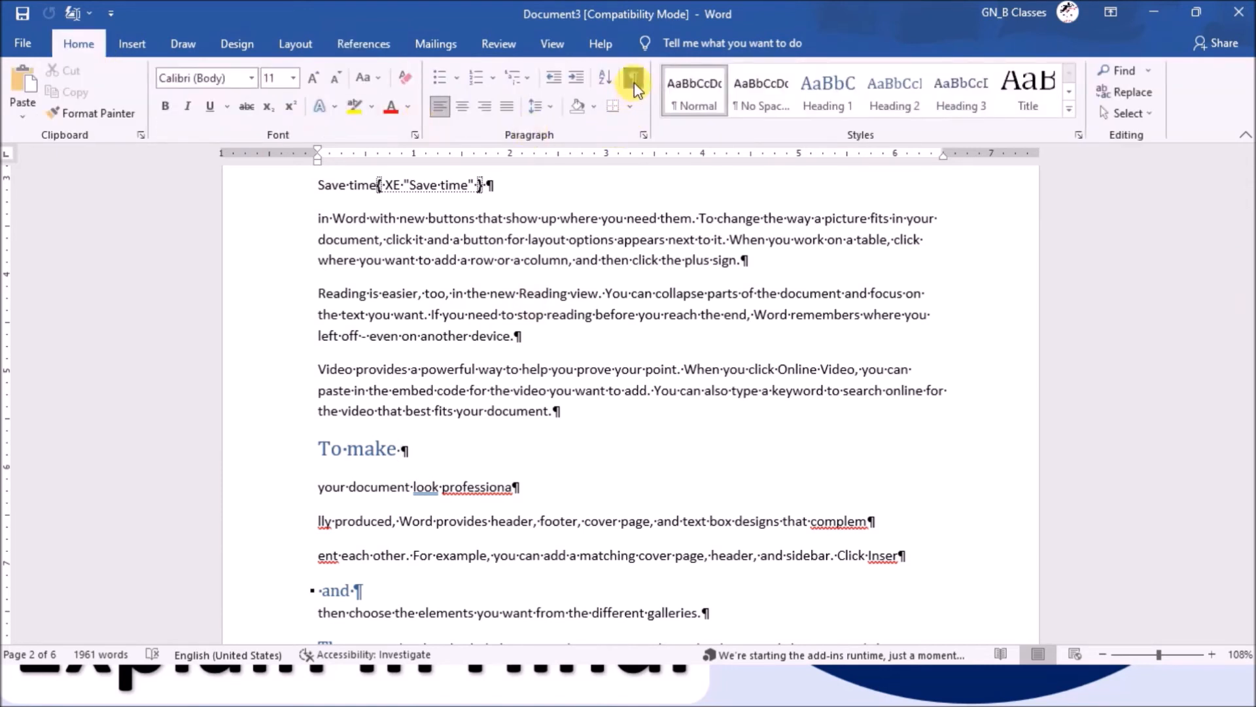
left_click(634, 83)
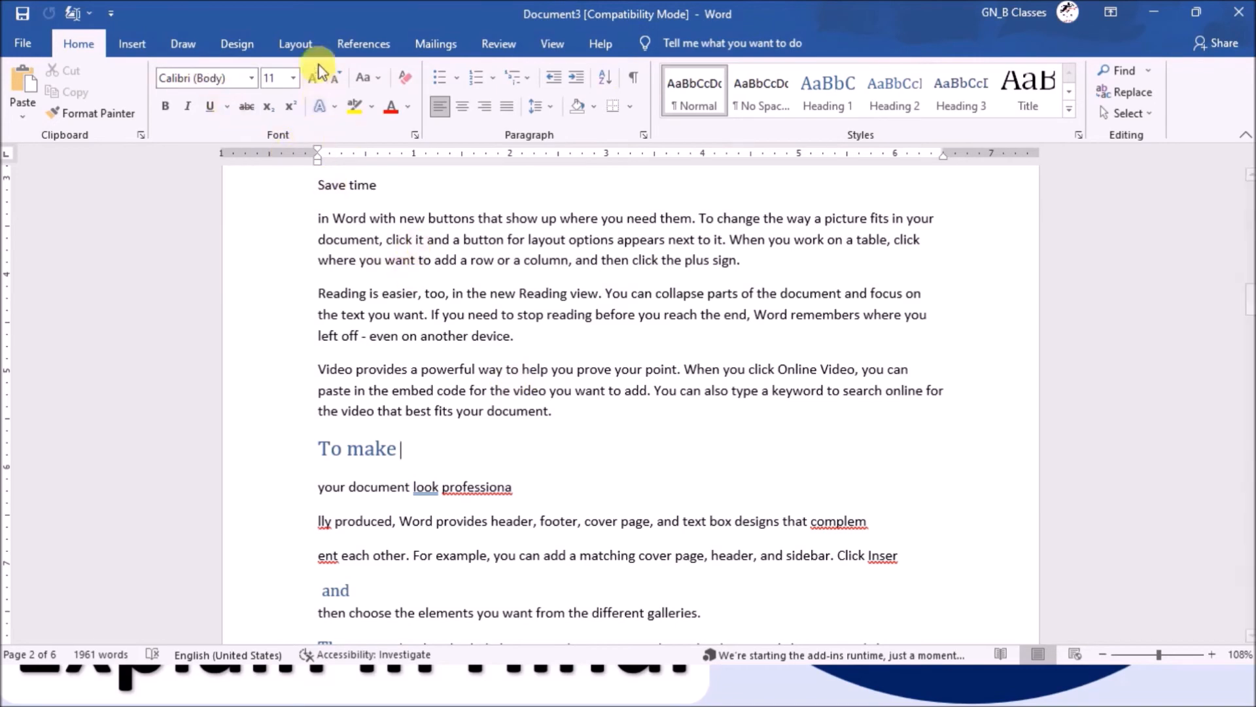
- Add an empty paragraph below the "Save time in Word" paragraph at the end of page 3
scroll(572, 412, "down", 15)
scroll(568, 439, "down", 15)
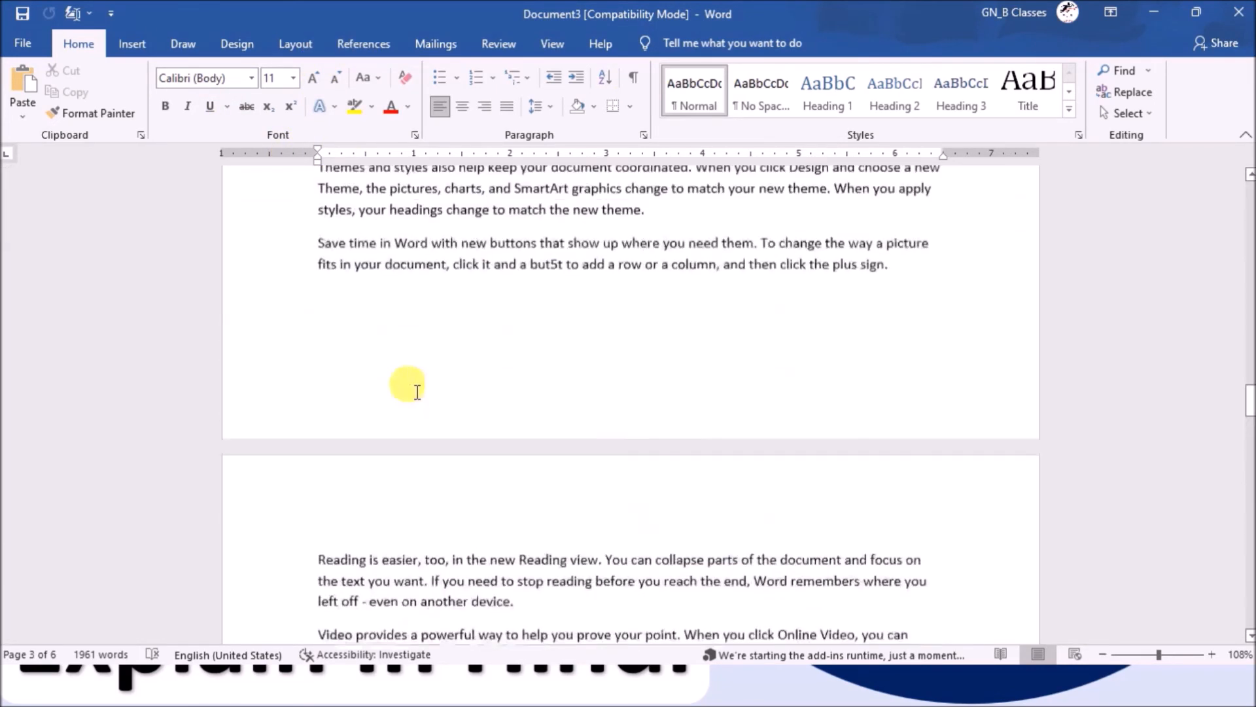
scroll(416, 391, "up", 1)
left_click(935, 318)
key("Return")
- Insert an indented two-column index in the empty paragraph using the From template format, and undo the insertion
left_click(363, 43)
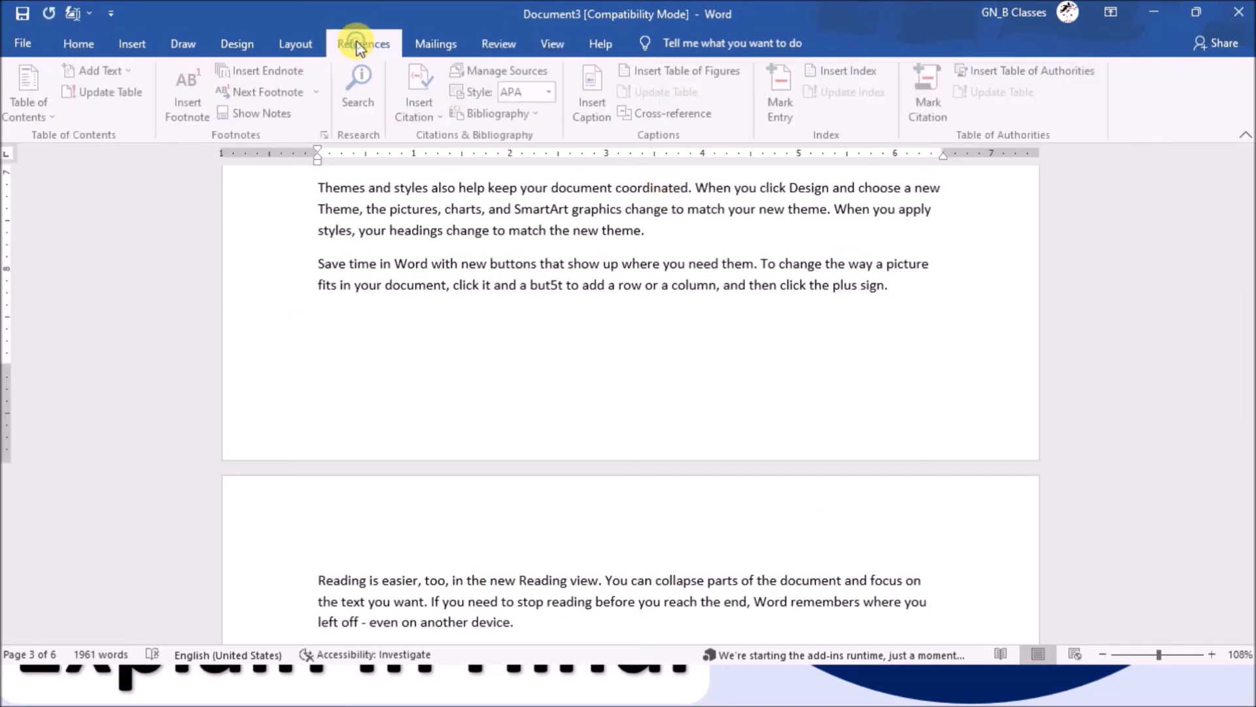
left_click(862, 74)
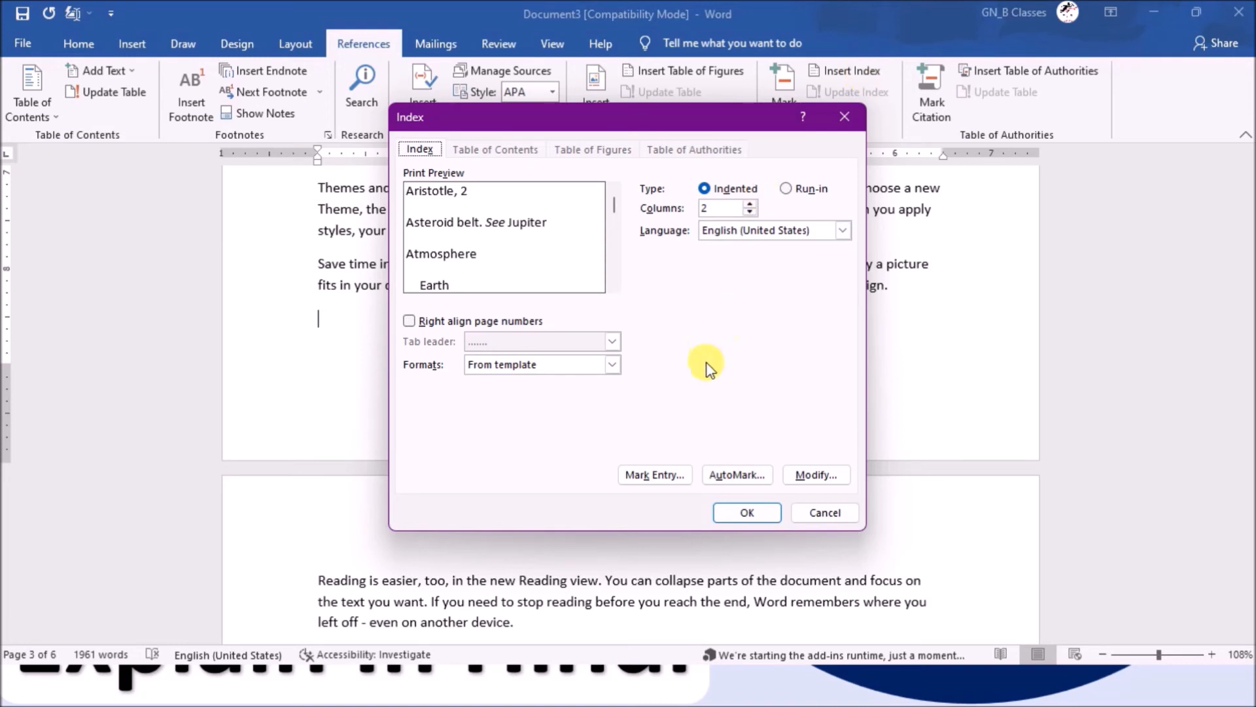
left_click(740, 519)
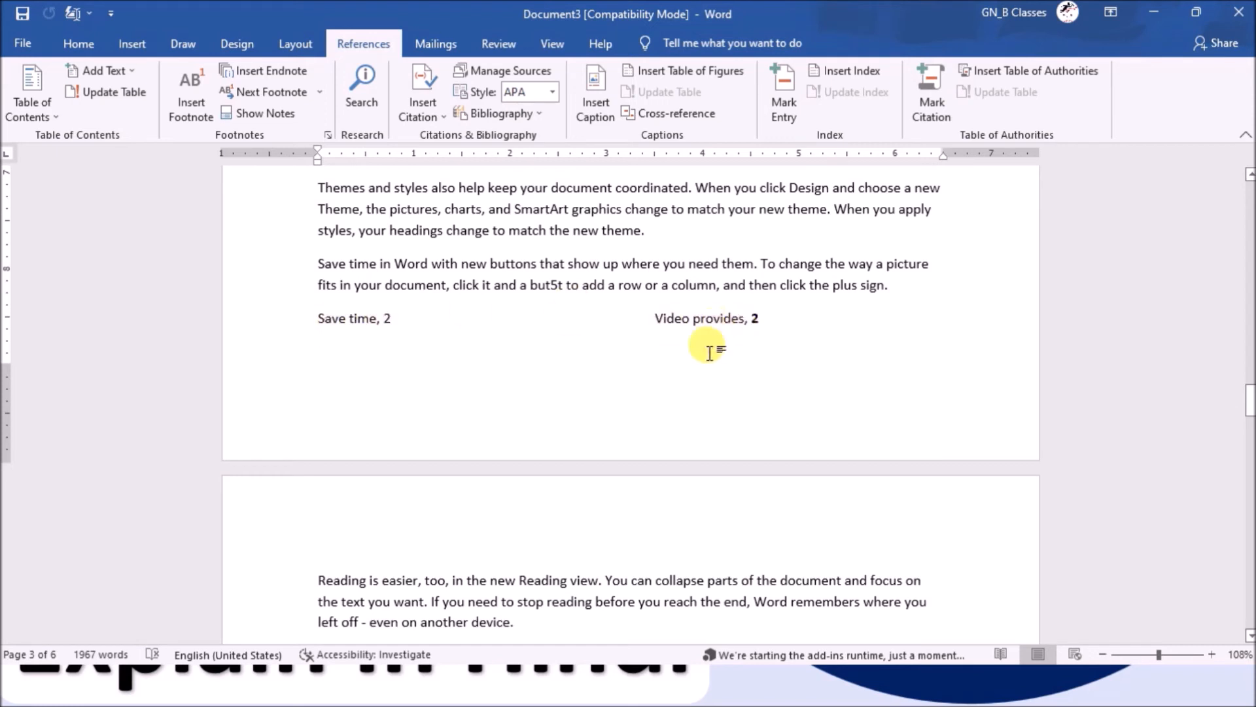
key("ctrl+z")
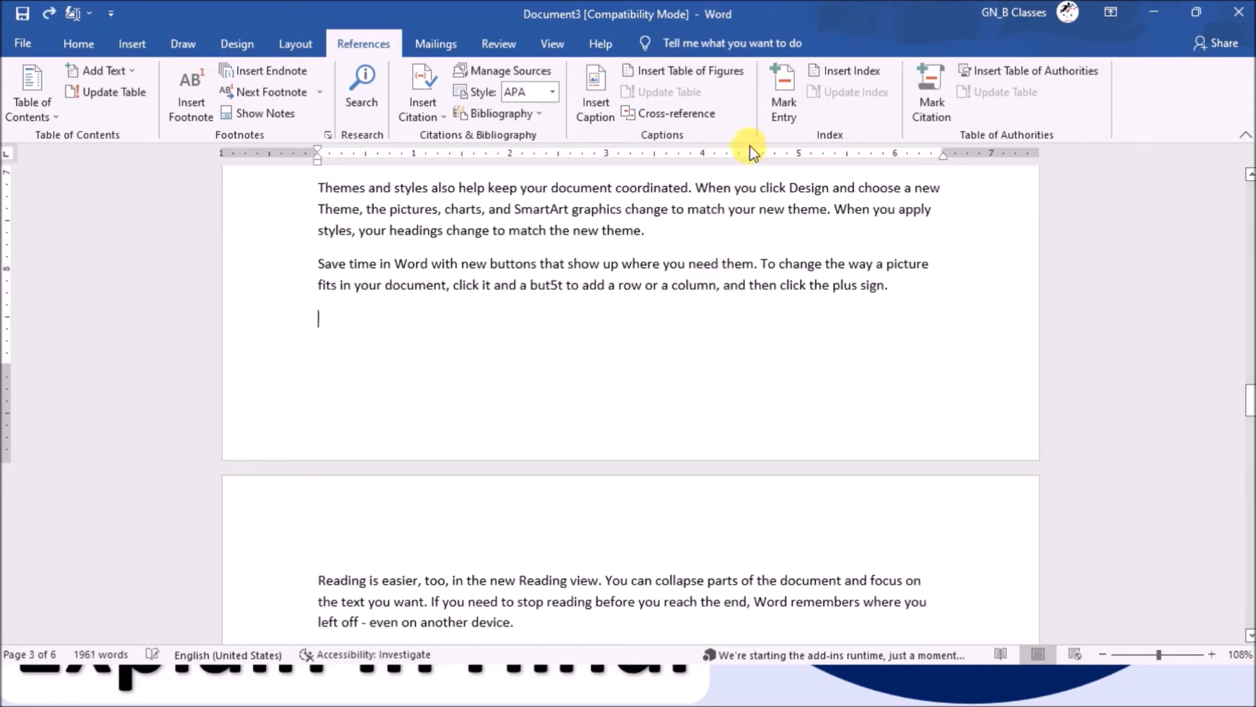
- Set the index to one column, insert it in the empty paragraph on page 3, and undo the insertion
left_click(865, 72)
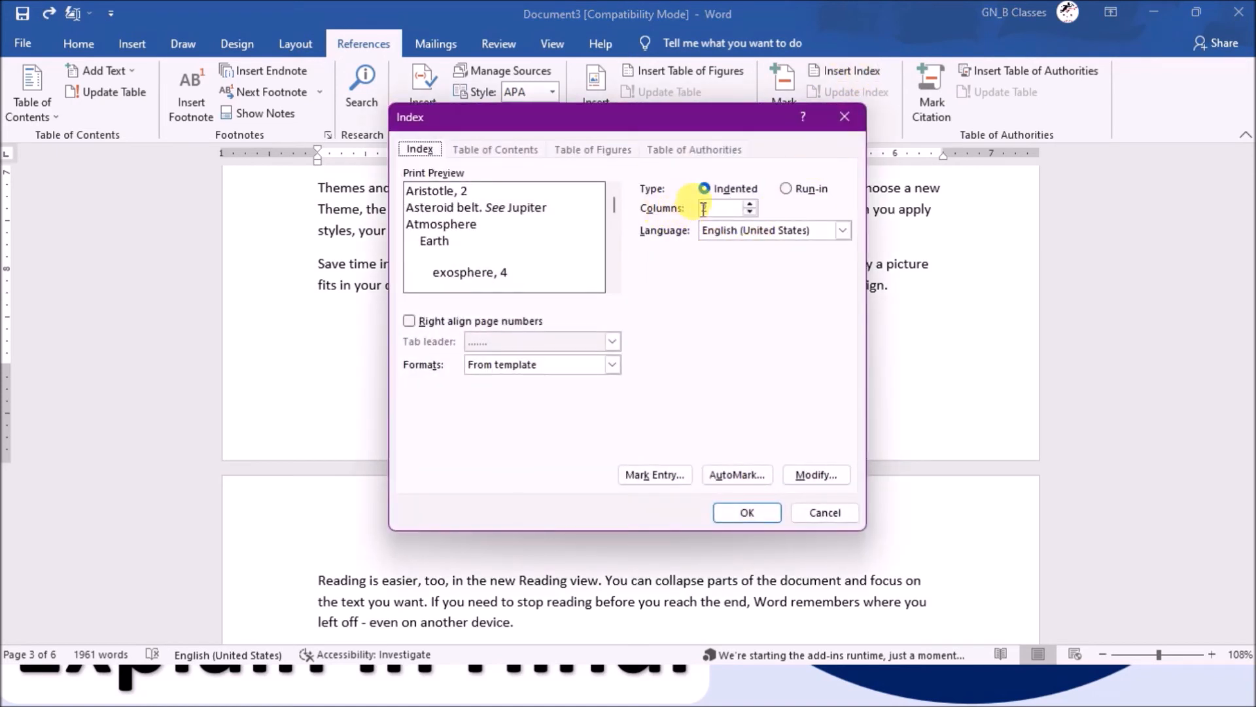
left_click(750, 212)
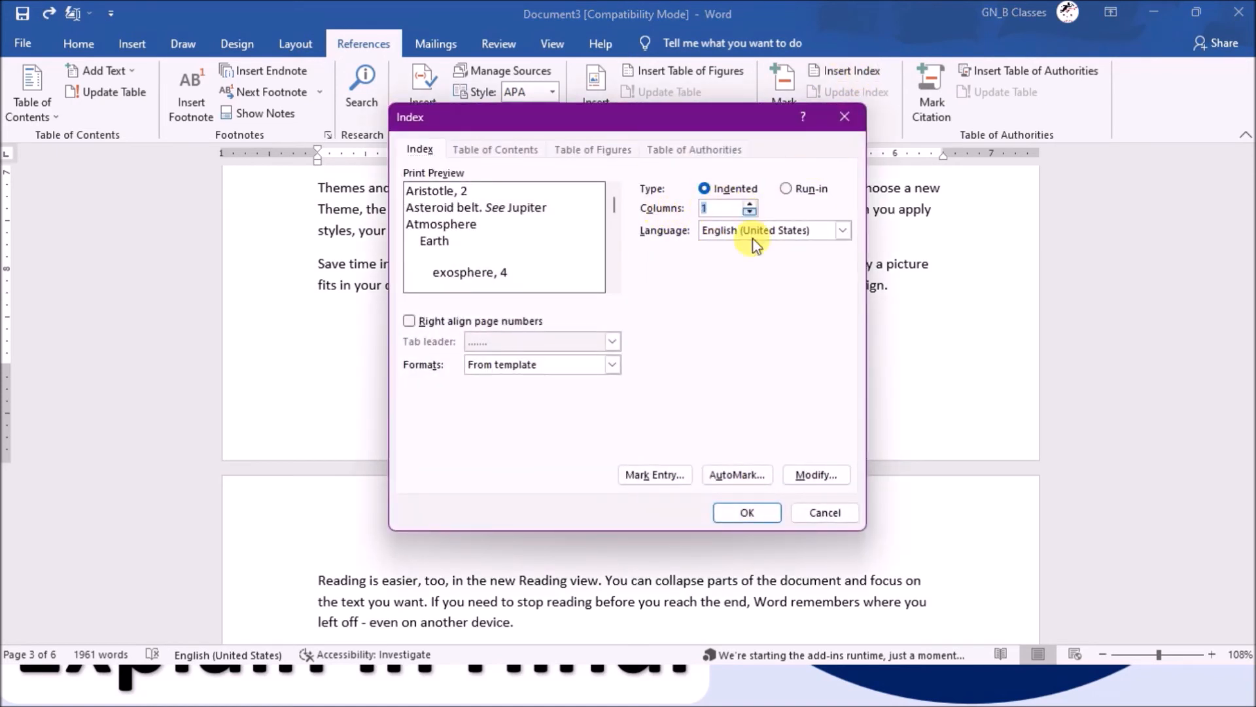
left_click(748, 512)
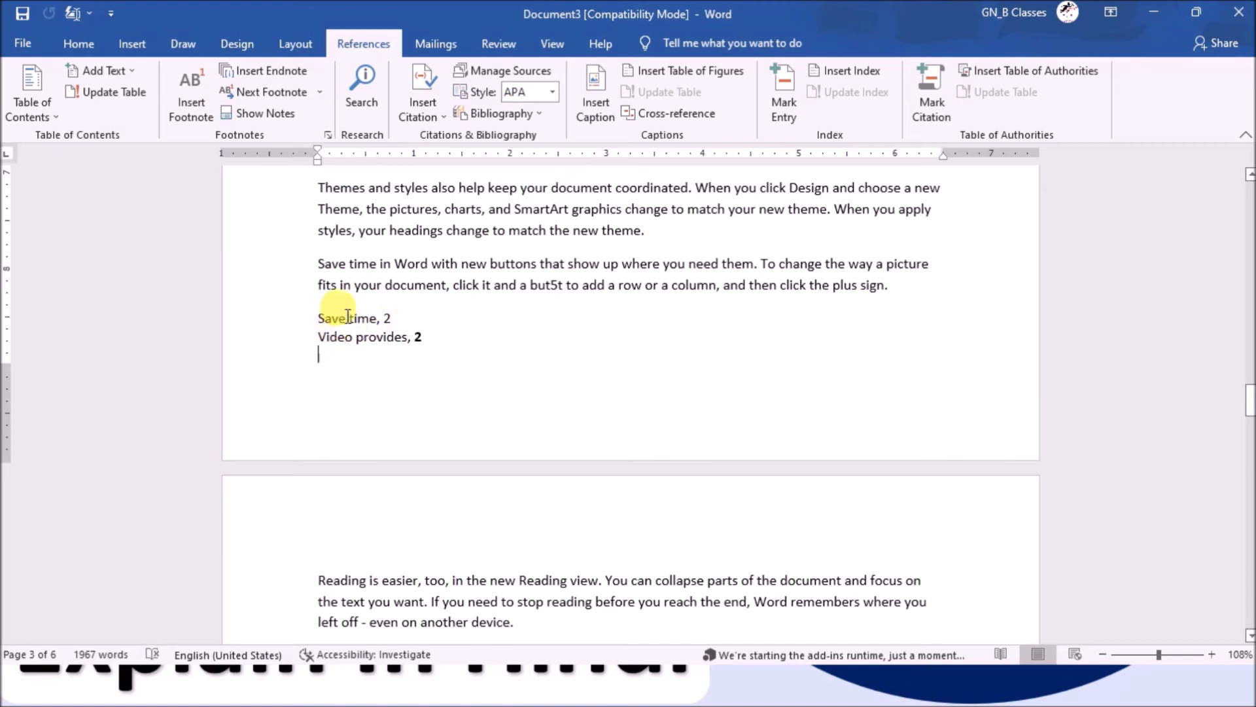
triple_click(392, 339)
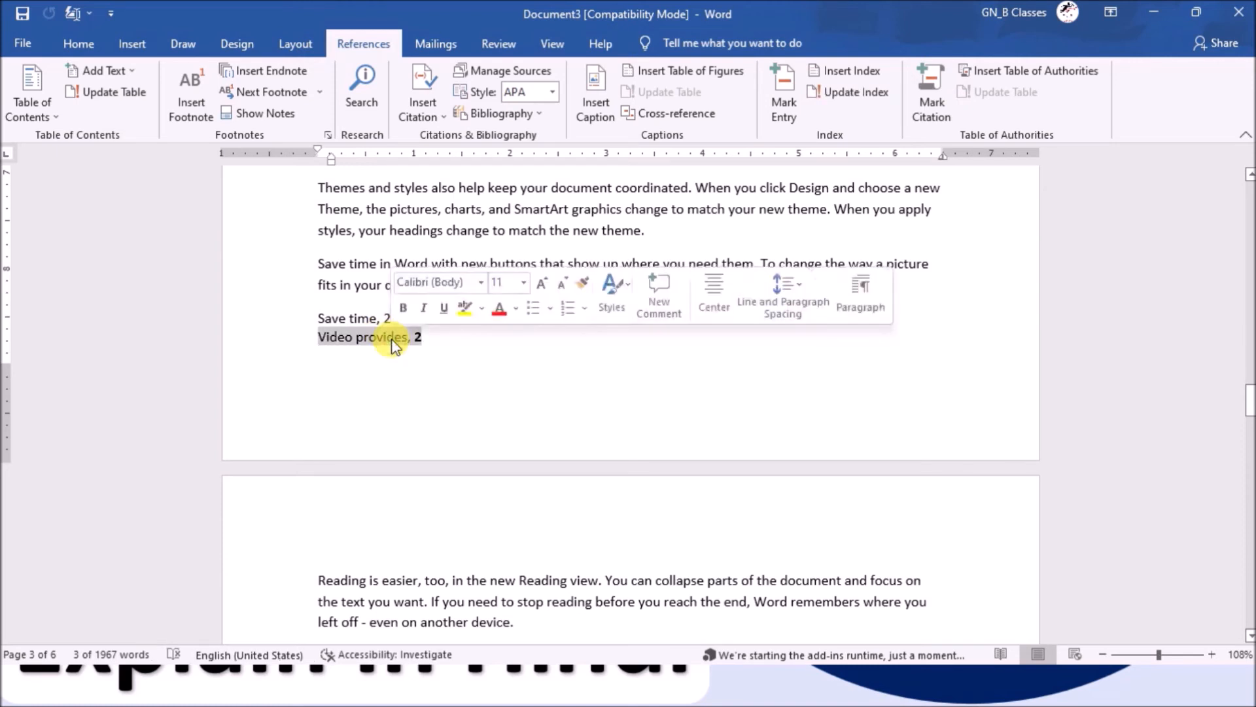
left_click_drag(392, 339, 385, 323)
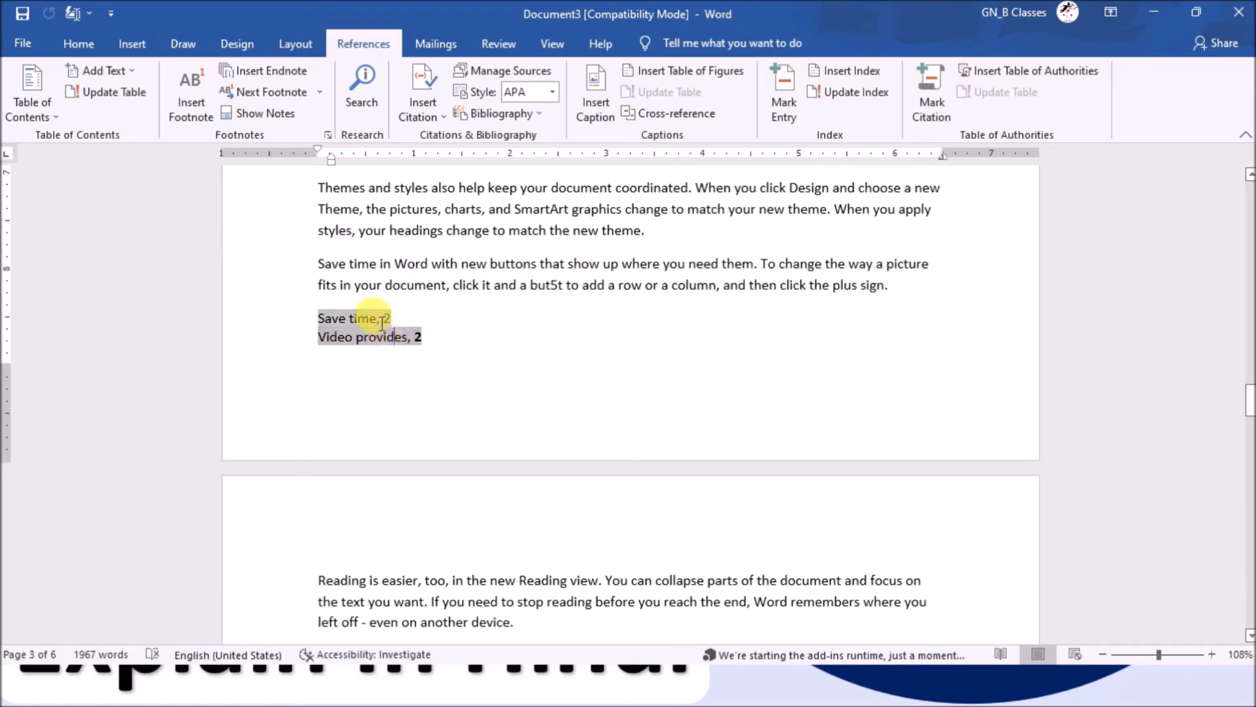
left_click(435, 353)
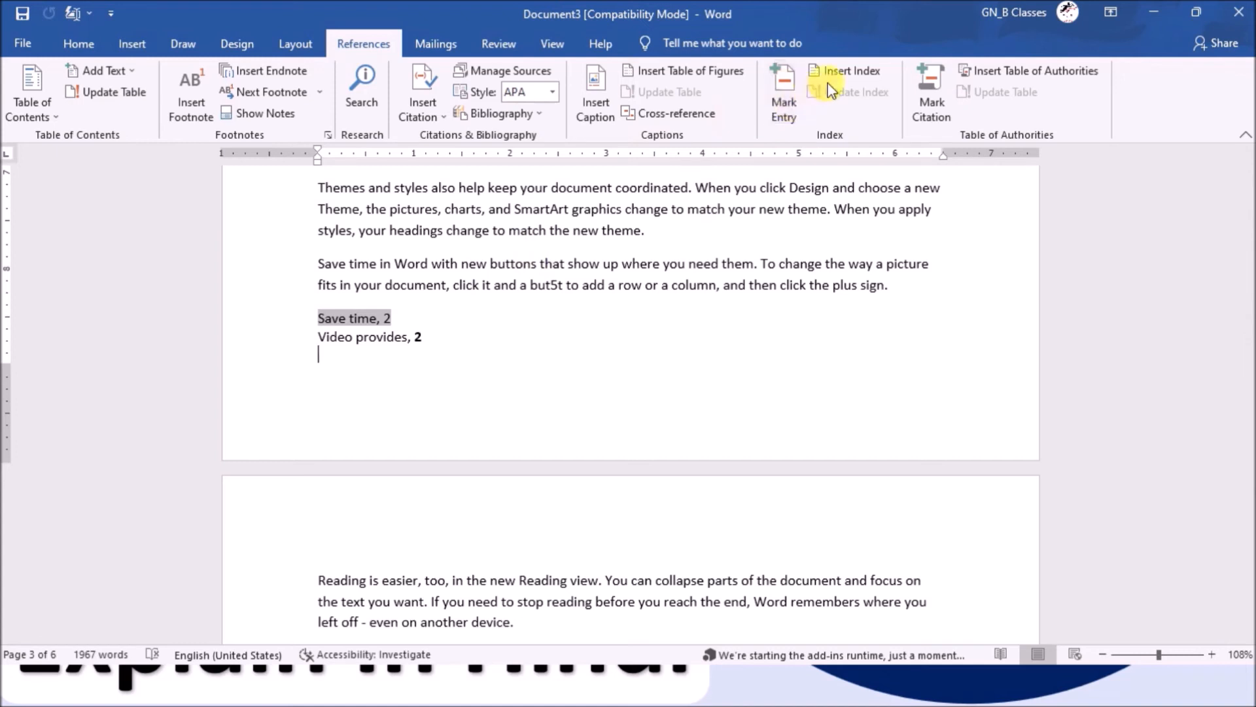
left_click(377, 336)
key("ctrl+z")
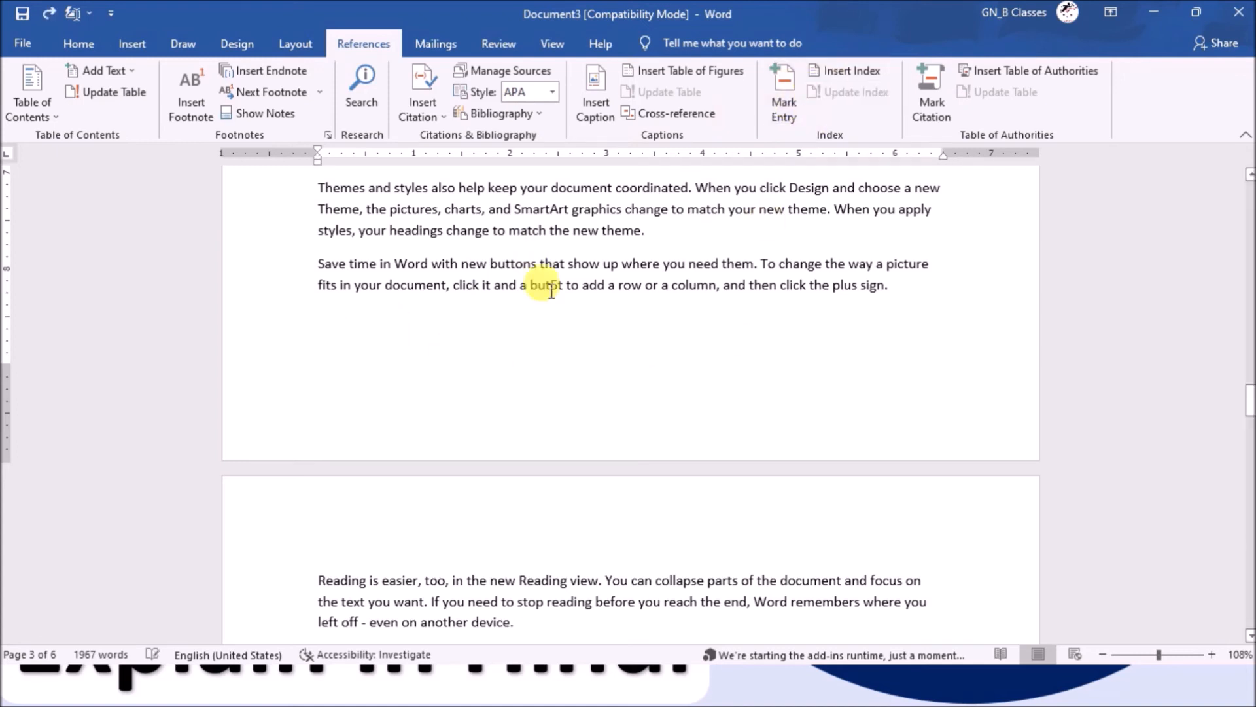
- Insert an indented one-column index at the end of page 3 with right-aligned page numbers and a dotted tab leader
left_click(839, 78)
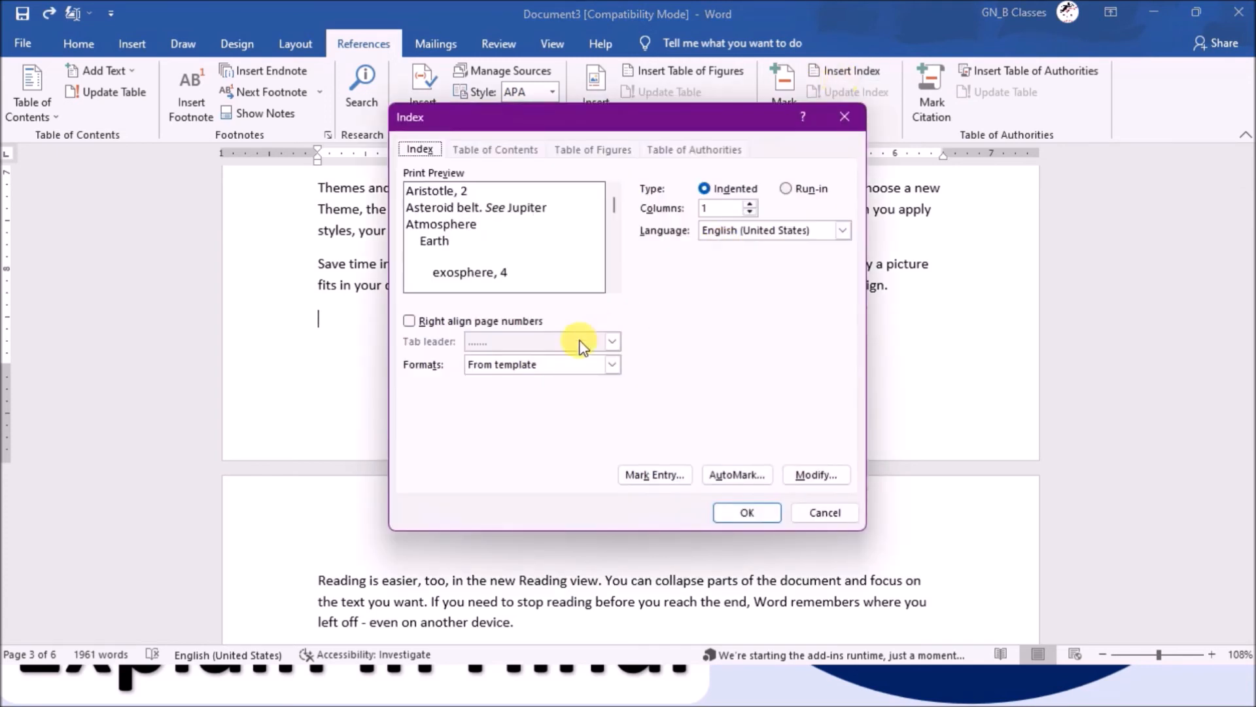
left_click(419, 322)
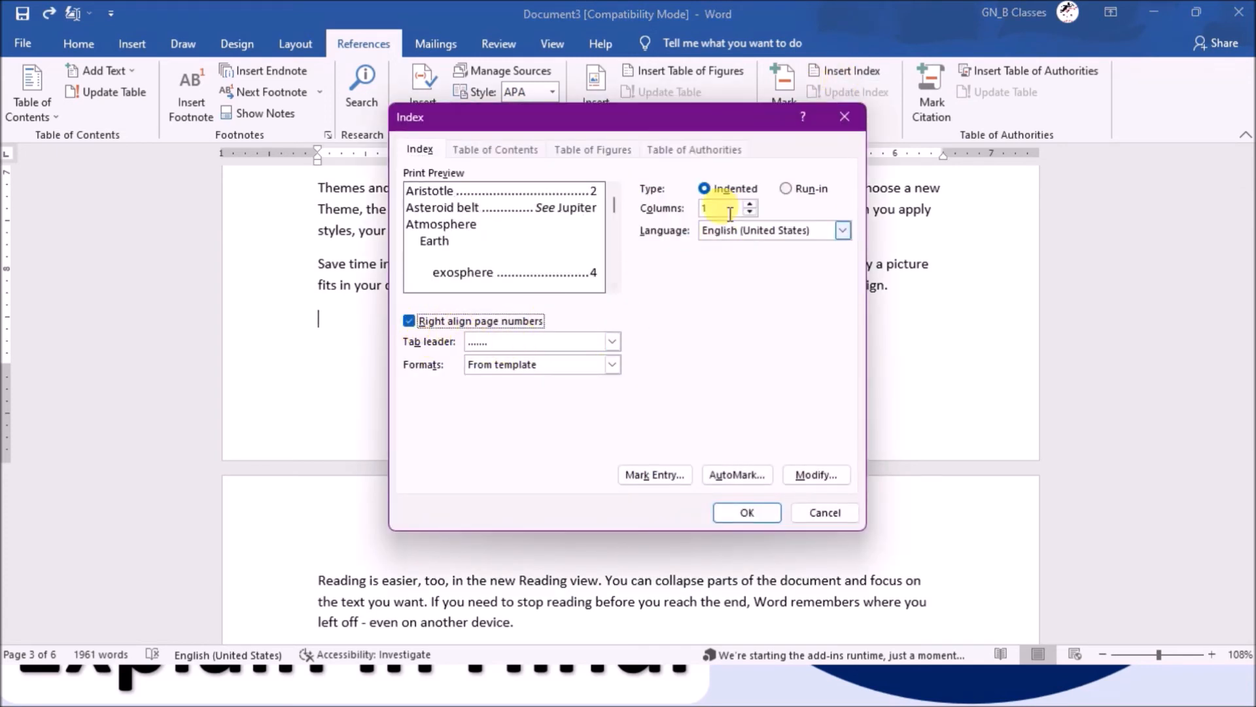
left_click(743, 513)
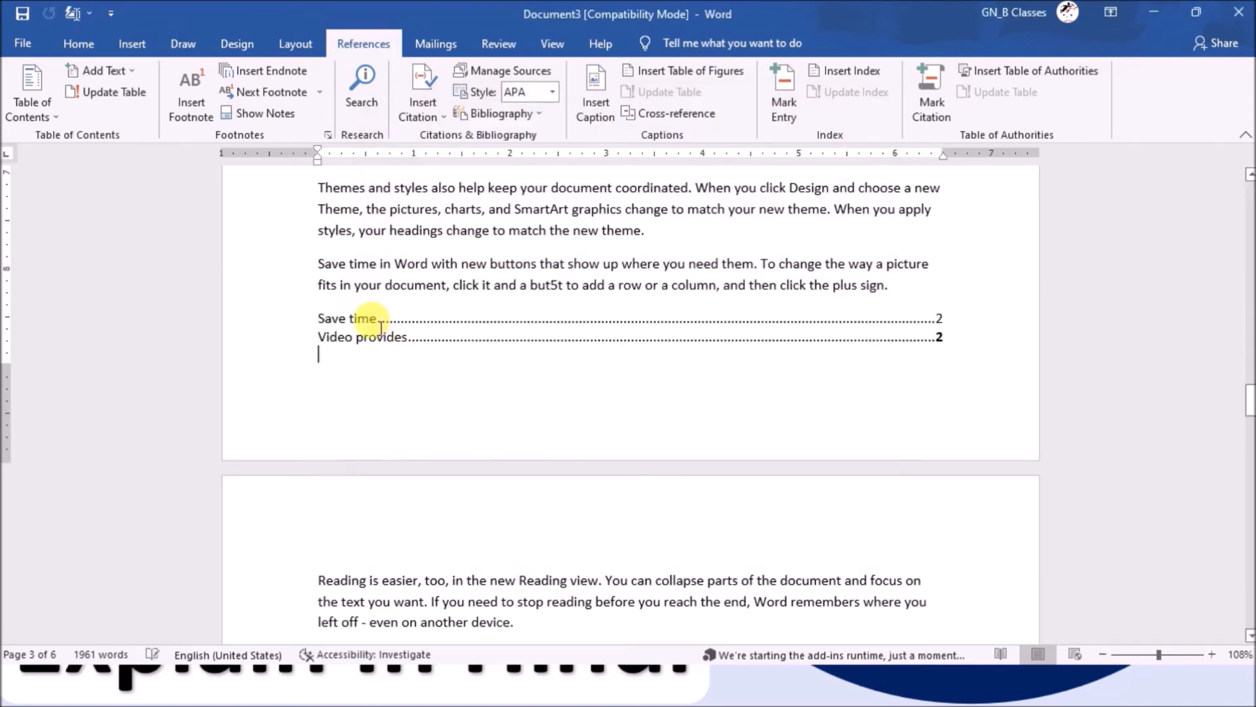
left_click(935, 320)
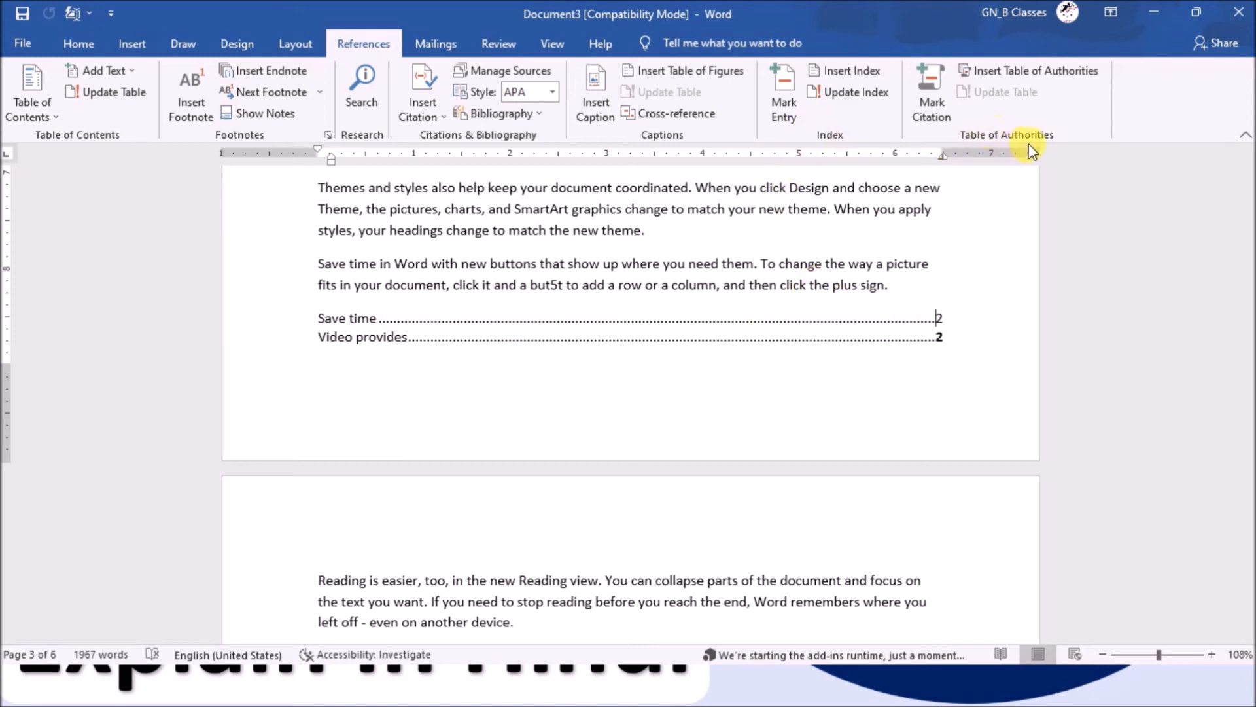
- Compare the index entries on page 3 with the table of contents on page 1, checking whether the entries link to their text
scroll(802, 425, "up", 2)
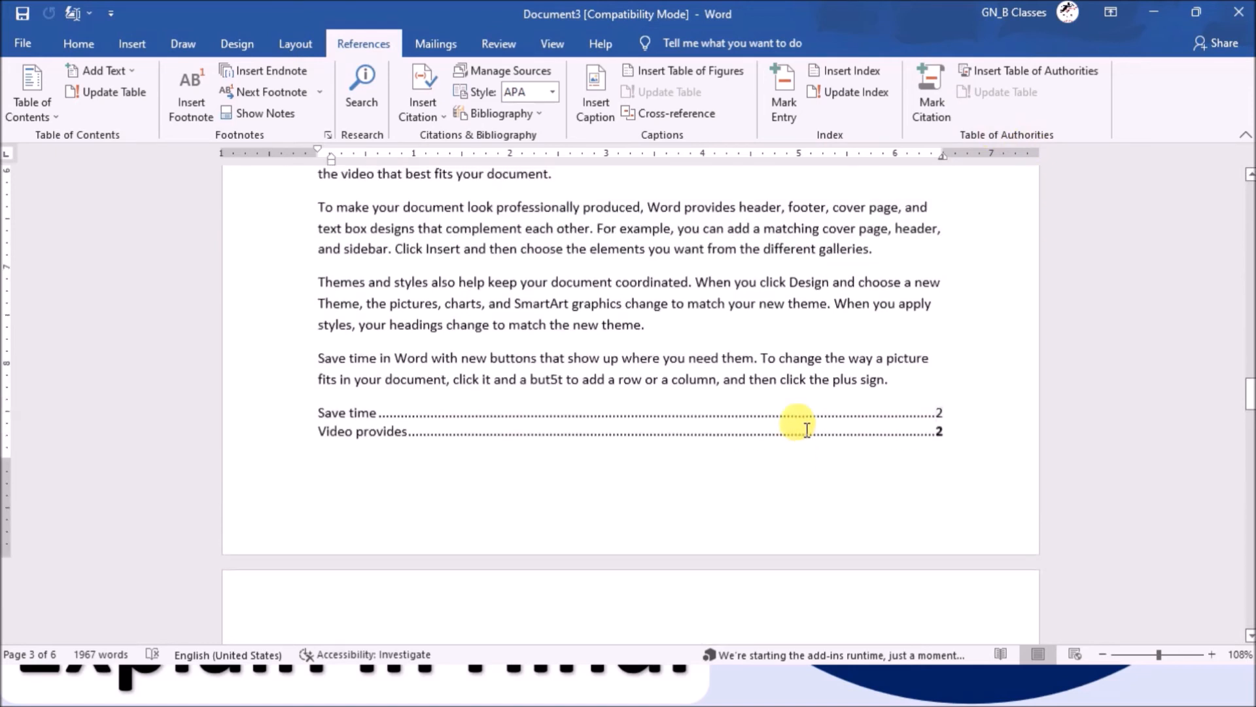
scroll(699, 360, "up", 3)
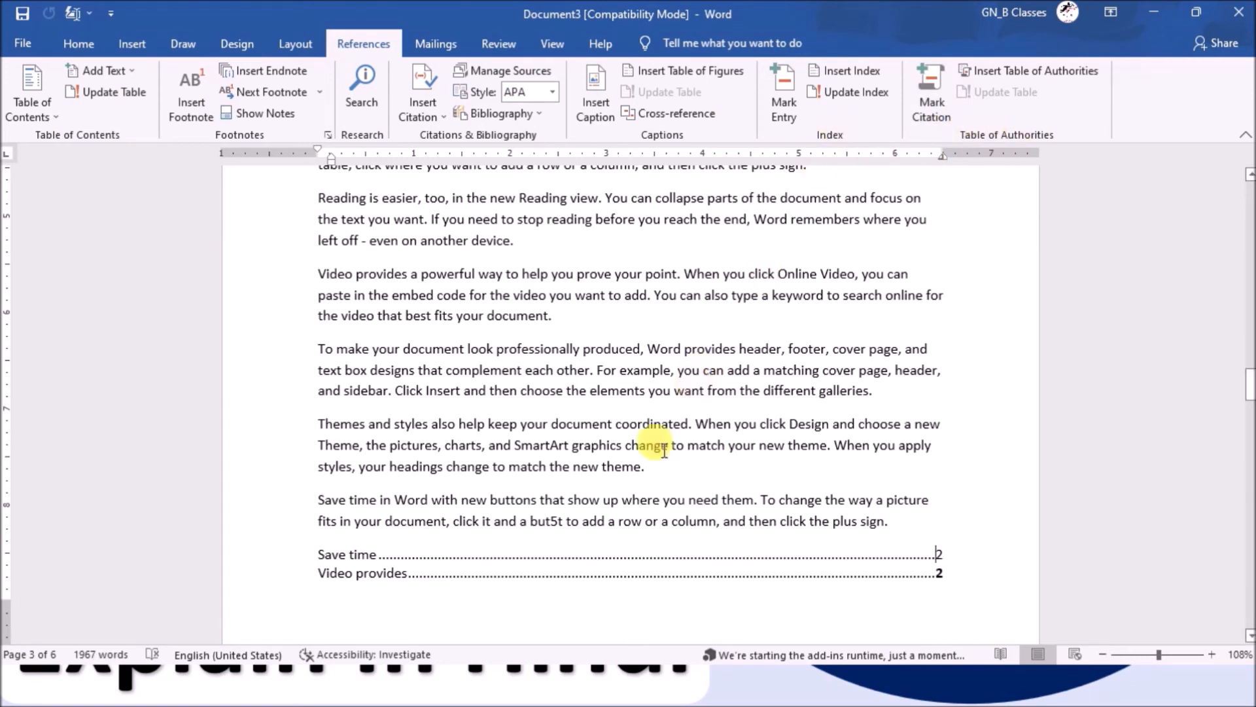
double_click(383, 295)
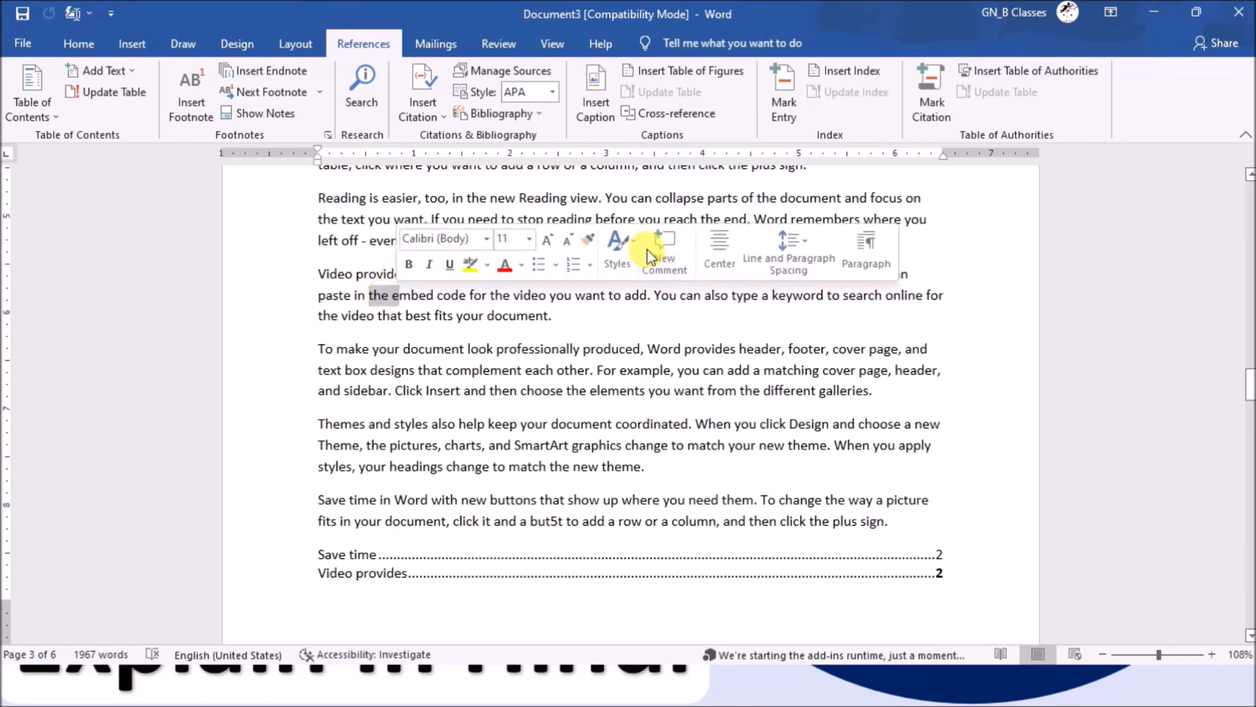
left_click(664, 371)
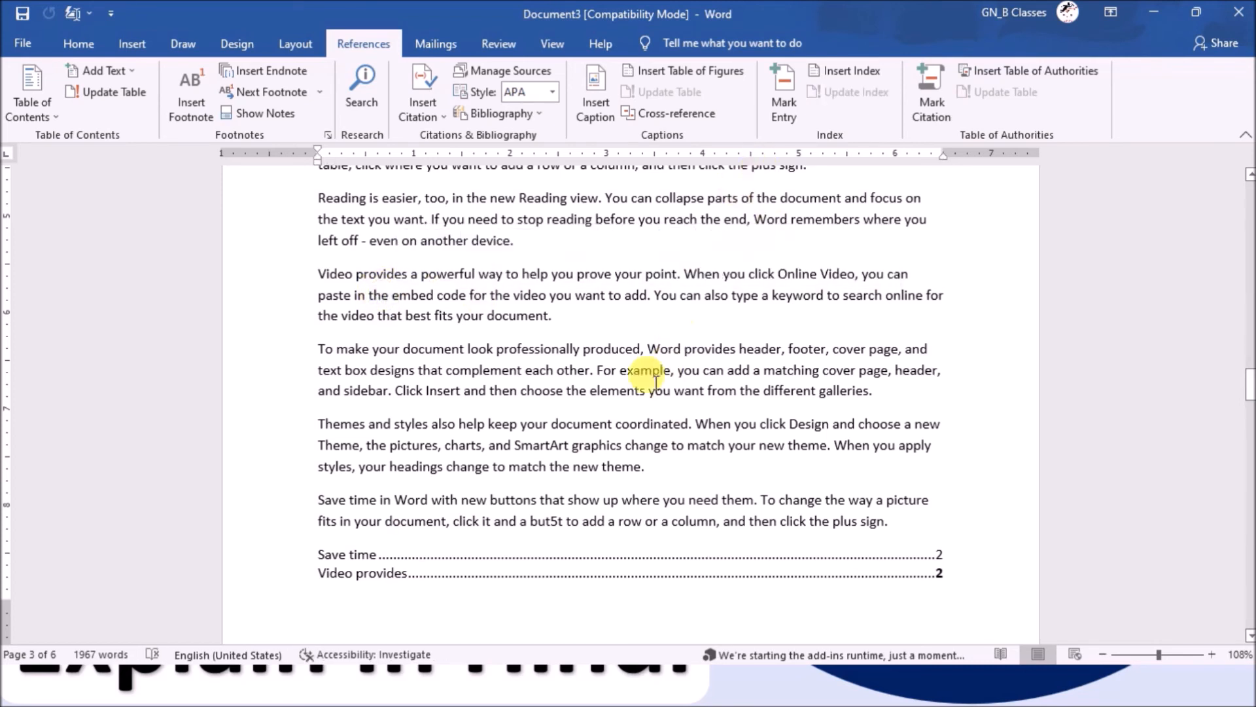
left_click(367, 555, "ctrl")
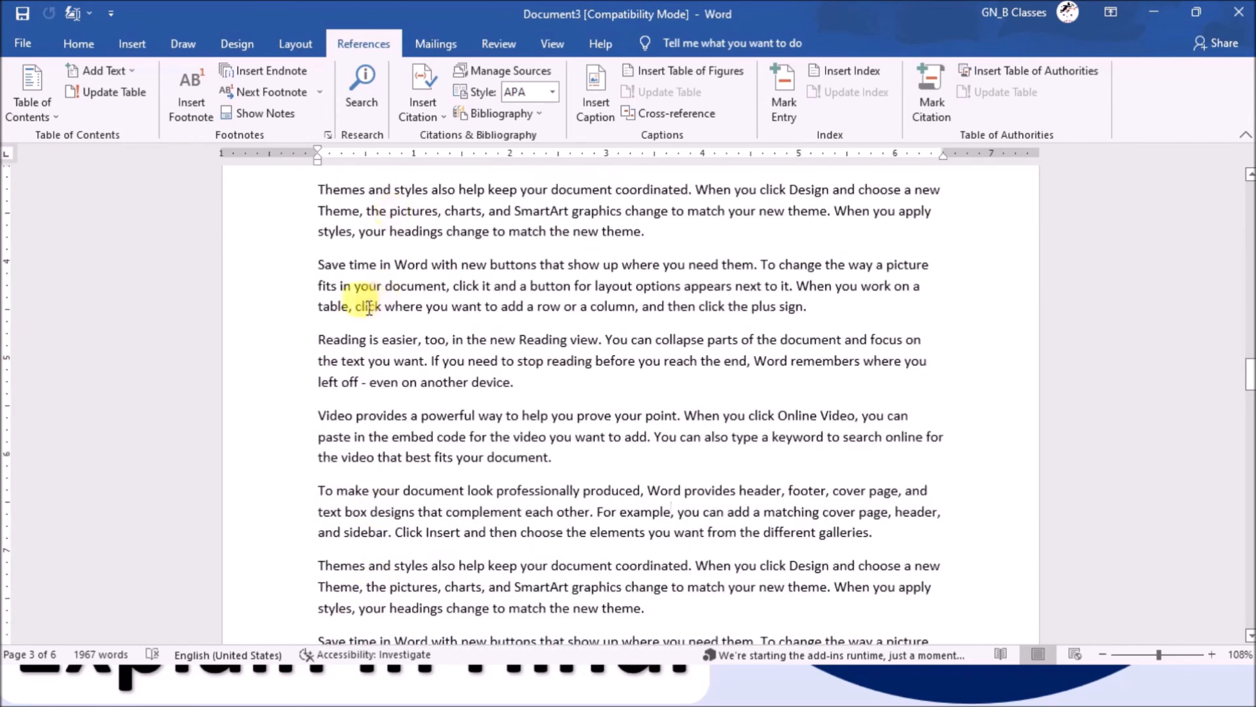
scroll(428, 367, "up", 7)
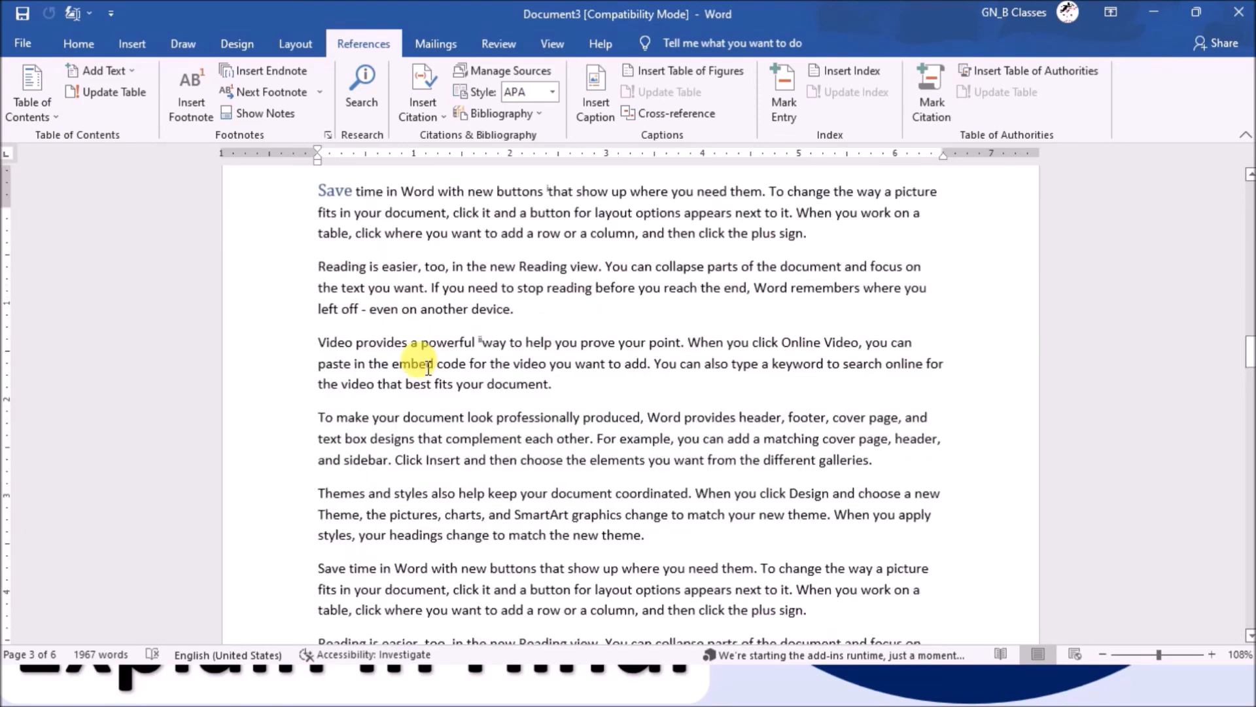
scroll(428, 367, "down", 2)
scroll(428, 367, "up", 15)
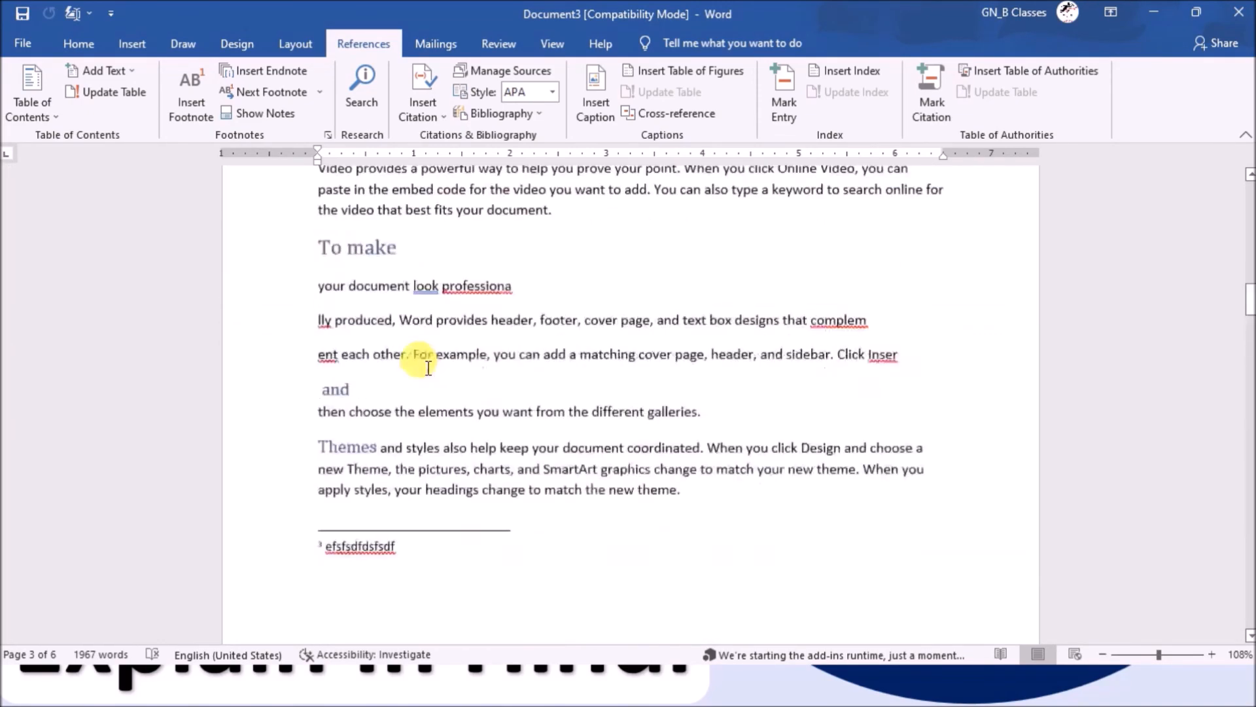
scroll(428, 367, "up", 5)
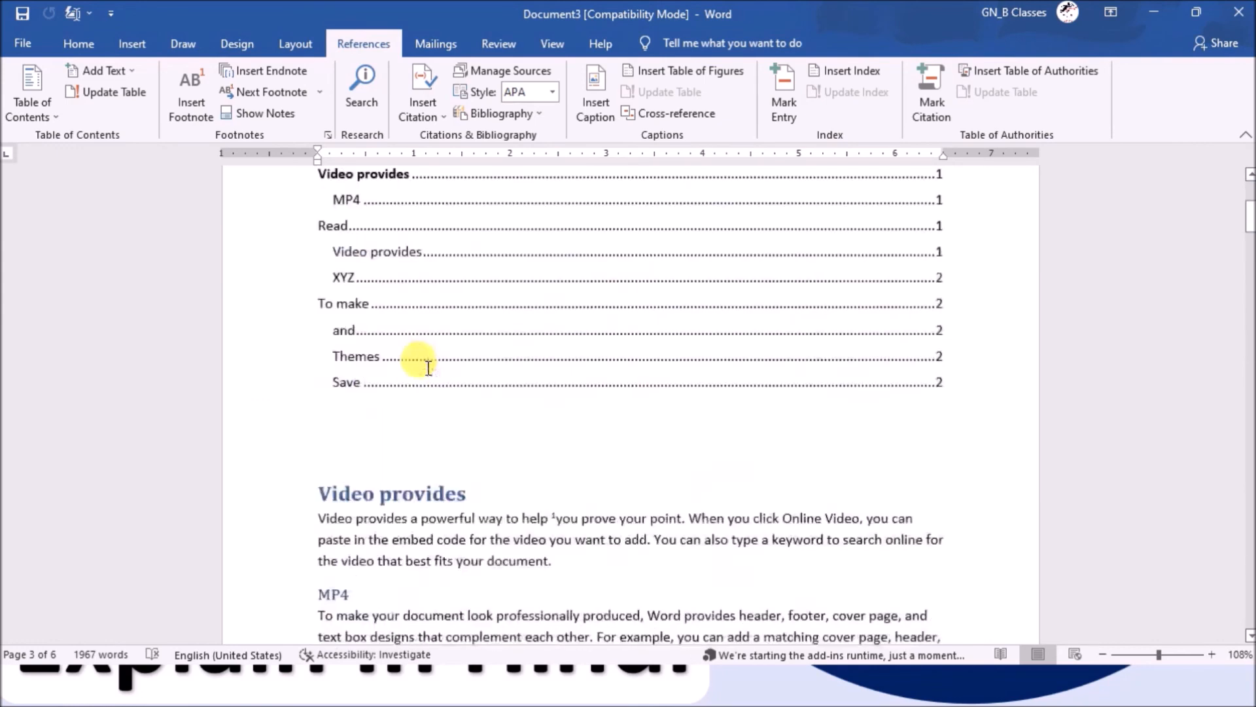
scroll(415, 314, "down", 4)
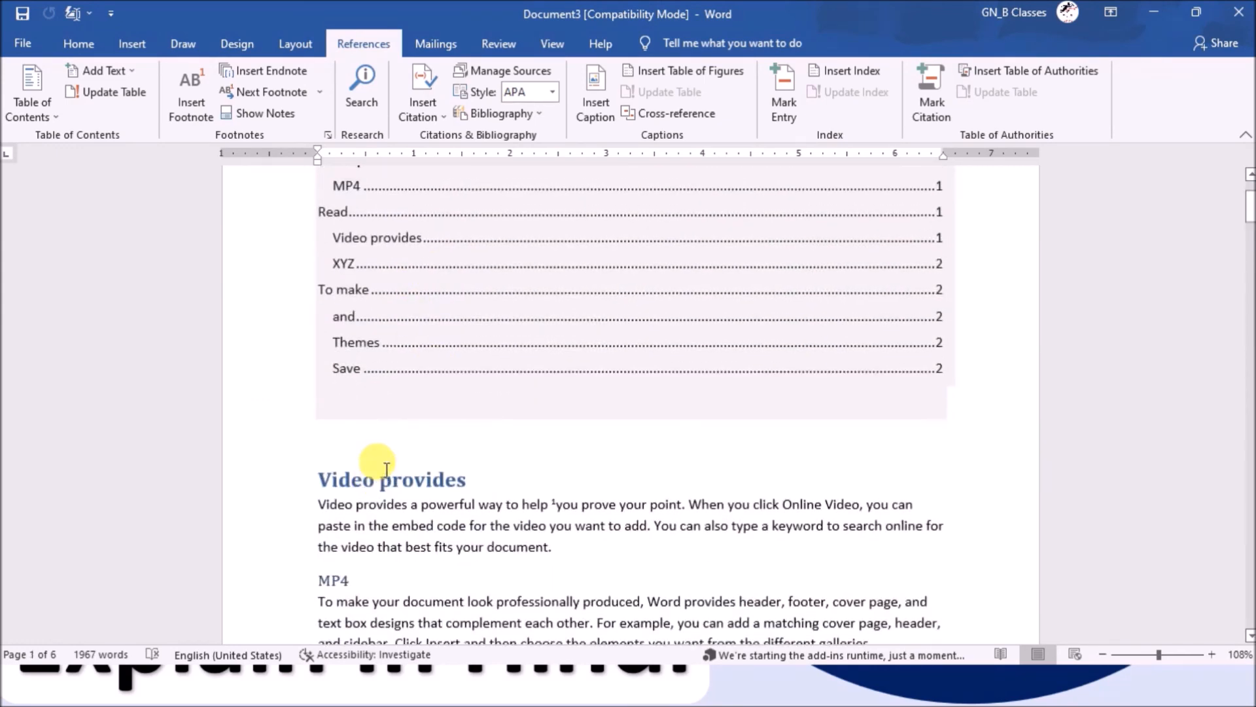
scroll(382, 470, "up", 4)
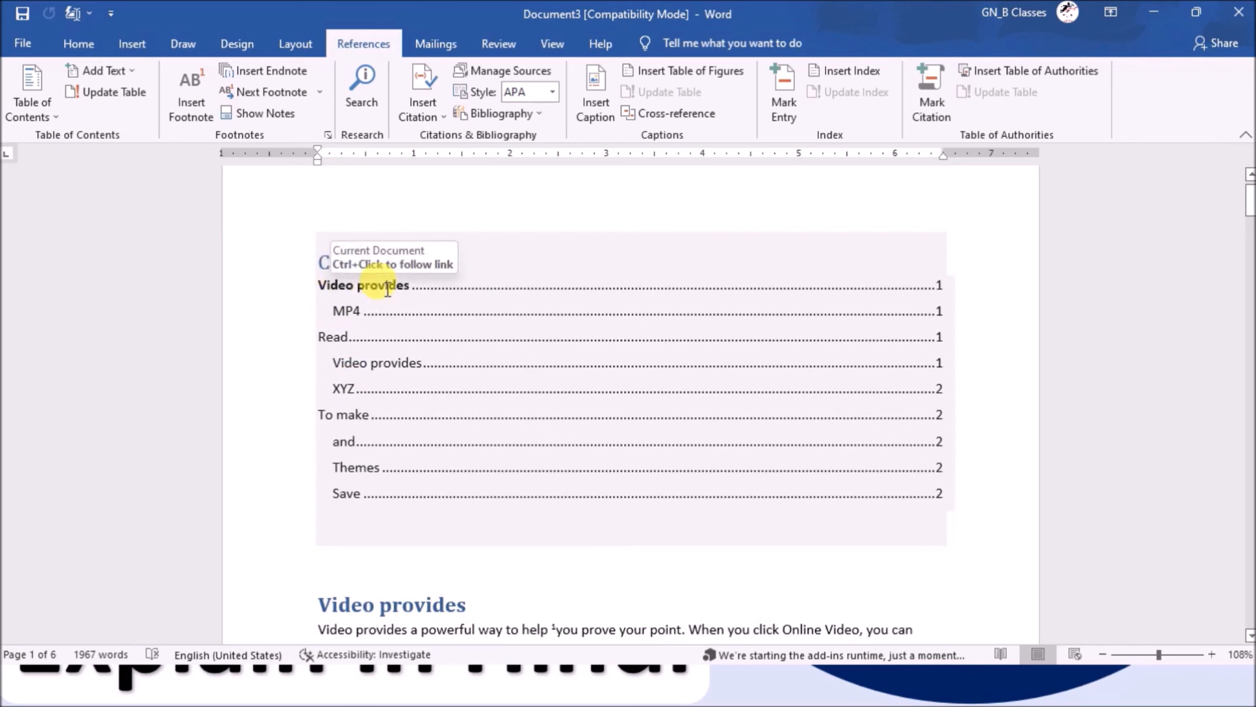
scroll(387, 290, "down", 7)
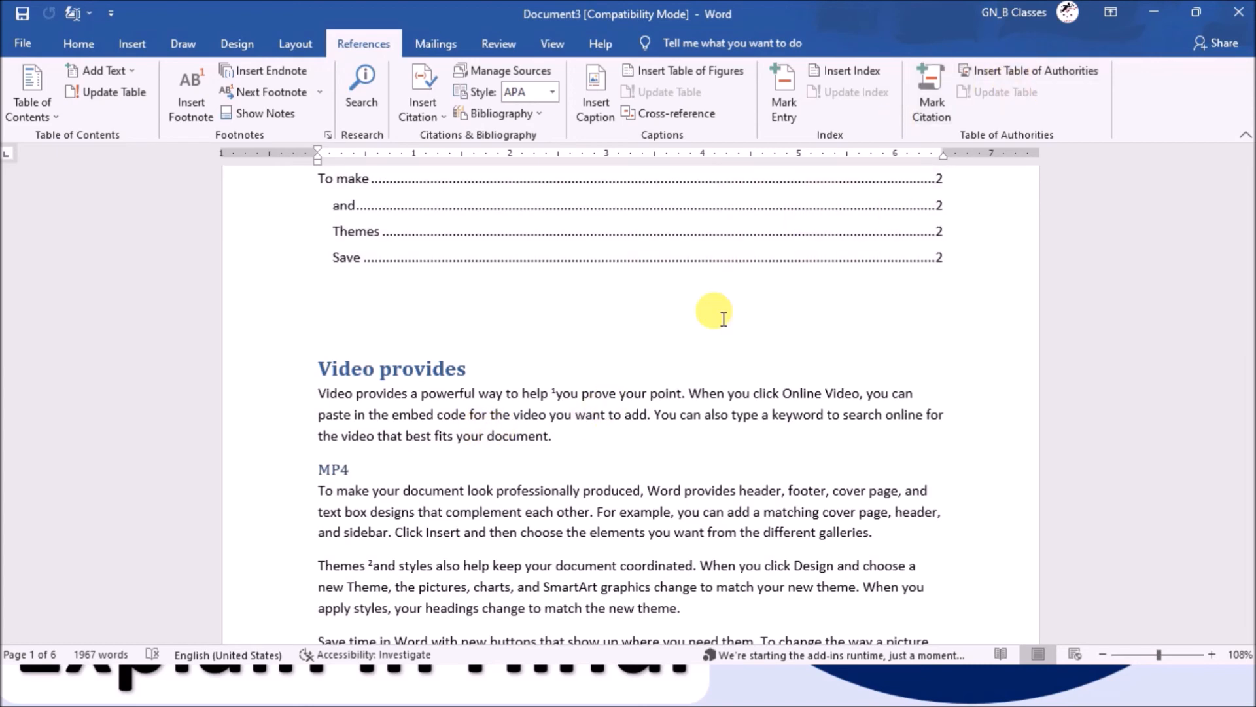
left_click(505, 309)
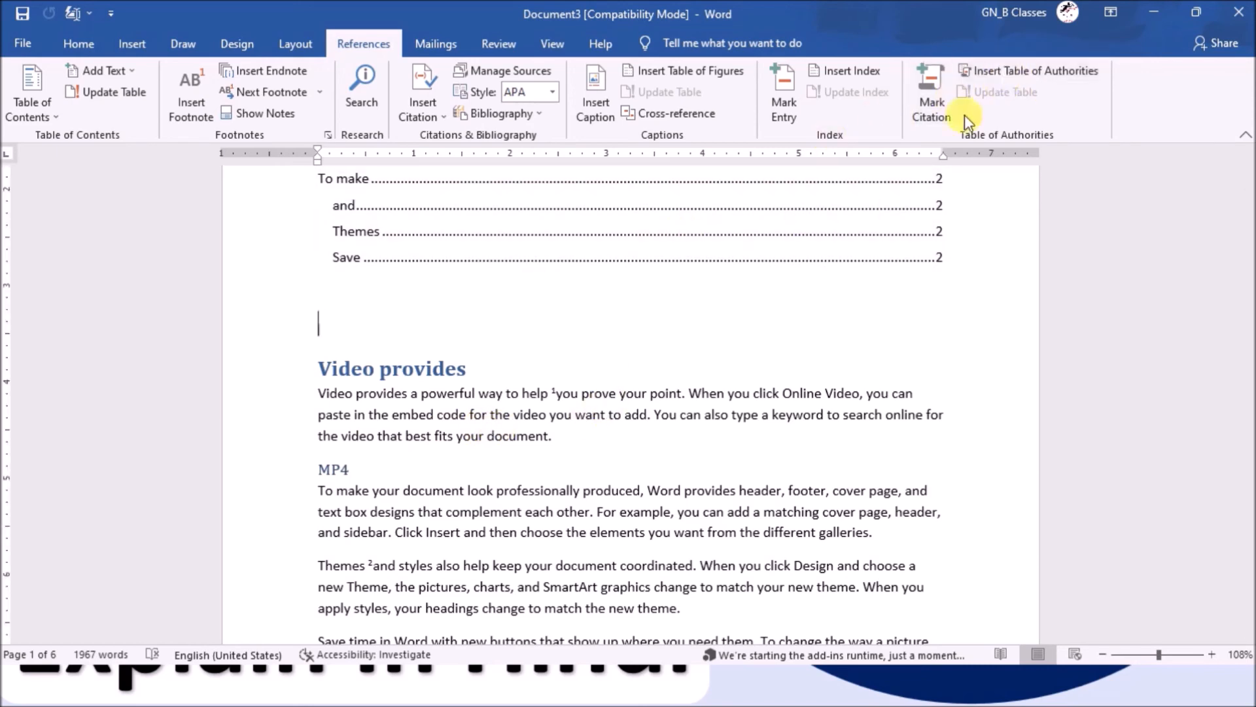
left_click(932, 110)
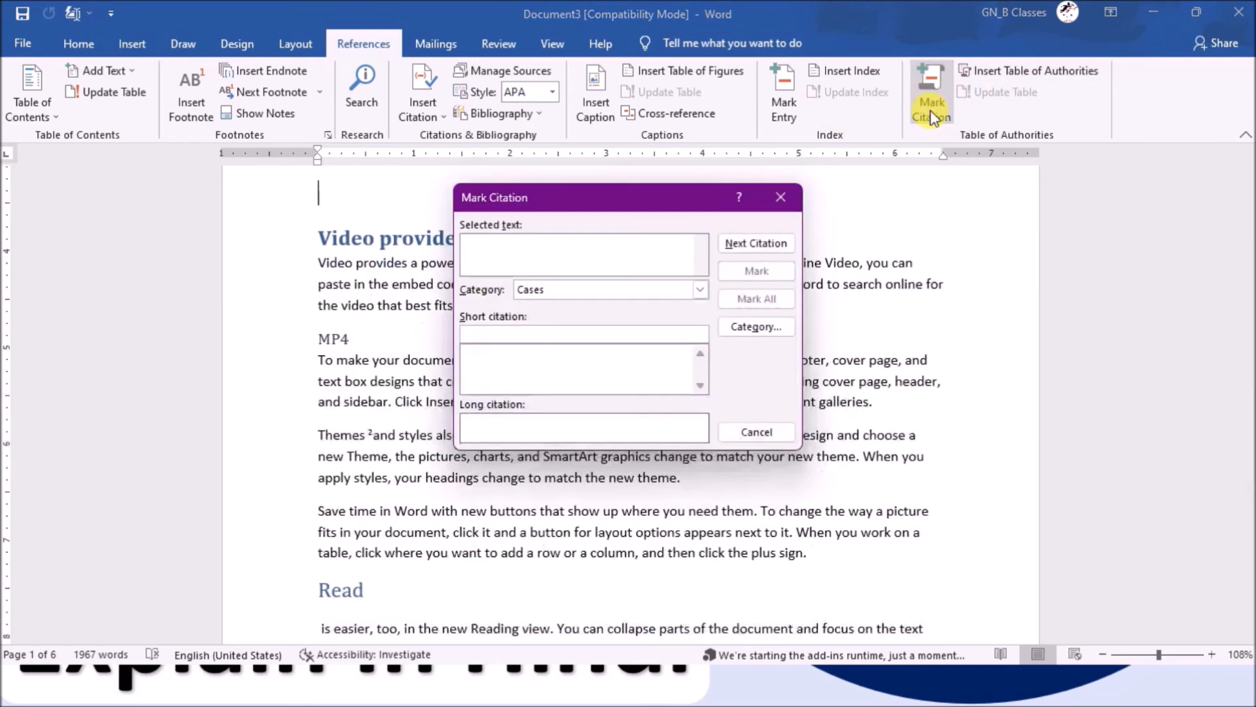
left_click(781, 197)
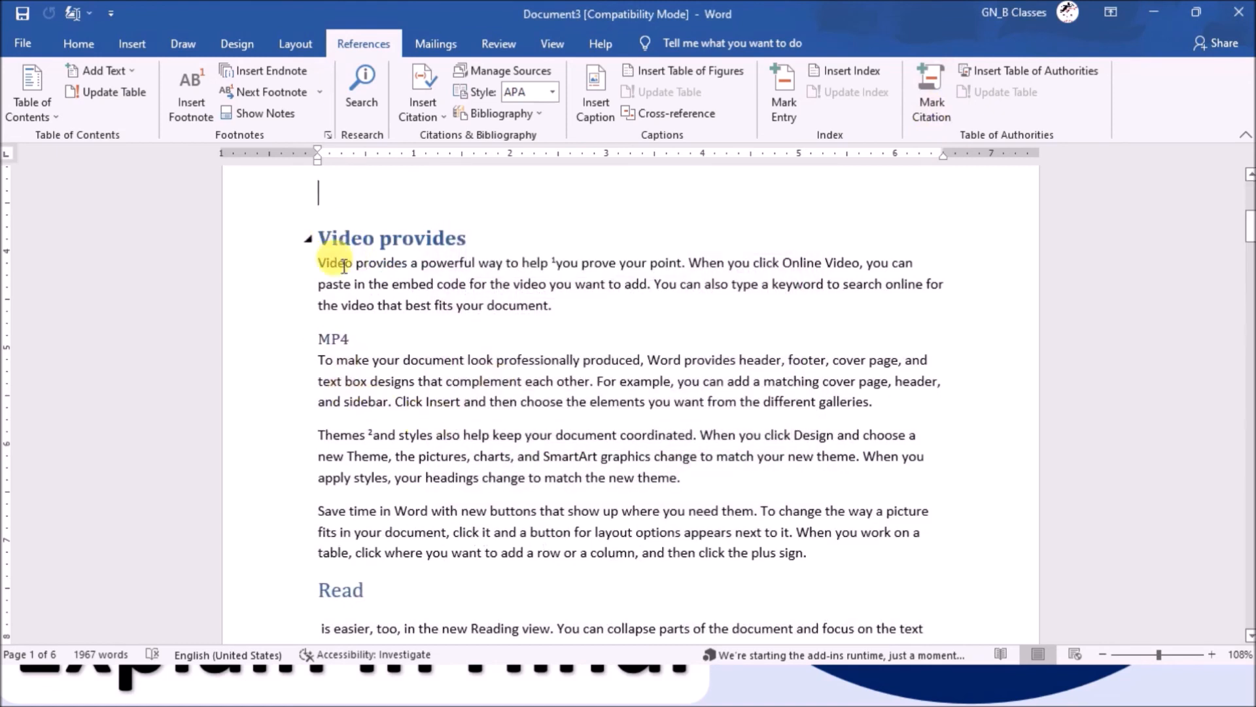
- Open Mark Citation for the MP4 heading on page 1 and browse the available citation categories
double_click(331, 338)
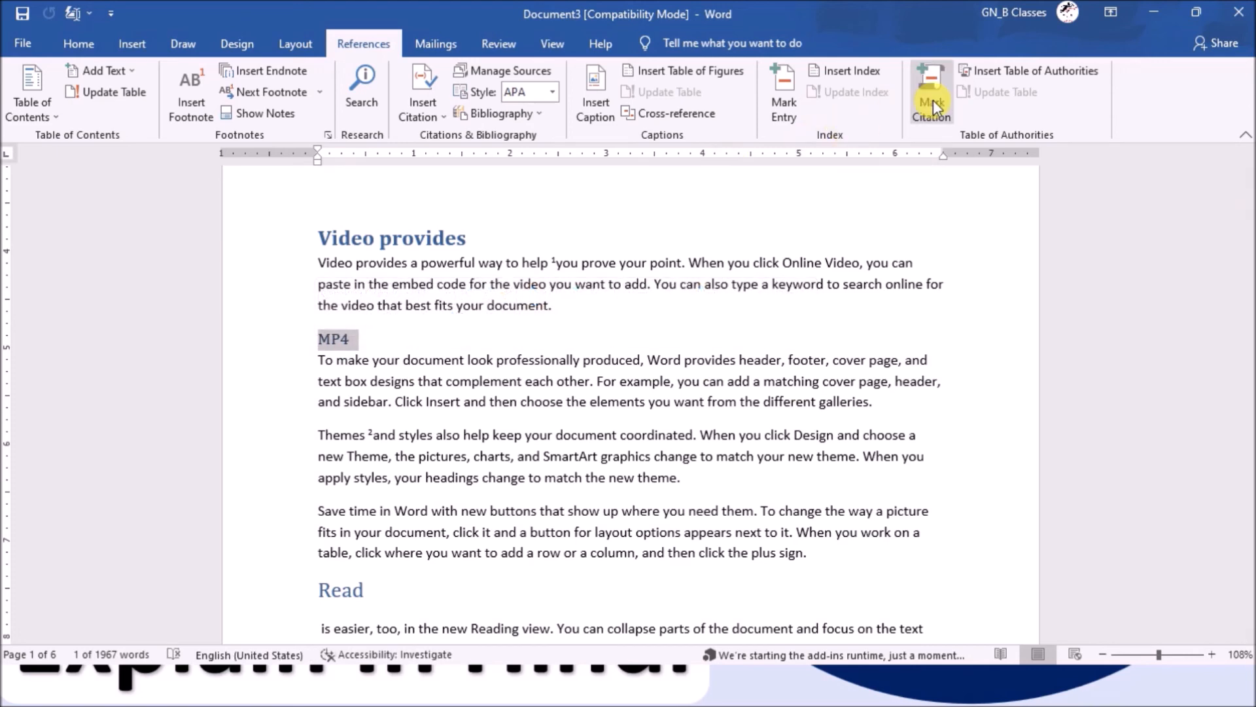
left_click(945, 116)
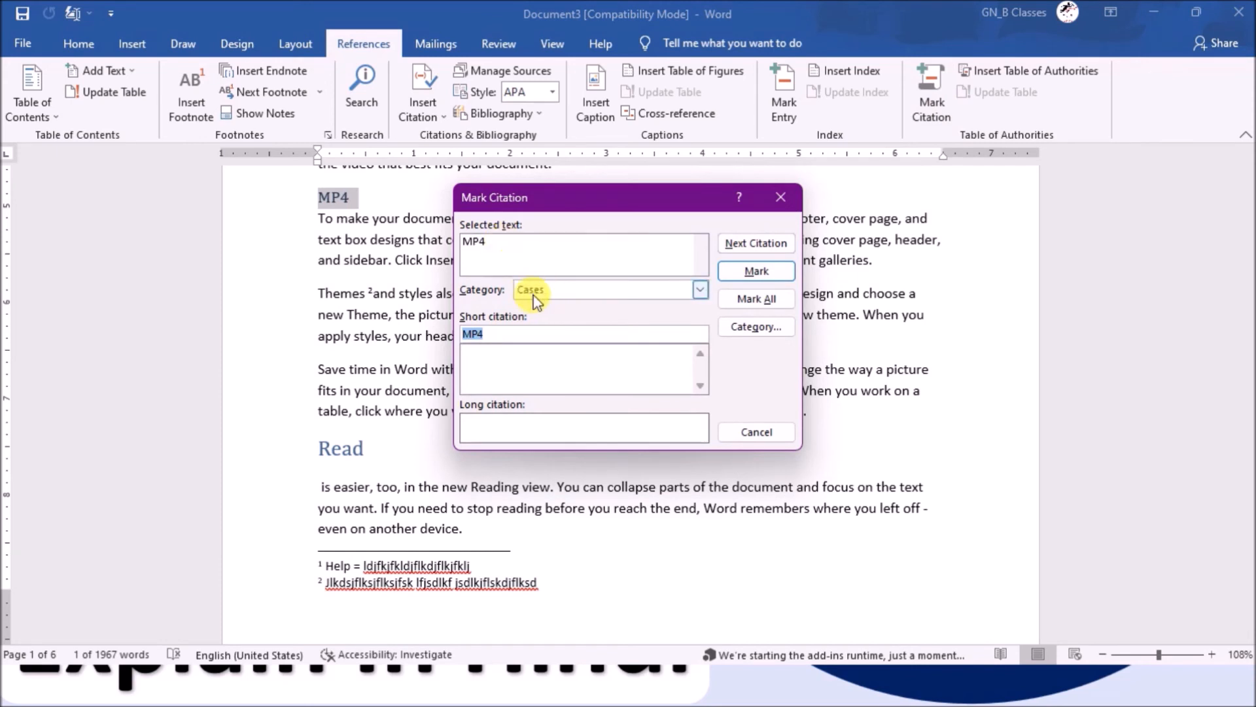
left_click(553, 292)
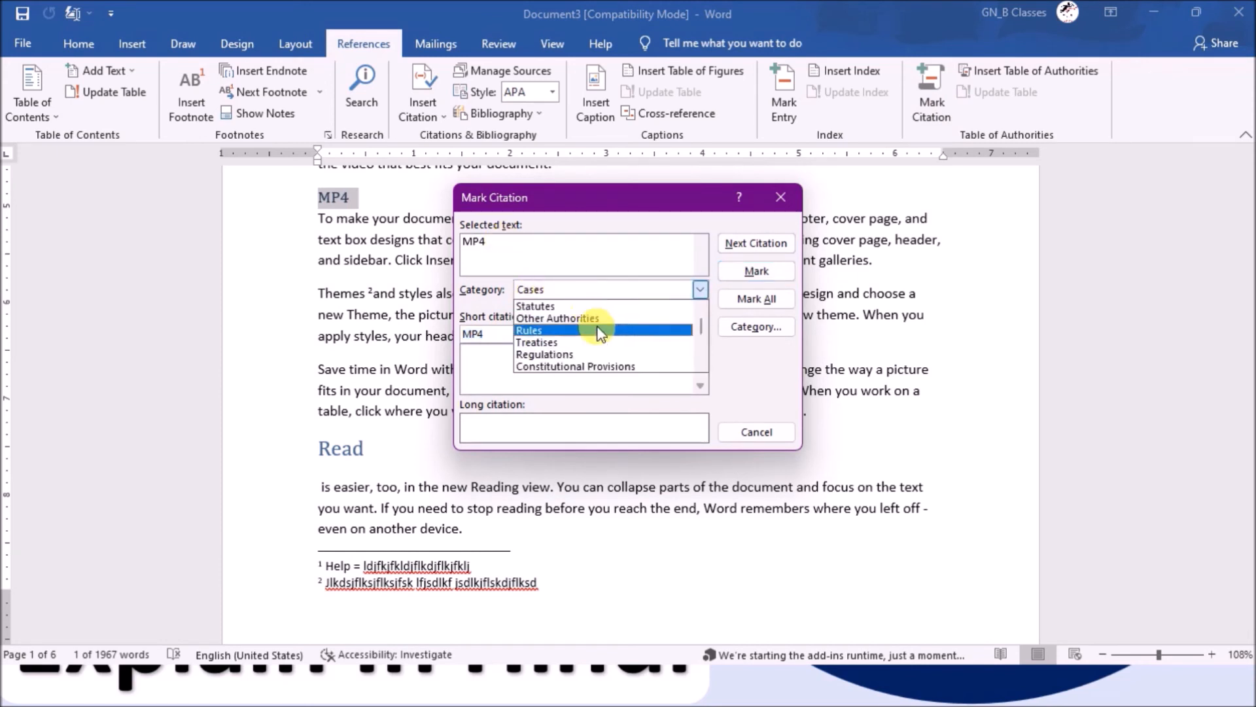
scroll(601, 334, "down", 3)
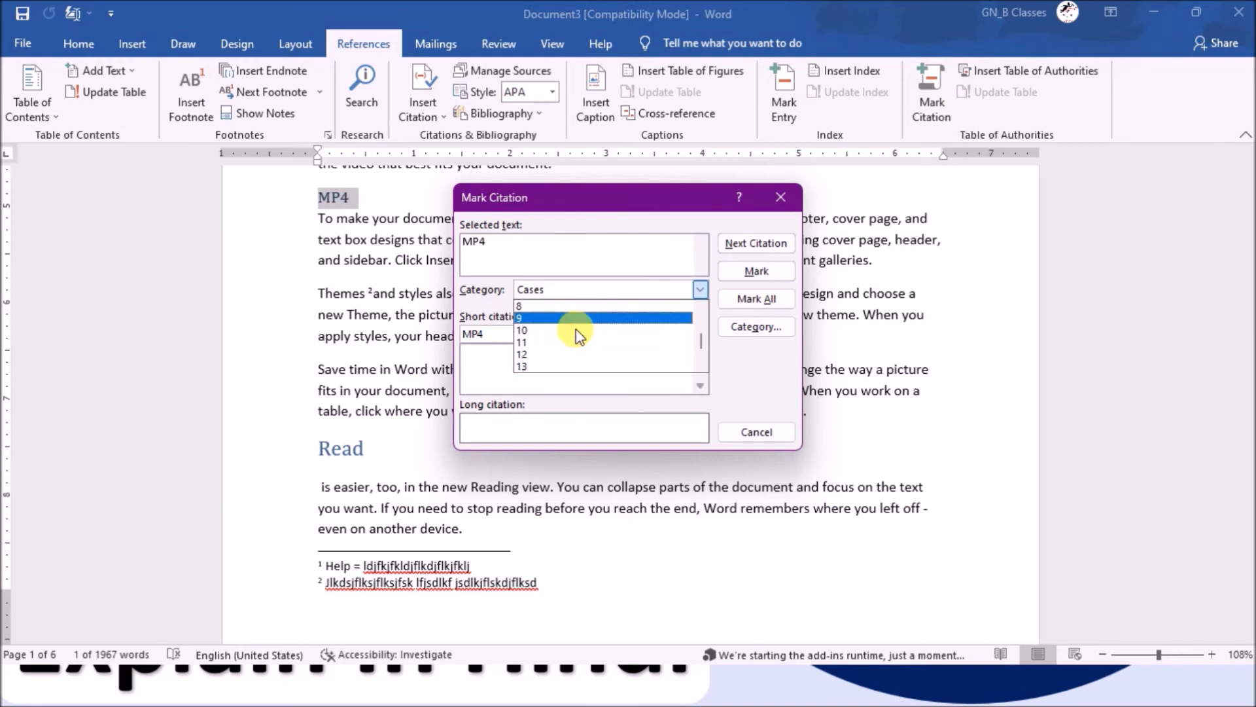
scroll(589, 357, "up", 2)
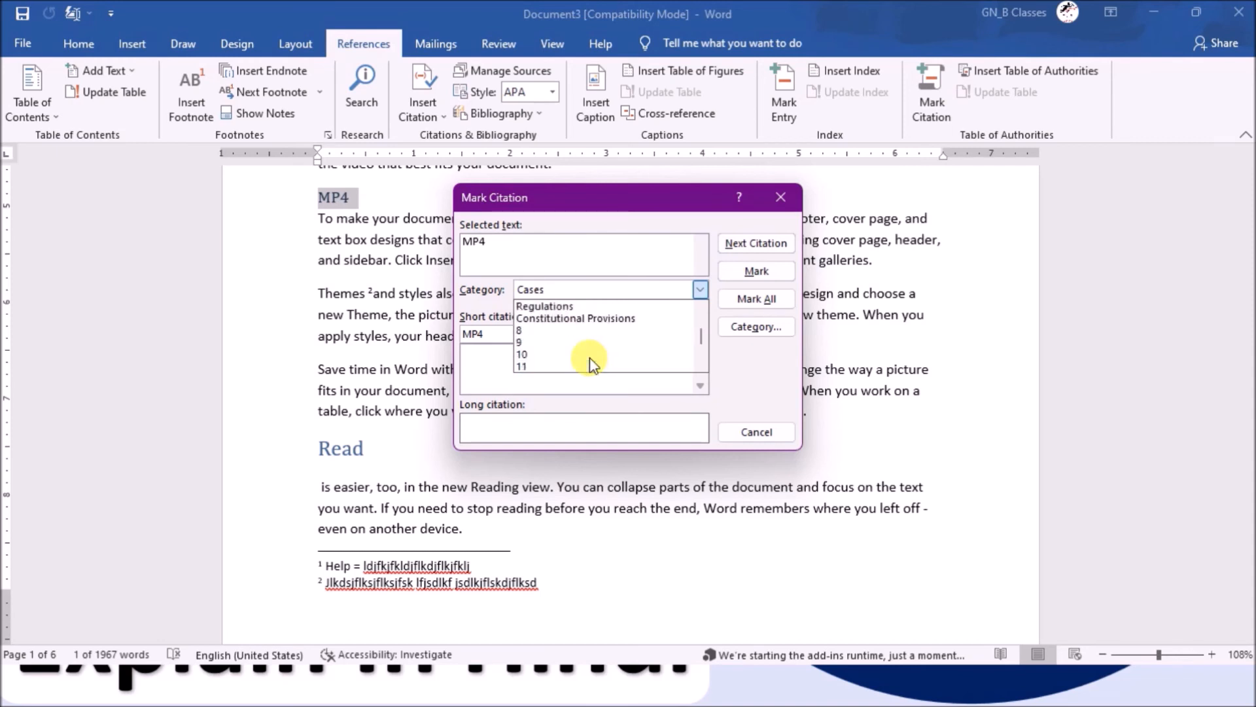
scroll(592, 363, "up", 1)
left_click(791, 352)
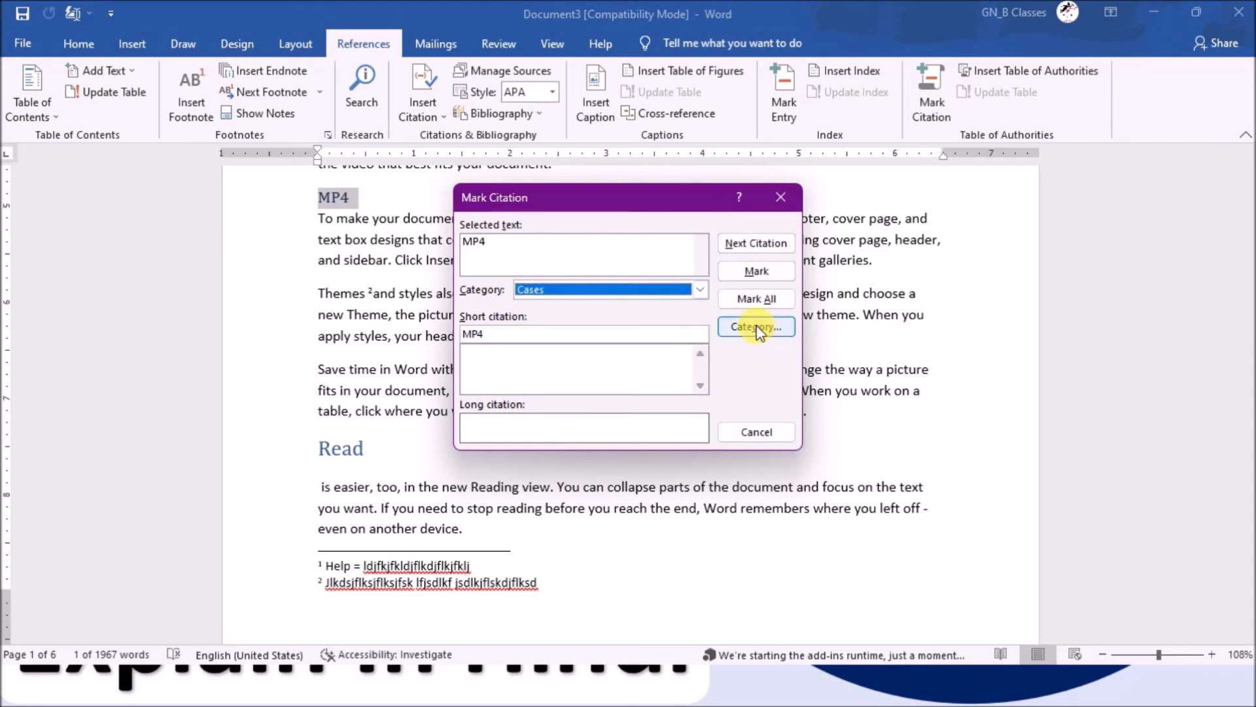
- Rename the Cases citation category as video
left_click(756, 324)
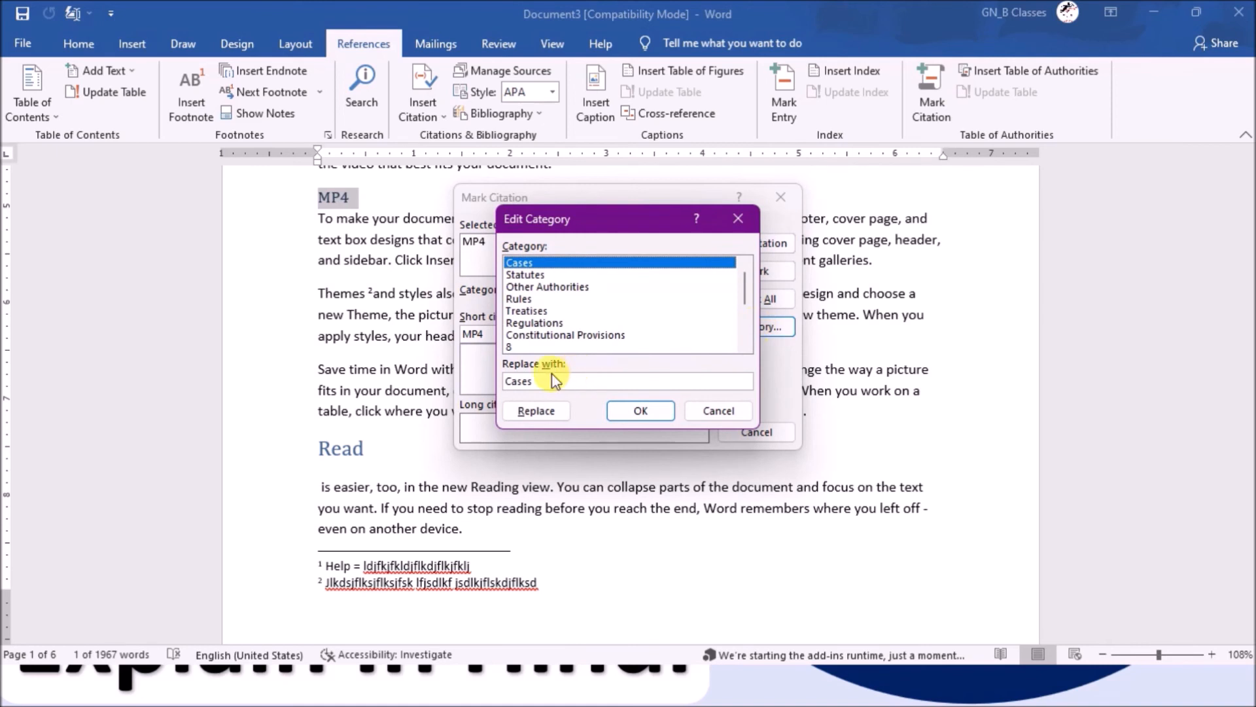
left_click(524, 345)
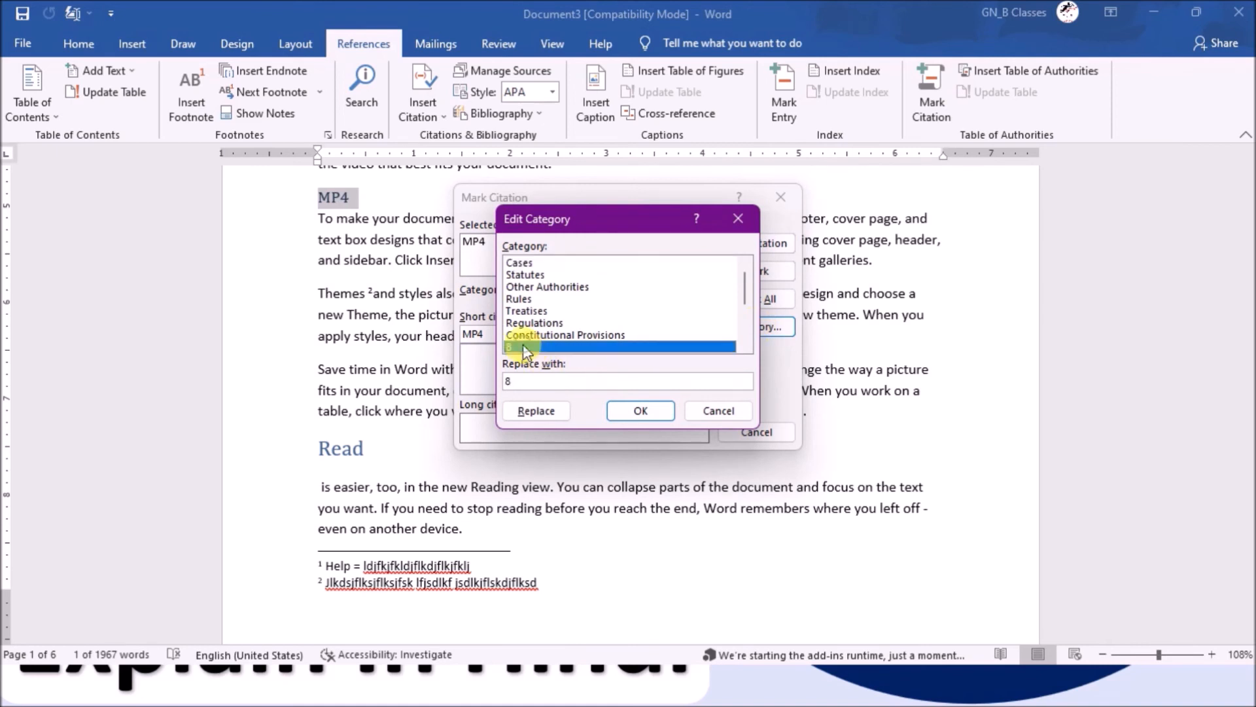
left_click(539, 265)
double_click(532, 381)
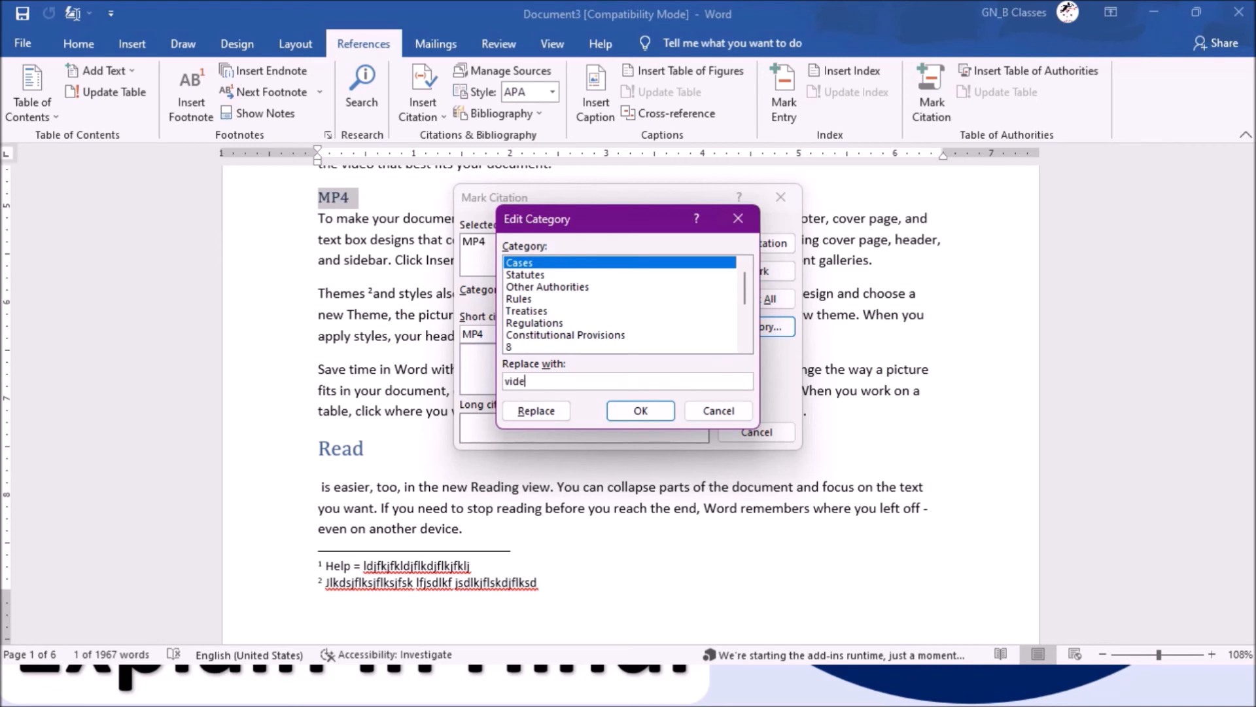
left_click(548, 414)
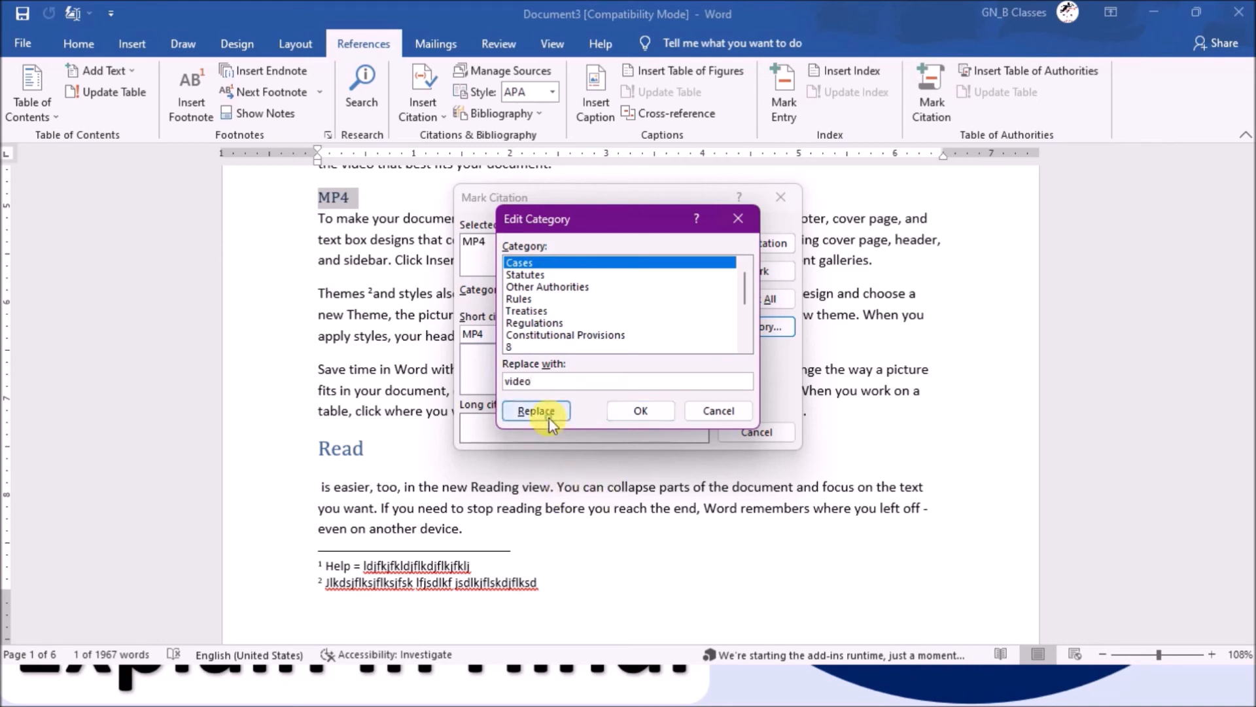
- Rename the Statutes citation category as audio
left_click(522, 275)
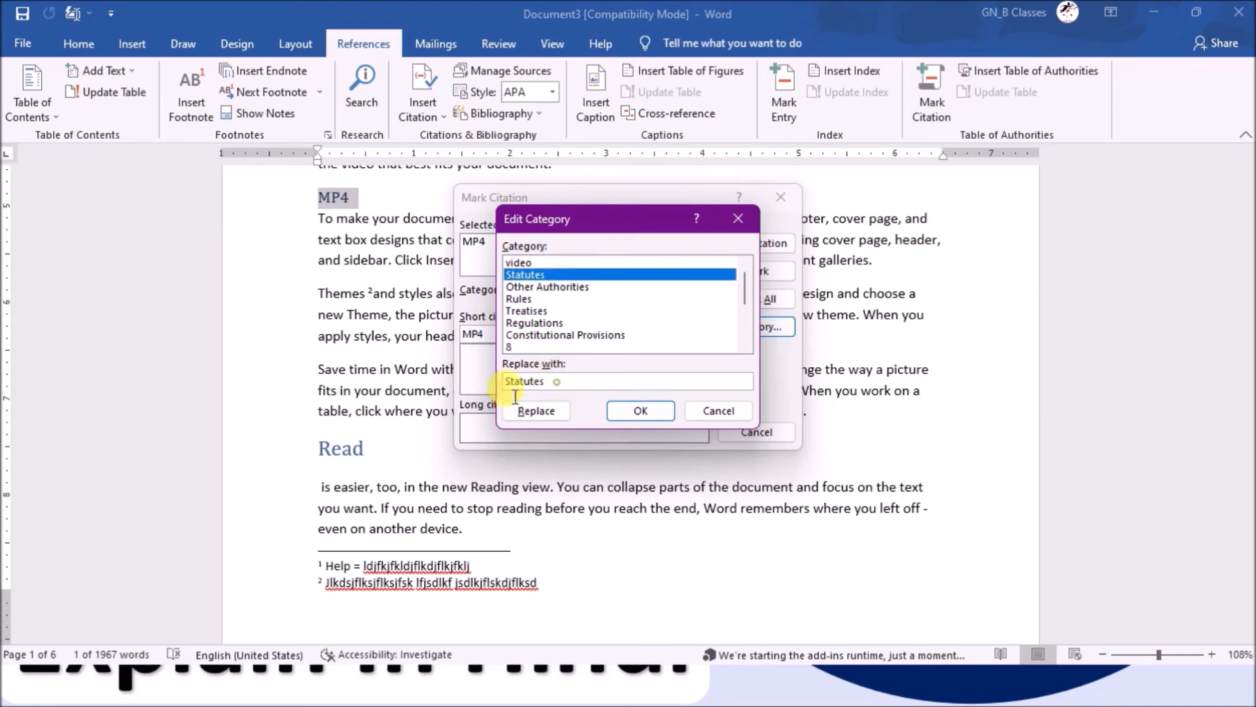
double_click(557, 380)
type("audio")
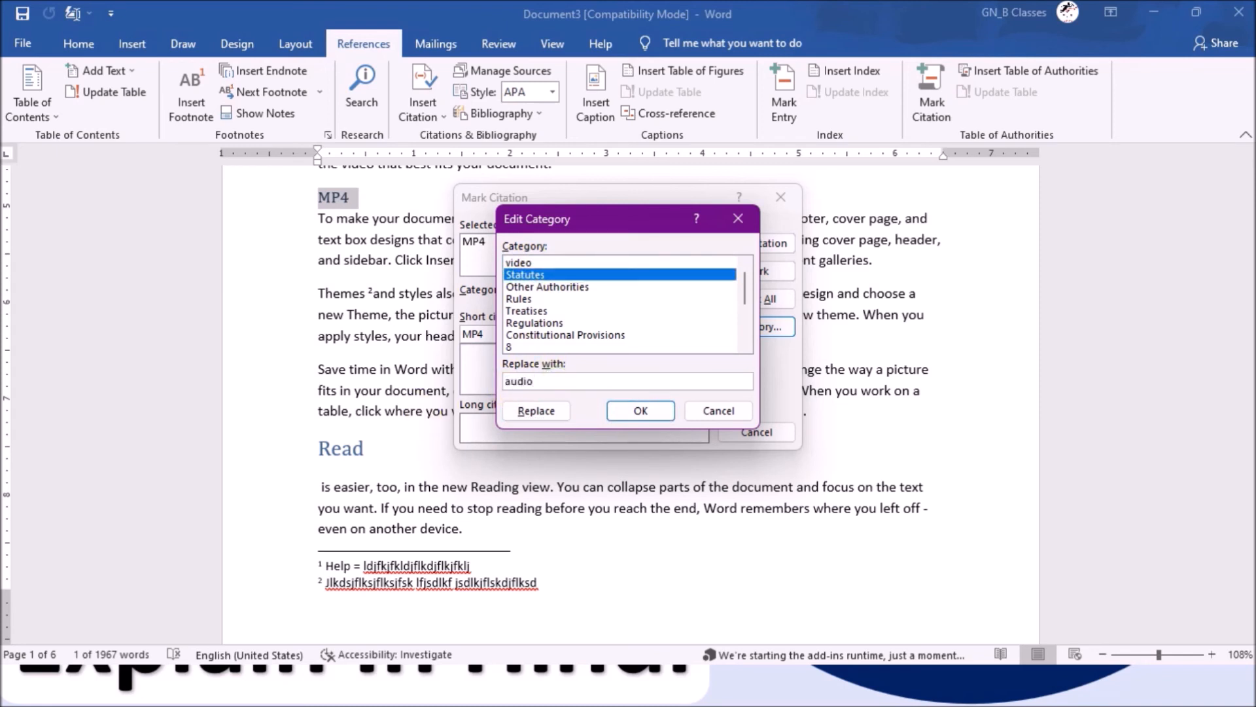
left_click(535, 410)
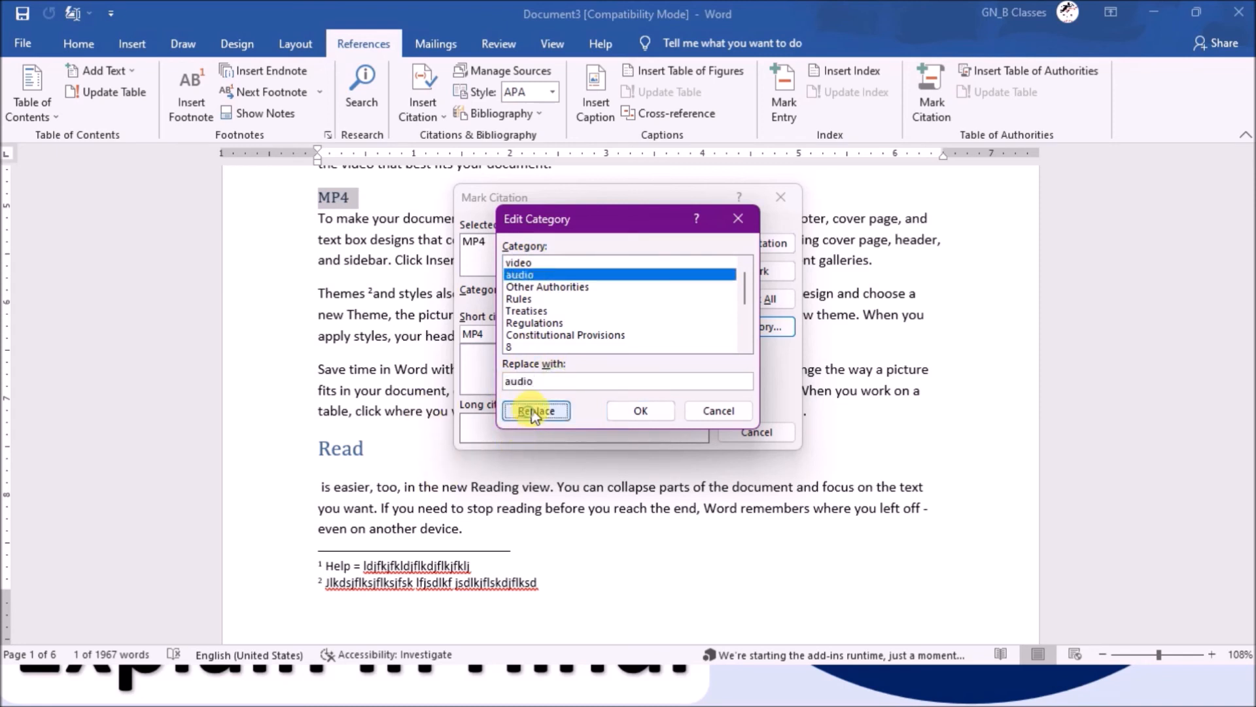
- Rename the Other Authorities category as audio and video, and accept the category changes
left_click(580, 289)
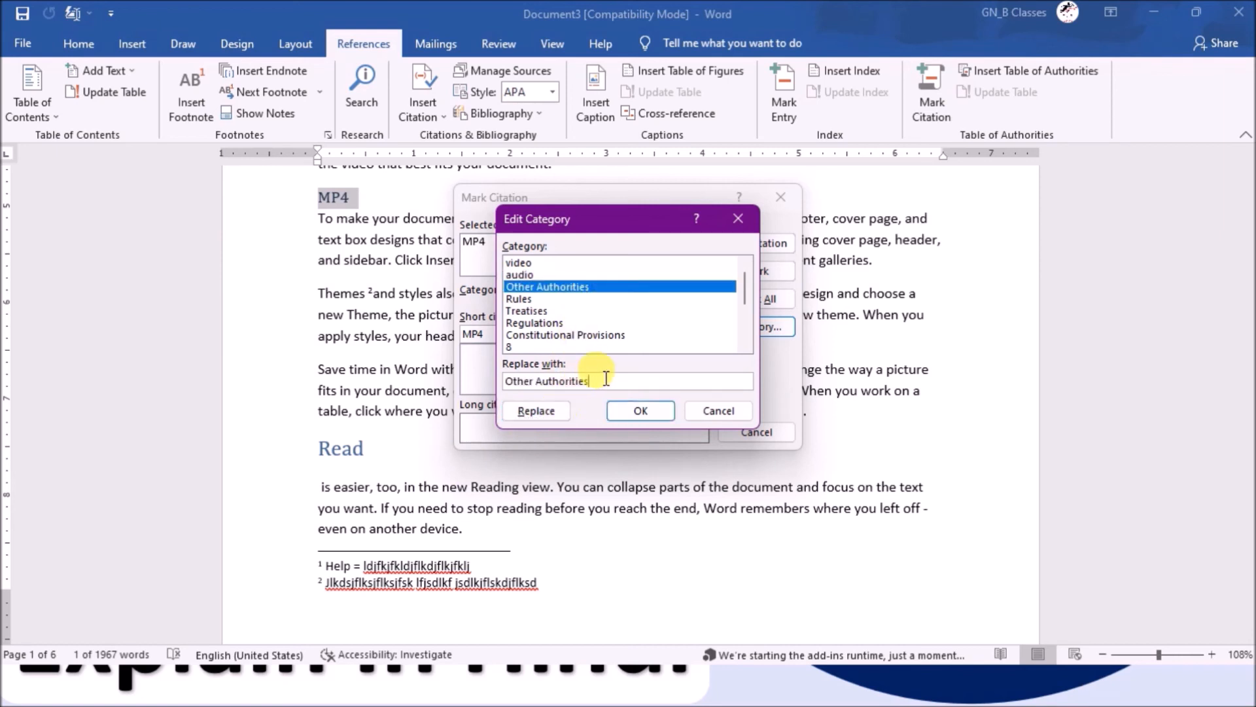
left_click_drag(591, 381, 509, 382)
type("audio and video")
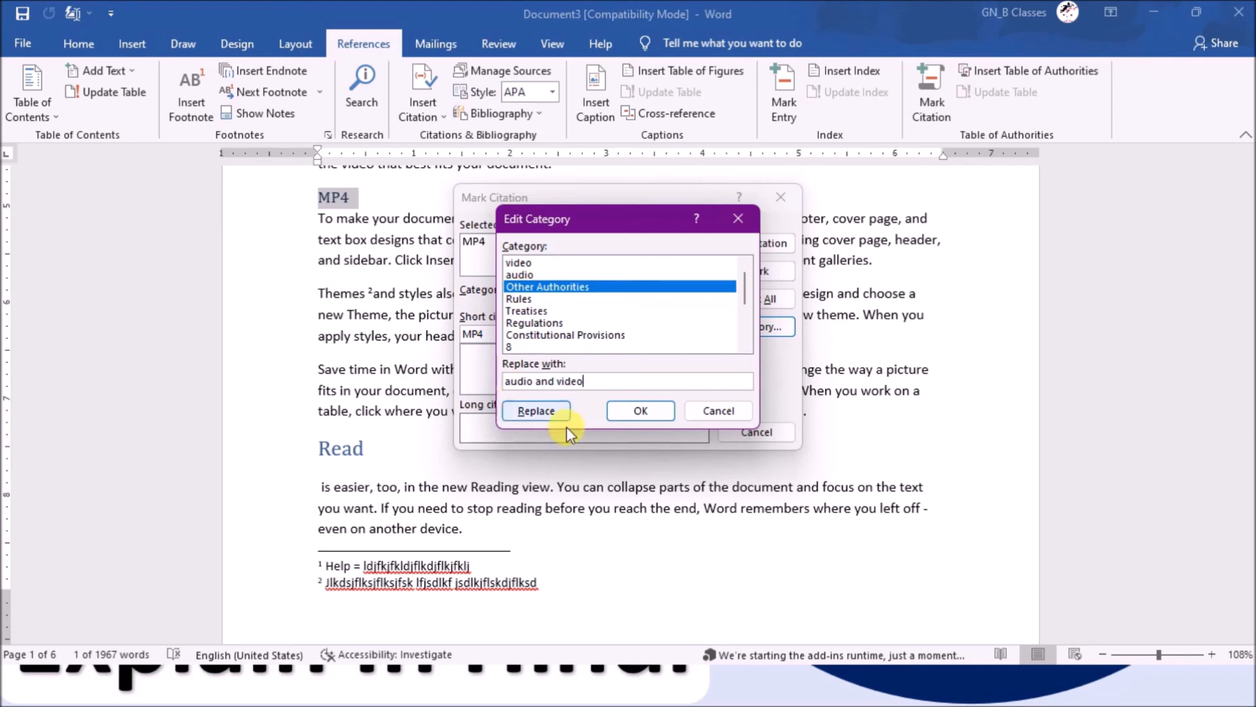
left_click(553, 412)
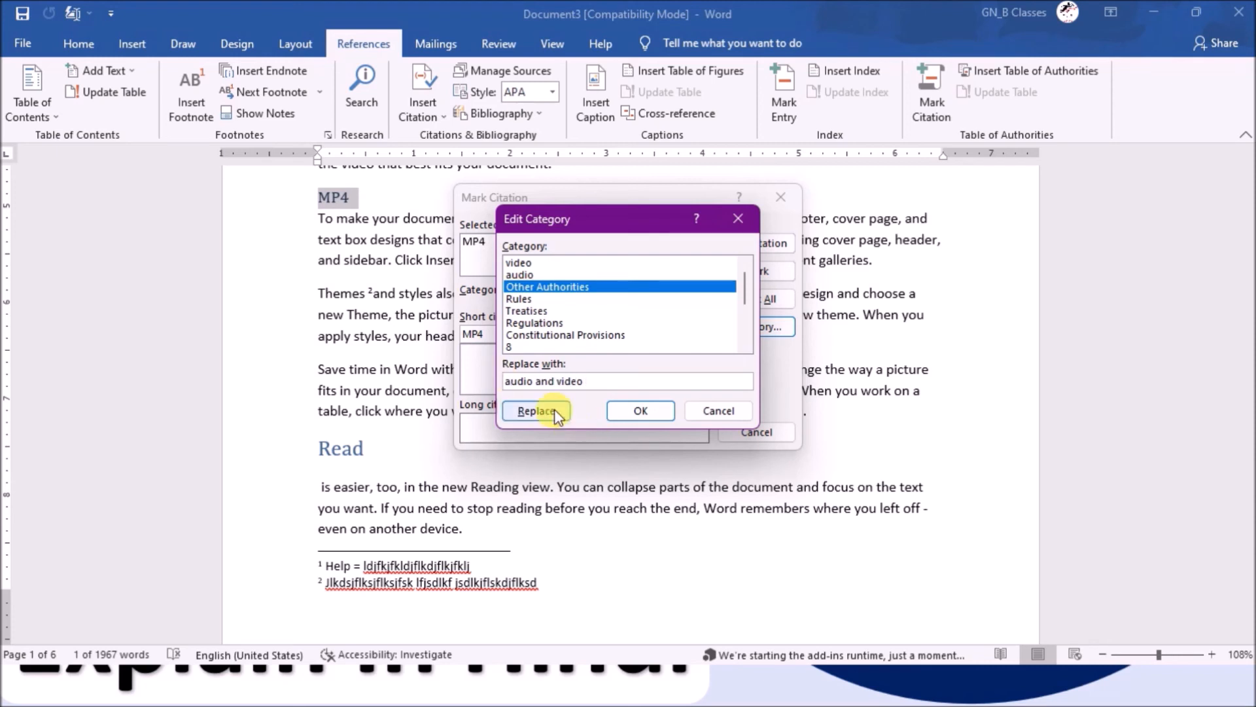
left_click(638, 411)
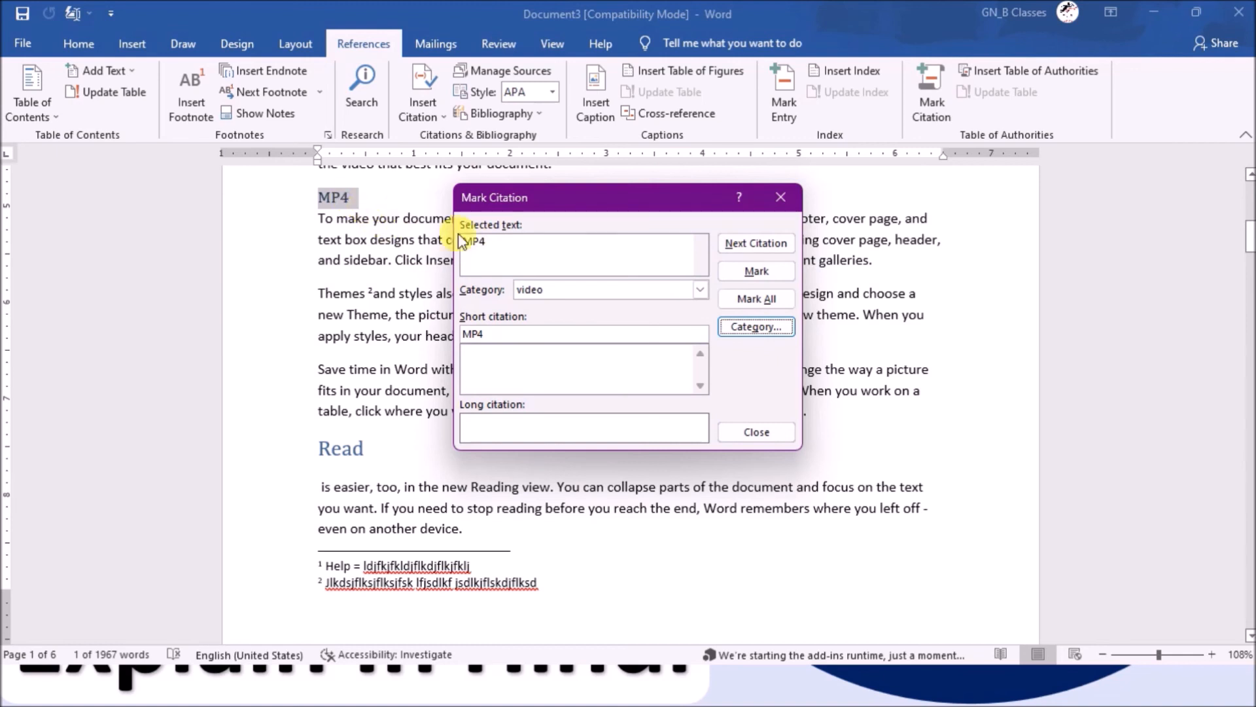
- Choose the video category for the MP4 citation and search the whole document for the next citation
left_click(701, 293)
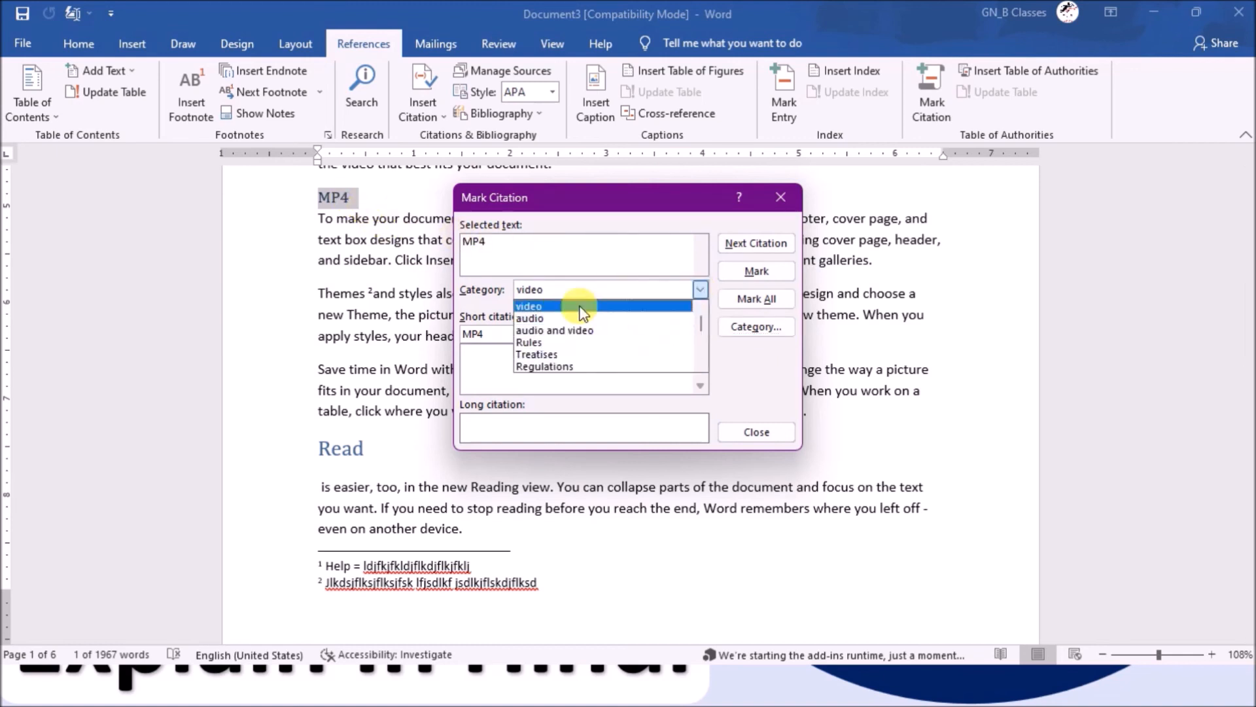
left_click(561, 302)
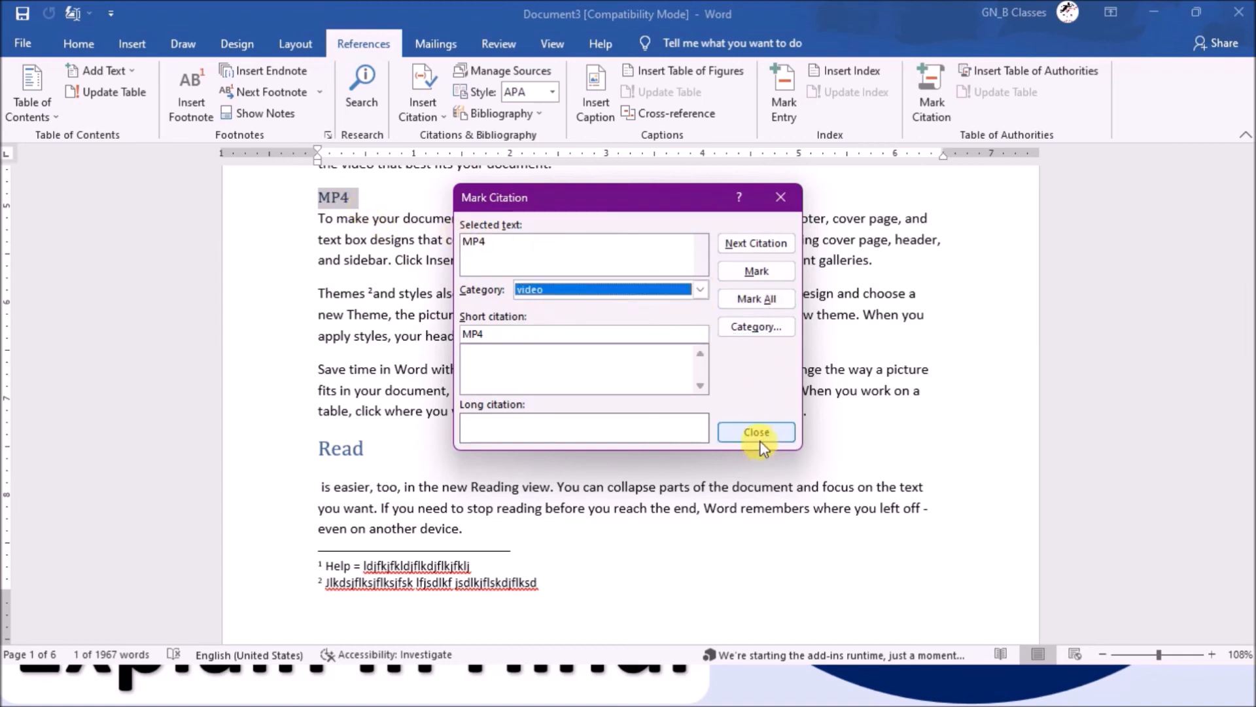
left_click(754, 245)
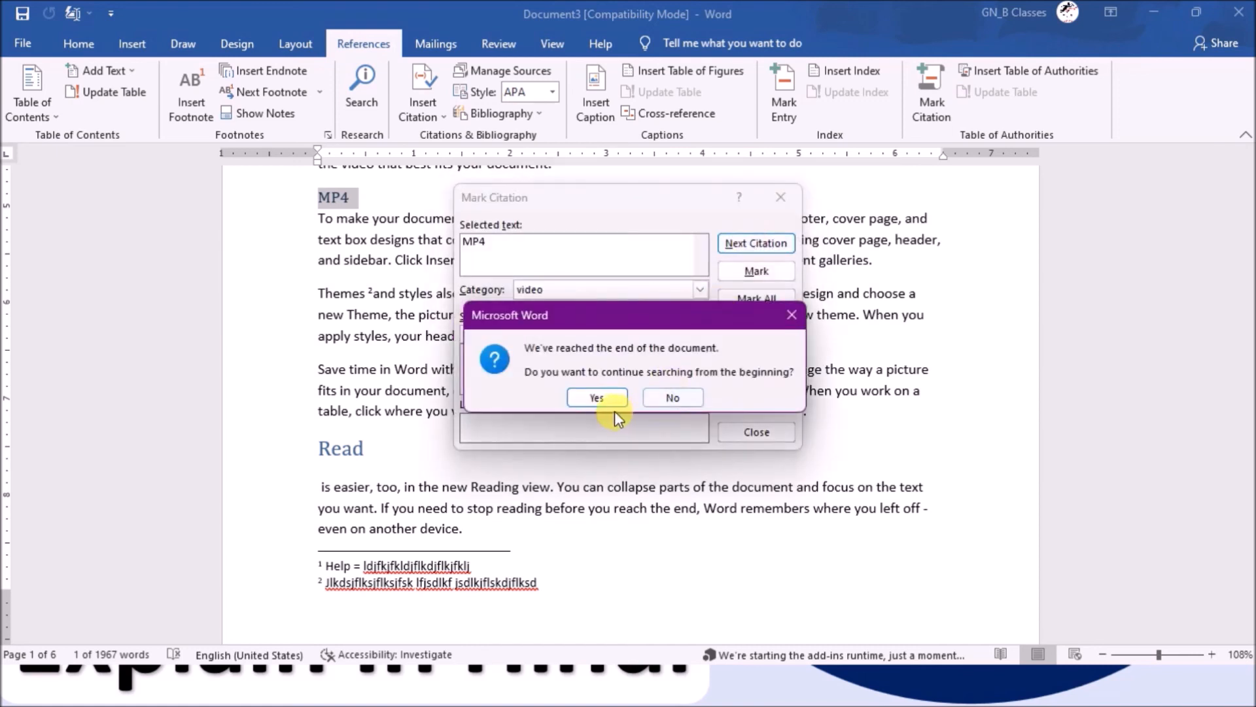
left_click(609, 400)
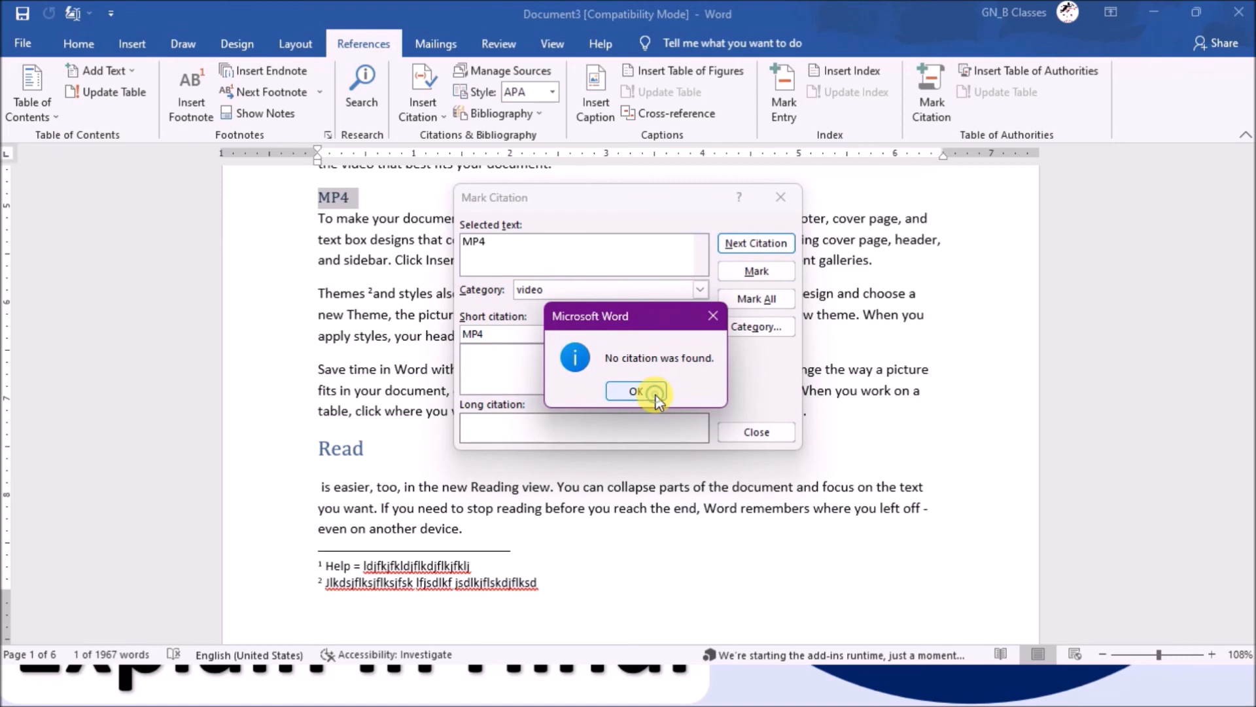
- Mark the MP4 heading as a citation in the video category and finish marking
left_click(654, 393)
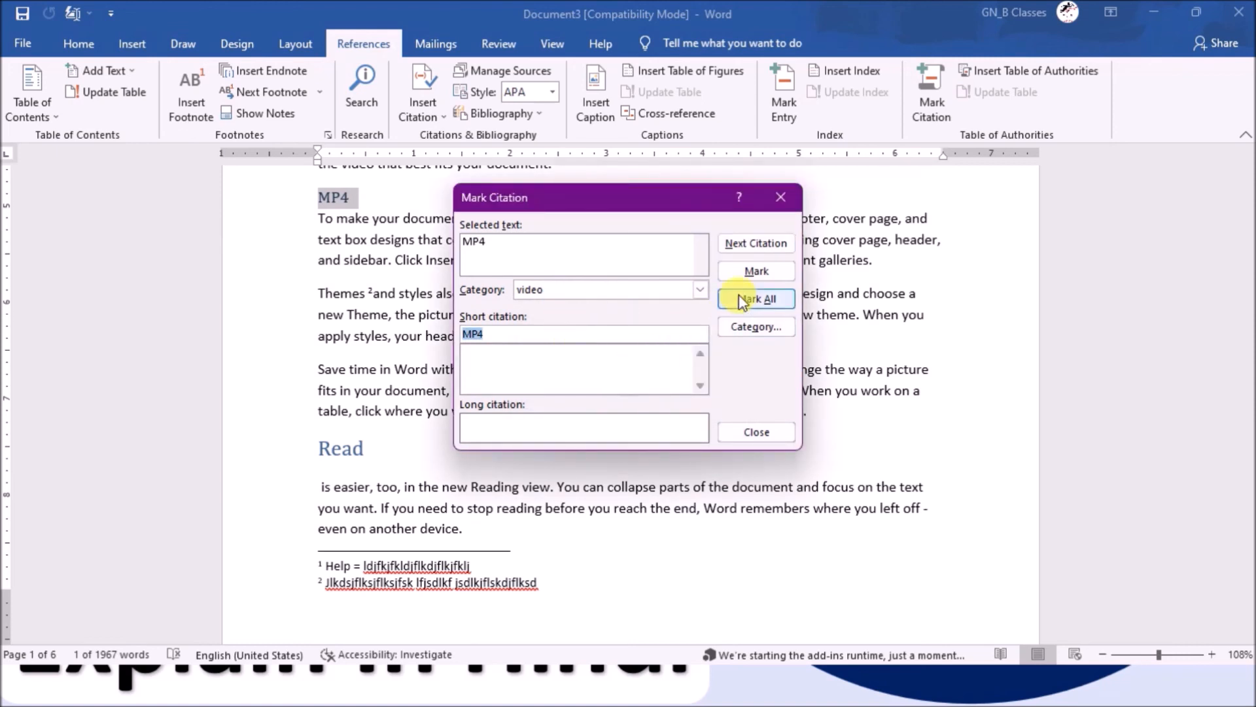
left_click(750, 273)
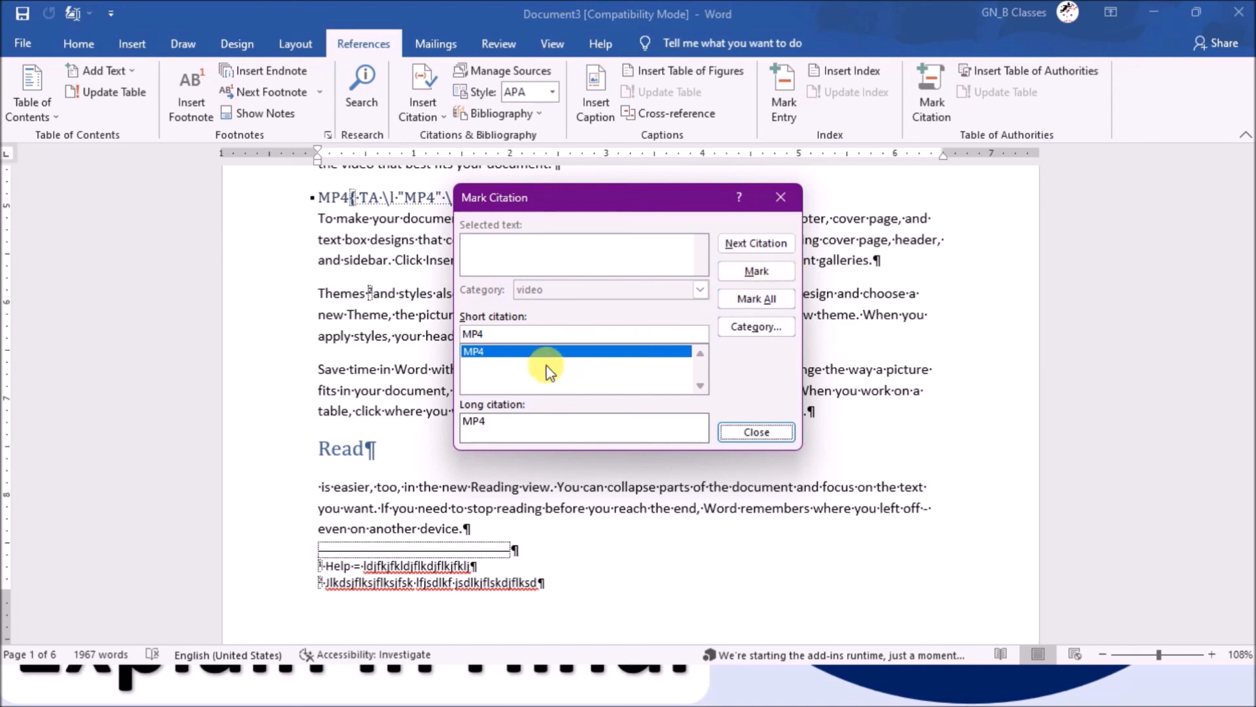
left_click(766, 432)
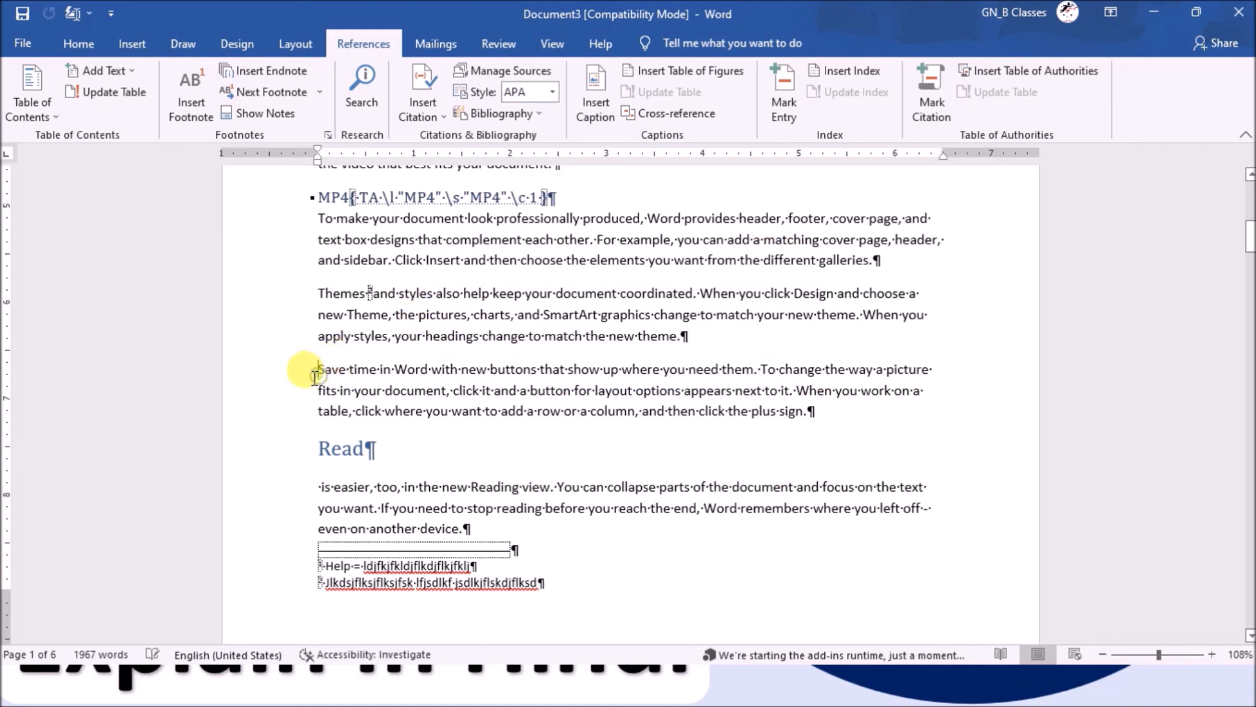
- Add an Mp3 line above the "Save time in Word" paragraph and mark it as a citation in the audio category
key("Return")
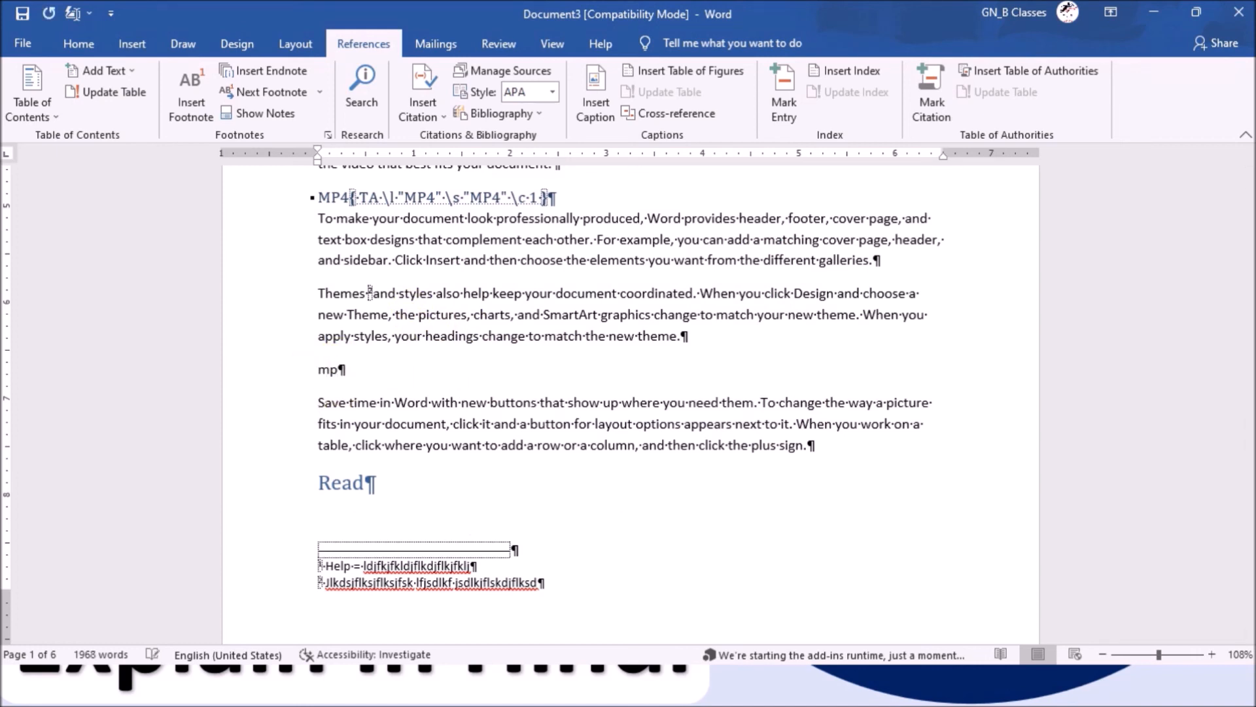
left_click(267, 370)
left_click(930, 95)
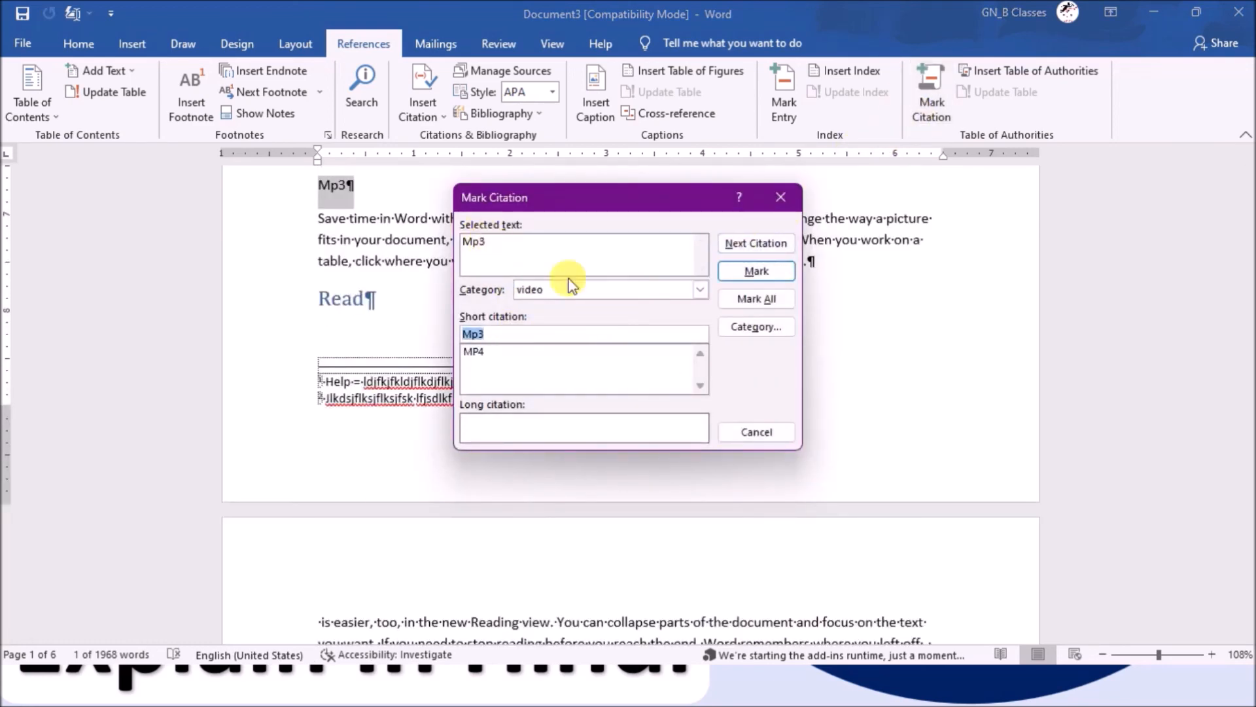
left_click(675, 296)
left_click(598, 317)
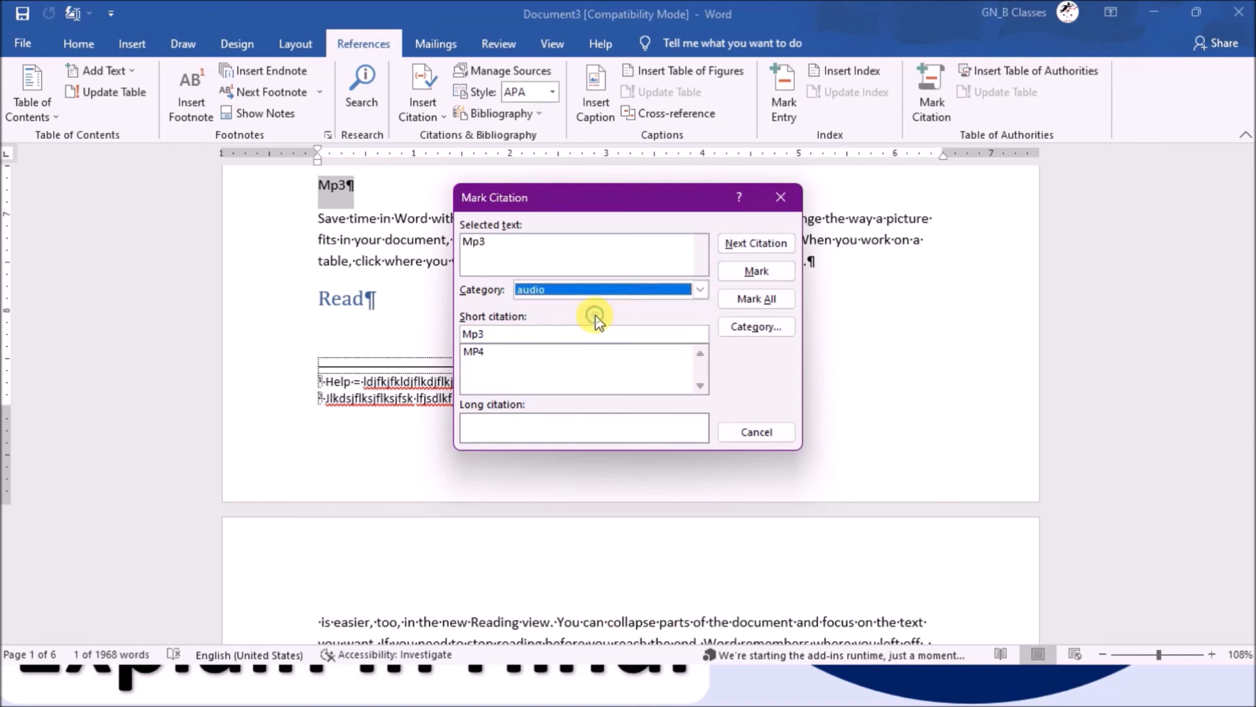
left_click(756, 271)
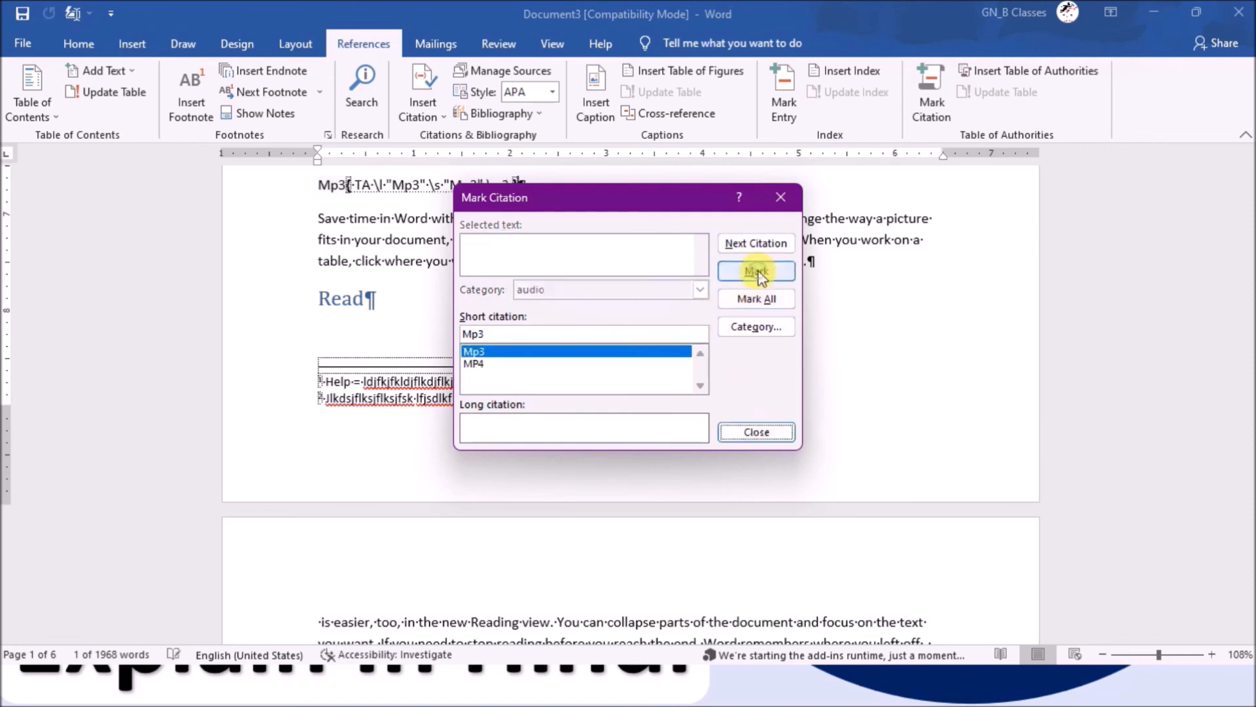
left_click(759, 432)
- Add a 3gp line above the "Video provides" heading on page 2
scroll(481, 445, "down", 4)
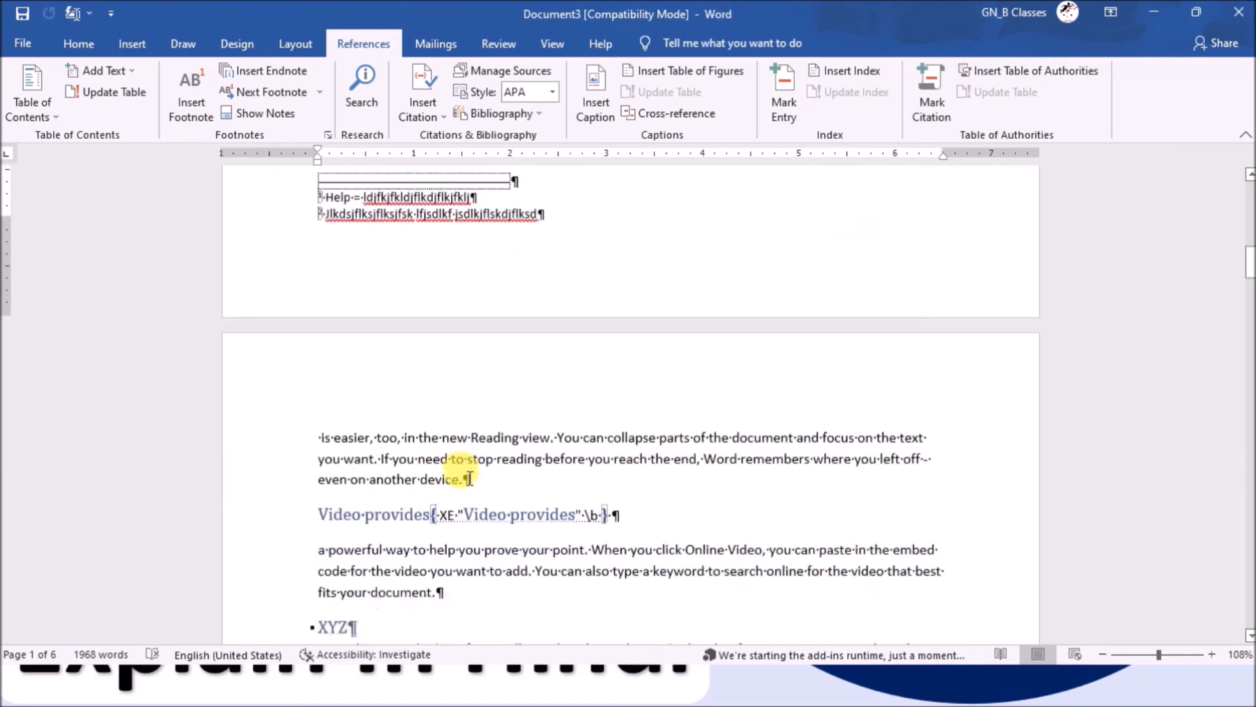
left_click(486, 427)
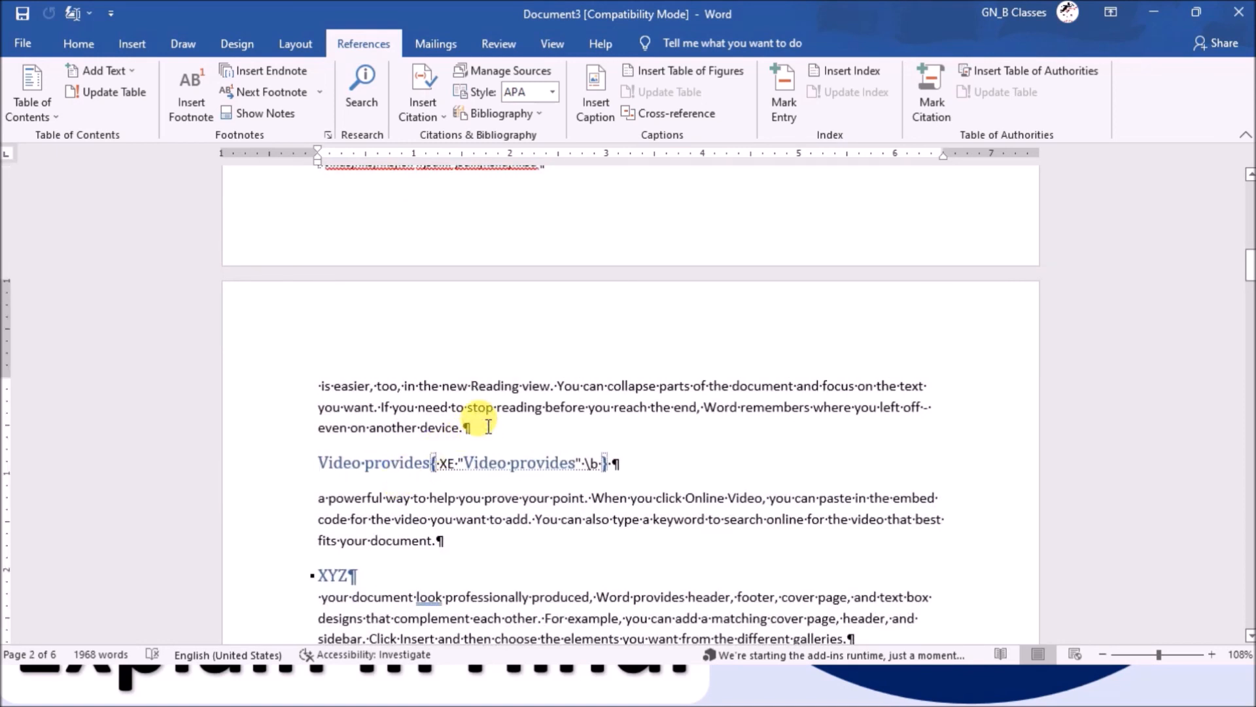
key("Right")
key("Return")
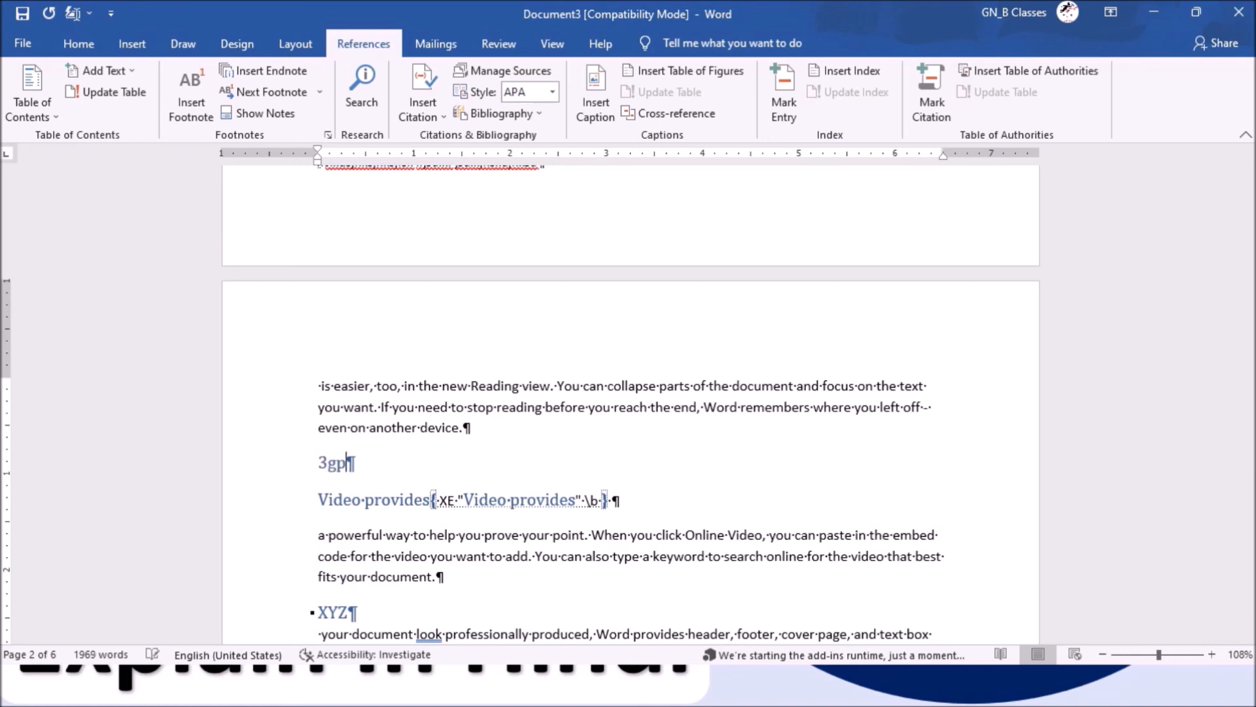
- Mark the 3gp line as a citation in the video category
left_click(292, 445)
left_click(275, 474)
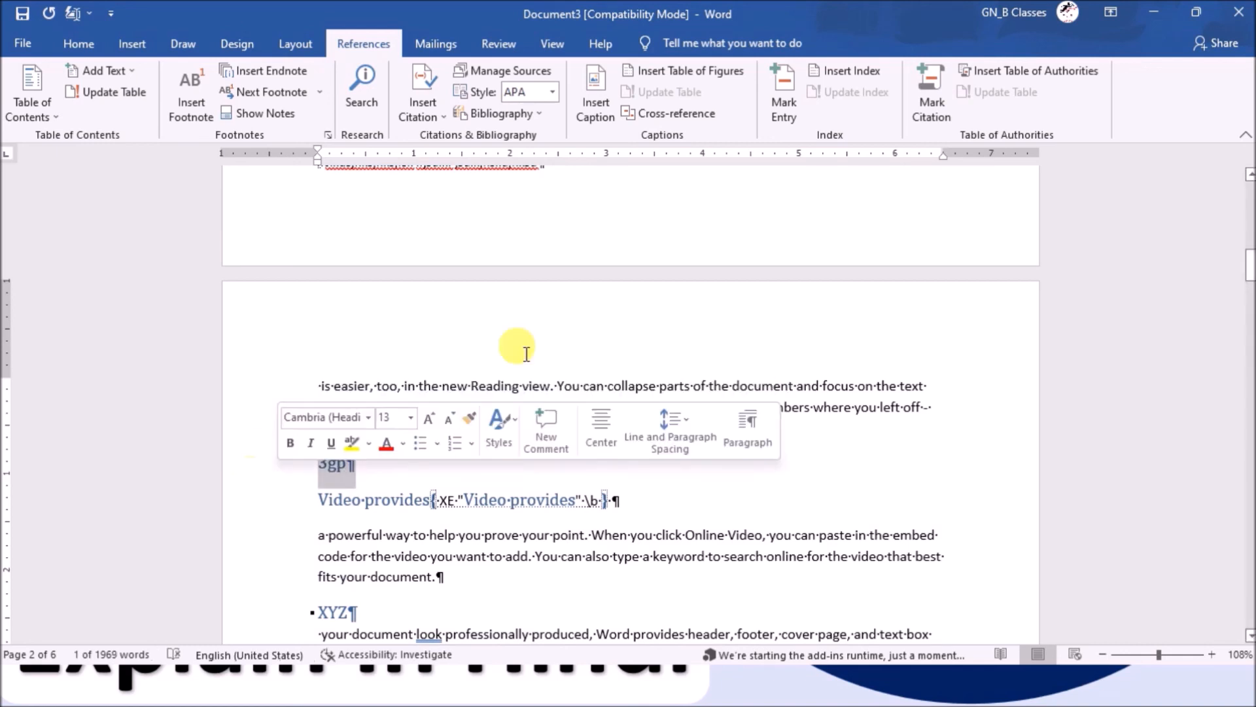
left_click(936, 116)
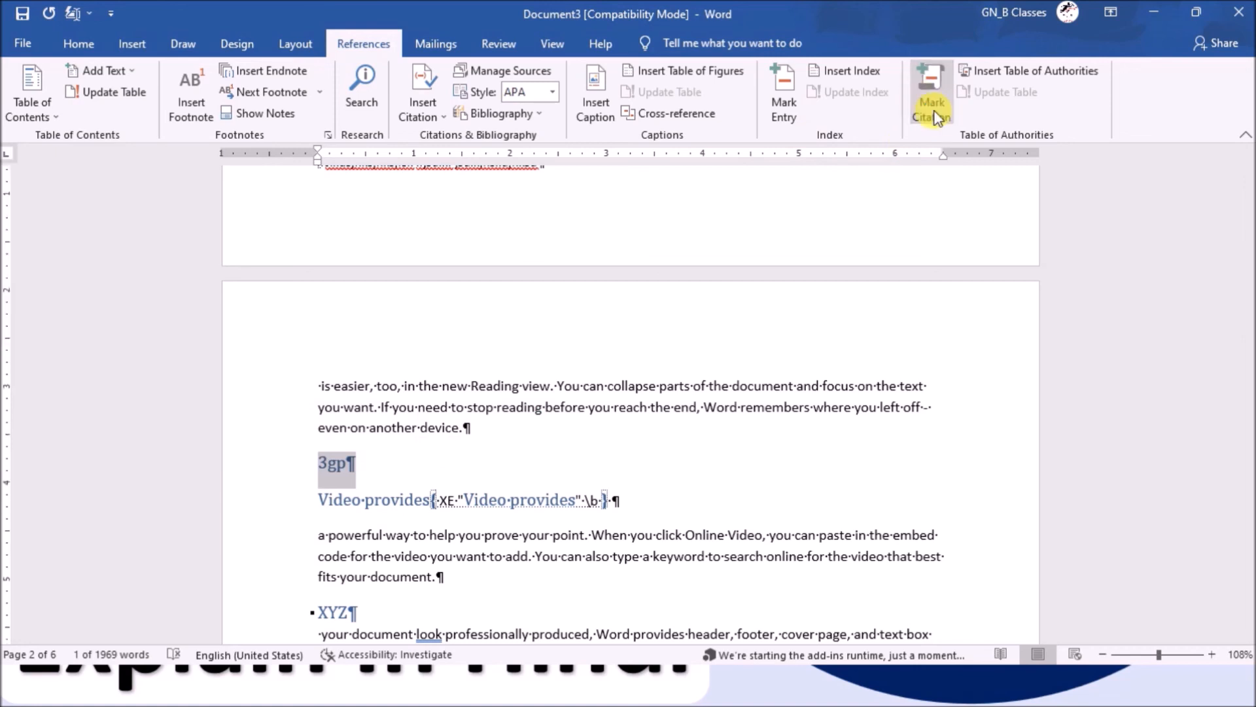
left_click(700, 289)
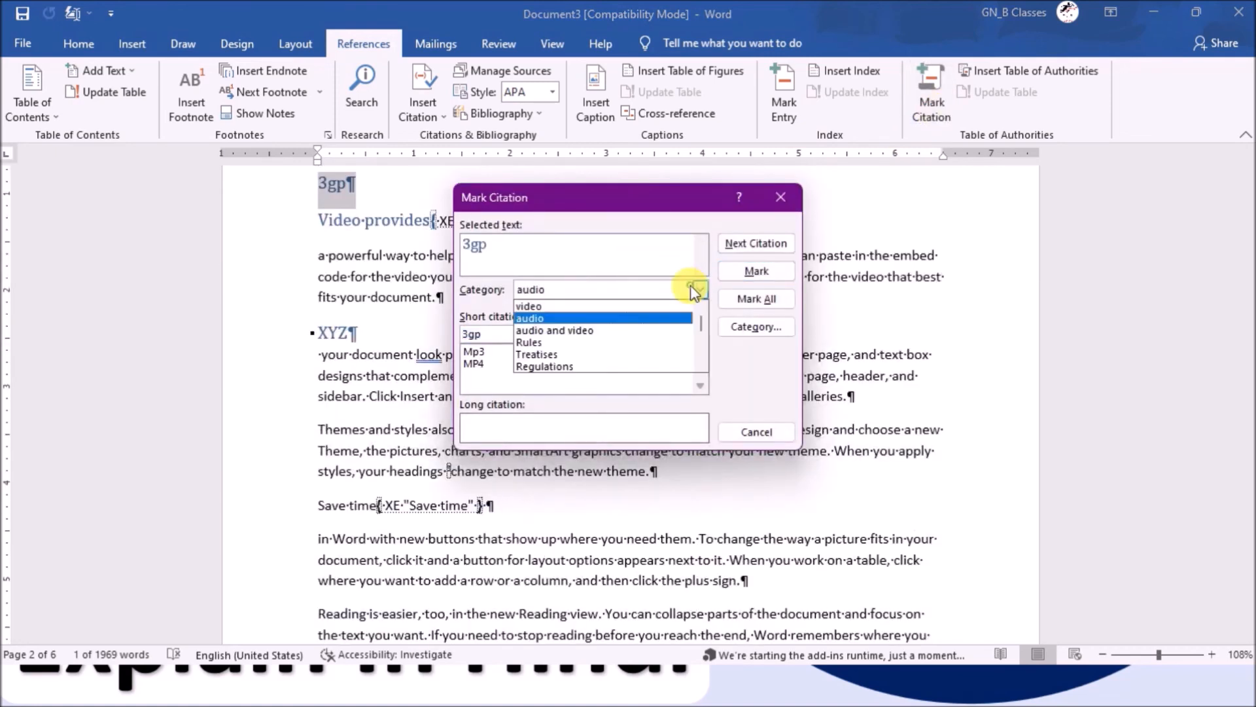
left_click(661, 305)
left_click(762, 275)
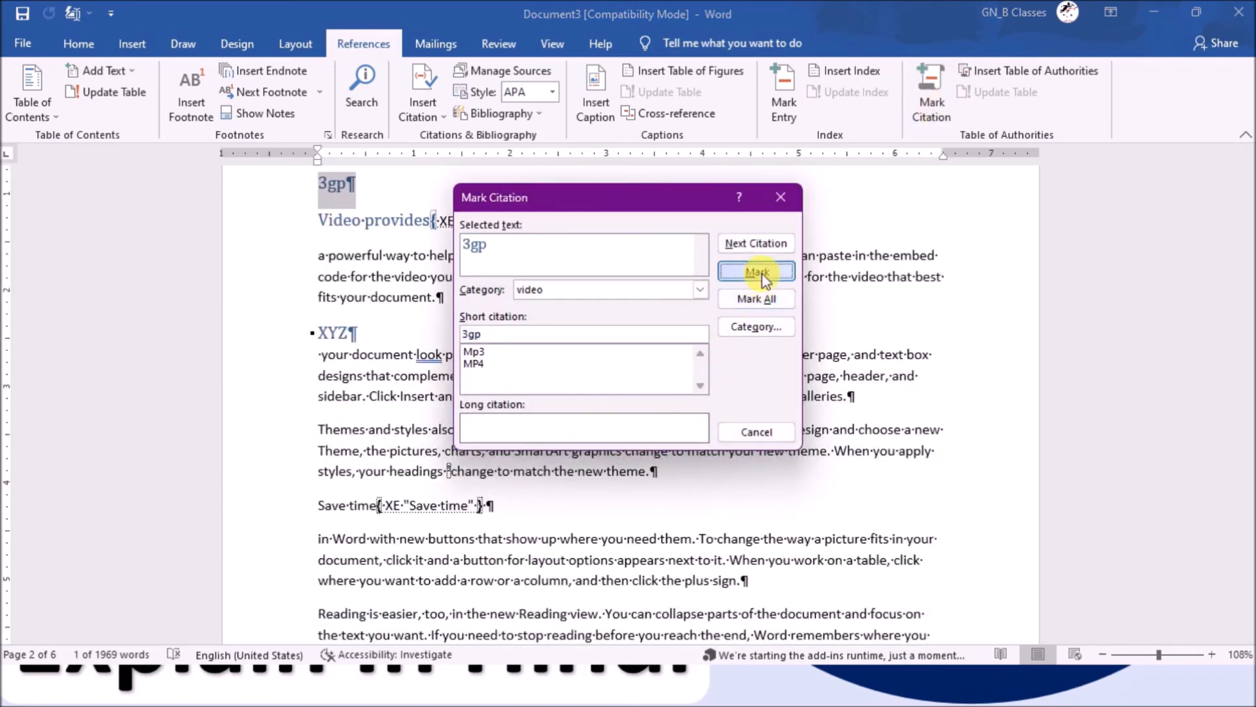
left_click(758, 432)
- Mark the word Reading at the start of the "Reading is easier" paragraph as a citation in the audio and video category
scroll(382, 450, "down", 4)
left_click(381, 450)
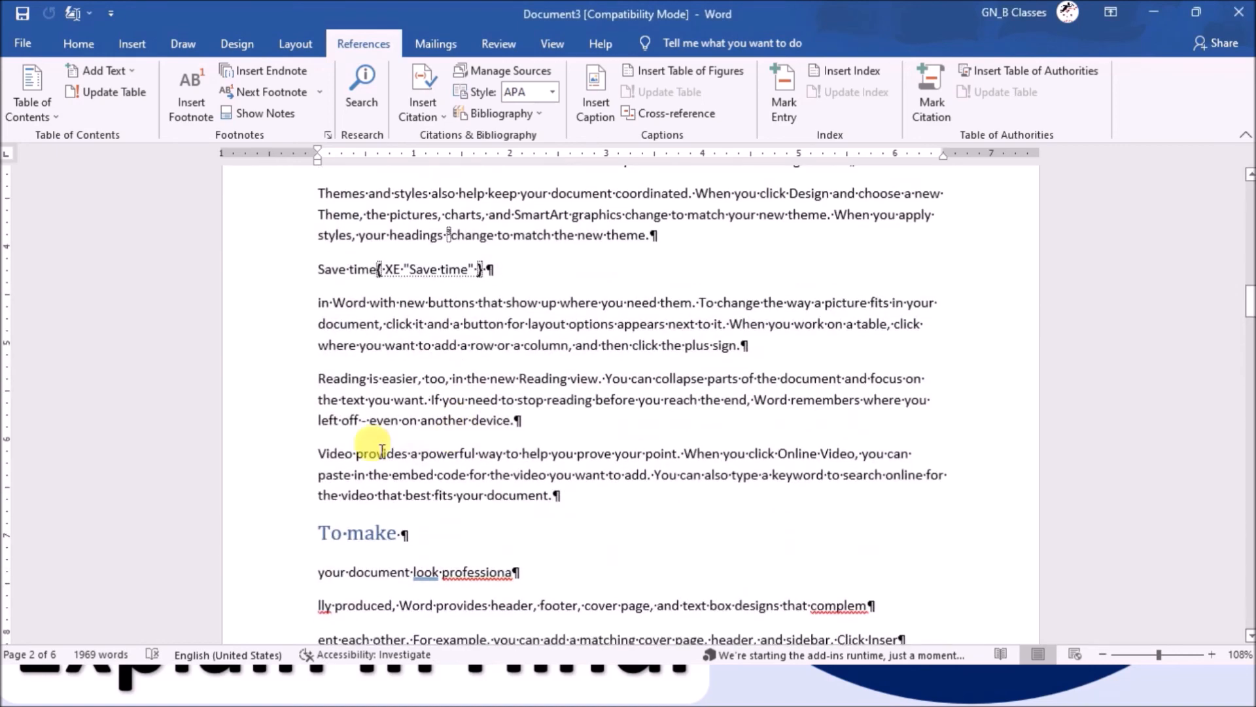
left_click_drag(323, 376, 370, 378)
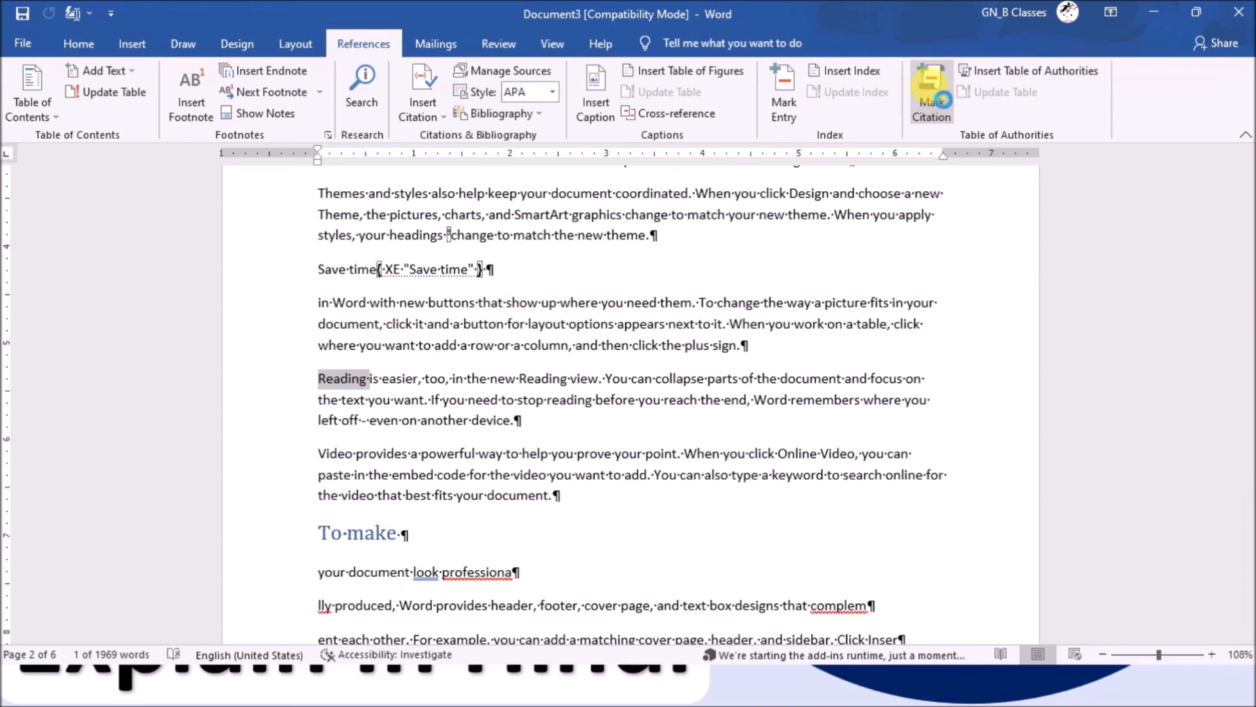
left_click(933, 98)
left_click(700, 289)
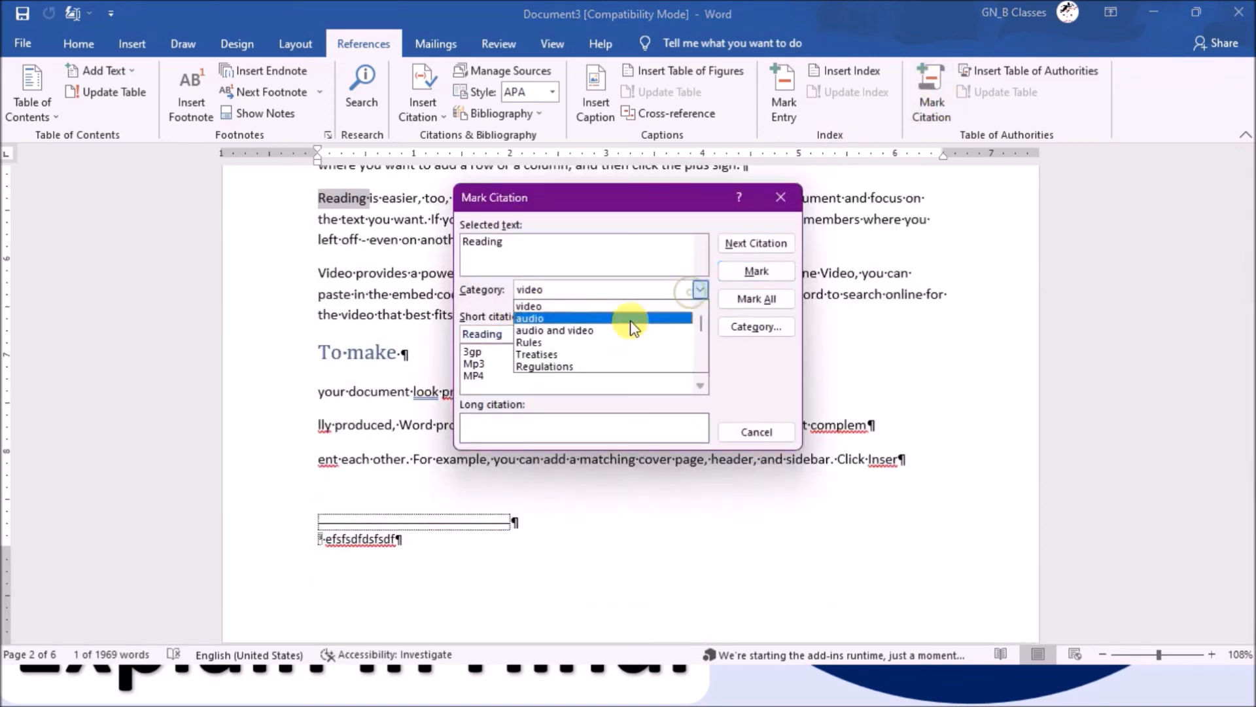
left_click(633, 330)
left_click(757, 271)
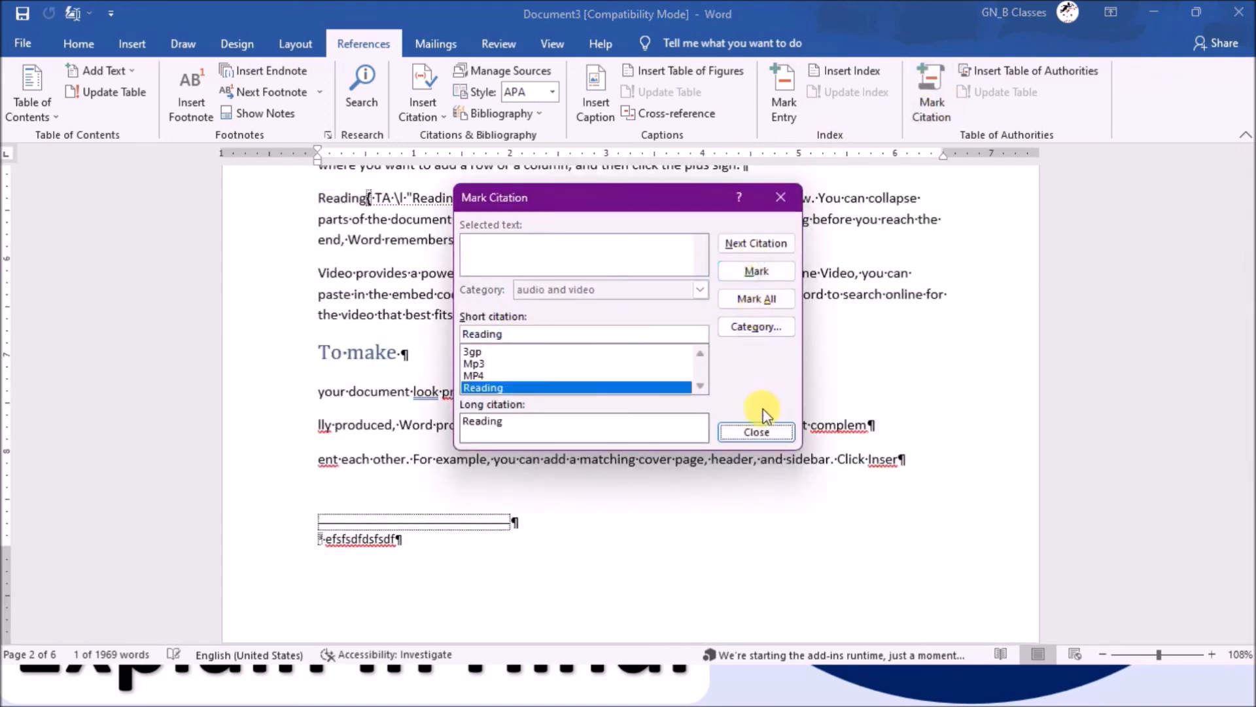
left_click(724, 432)
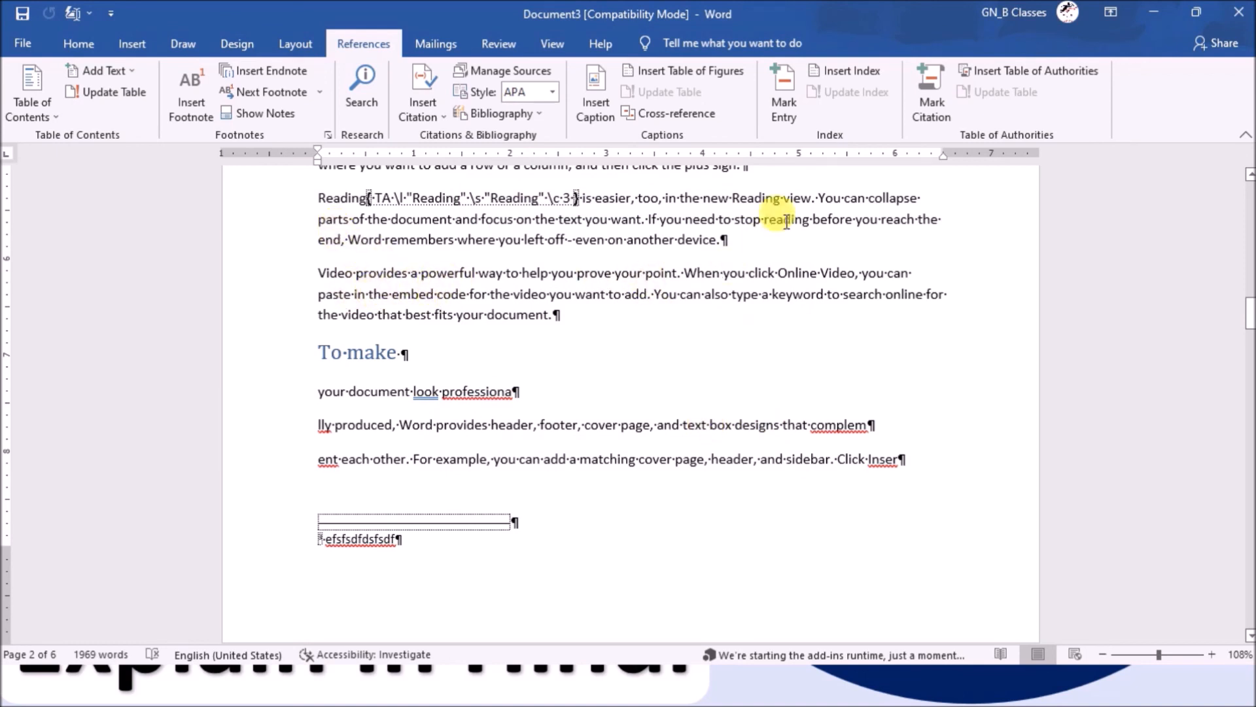
- Hide the paragraph marks and other formatting symbols in the document
scroll(632, 460, "down", 5)
scroll(608, 458, "down", 10)
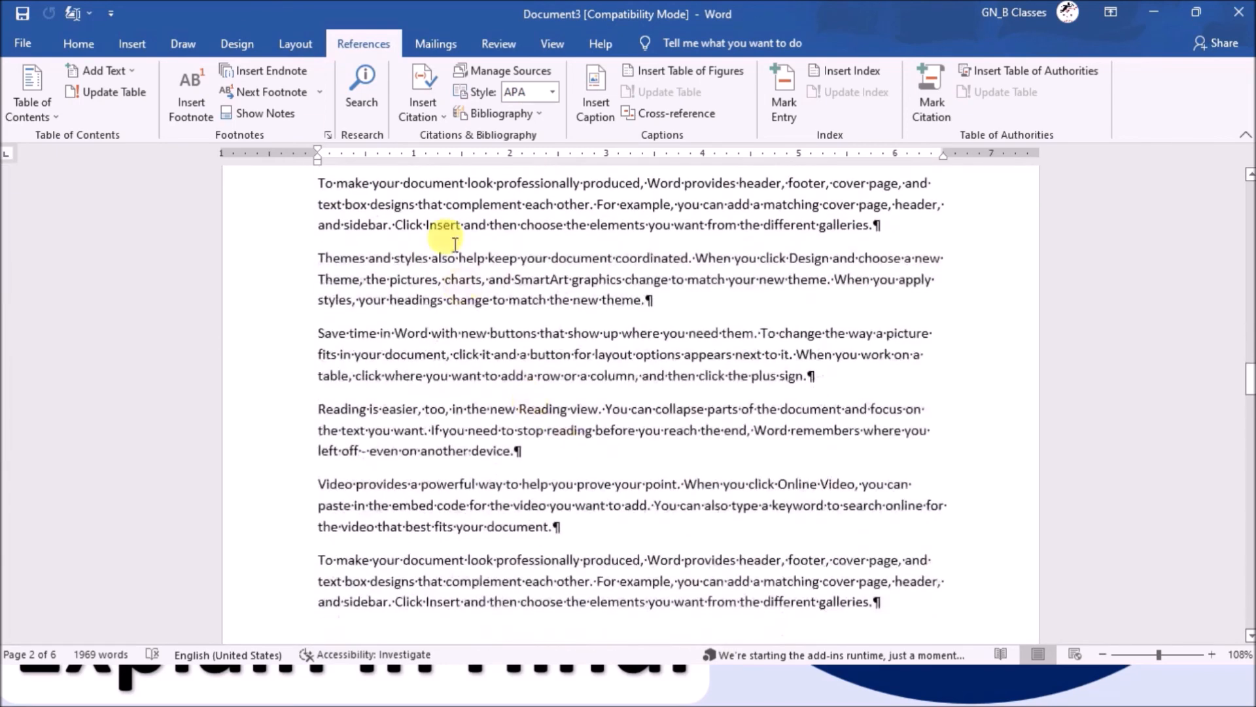
left_click(78, 43)
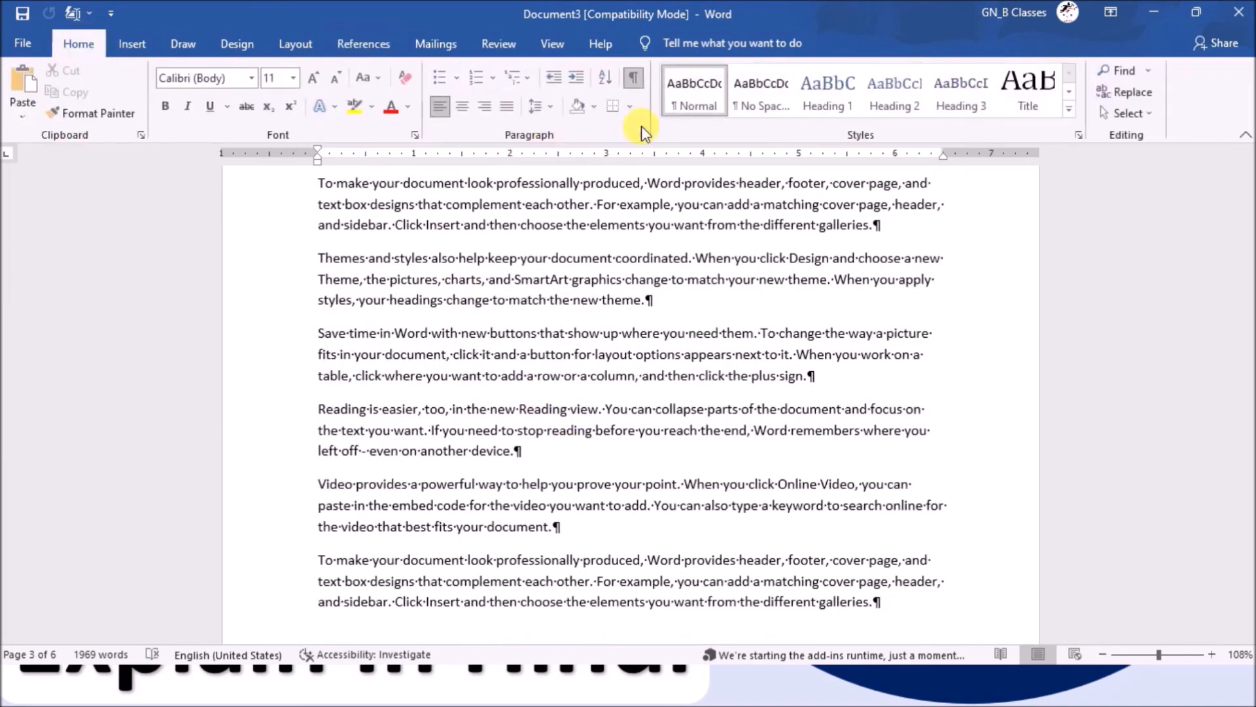
left_click(634, 77)
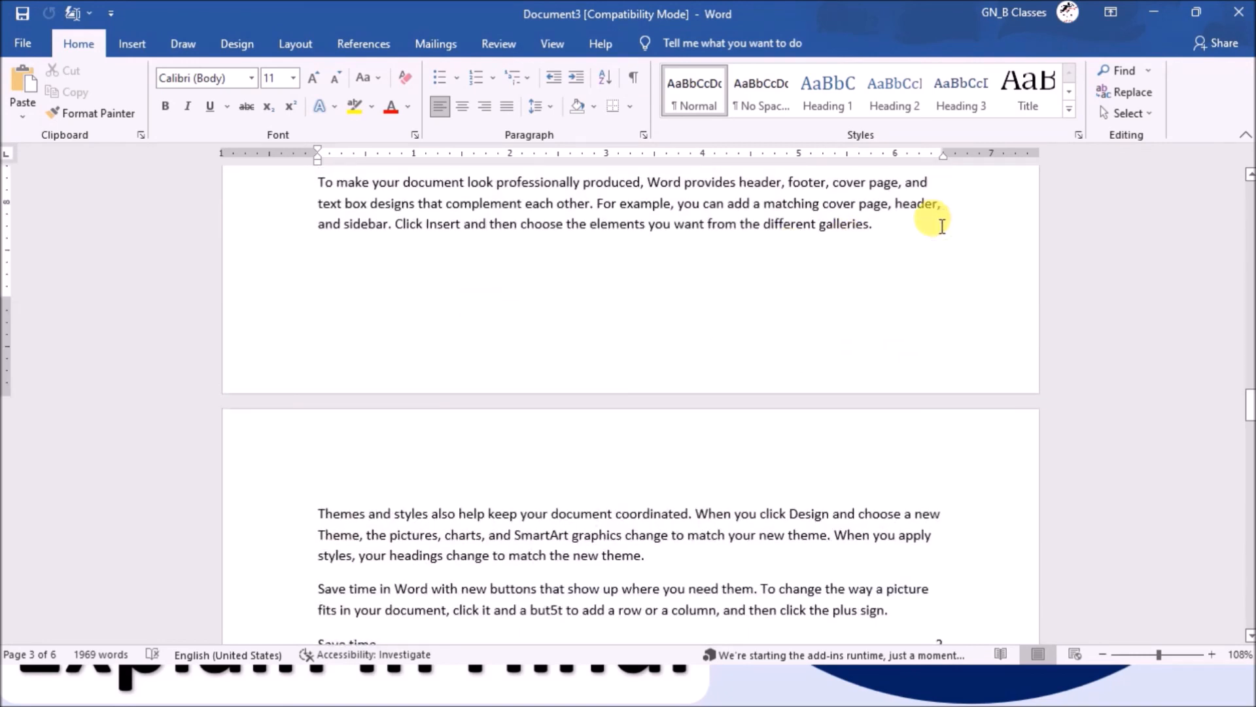
- Insert a table of authorities covering all categories before the "Themes and styles" paragraph that starts page 4, and review its entries
left_click(378, 38)
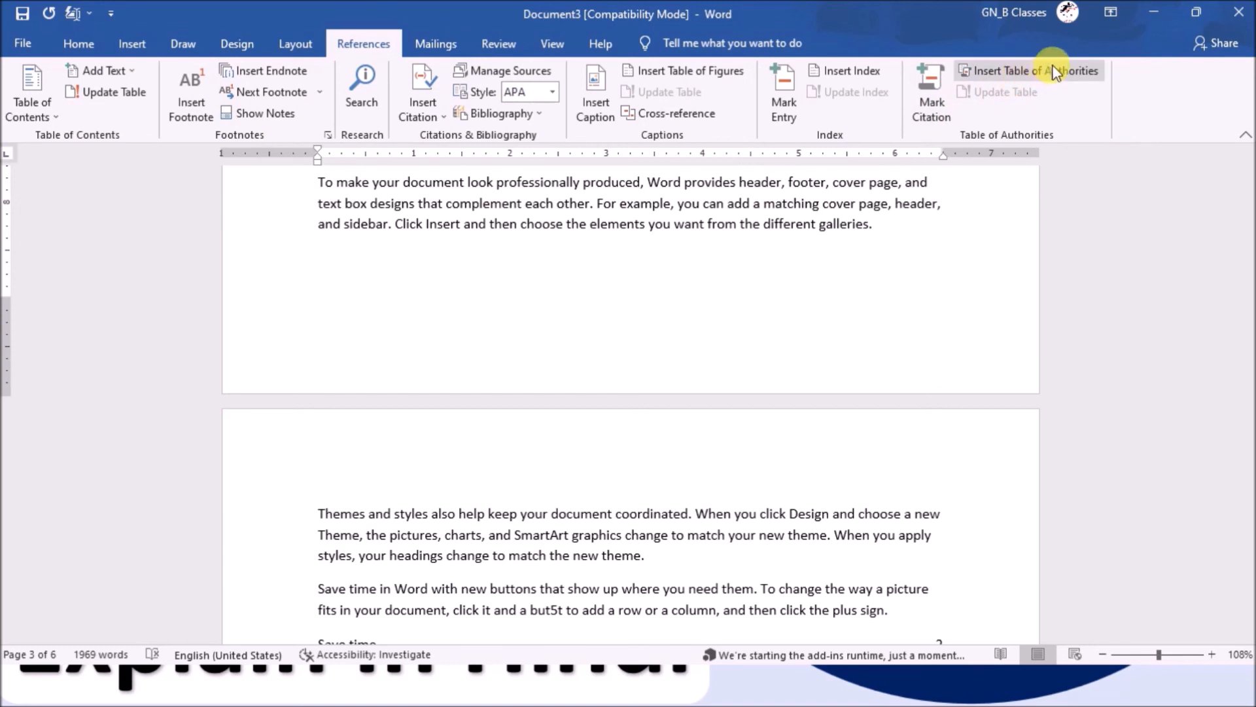
left_click(1092, 72)
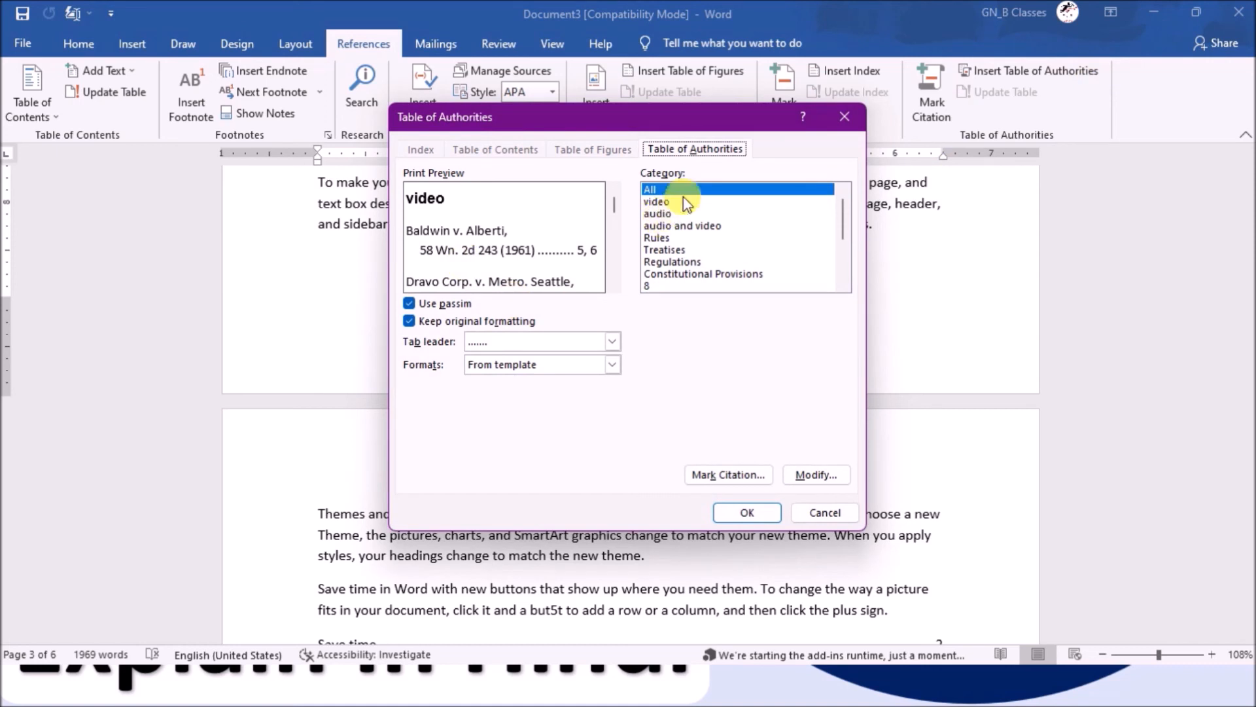
left_click(685, 203)
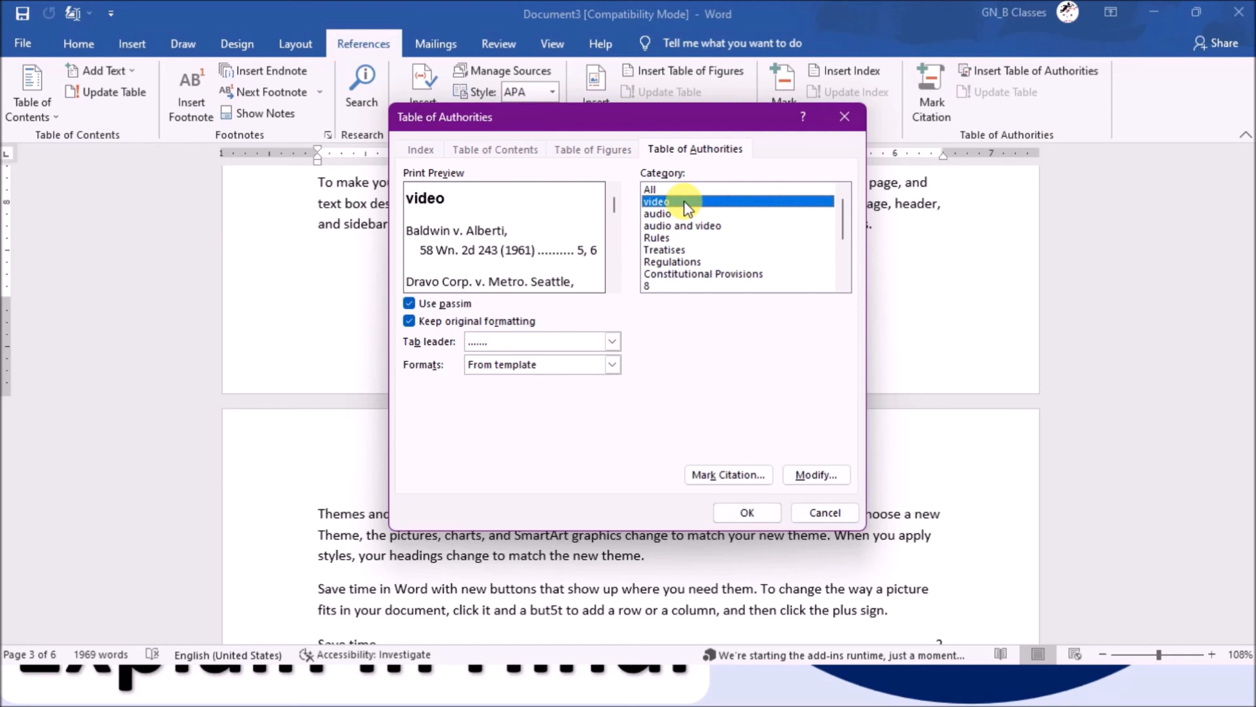
left_click(684, 214)
left_click(679, 191)
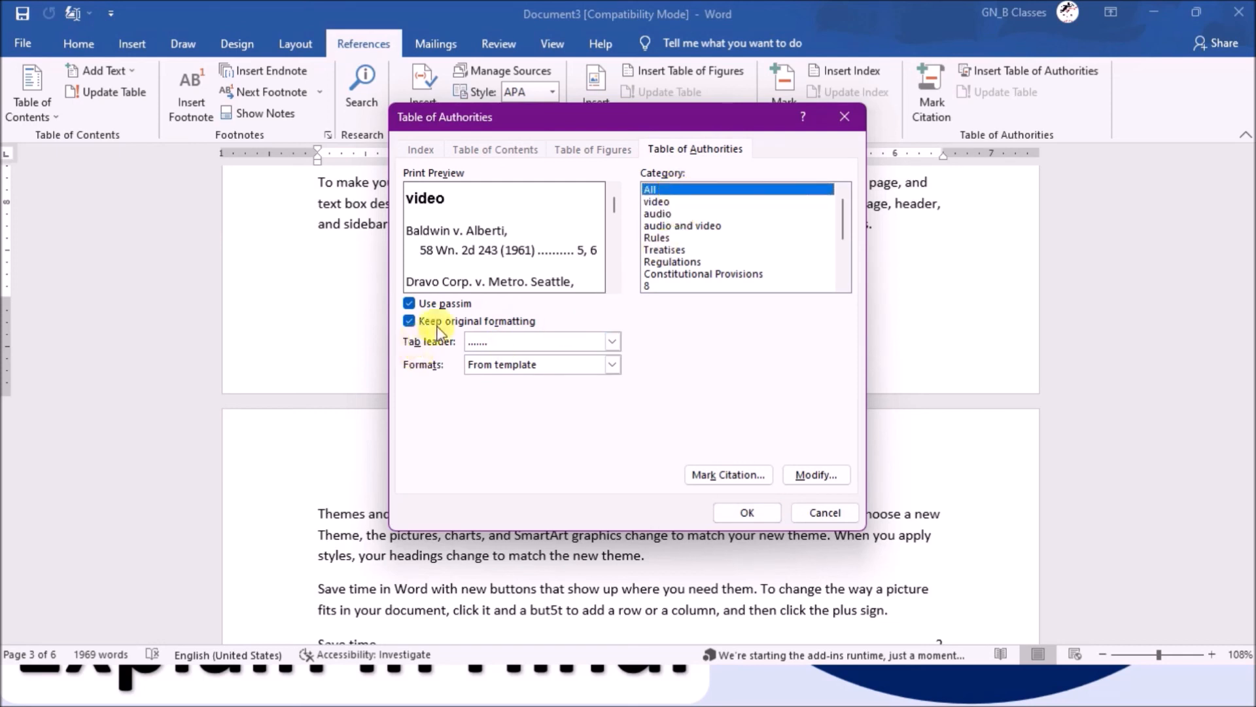
left_click(749, 513)
scroll(347, 314, "down", 1)
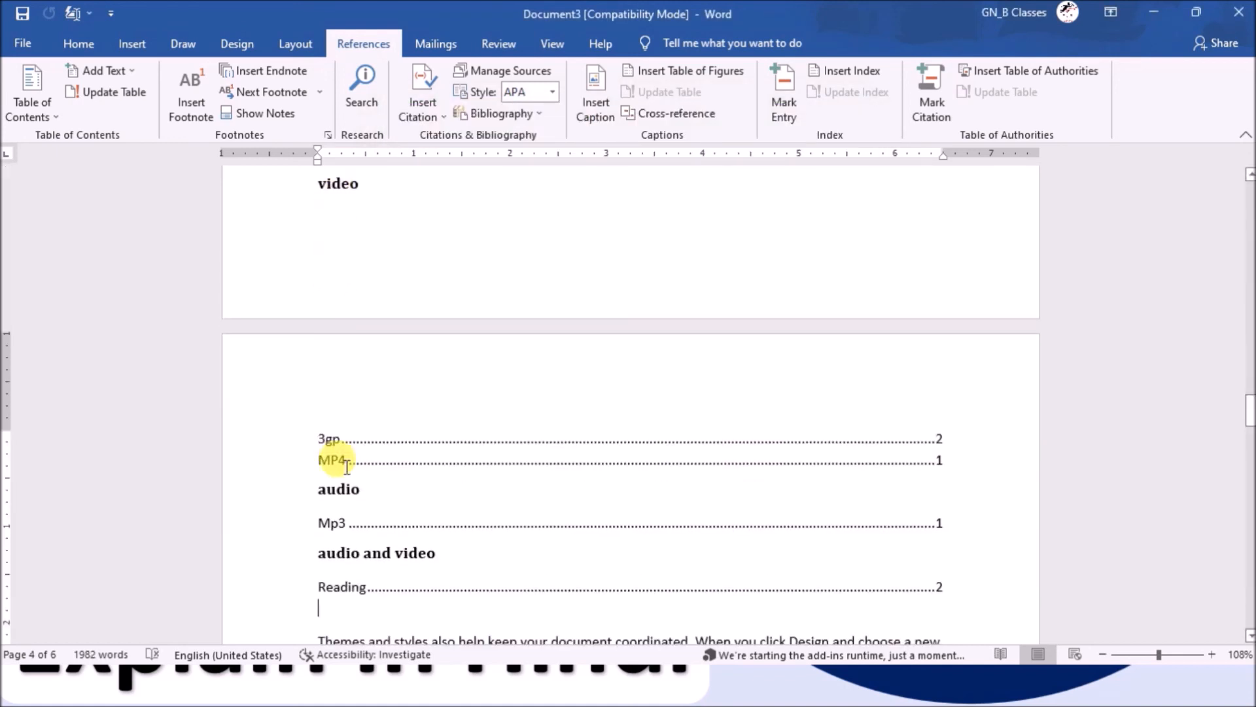
scroll(347, 467, "down", 1)
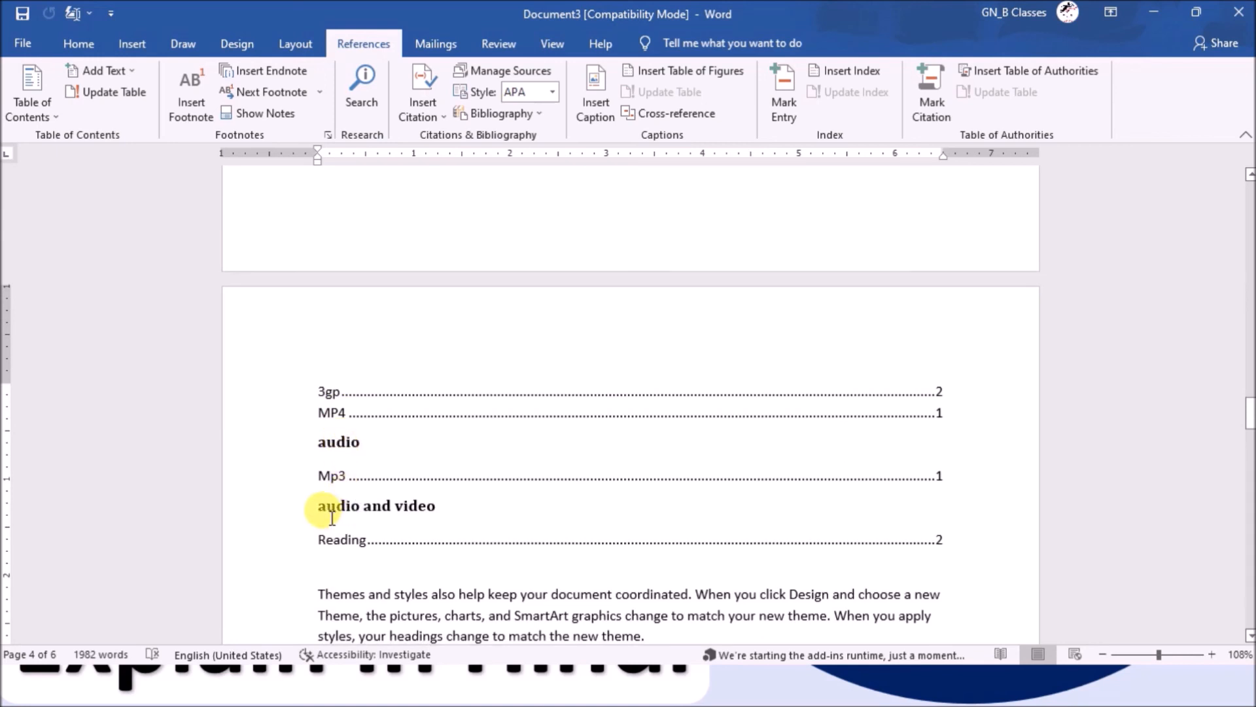